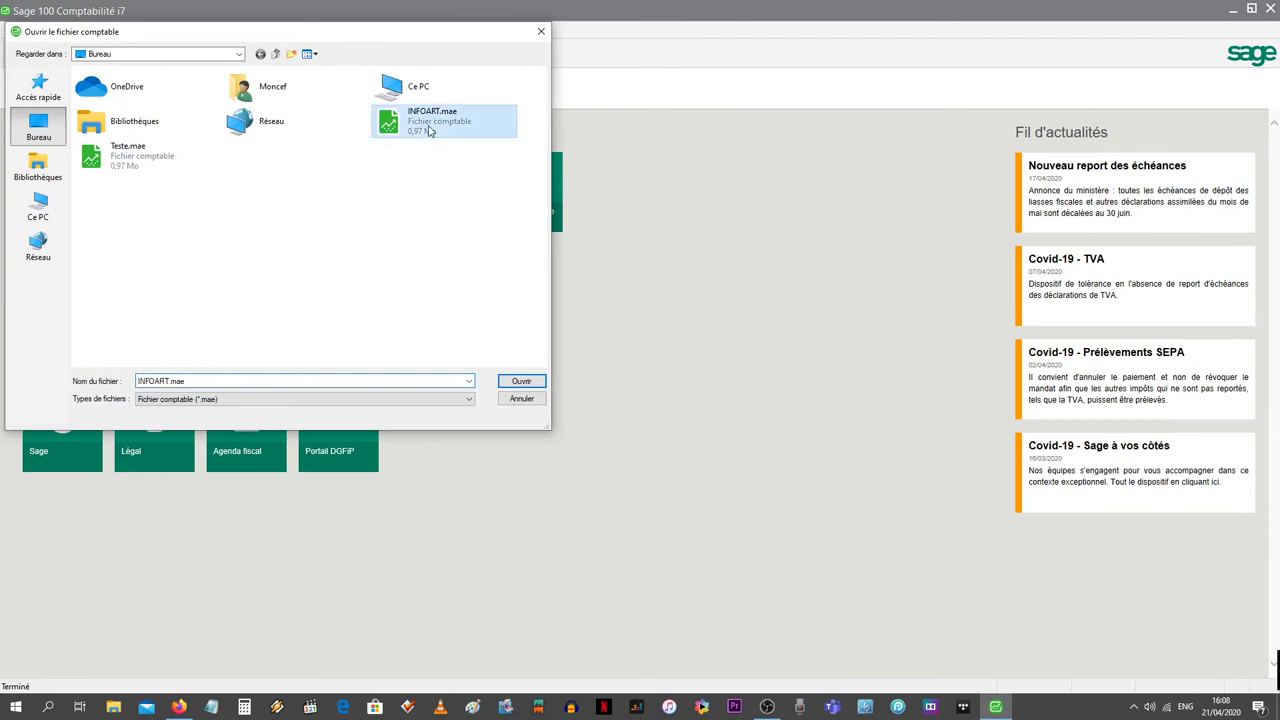
# Open the INFOART.mae accounting file with the administrator user and close Sage 100 Comptabilité.
pyautogui.click(521, 381)
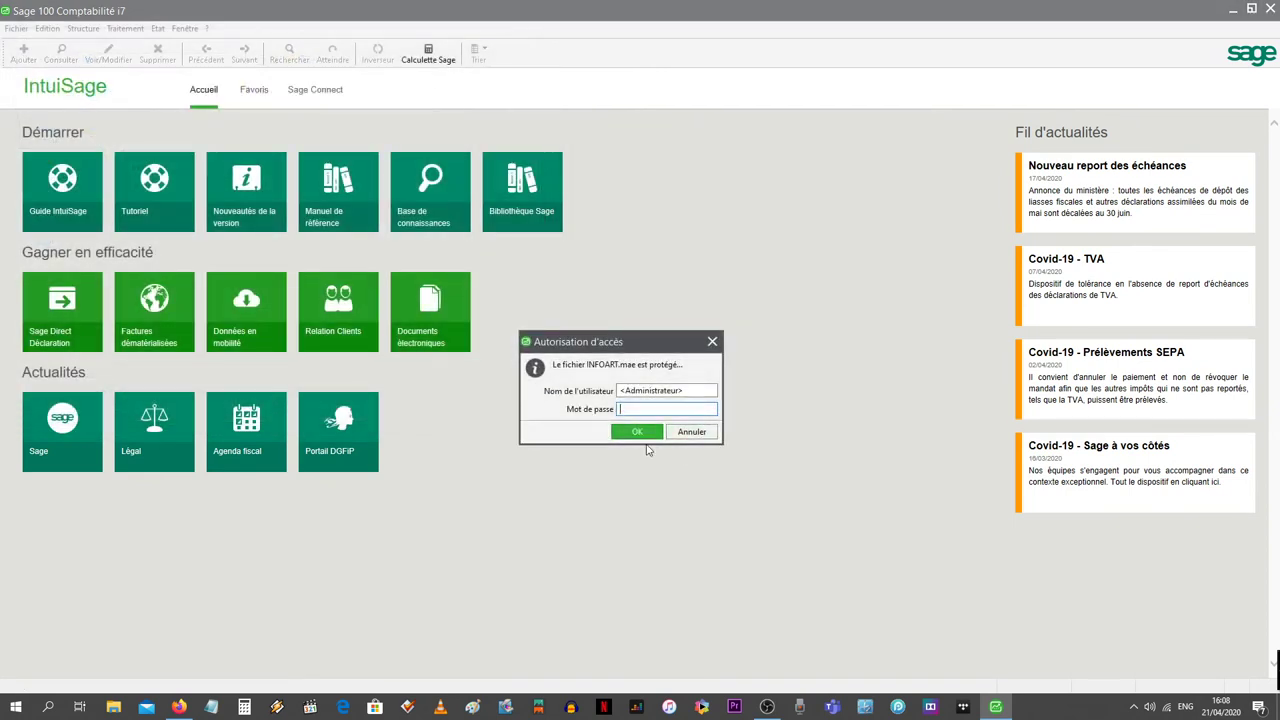
pyautogui.click(637, 433)
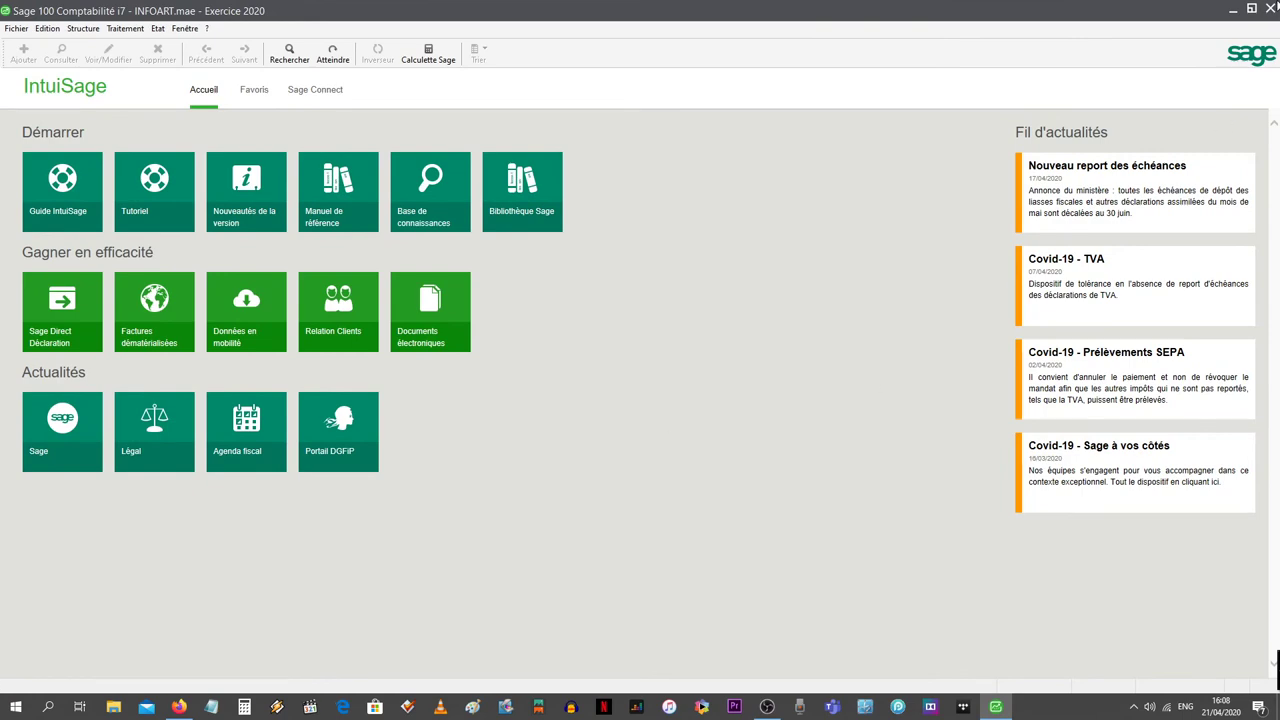
pyautogui.click(1271, 8)
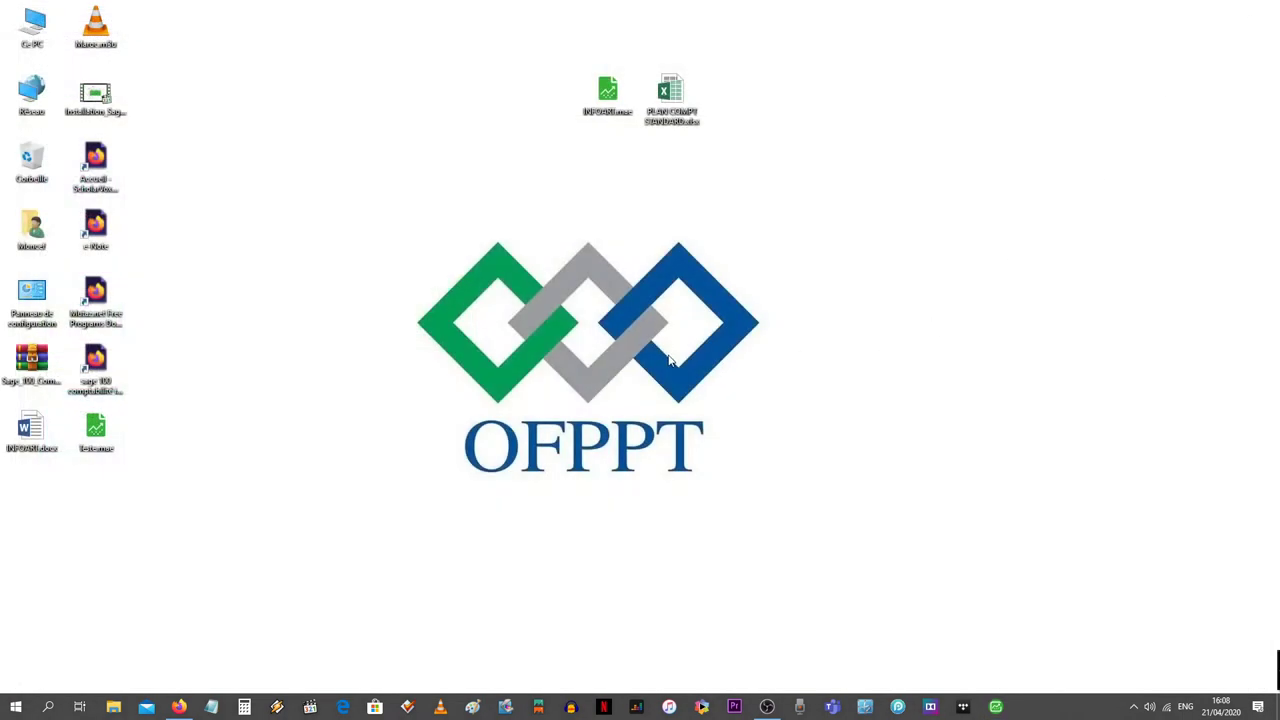
# Open the INFOART.mae accounting file from the desktop and access it as the administrator user.
pyautogui.click(612, 111)
pyautogui.doubleClick(612, 111)
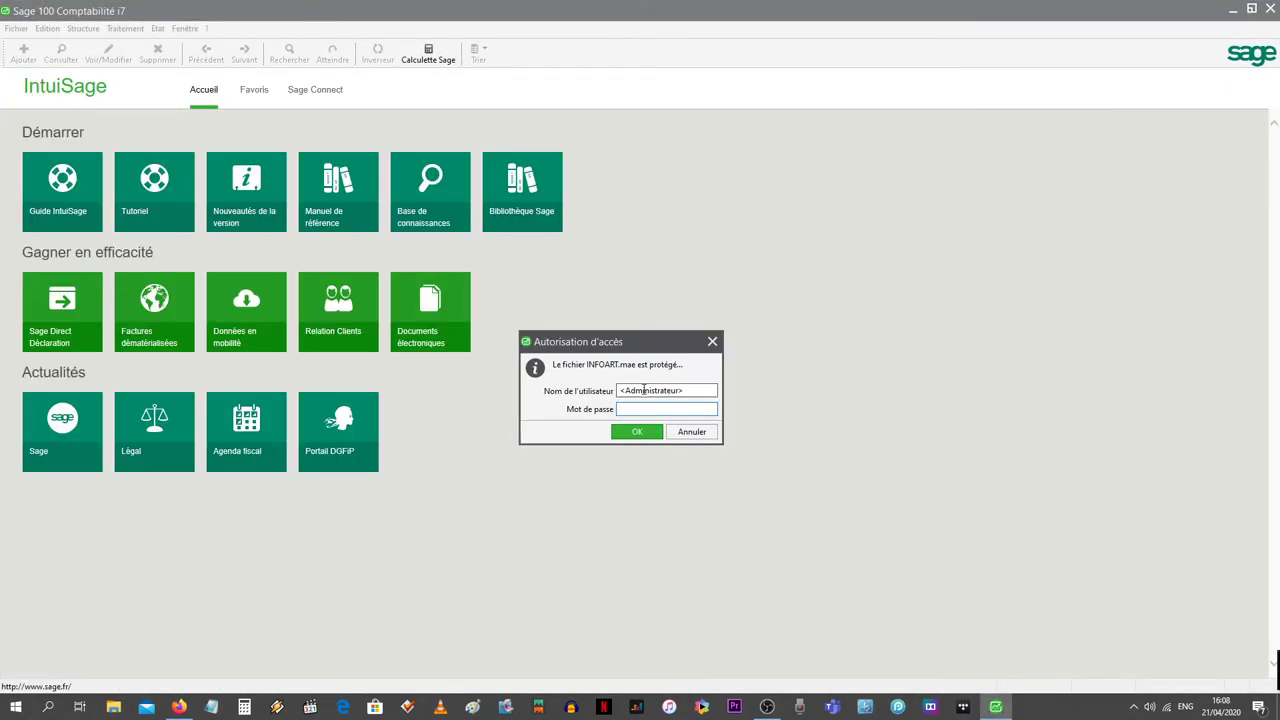
pyautogui.click(636, 432)
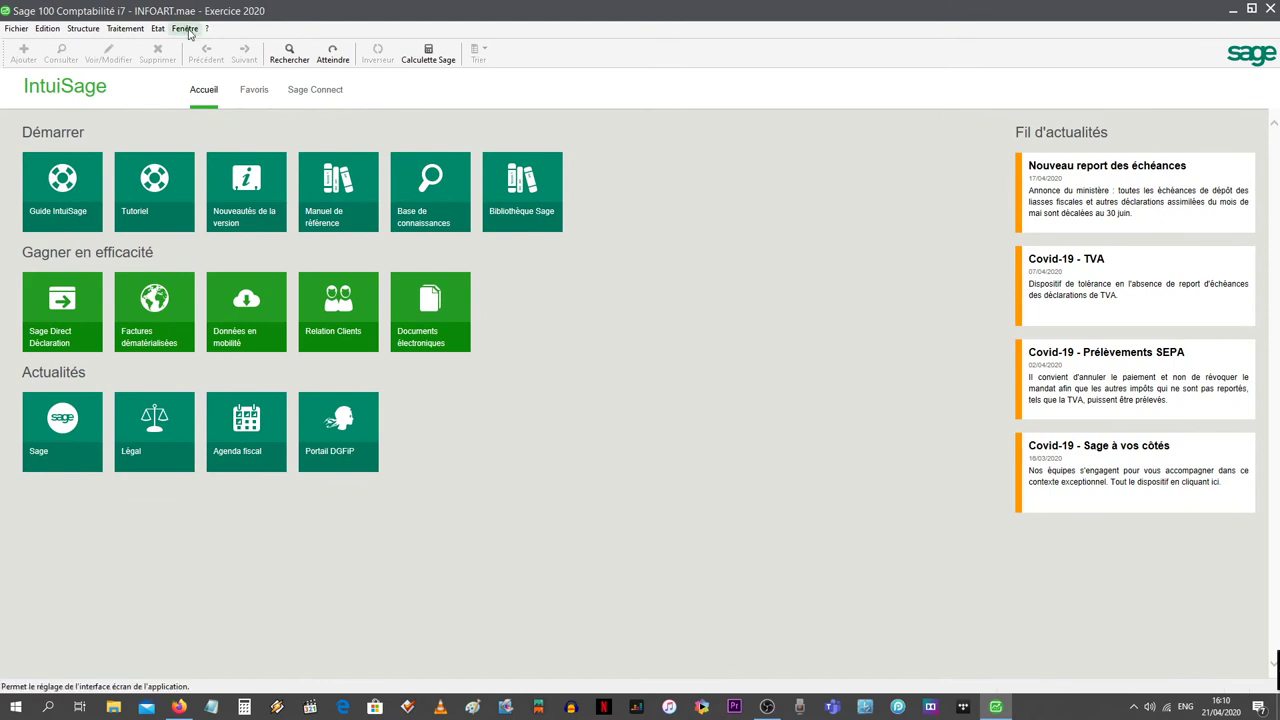
pyautogui.click(80, 29)
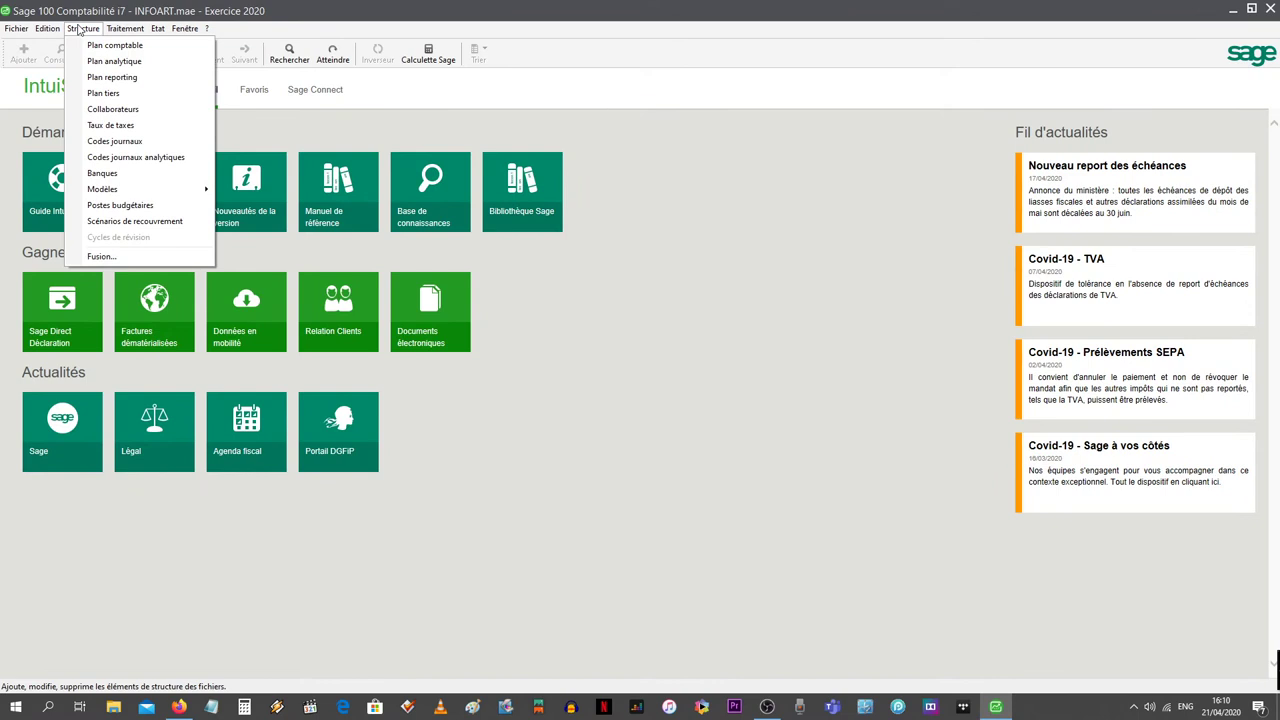
pyautogui.click(107, 46)
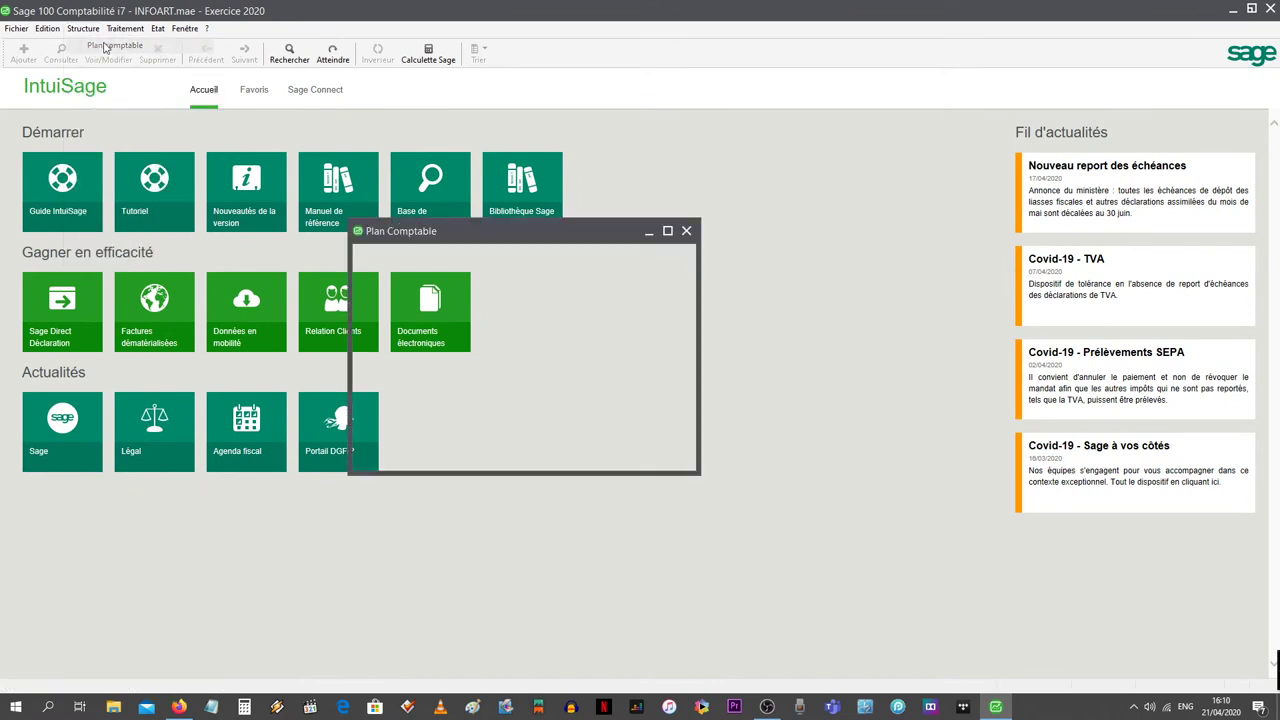
pyautogui.moveTo(486, 228); pyautogui.dragTo(533, 193)
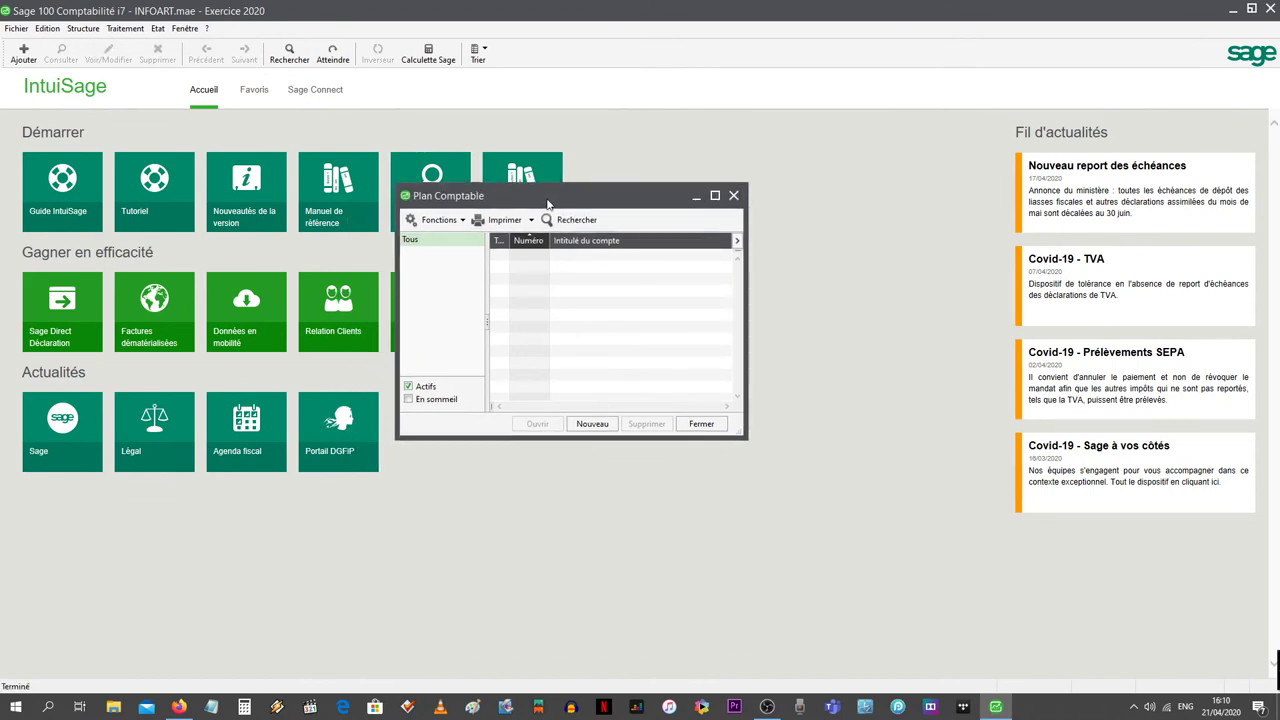
pyautogui.click(733, 195)
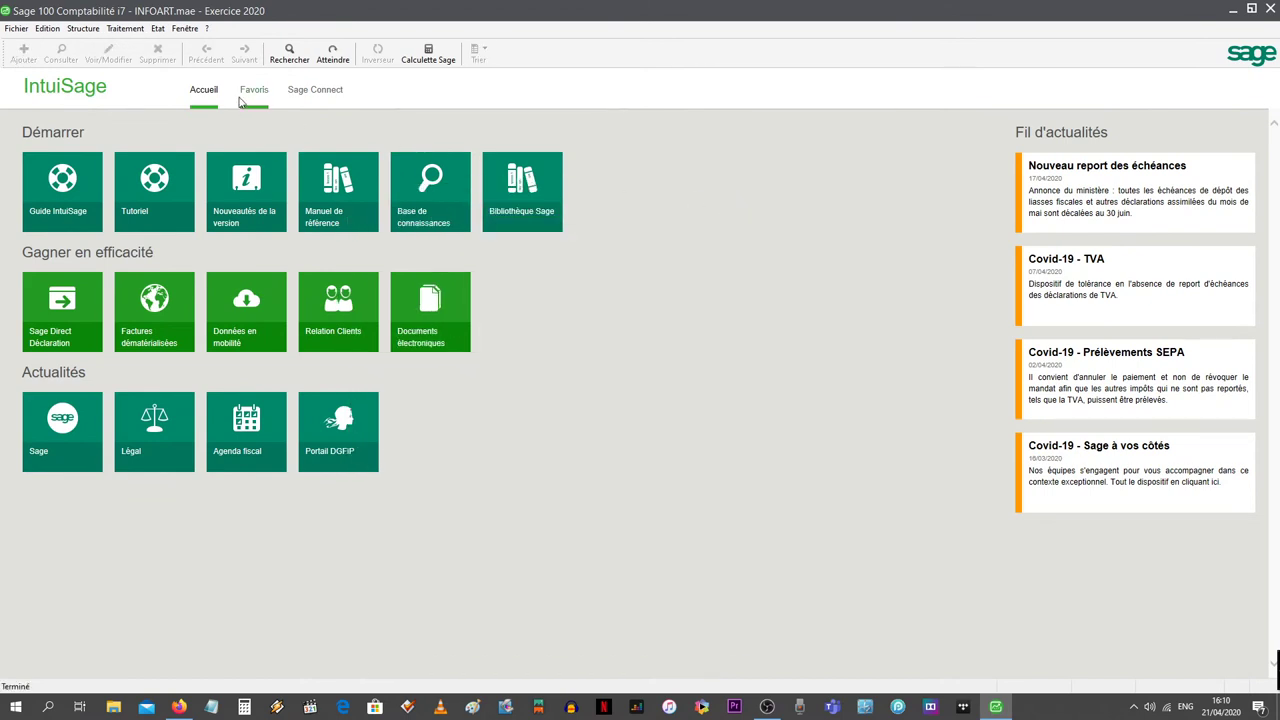
pyautogui.click(83, 28)
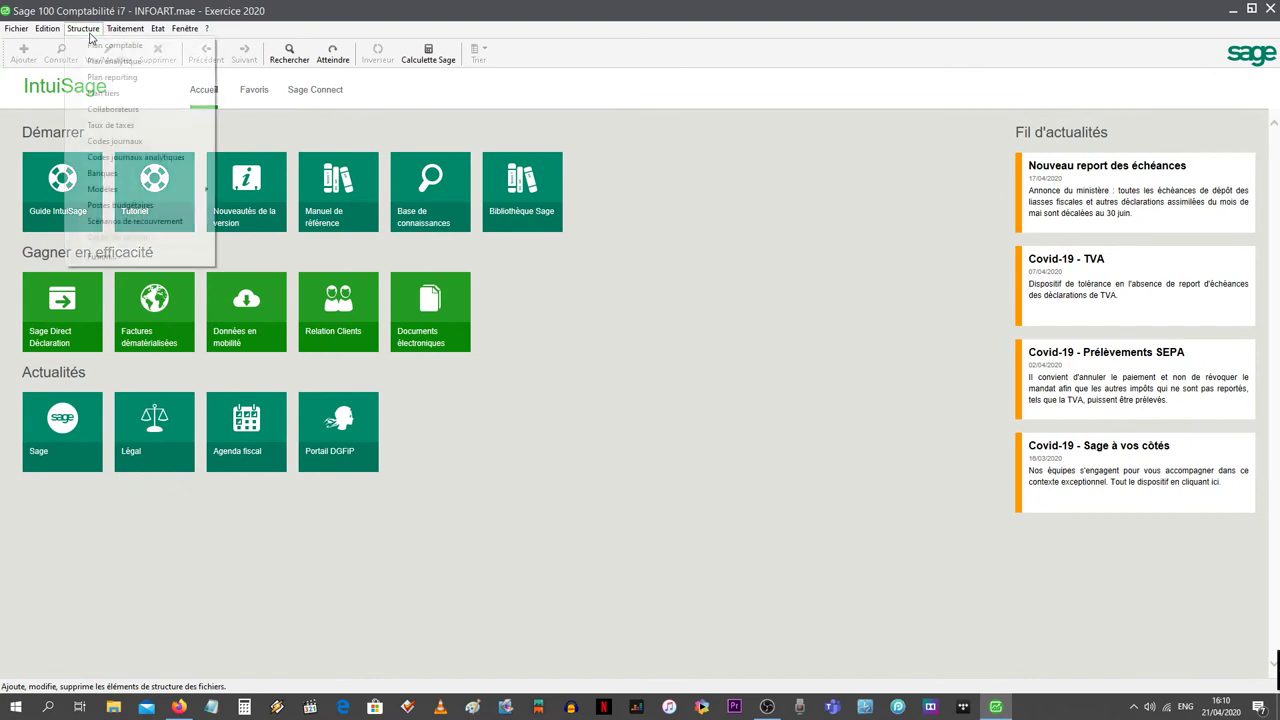
pyautogui.moveTo(205, 28)
pyautogui.press('Left')
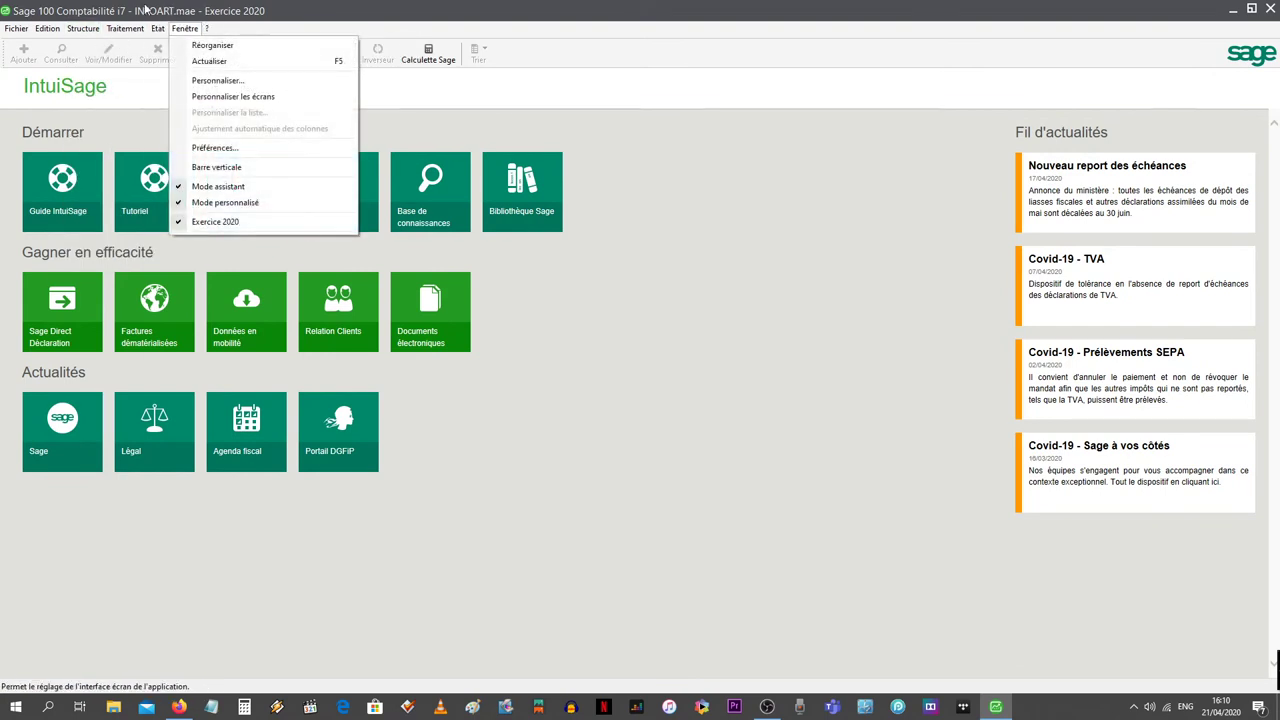
pyautogui.click(172, 10)
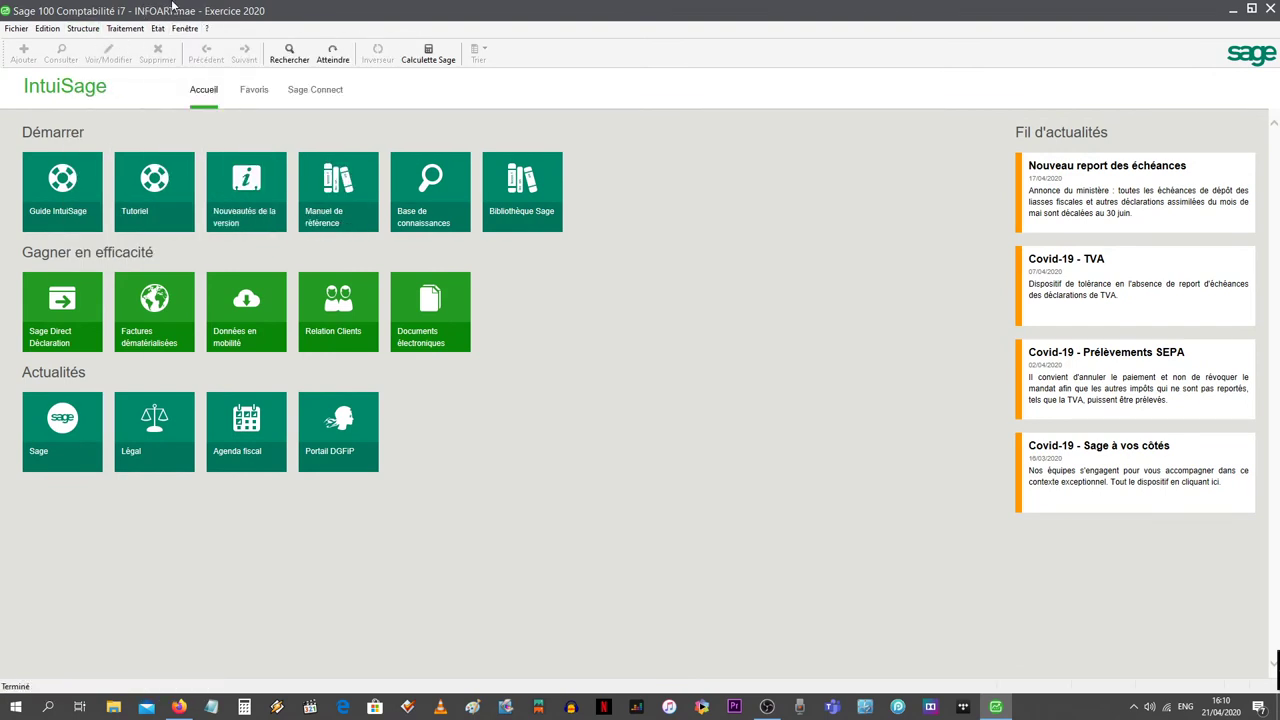
# Open the Plan comptable, enlarge its window and reposition it on the workspace.
pyautogui.click(88, 29)
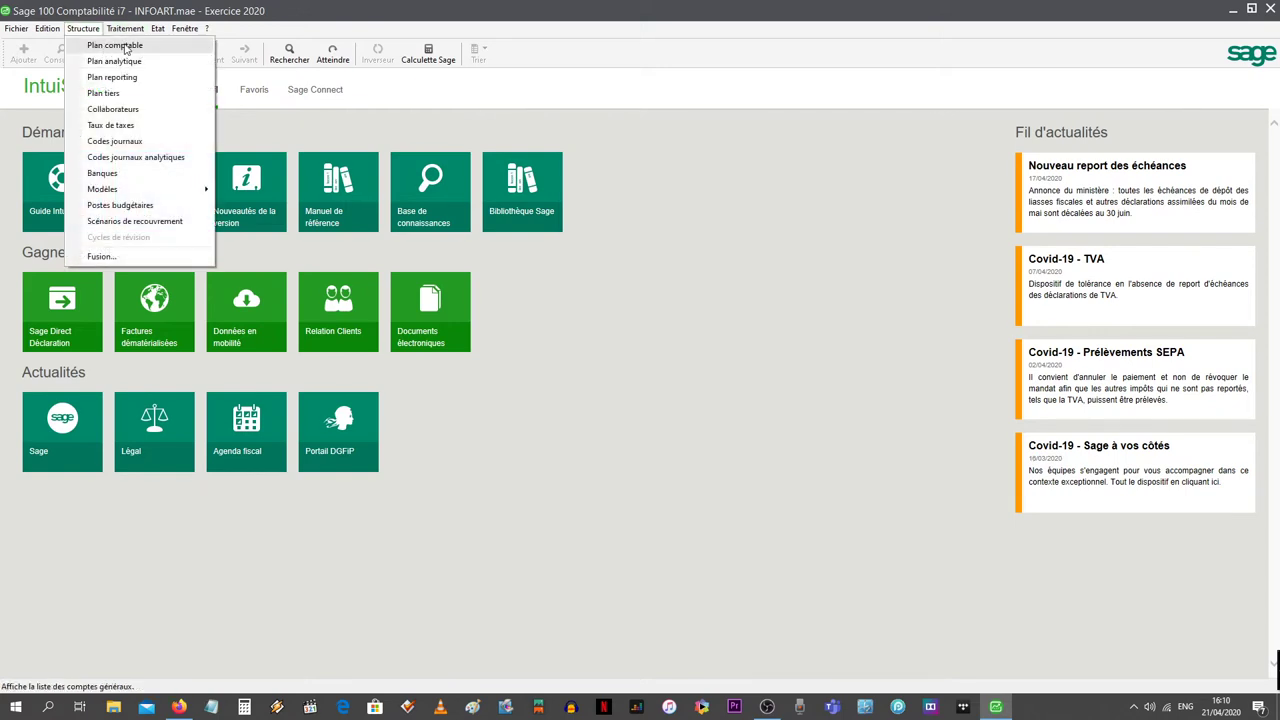
pyautogui.click(123, 50)
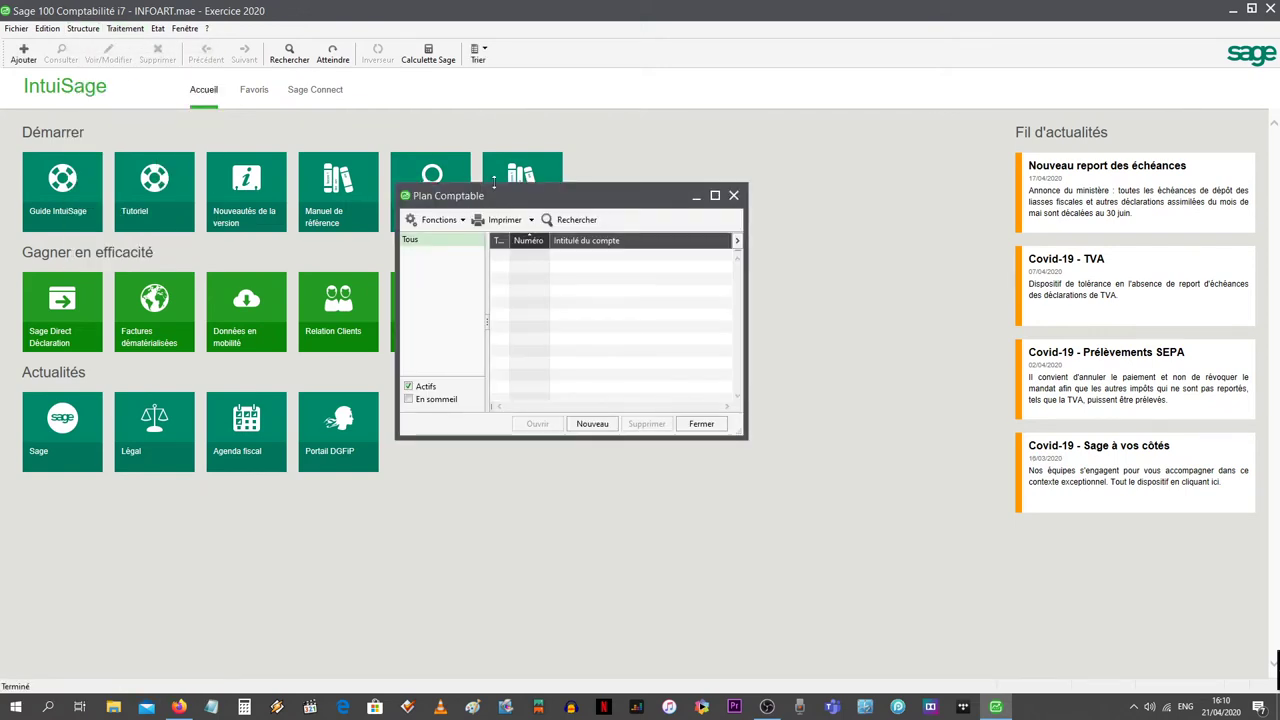
pyautogui.moveTo(519, 200); pyautogui.dragTo(581, 224)
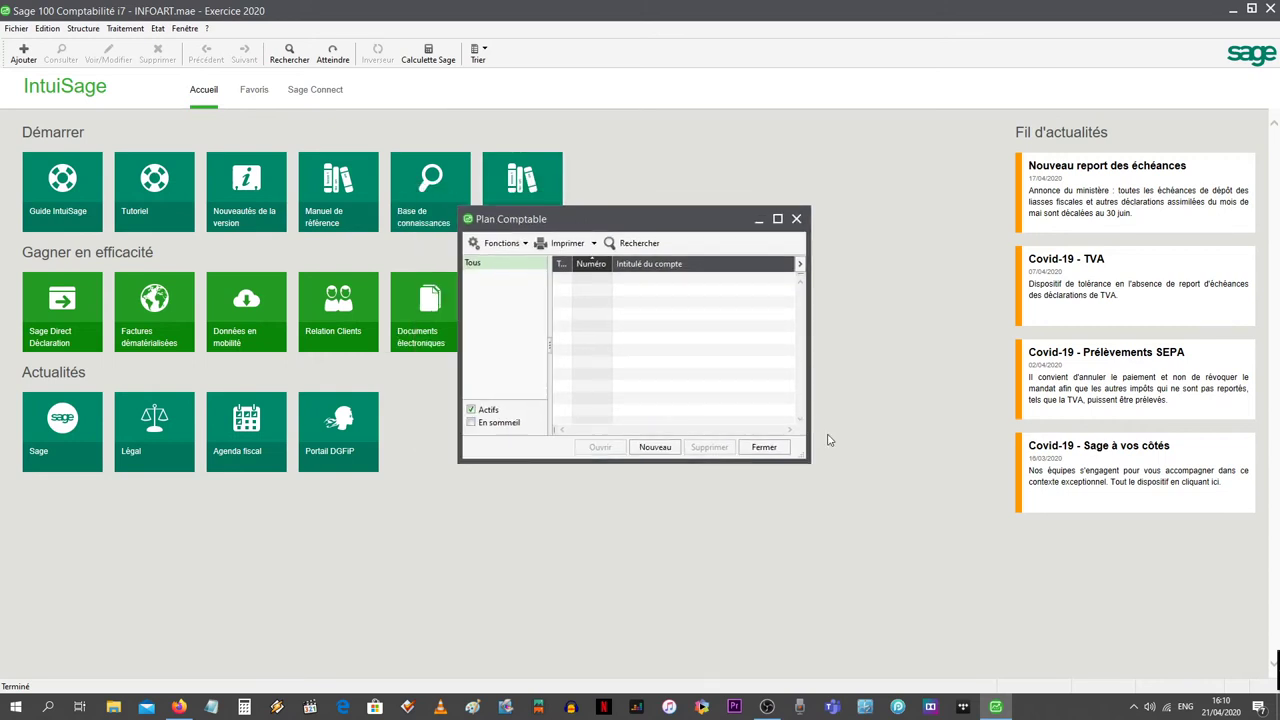
pyautogui.moveTo(802, 455); pyautogui.dragTo(957, 575)
pyautogui.moveTo(718, 224); pyautogui.dragTo(640, 148)
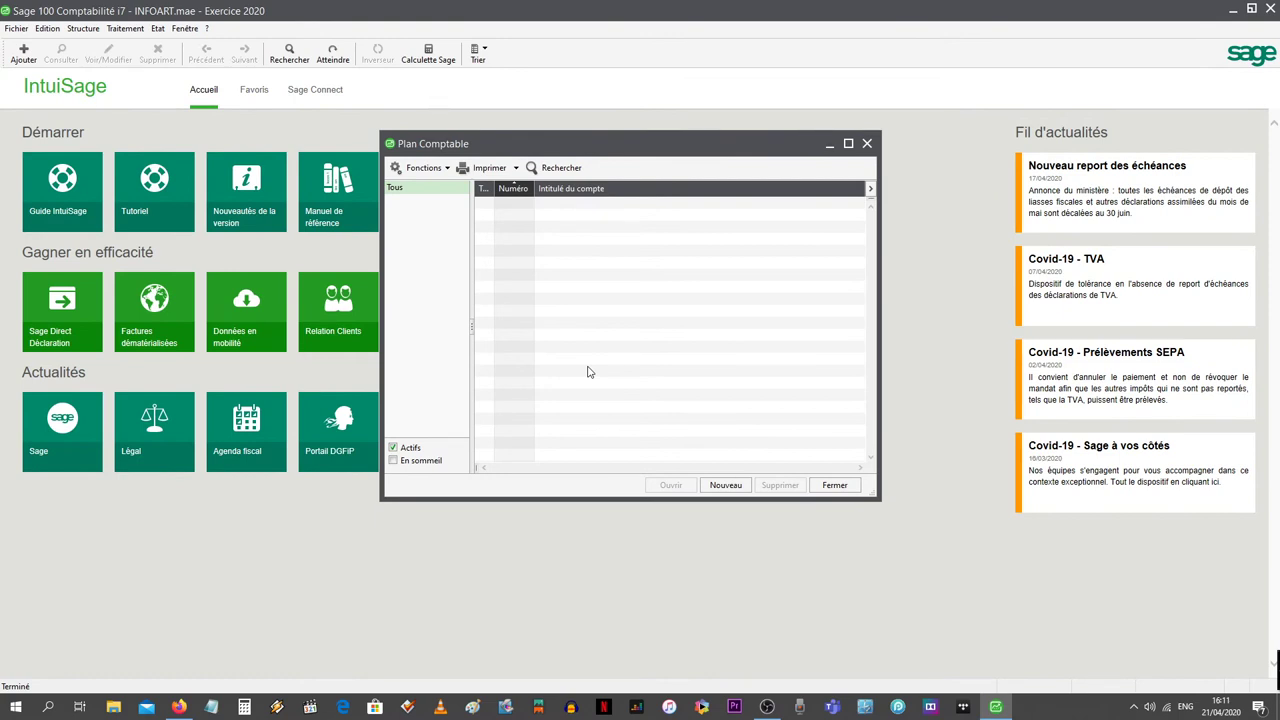
pyautogui.click(730, 488)
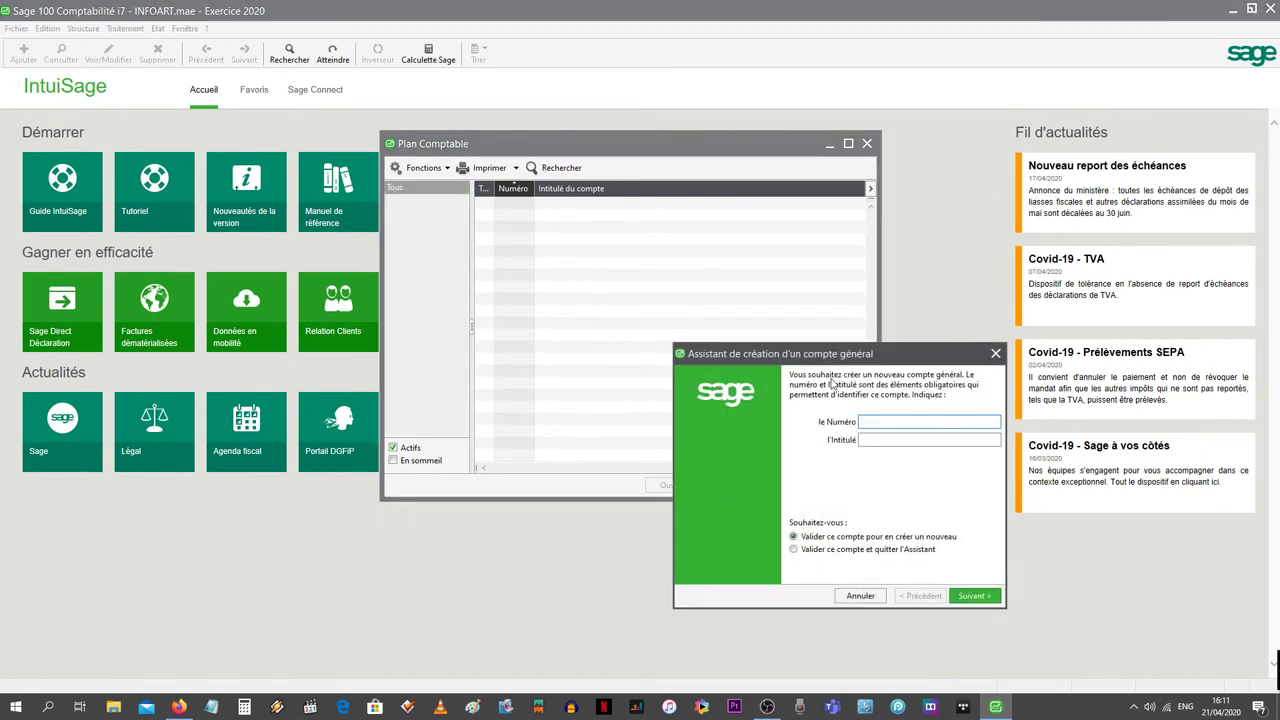
pyautogui.moveTo(827, 361); pyautogui.dragTo(628, 339)
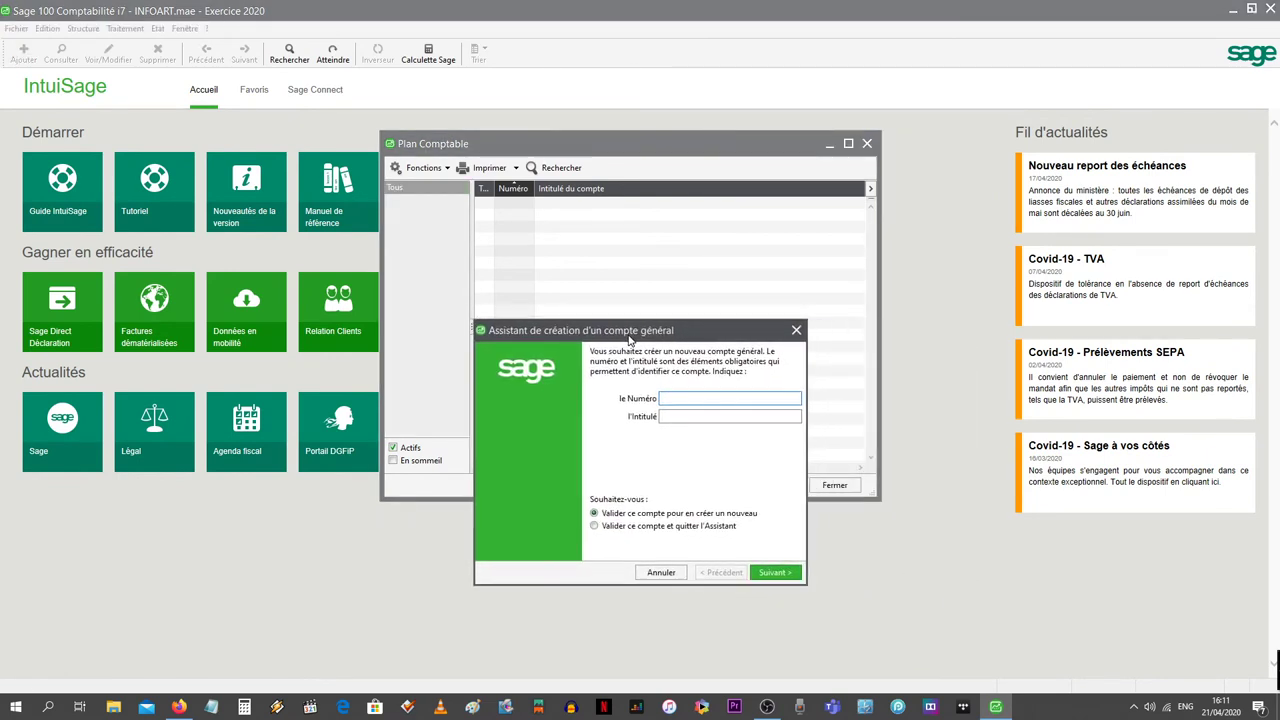
pyautogui.click(688, 416)
pyautogui.click(686, 399)
pyautogui.click(683, 417)
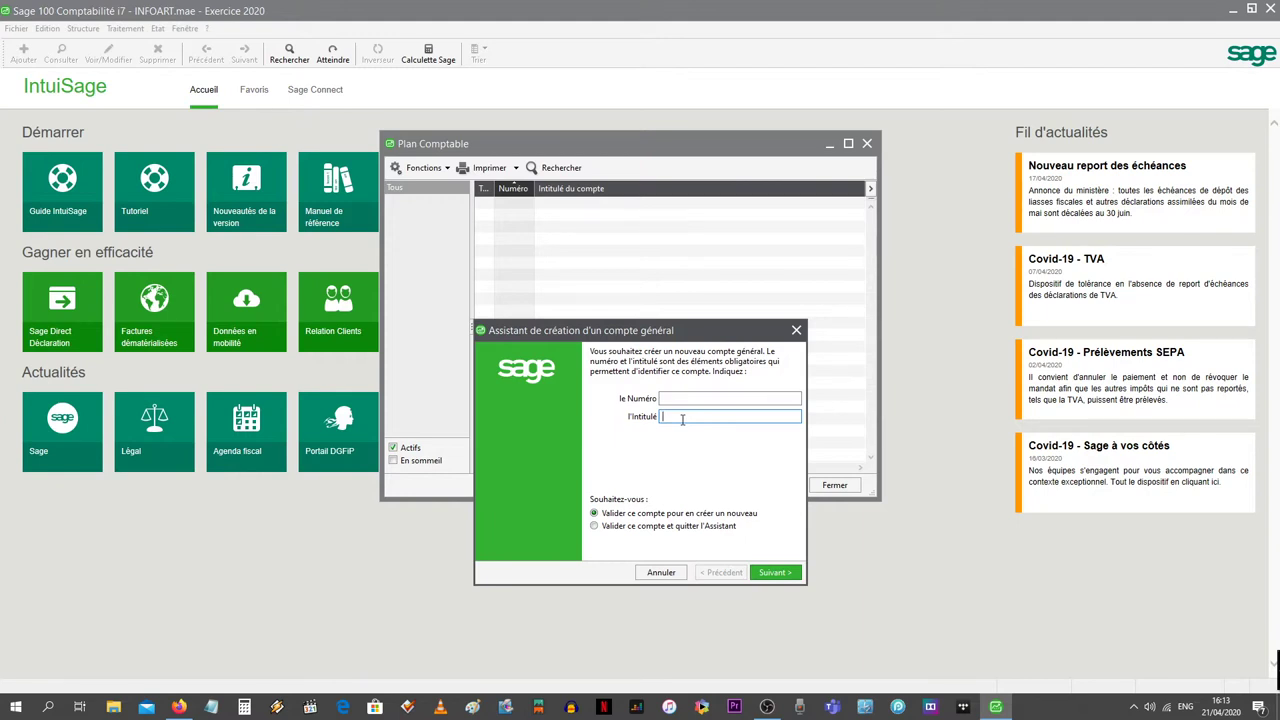
pyautogui.click(796, 330)
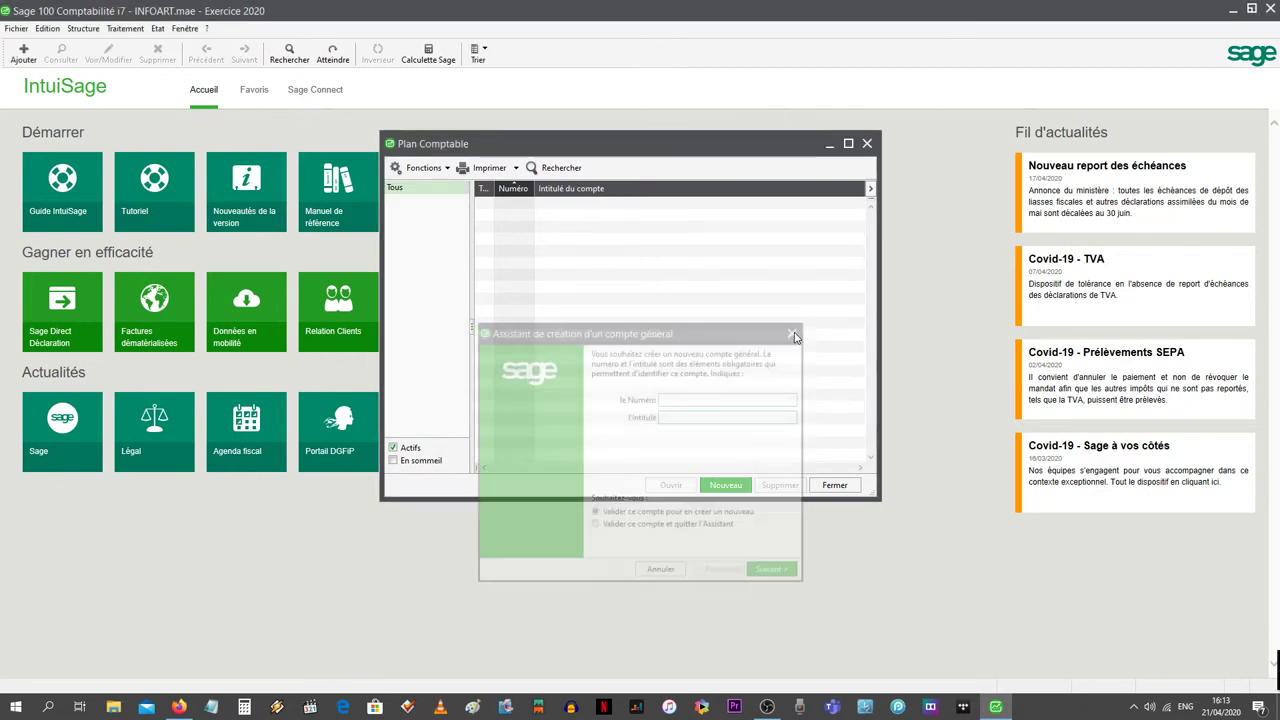
pyautogui.click(75, 29)
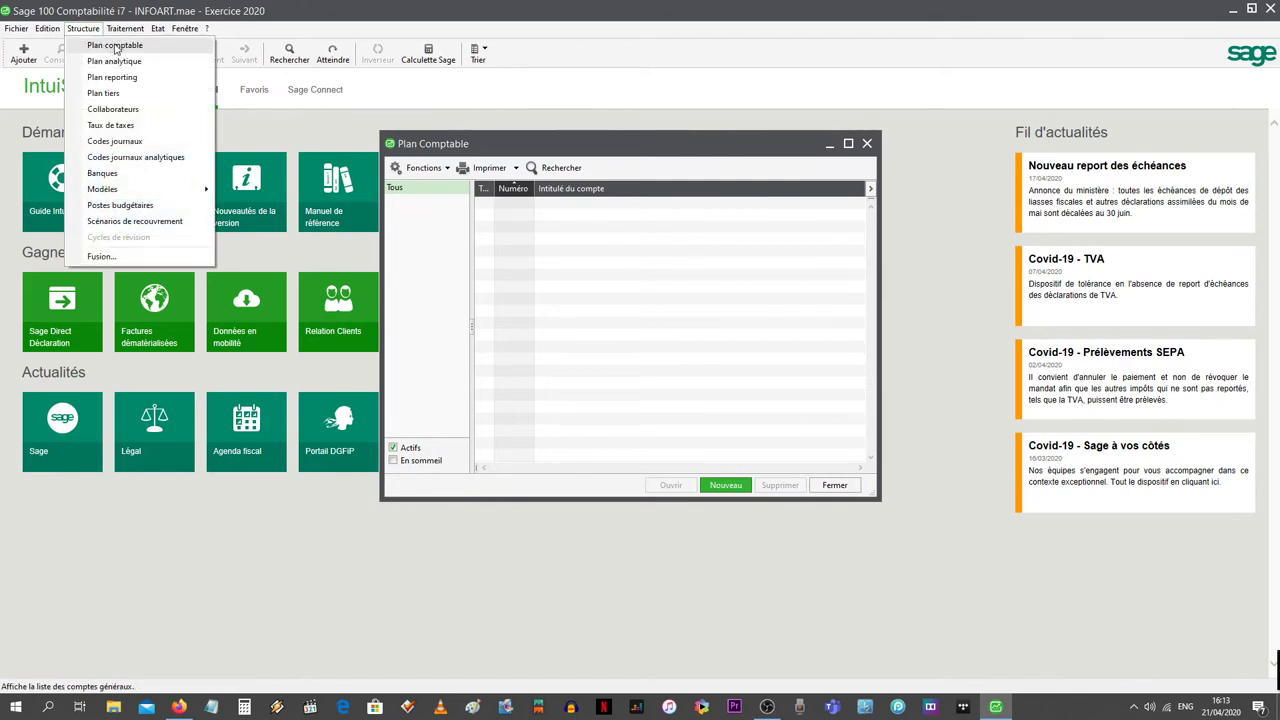
pyautogui.click(553, 235)
pyautogui.moveTo(610, 141); pyautogui.dragTo(624, 185)
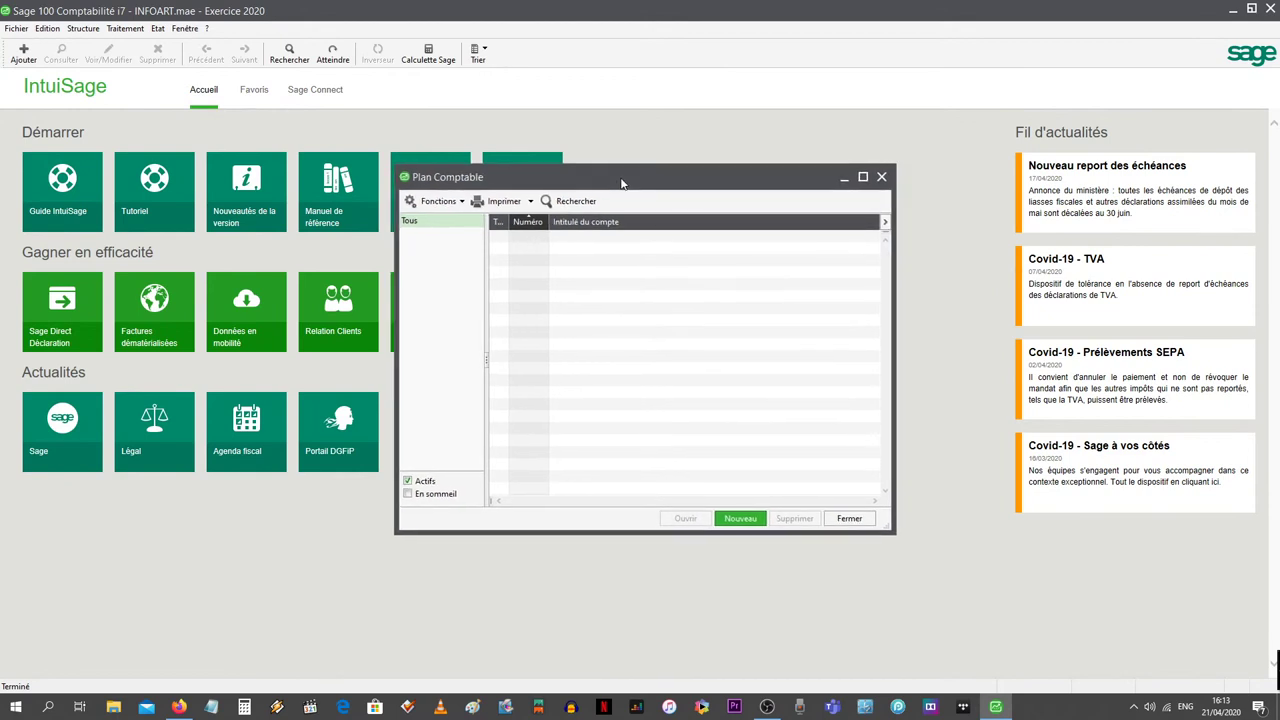
# Create a general account with number 3421 and title Clients, choosing to validate it and create another one.
pyautogui.click(741, 519)
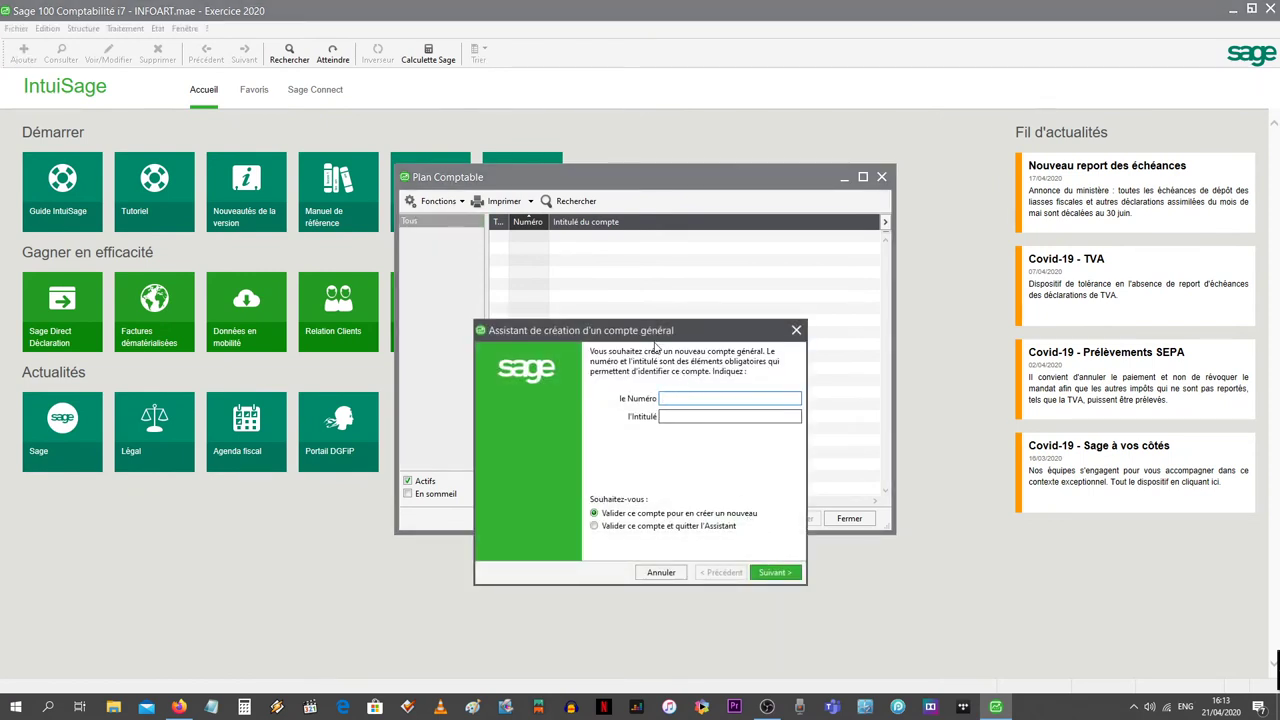
pyautogui.moveTo(649, 341); pyautogui.dragTo(662, 328)
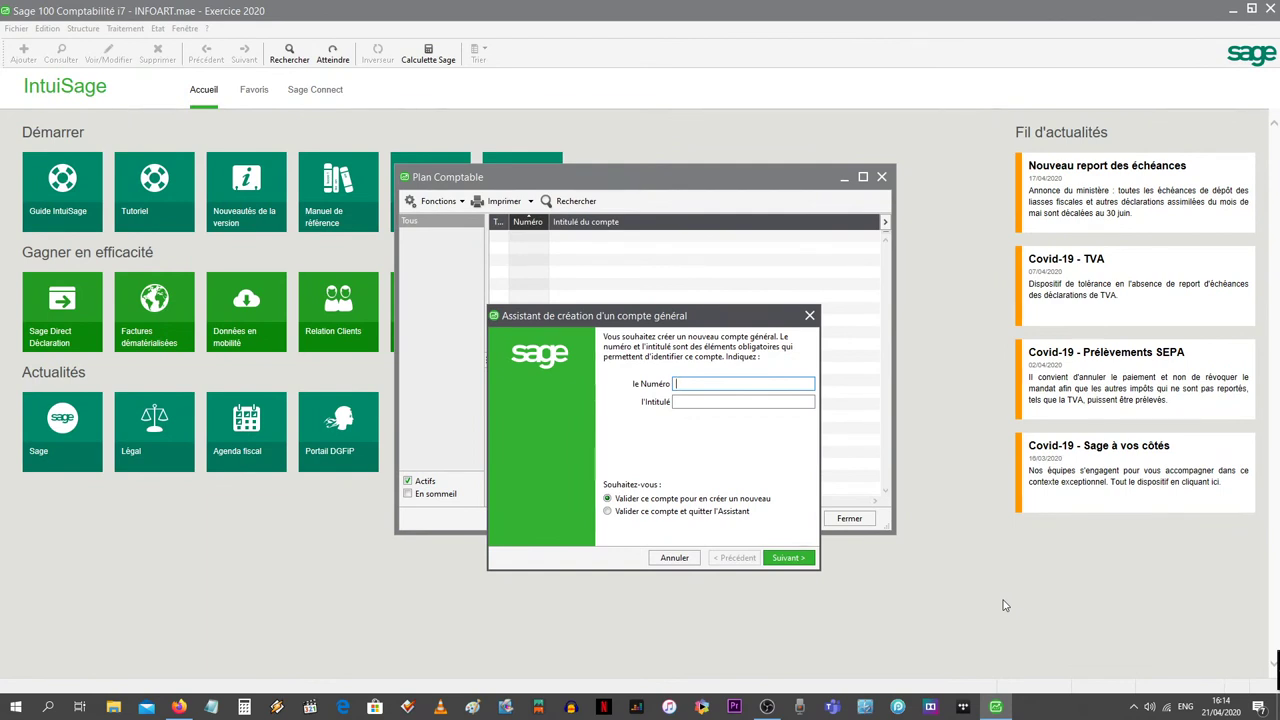
pyautogui.write('3421')
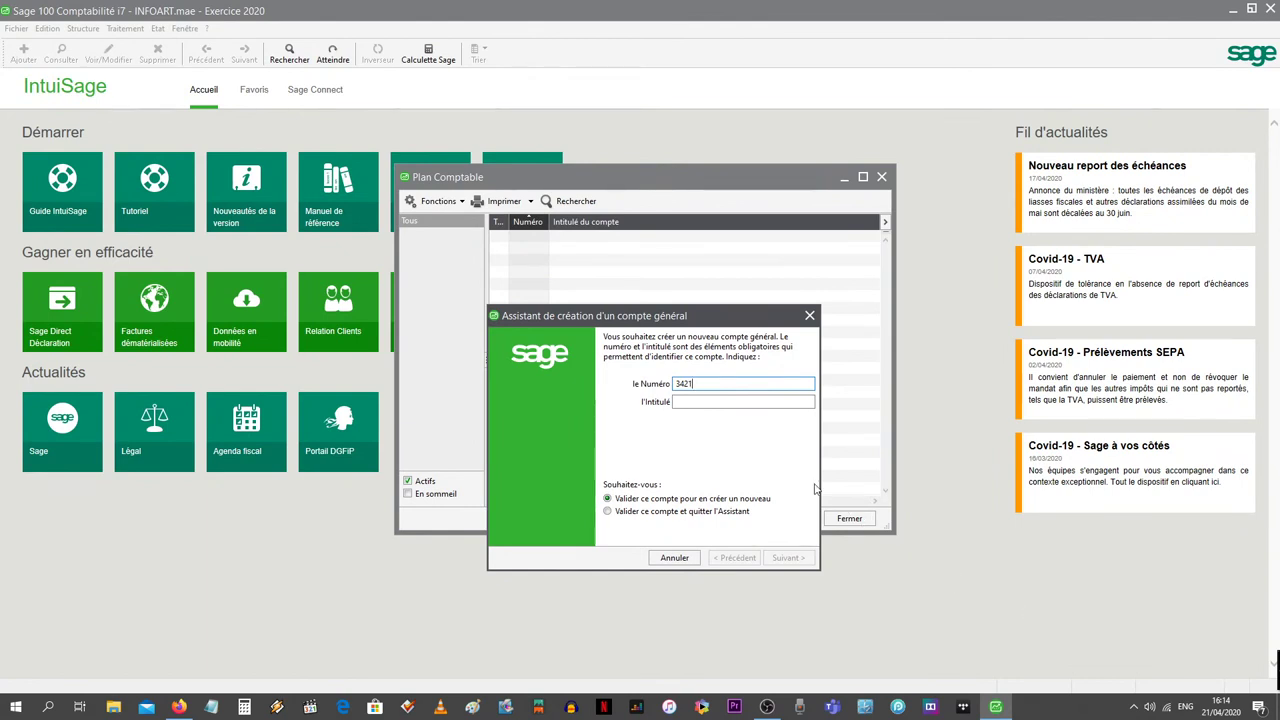
pyautogui.click(699, 401)
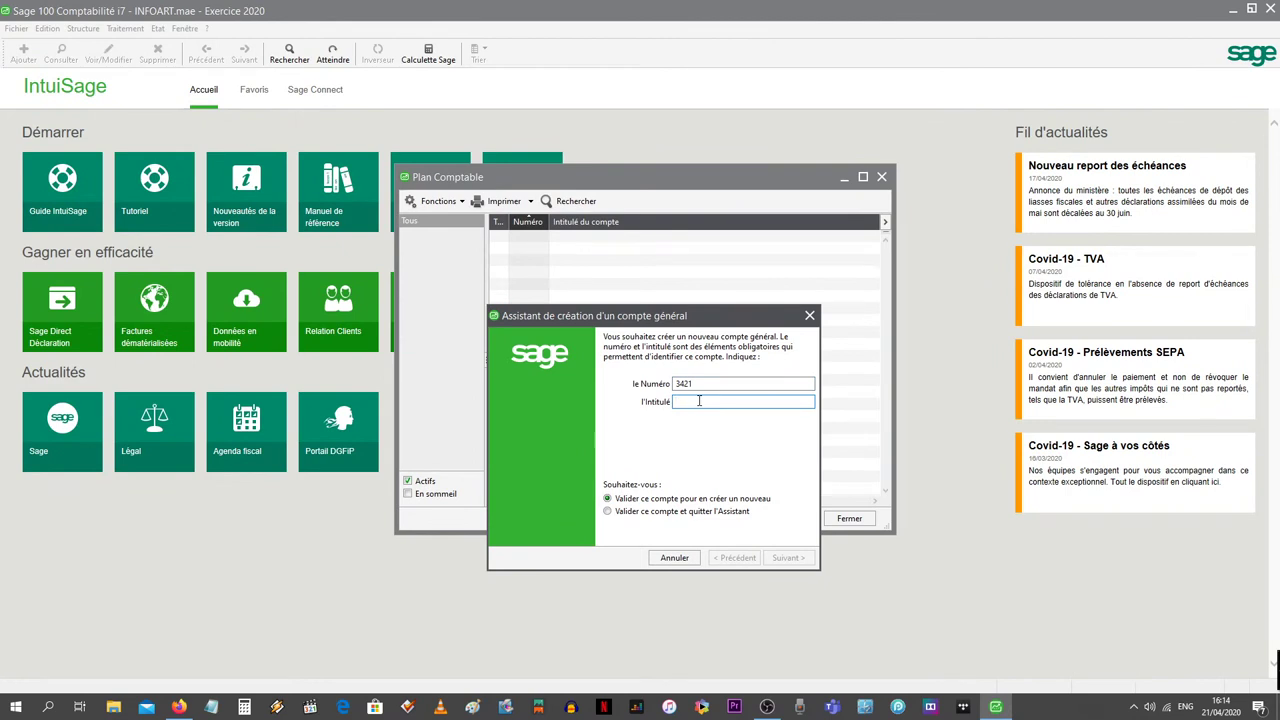
pyautogui.write('Client')
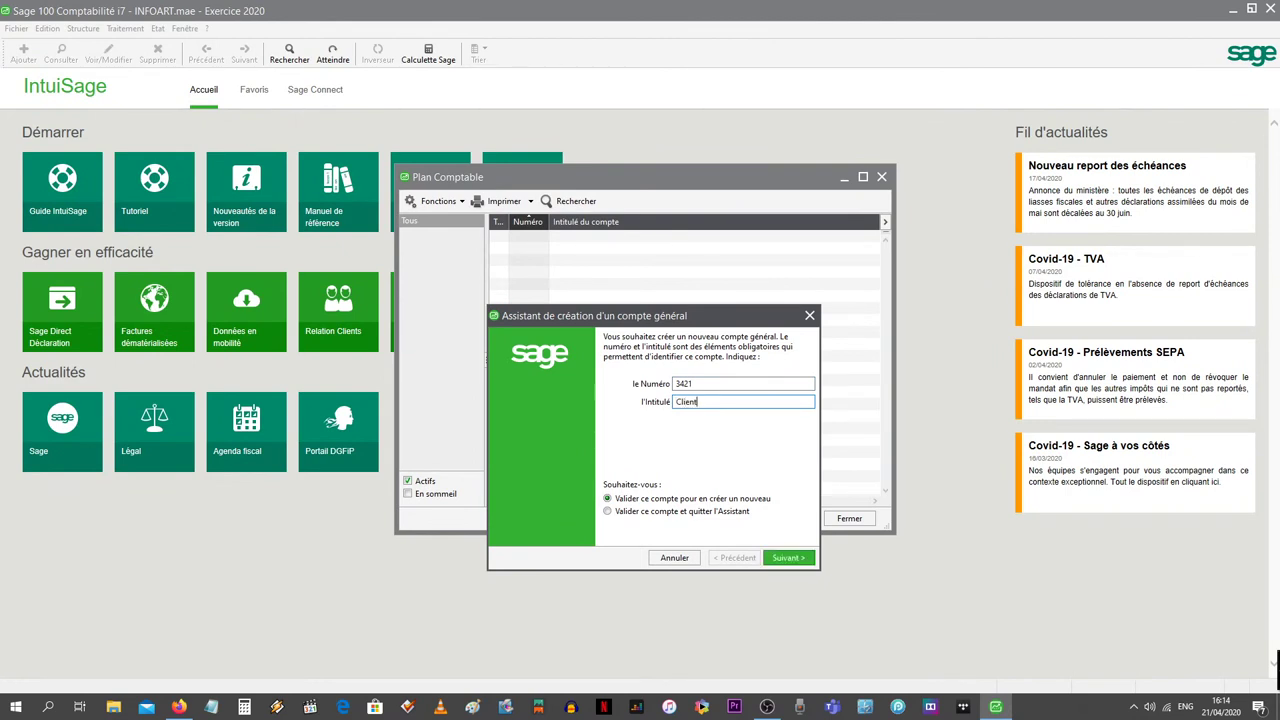
pyautogui.write('s')
pyautogui.click(675, 512)
pyautogui.click(614, 500)
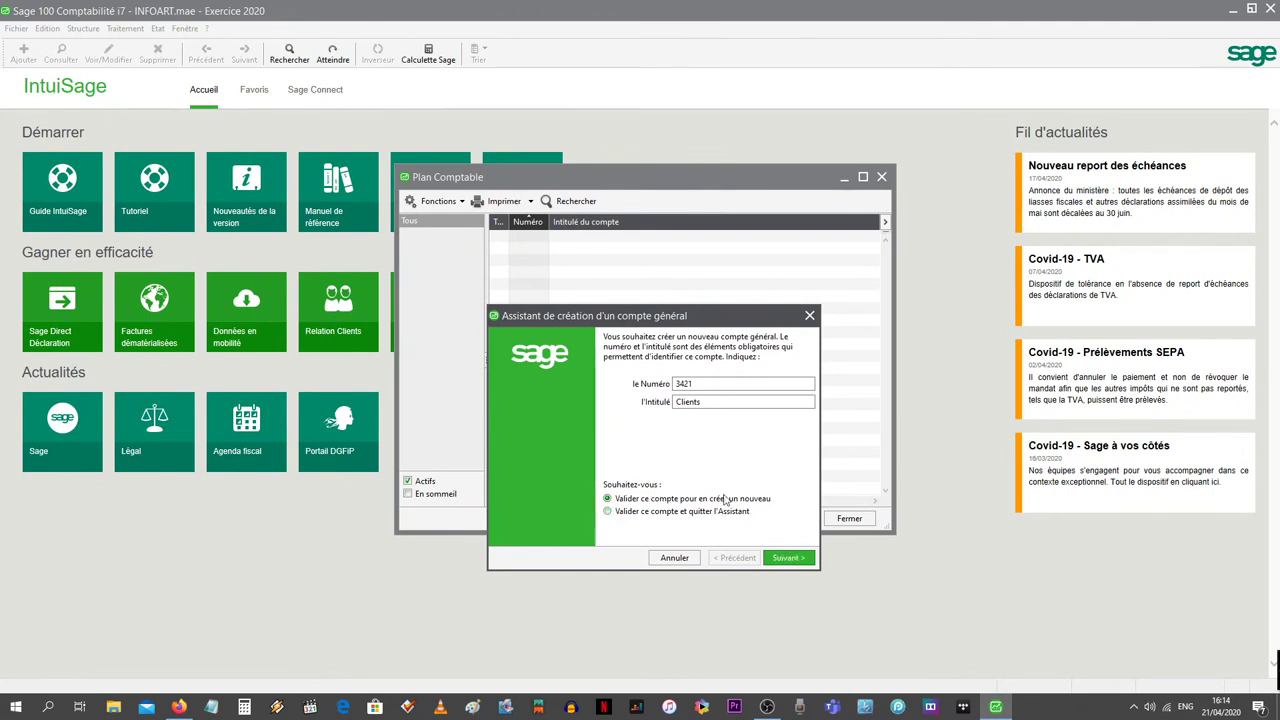
pyautogui.click(787, 557)
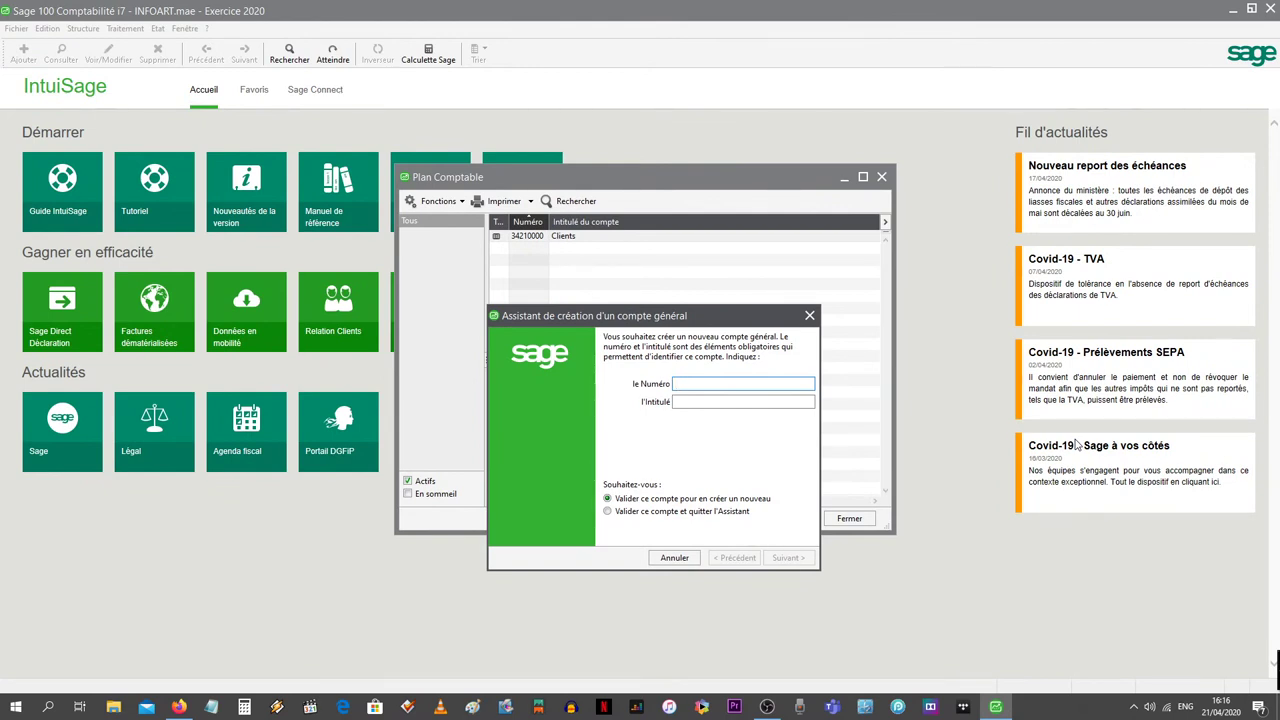
# Create a general account with number 4411 and title Fournisseurs.
pyautogui.write('4411')
pyautogui.click(721, 401)
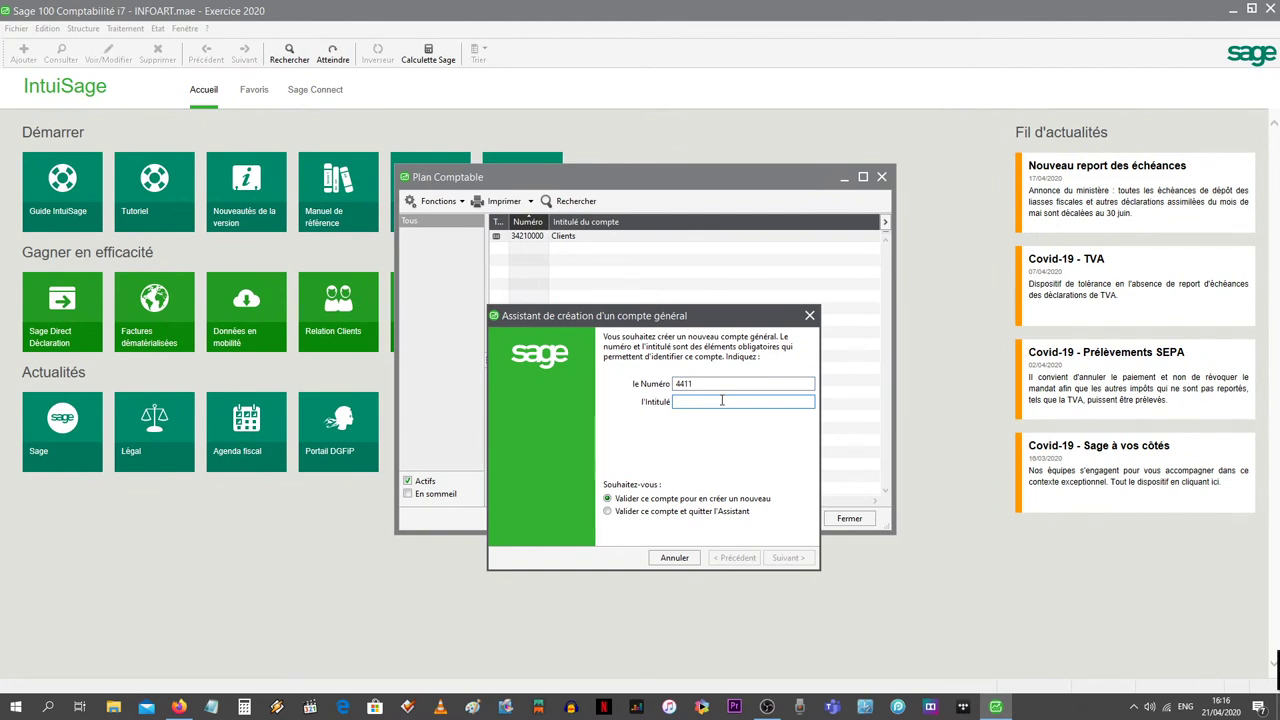
pyautogui.write('Fou')
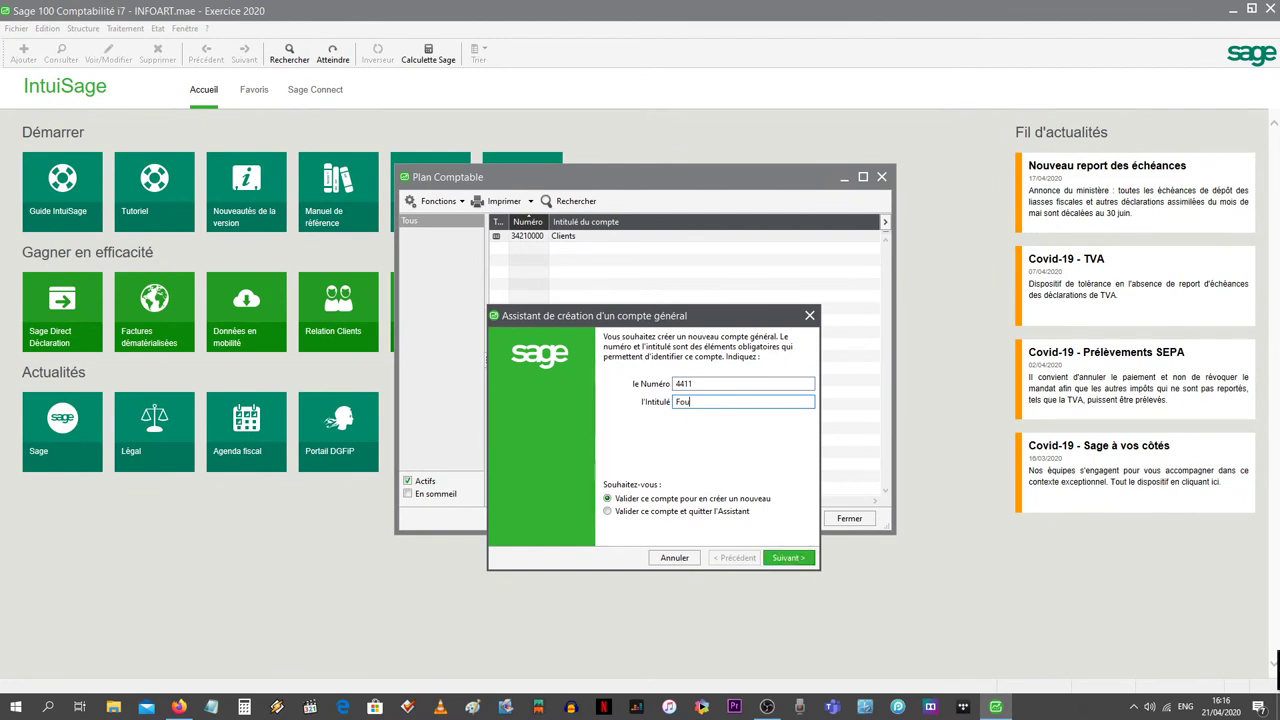
pyautogui.write('rnisseurs')
pyautogui.click(788, 557)
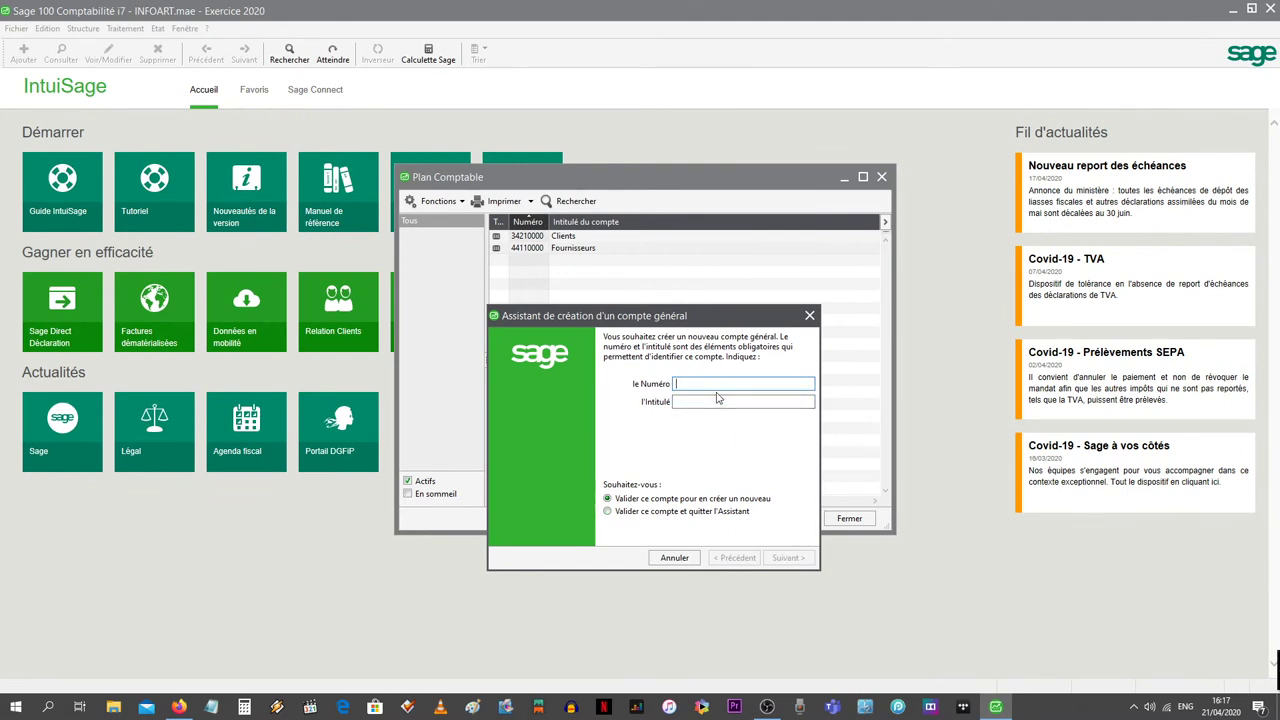
# Create a general account with number 5141 and title Banques.
pyautogui.write('5141')
pyautogui.click(732, 404)
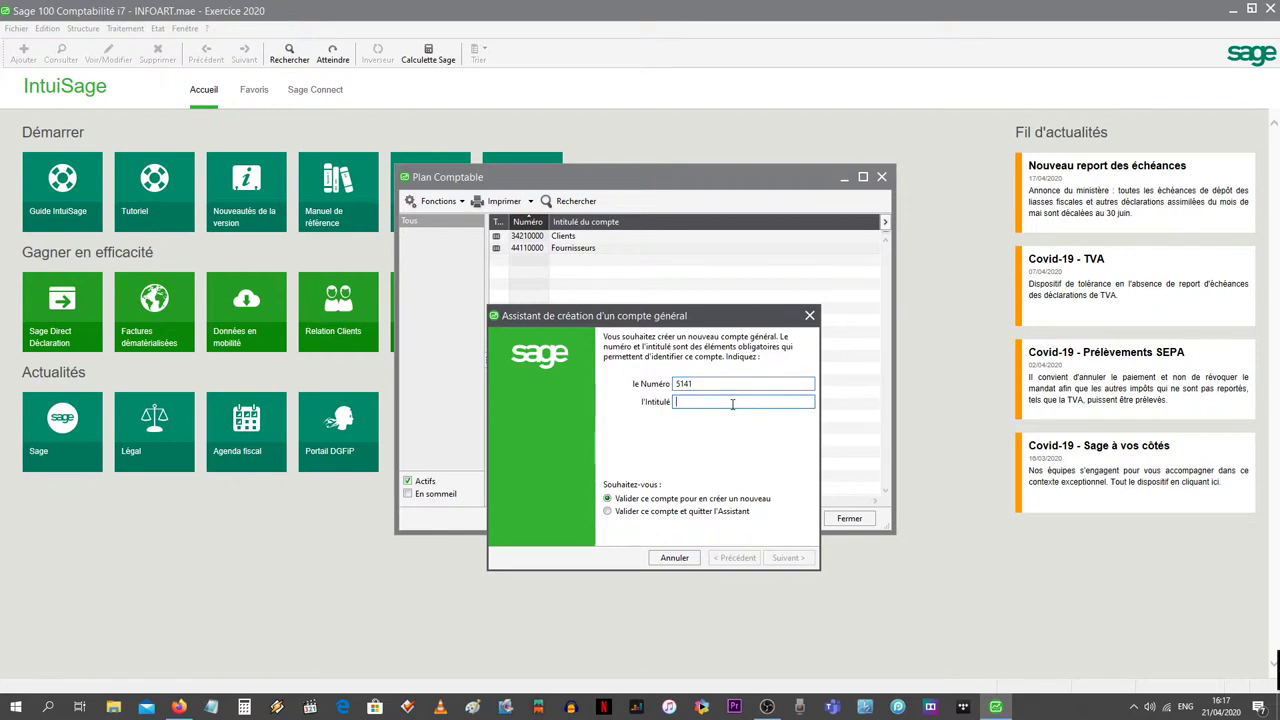
pyautogui.write('B')
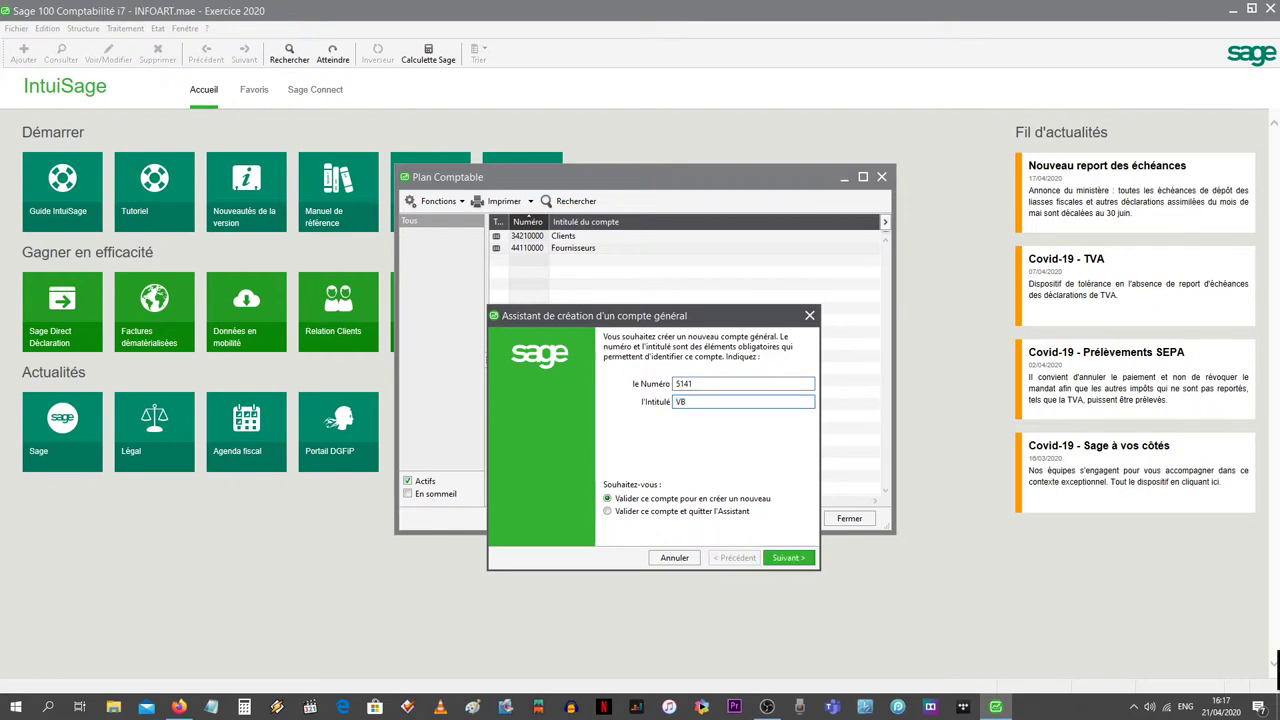
pyautogui.press('BackSpace')
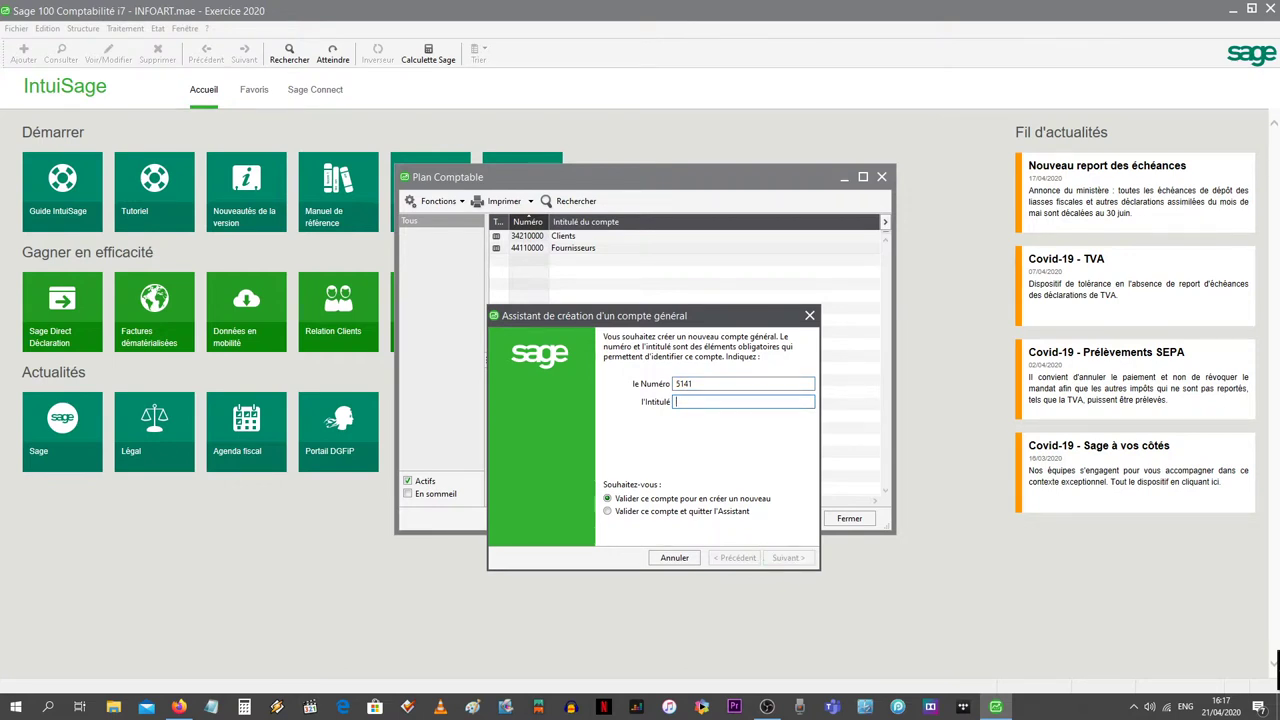
pyautogui.write('Ban')
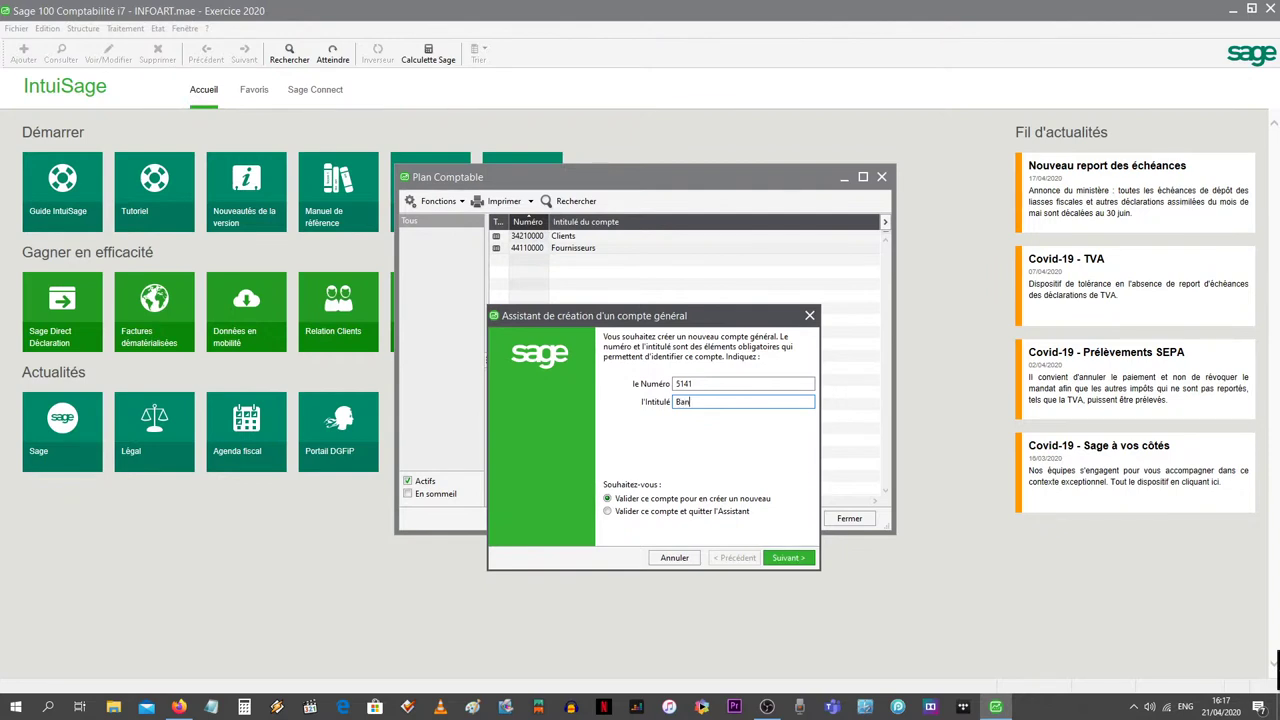
pyautogui.write('ques')
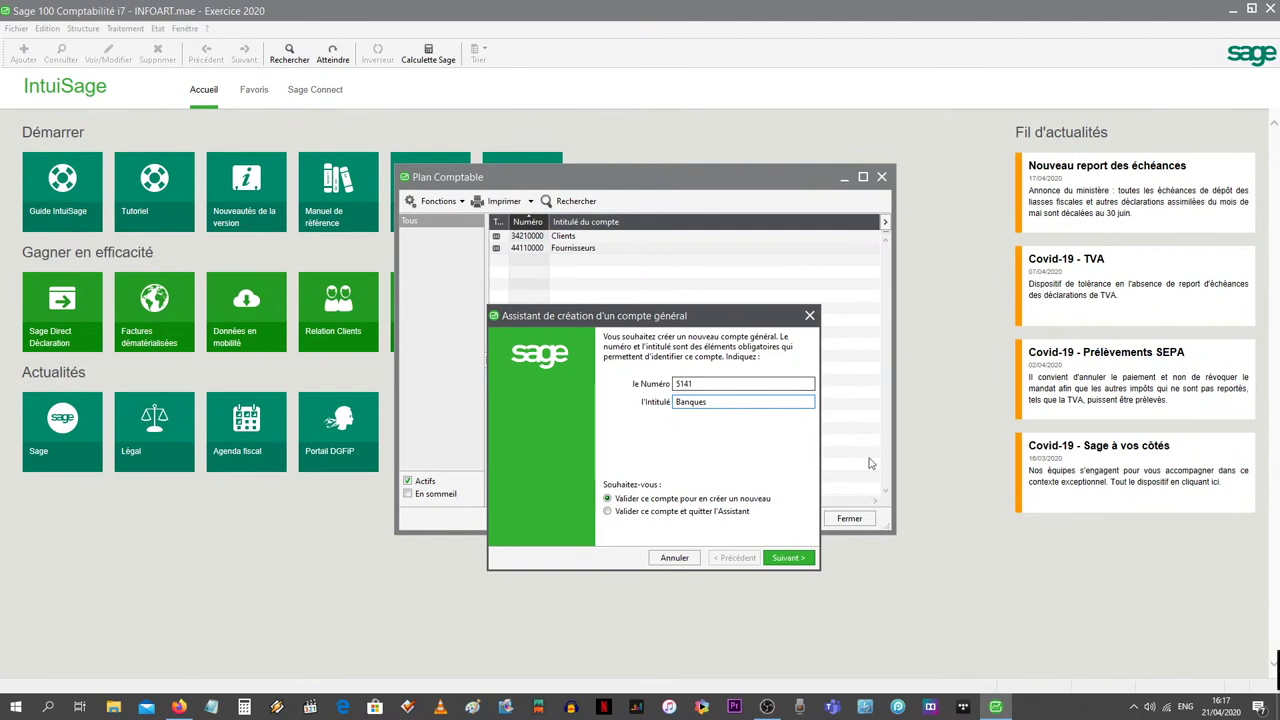
pyautogui.click(788, 557)
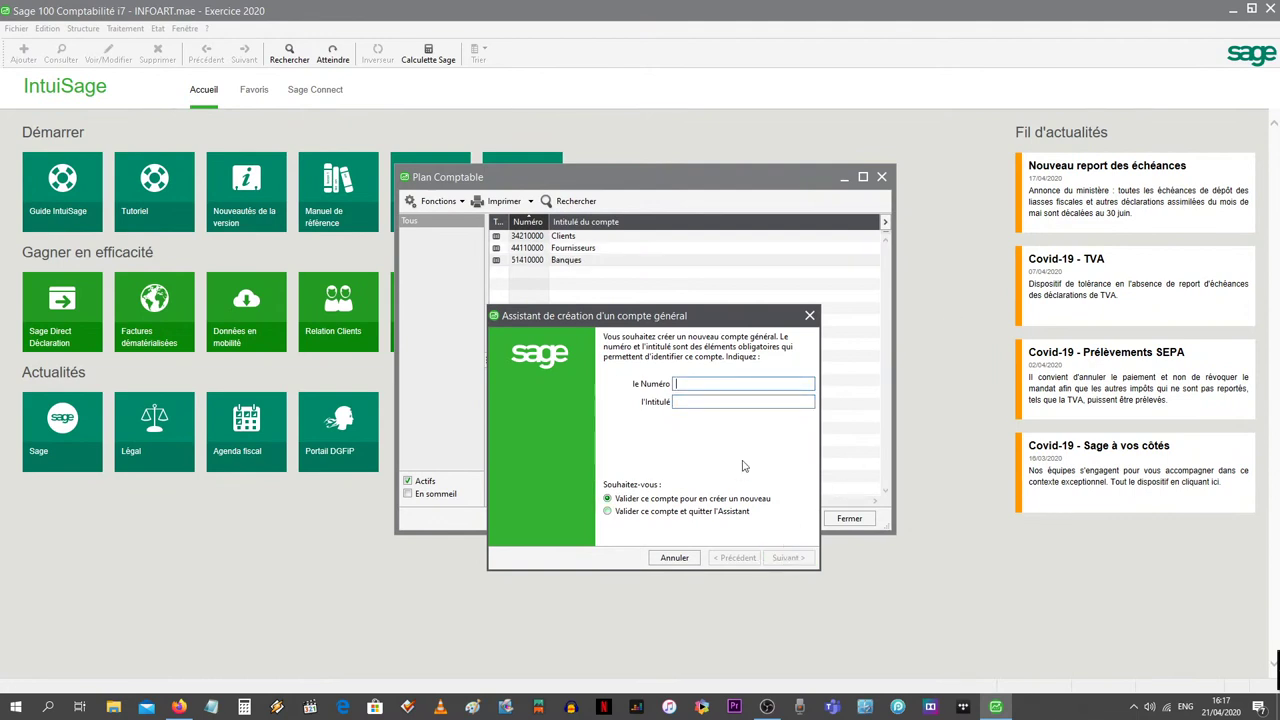
# Create a general account with number 5161 and title Caisses, choosing to validate it and quit the assistant.
pyautogui.write('5161')
pyautogui.click(716, 406)
pyautogui.write('Caisses')
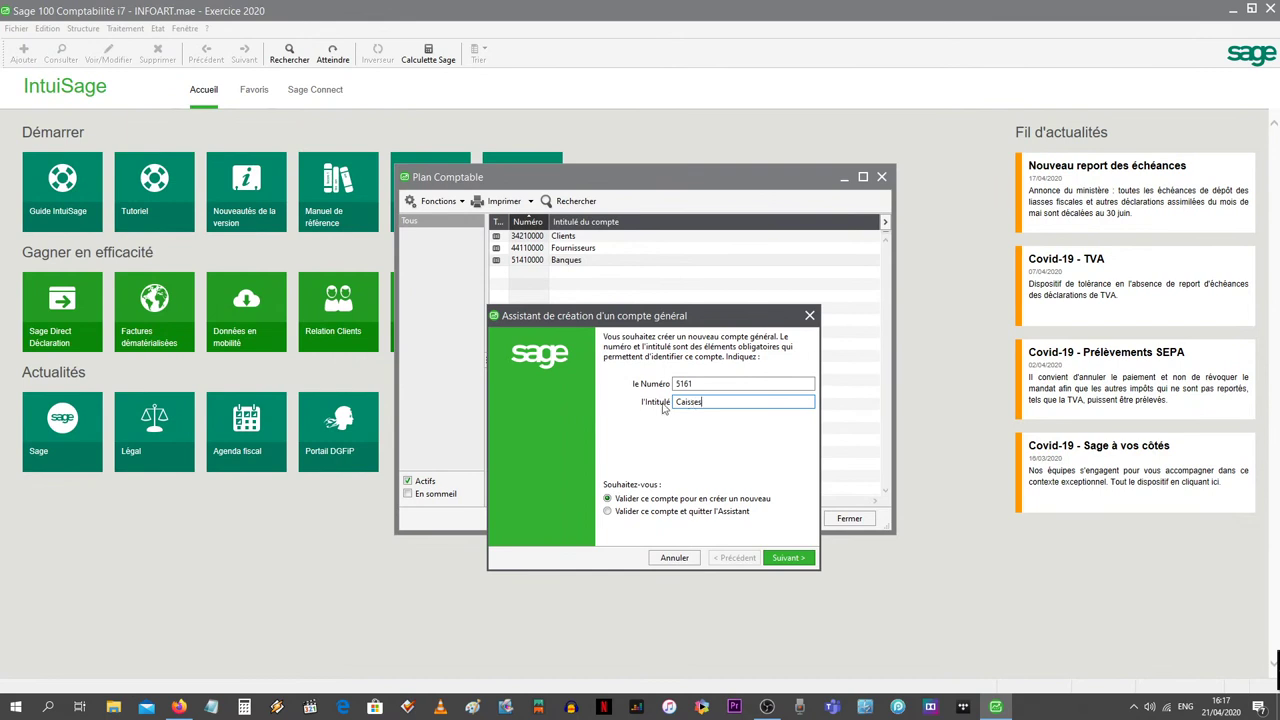
pyautogui.click(610, 512)
pyautogui.click(788, 557)
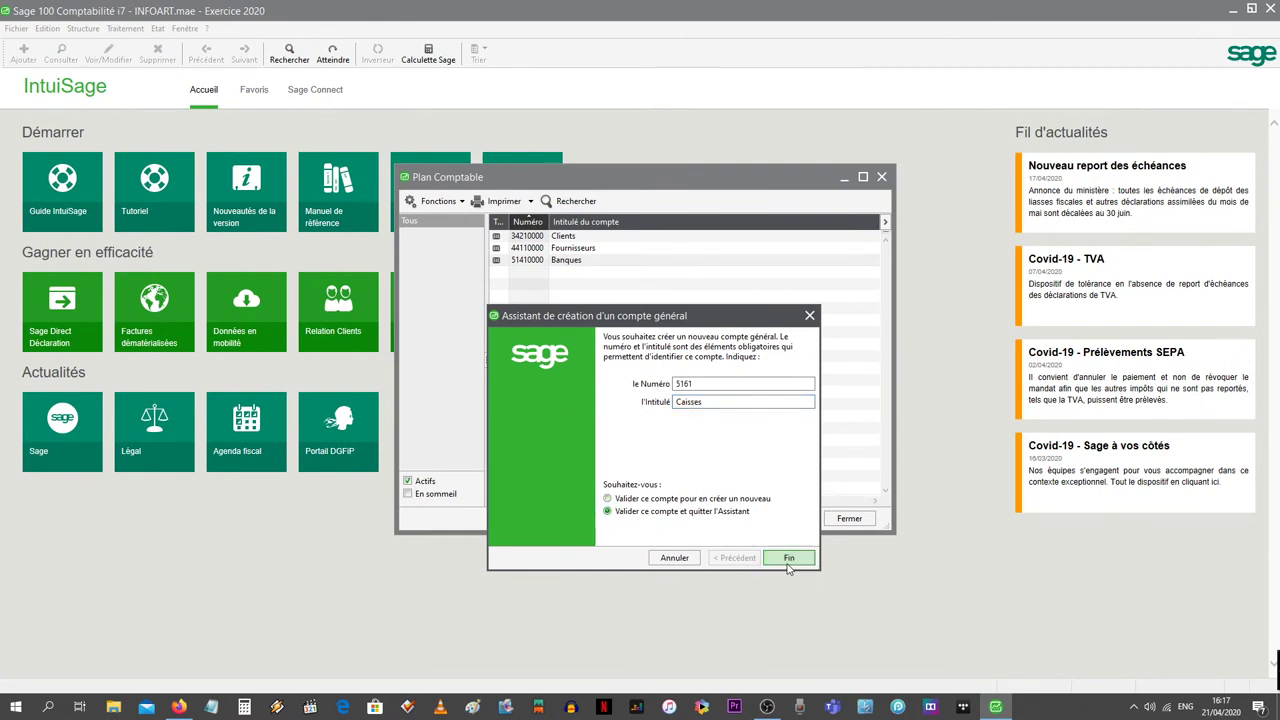
pyautogui.click(788, 557)
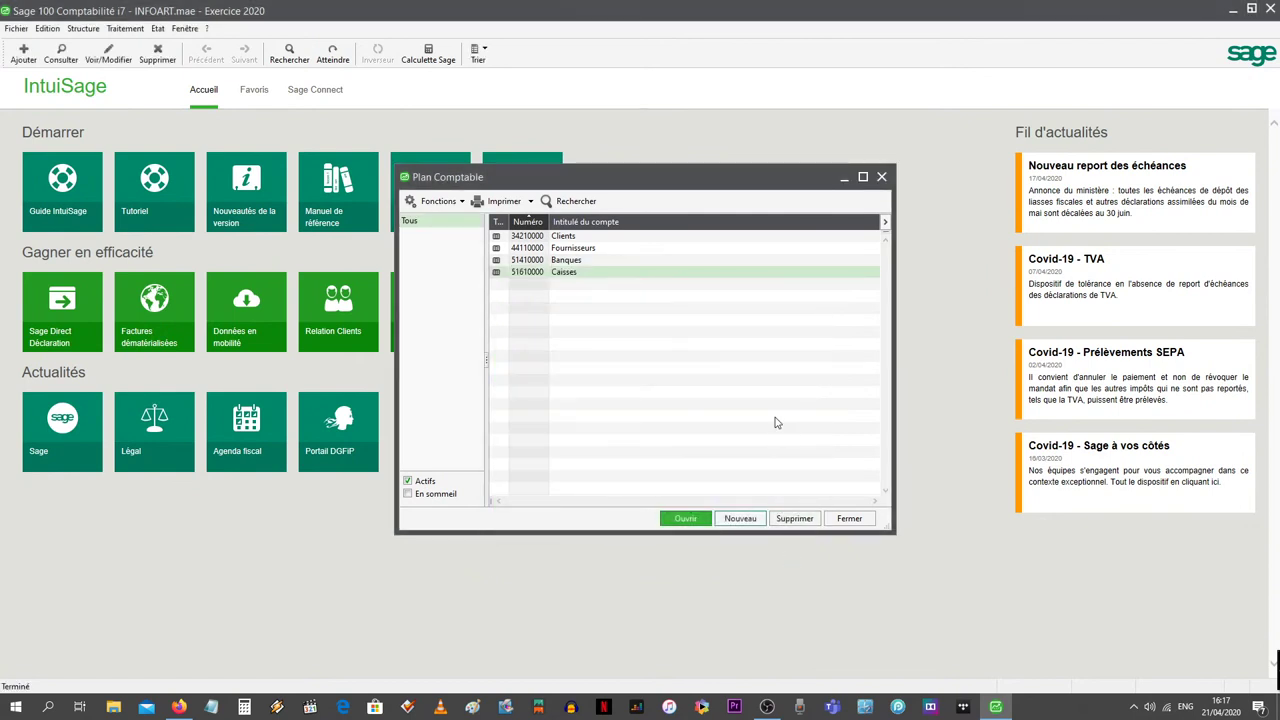
# Maximize the Plan Comptable window, then open the Clients account record and reposition it slightly.
pyautogui.click(864, 180)
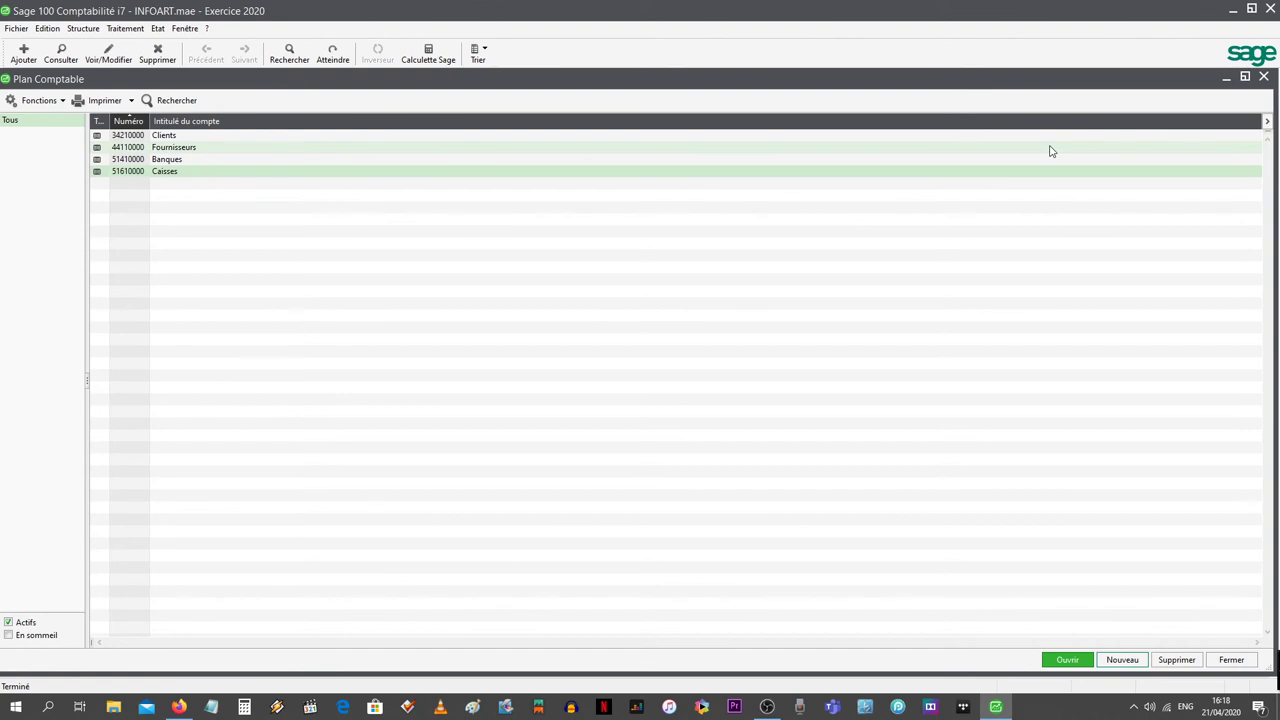
pyautogui.click(173, 137)
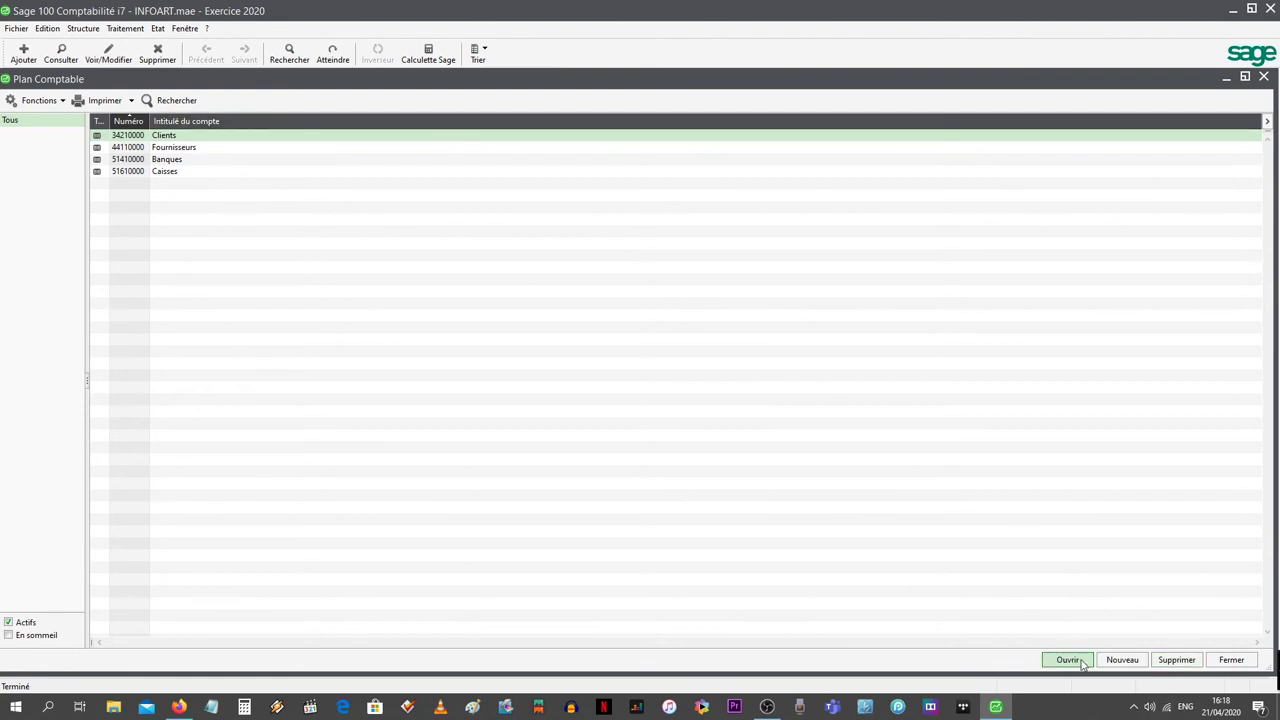
pyautogui.doubleClick(227, 140)
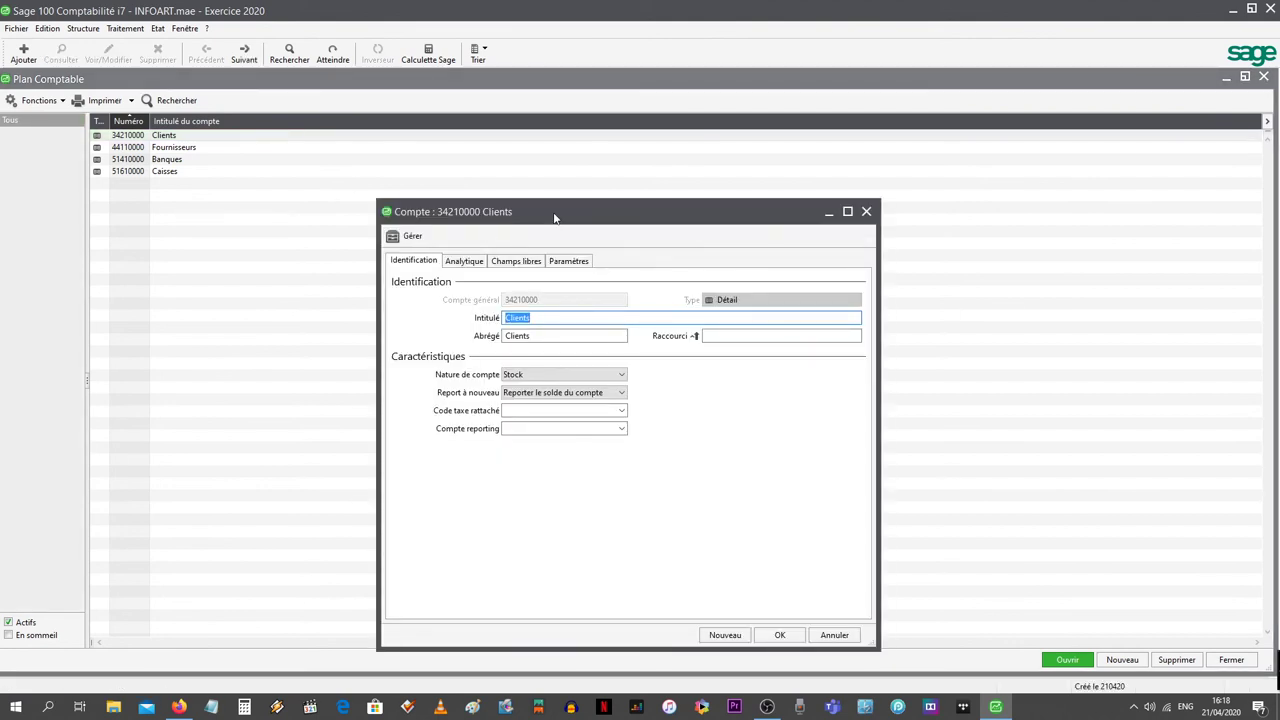
pyautogui.moveTo(554, 212); pyautogui.dragTo(540, 193)
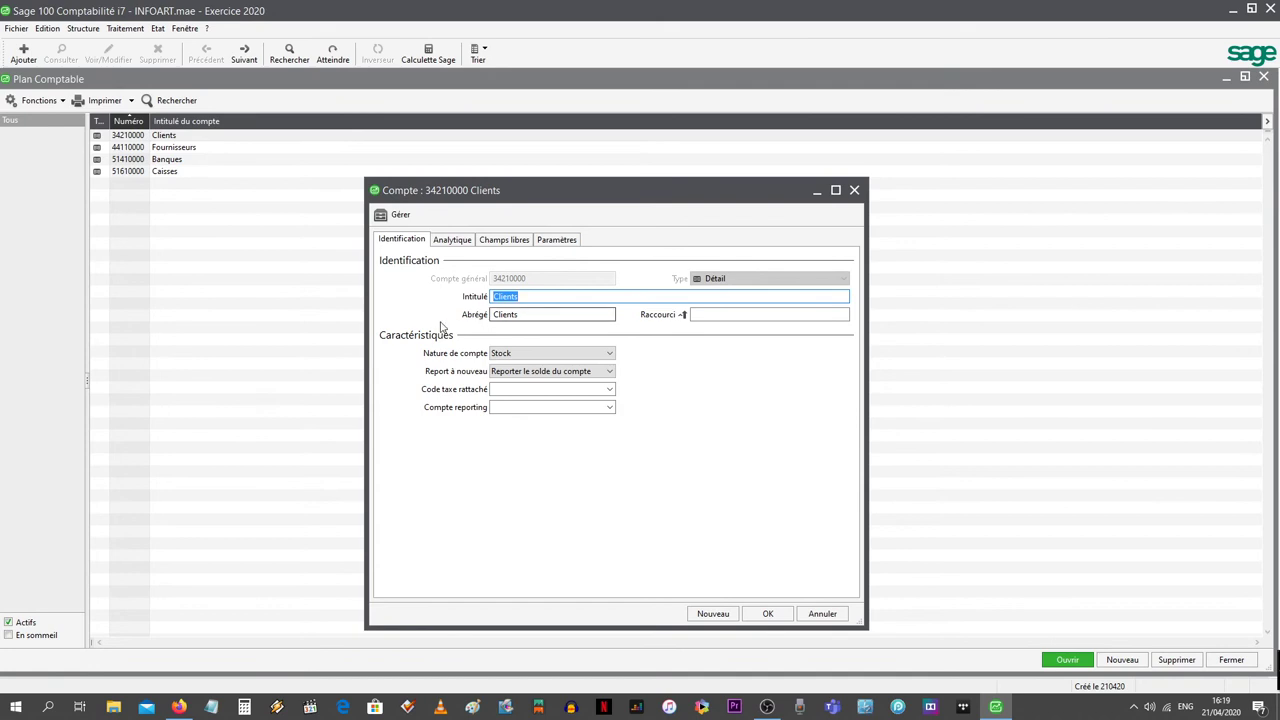
# Examine the Intitulé and Abrégé fields in the identification details of the Clients account.
pyautogui.click(534, 296)
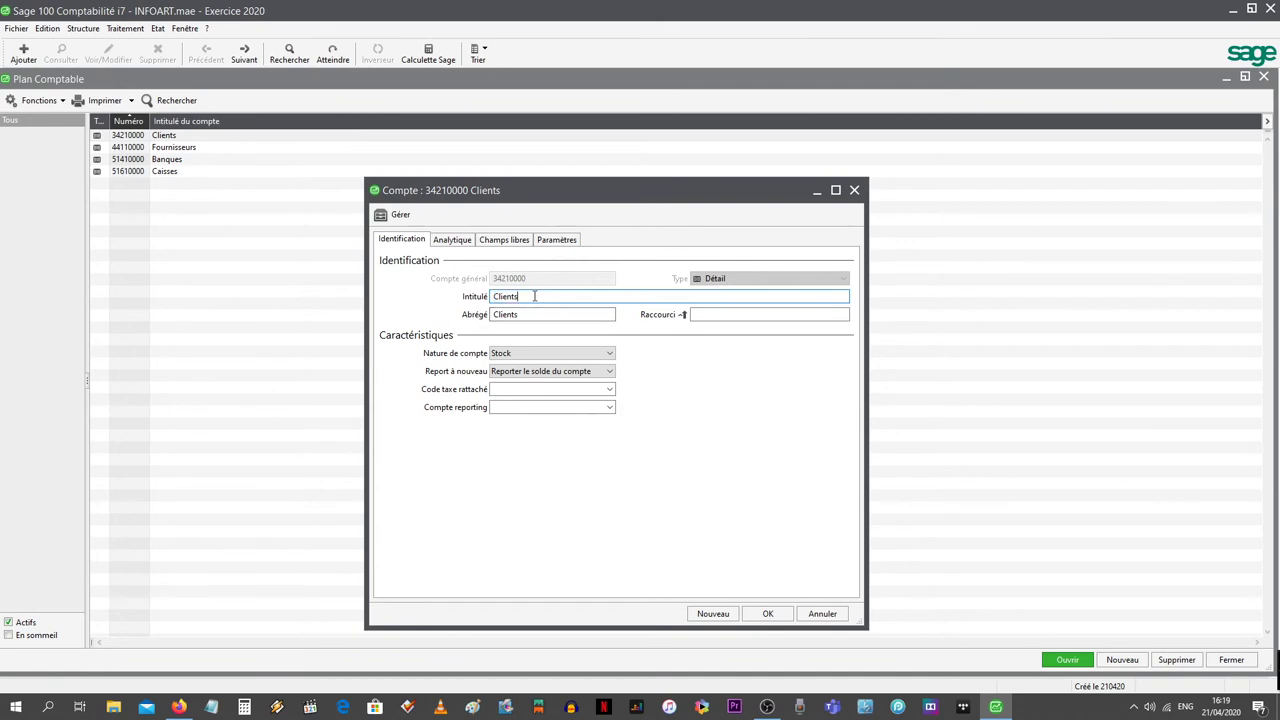
pyautogui.moveTo(534, 296); pyautogui.dragTo(487, 297)
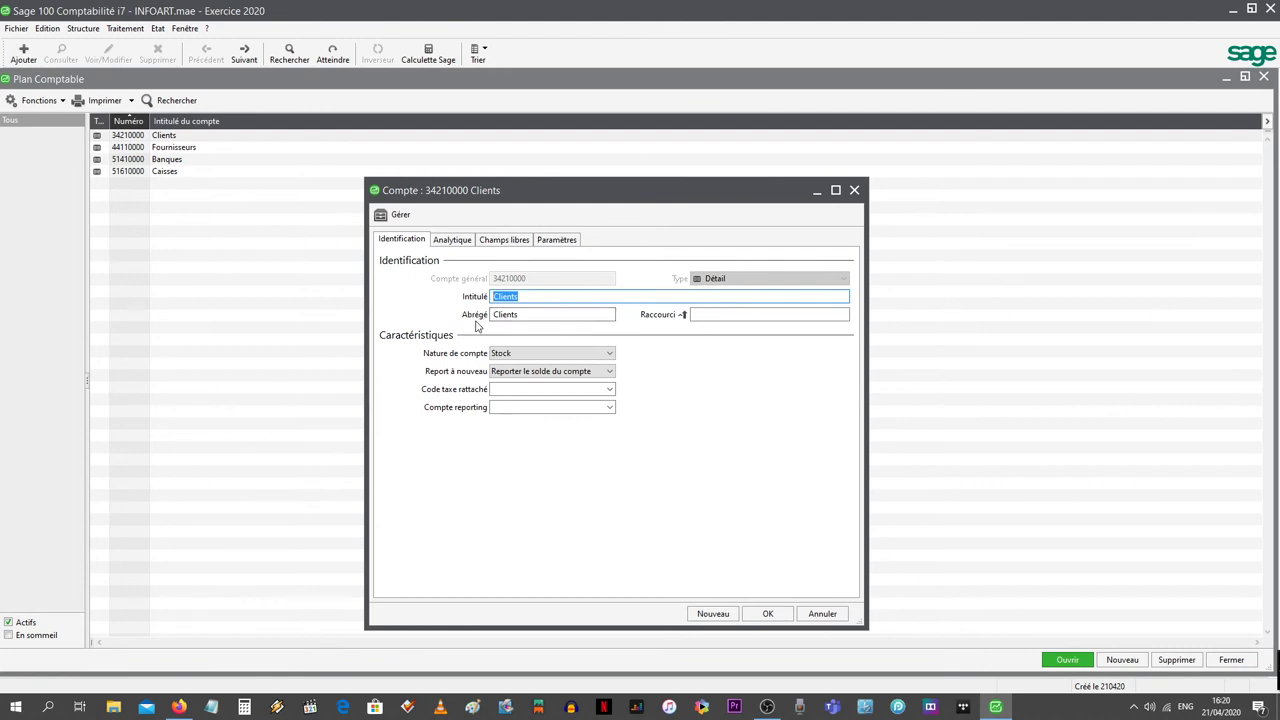
pyautogui.click(546, 319)
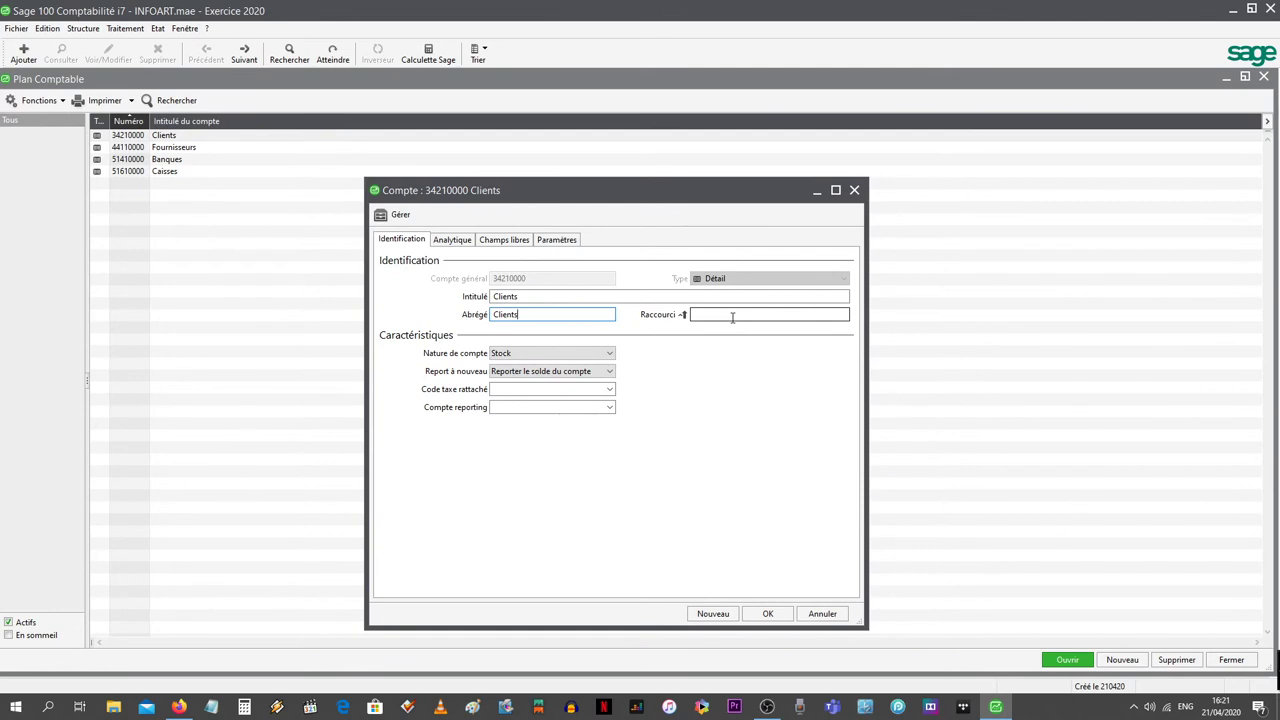
pyautogui.click(578, 296)
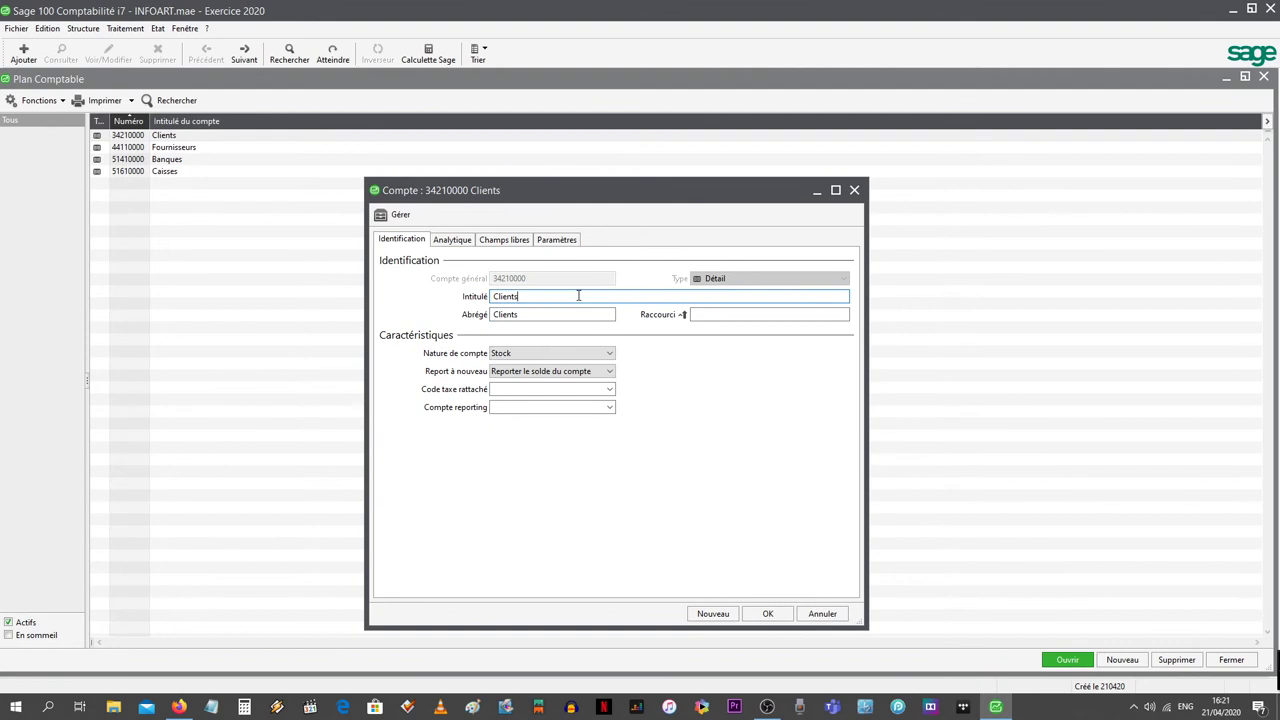
pyautogui.click(553, 317)
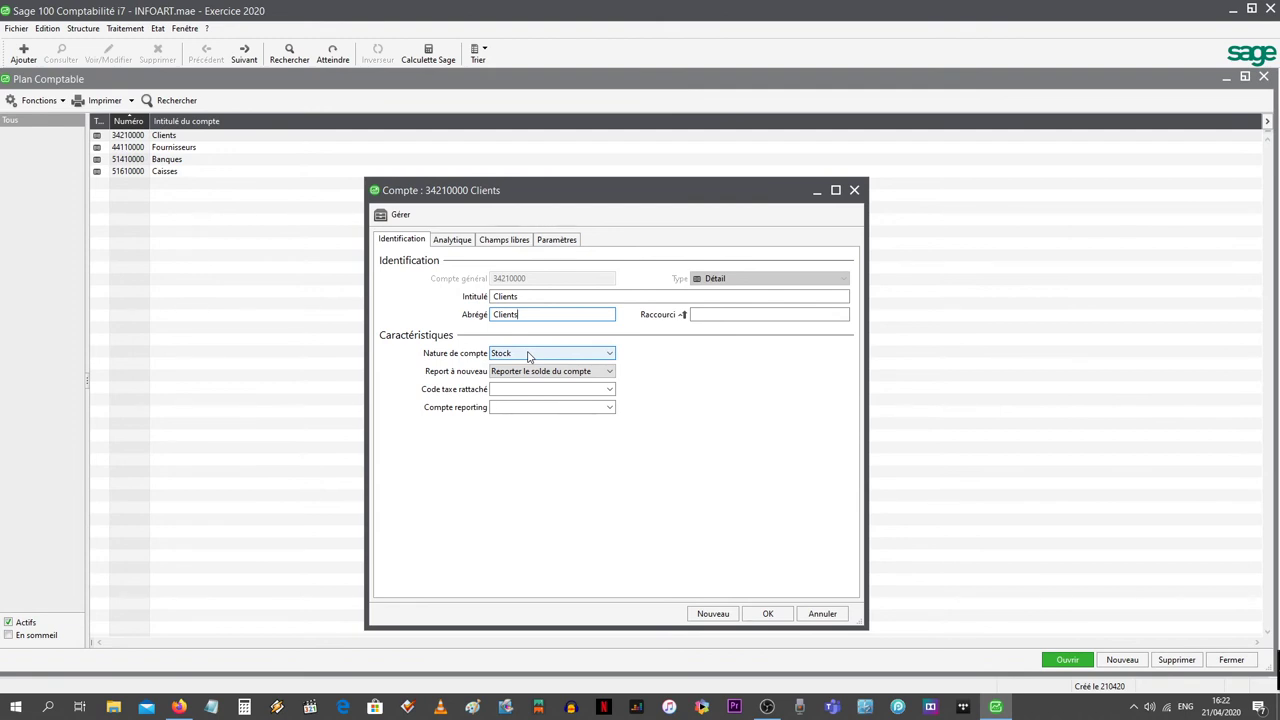
# Examine the full range of options available for the Nature de compte of the Clients account.
pyautogui.click(607, 354)
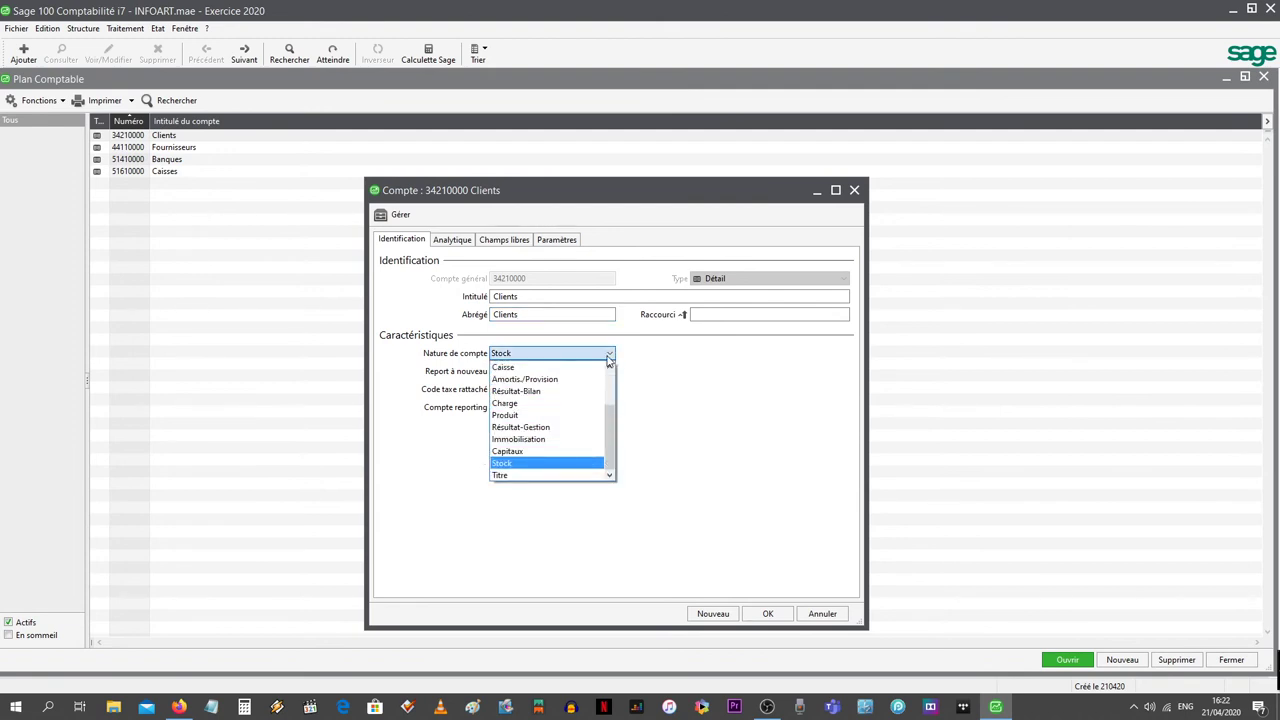
pyautogui.click(607, 356)
pyautogui.click(607, 356)
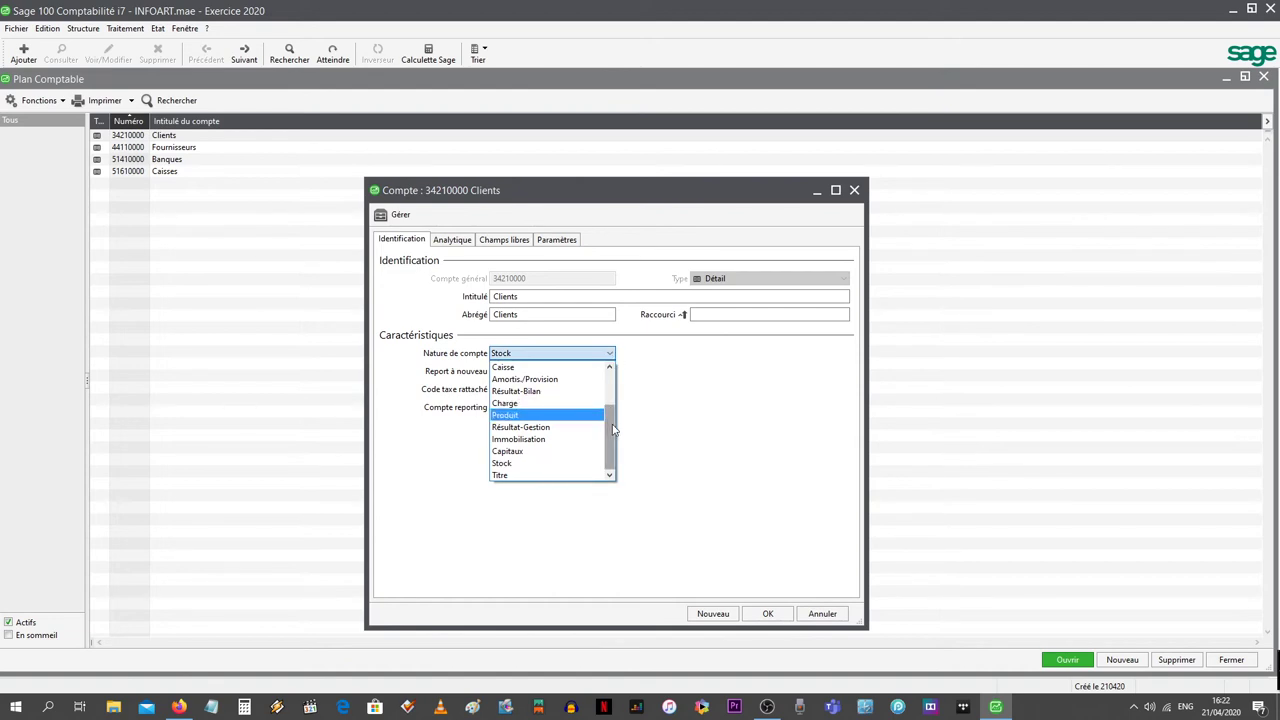
pyautogui.scroll(2, 614, 430)
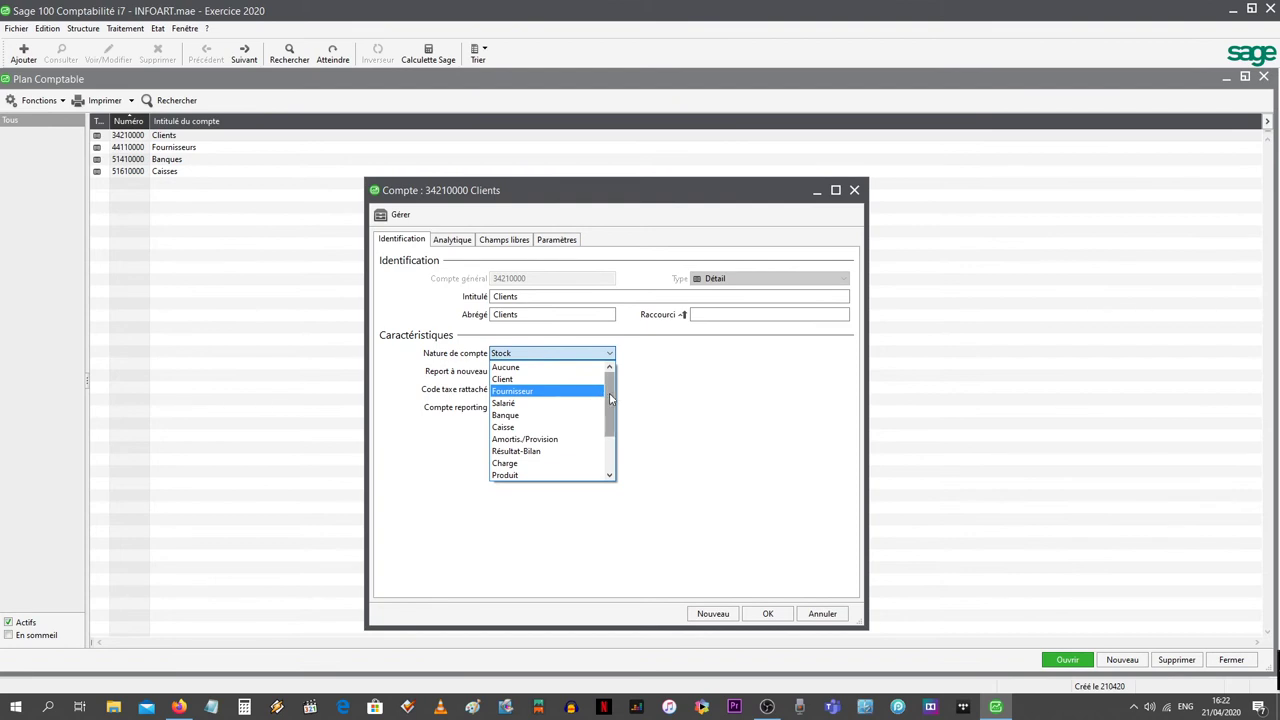
pyautogui.moveTo(611, 399); pyautogui.dragTo(611, 420)
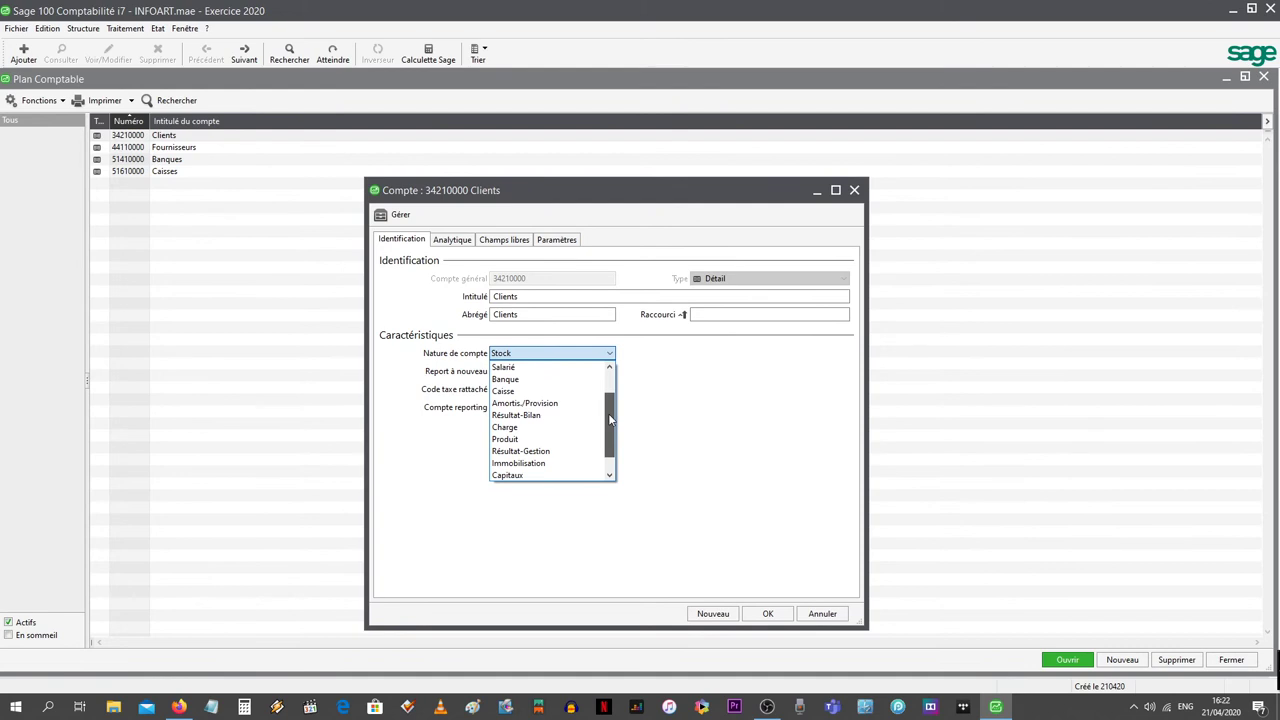
pyautogui.moveTo(608, 413); pyautogui.dragTo(609, 435)
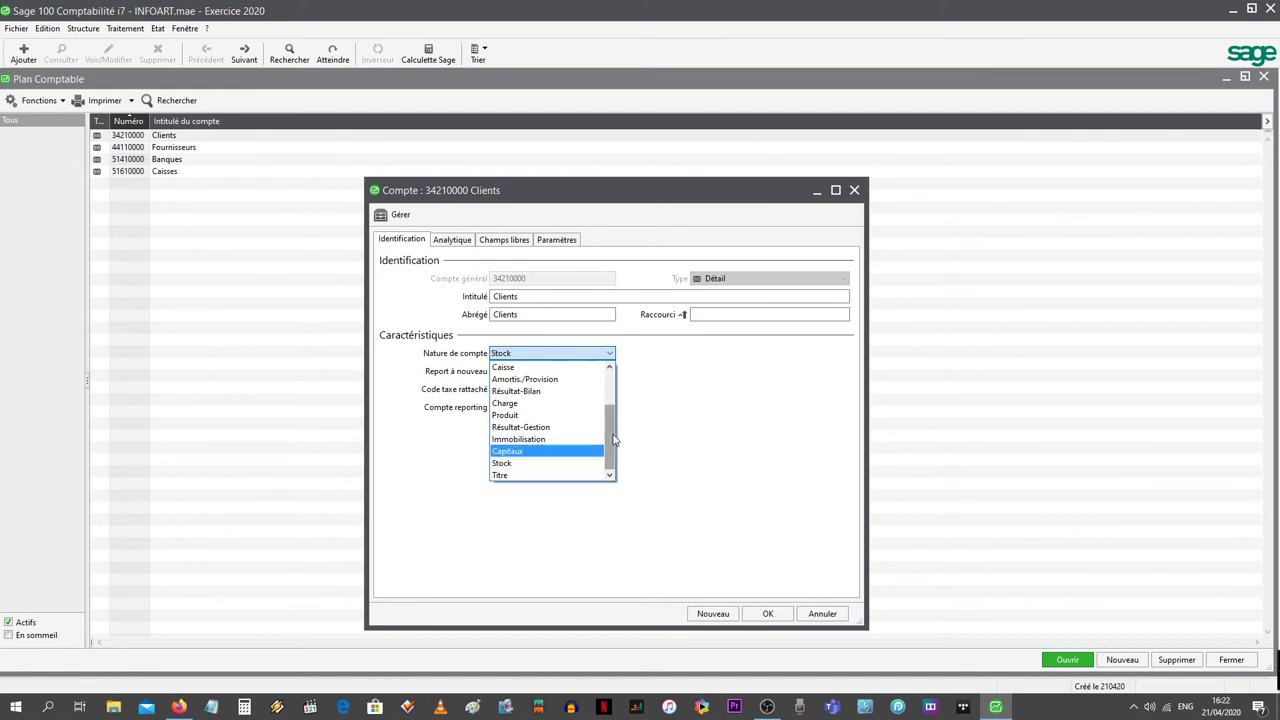
pyautogui.moveTo(613, 440); pyautogui.dragTo(613, 393)
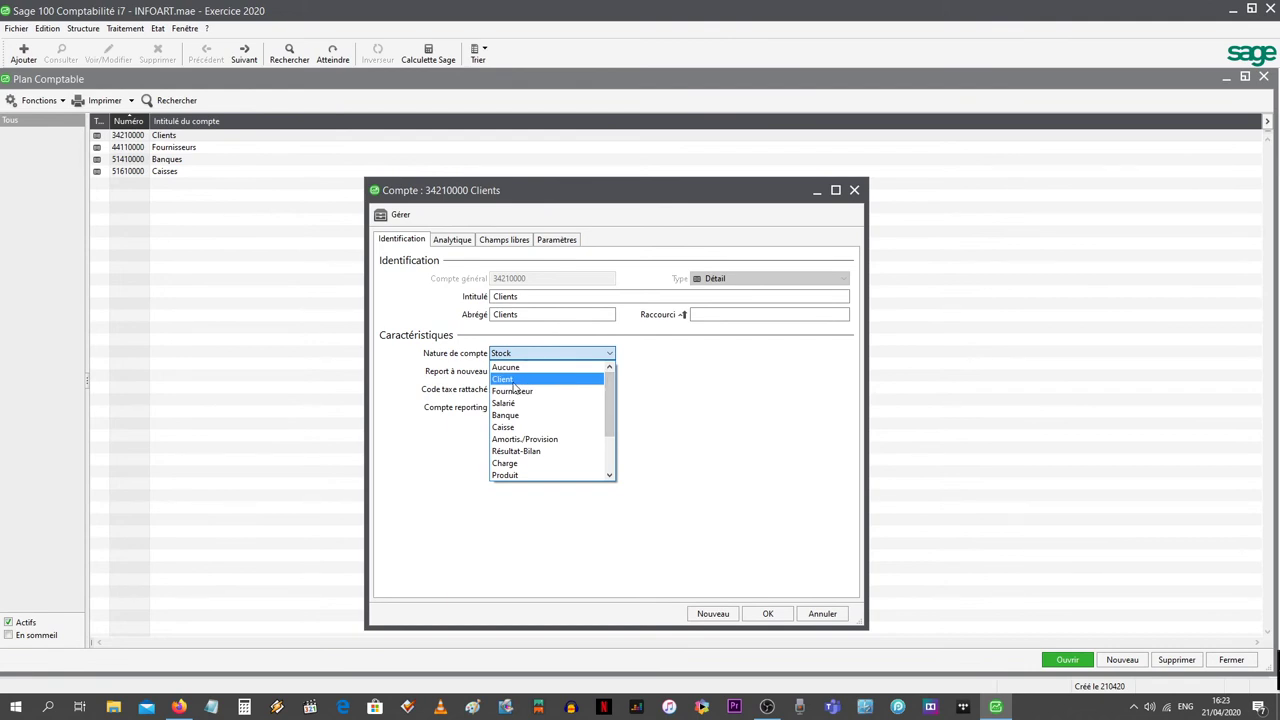
pyautogui.click(530, 356)
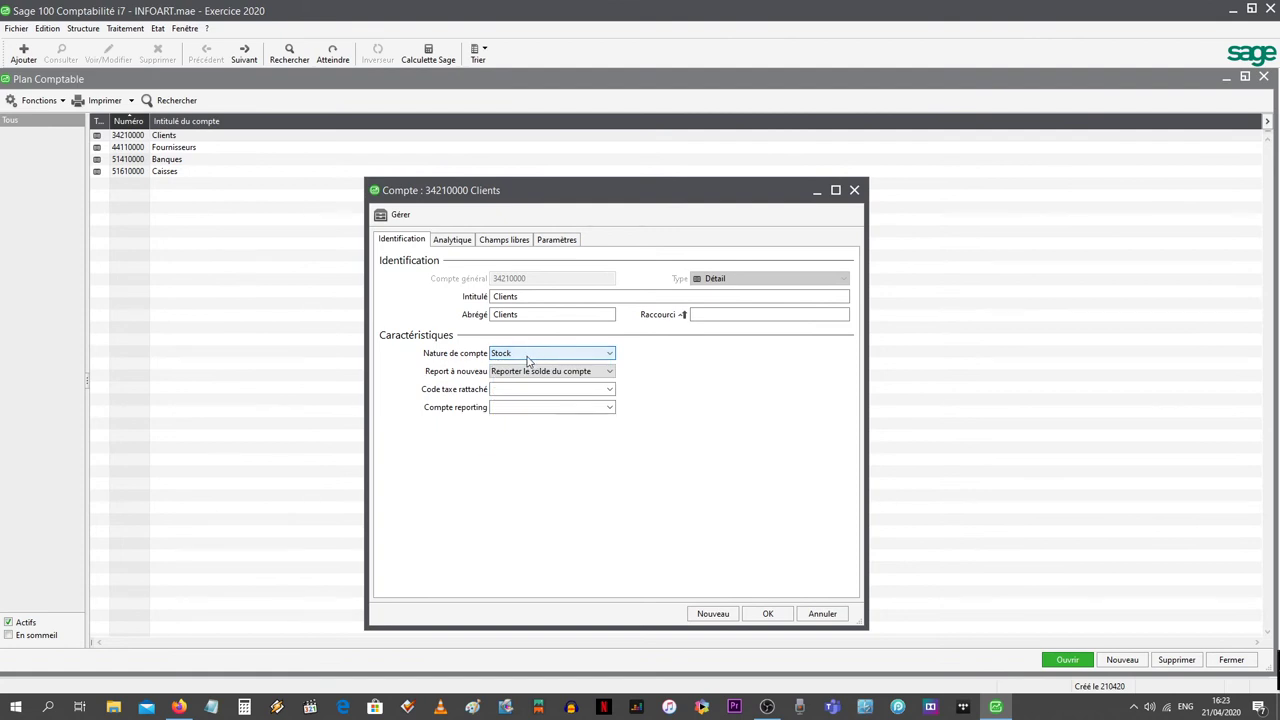
# Set the Nature de compte of the Clients account to Client.
pyautogui.click(522, 356)
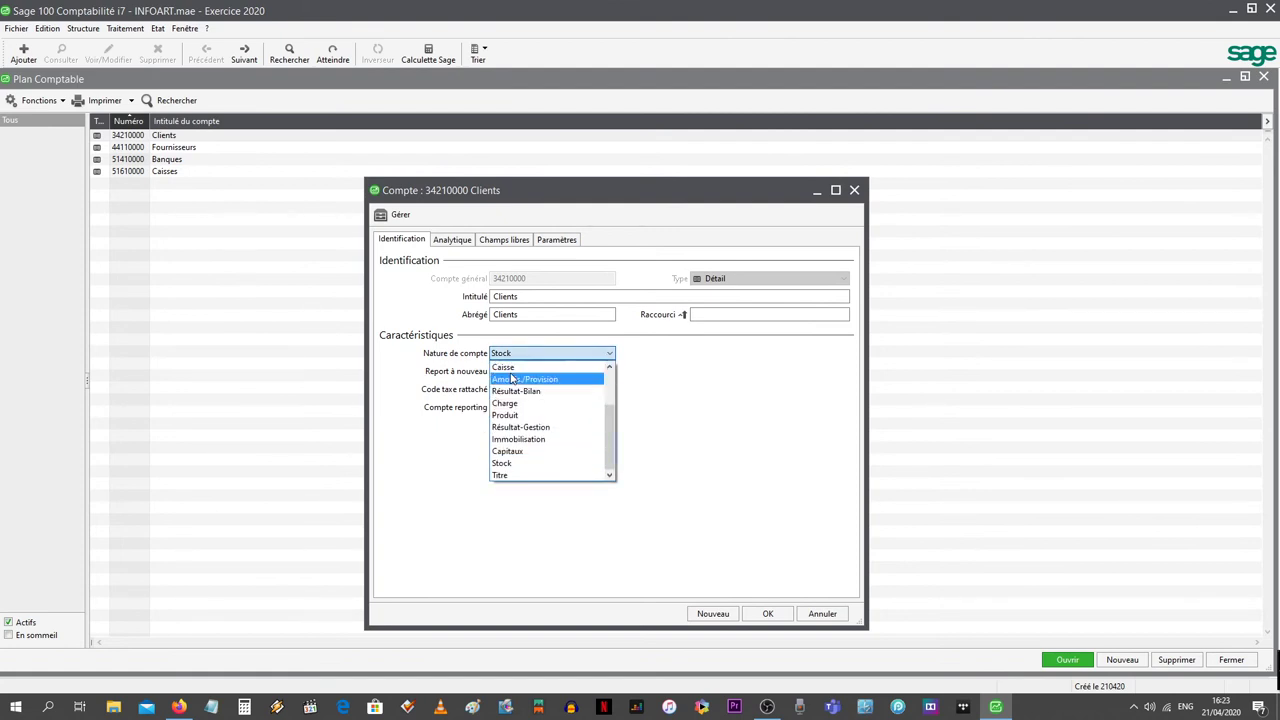
pyautogui.moveTo(609, 415); pyautogui.dragTo(609, 374)
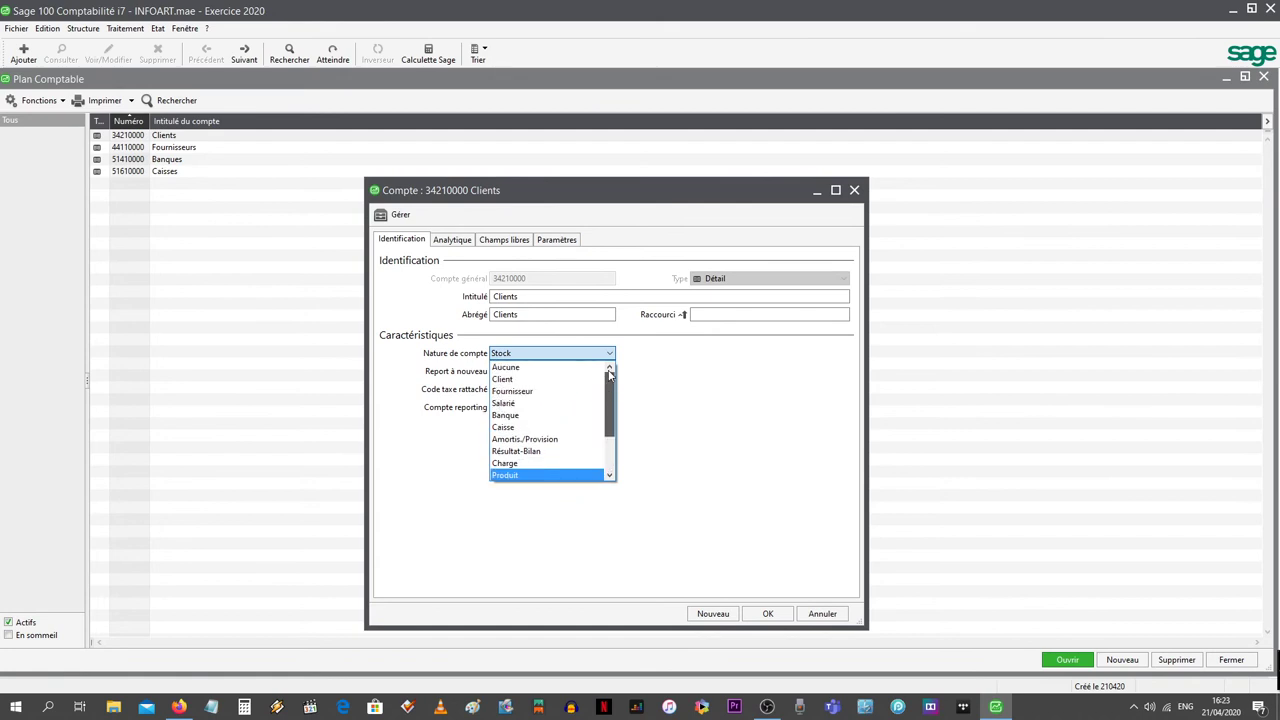
pyautogui.click(531, 383)
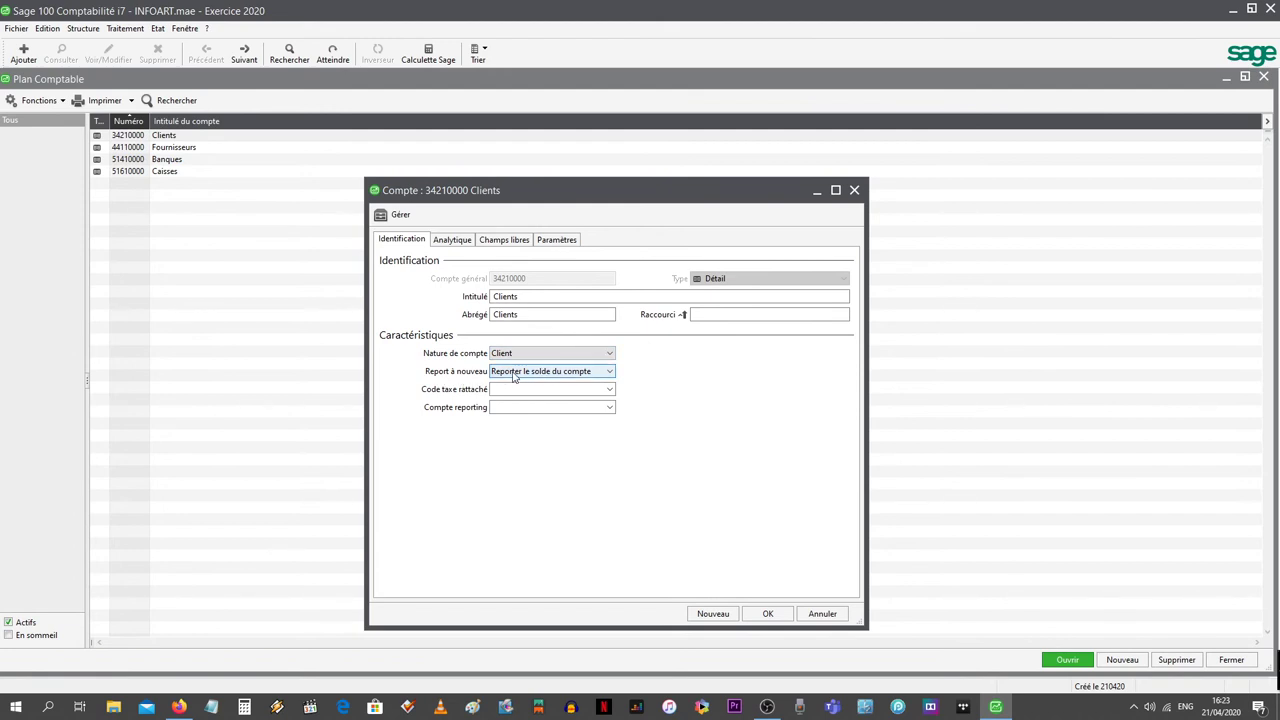
# Try the Report à nouveau options Aucun and Reporter le solde du compte on the Clients account.
pyautogui.click(611, 373)
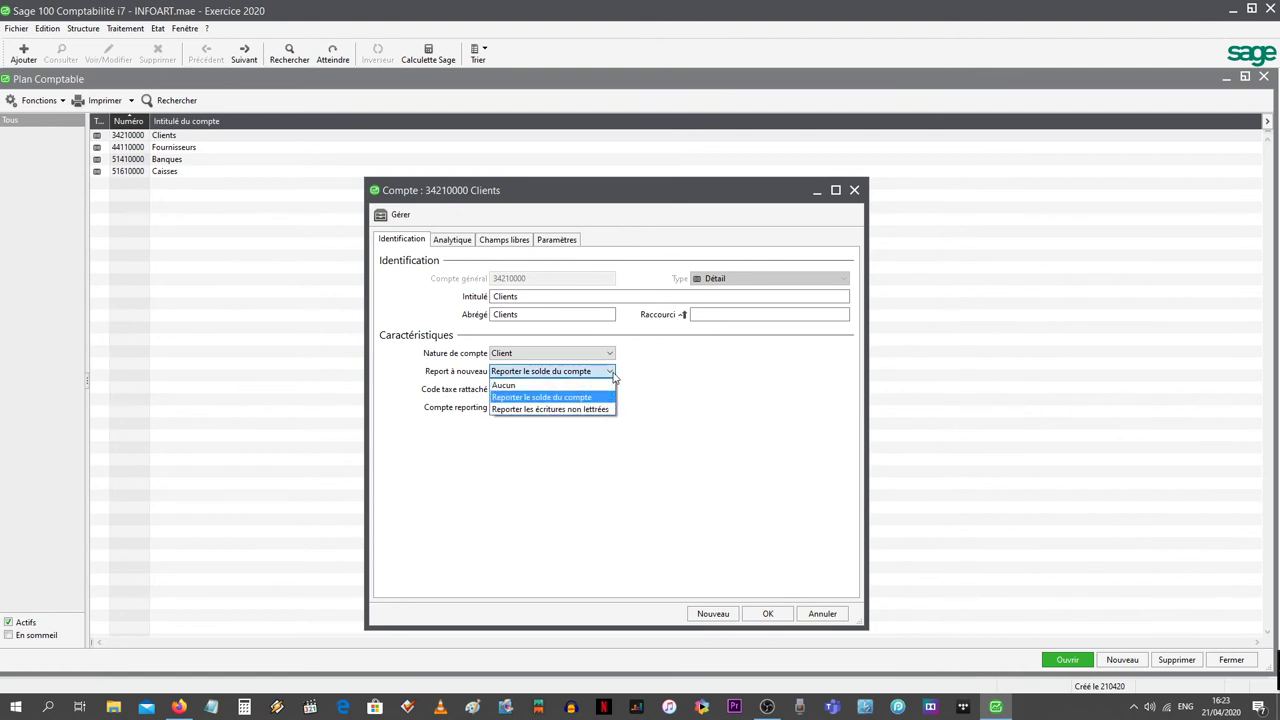
pyautogui.click(613, 375)
pyautogui.click(612, 375)
pyautogui.click(503, 385)
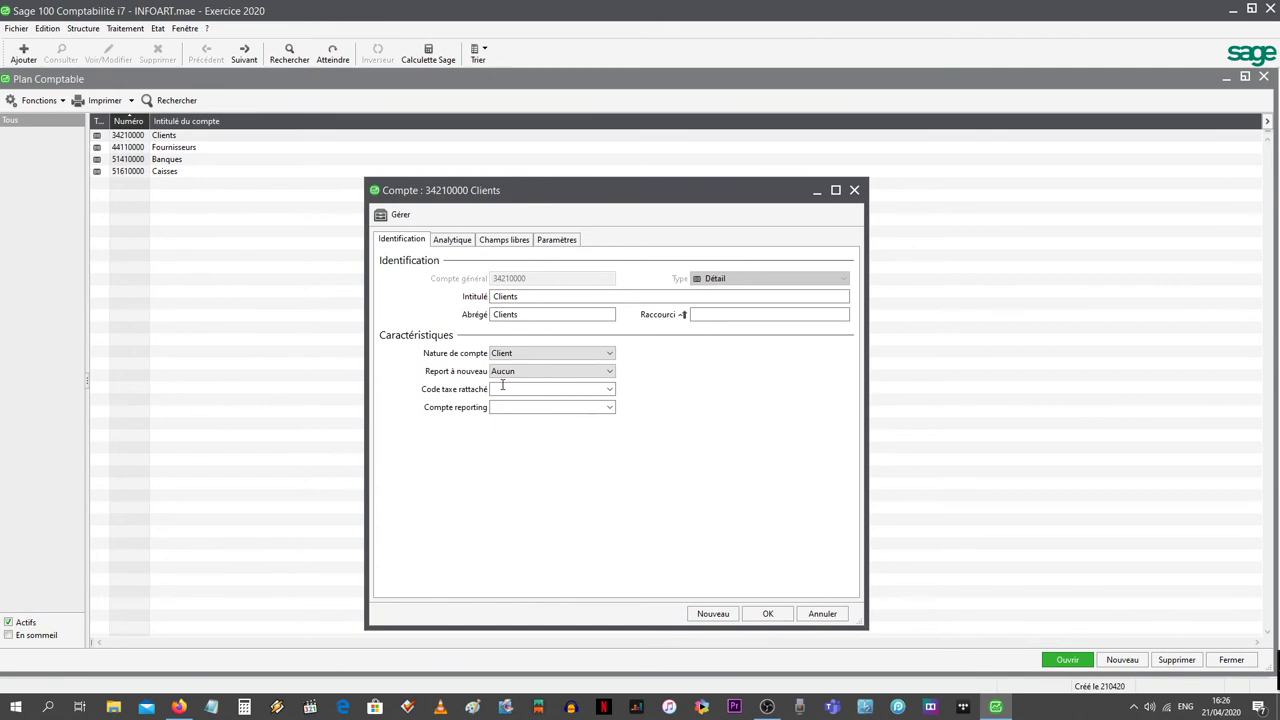
pyautogui.click(540, 371)
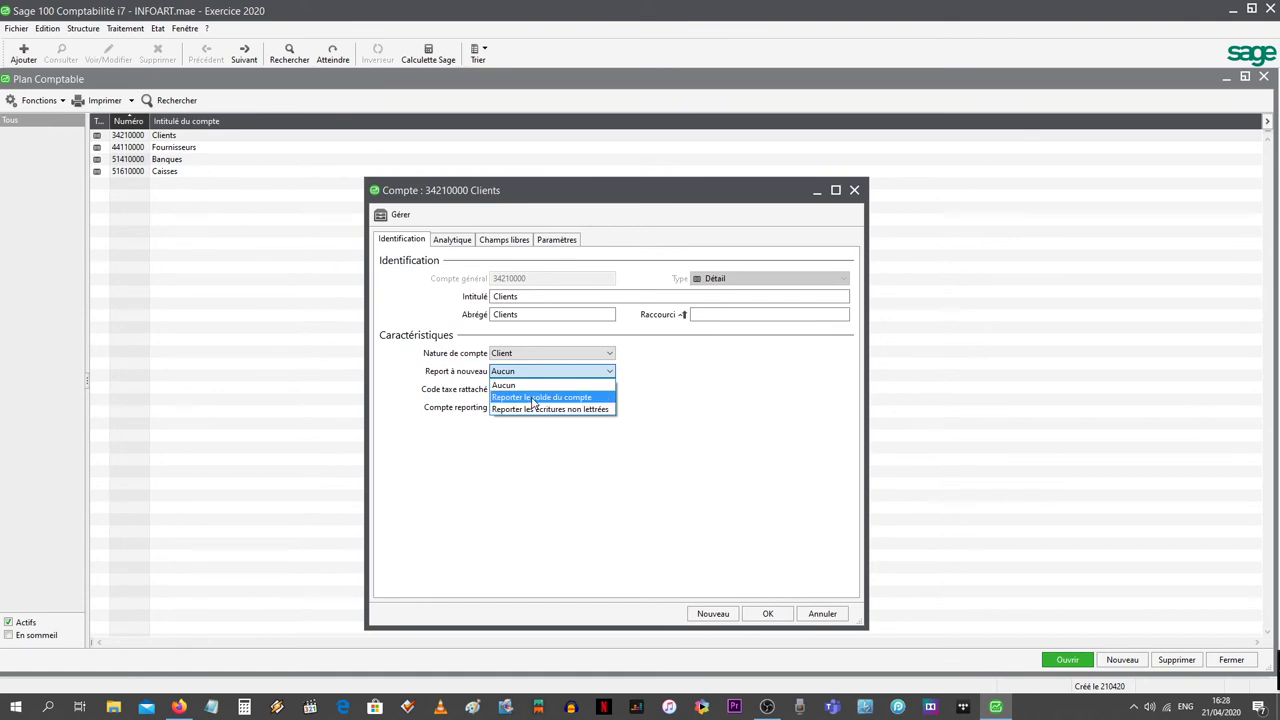
pyautogui.click(534, 398)
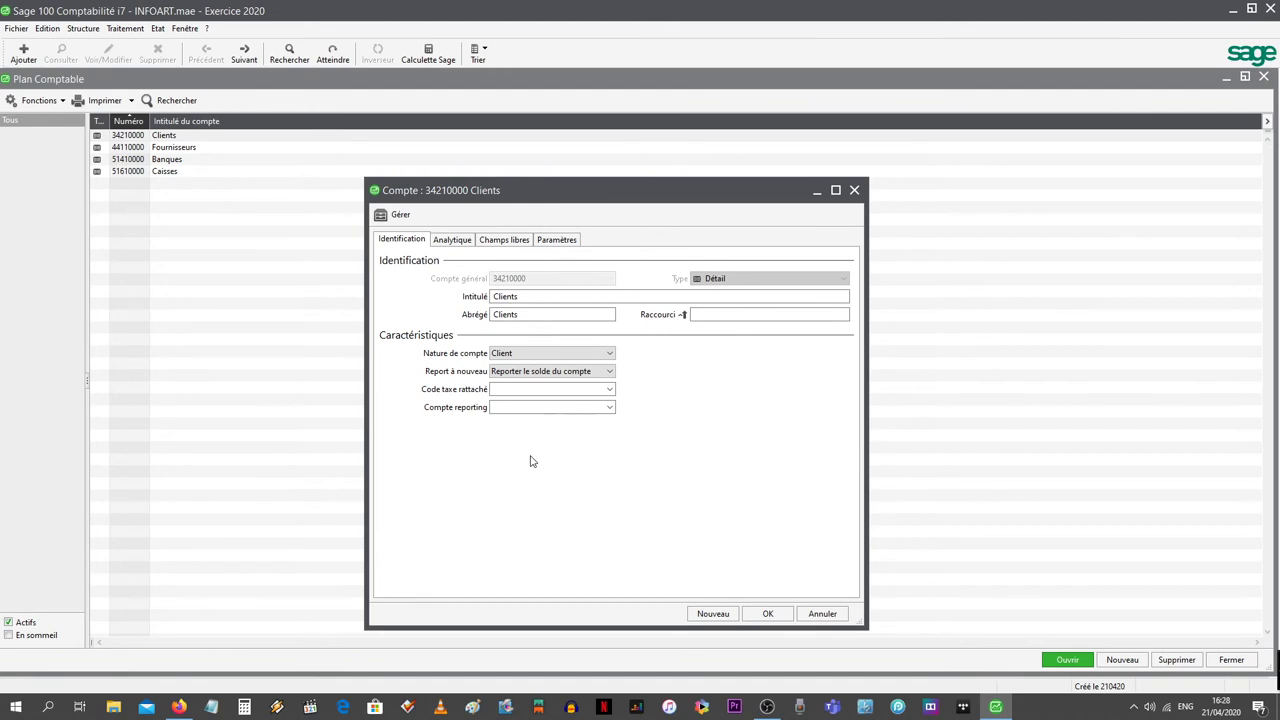
# Try Reporter les écritures non lettrées as the Clients account's Report à nouveau, and return it to Reporter le solde du compte.
pyautogui.click(574, 371)
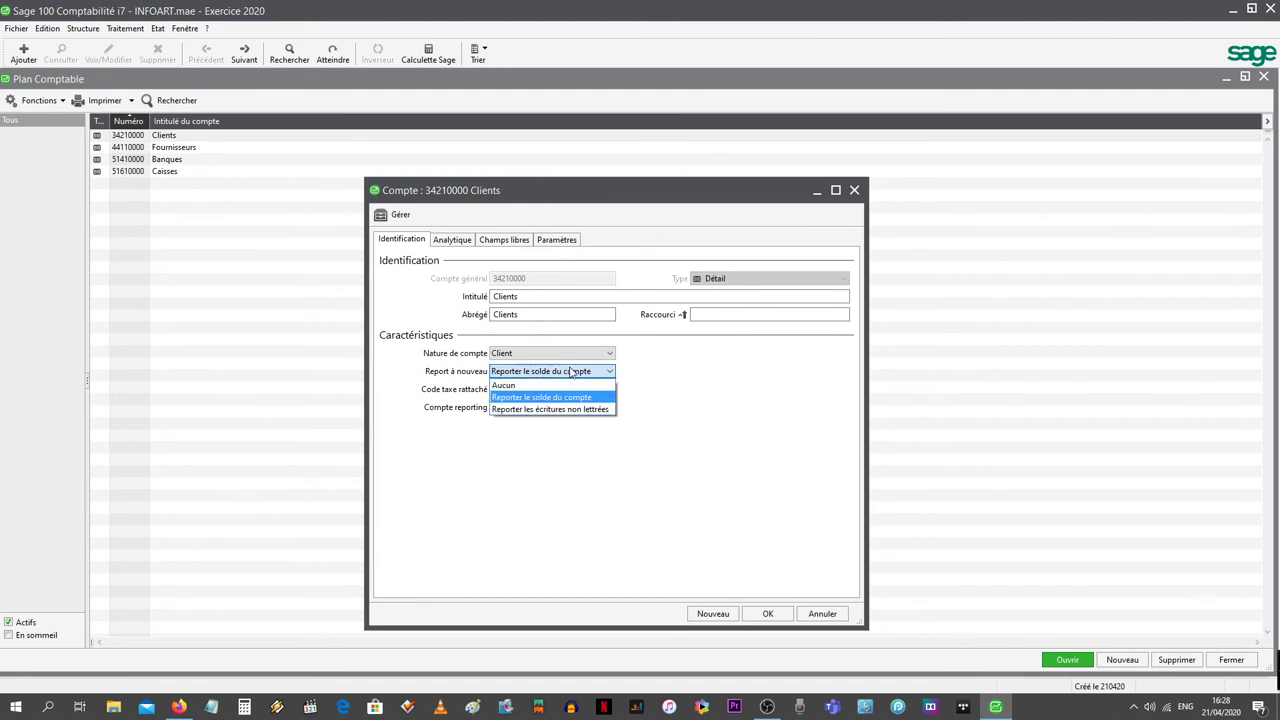
pyautogui.click(535, 410)
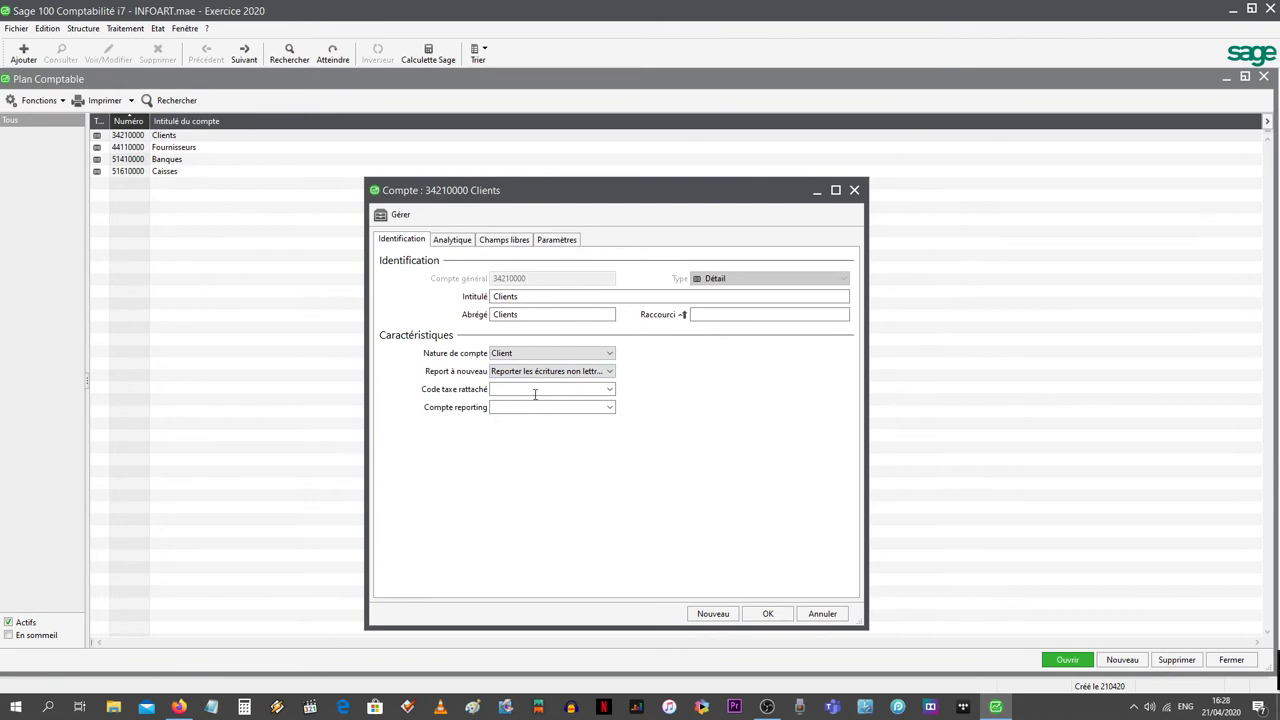
pyautogui.click(539, 373)
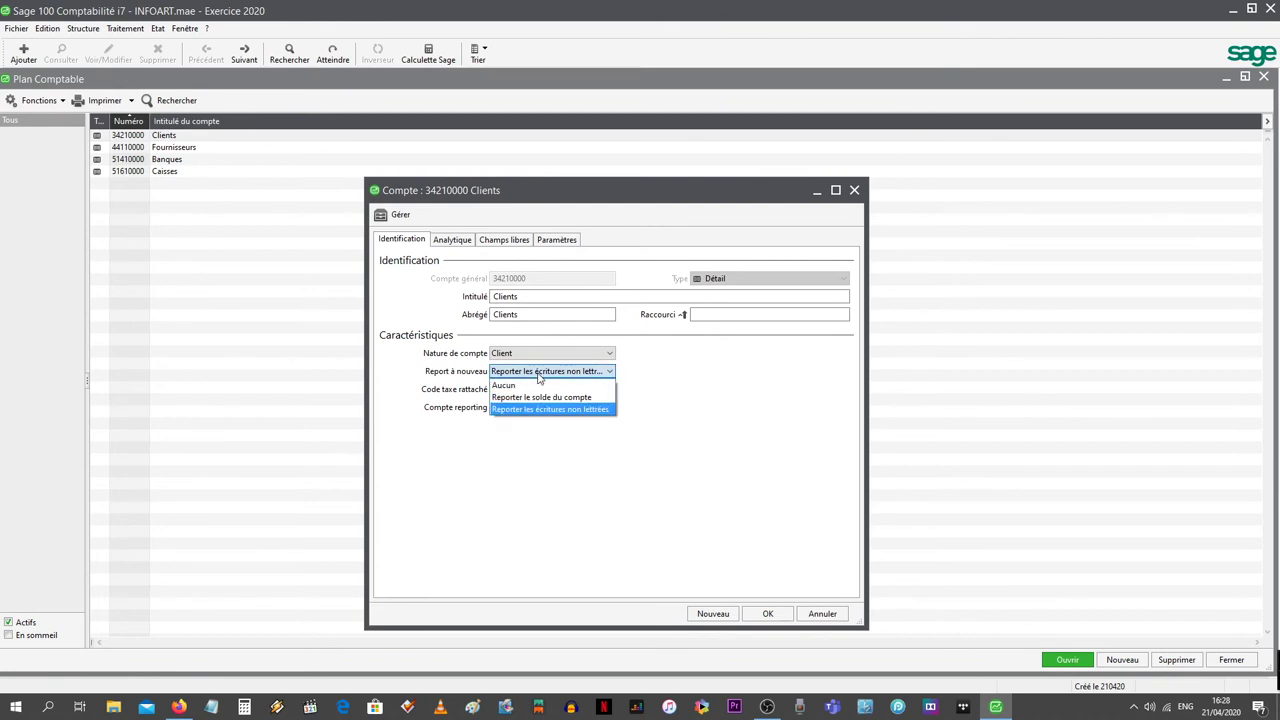
pyautogui.click(527, 398)
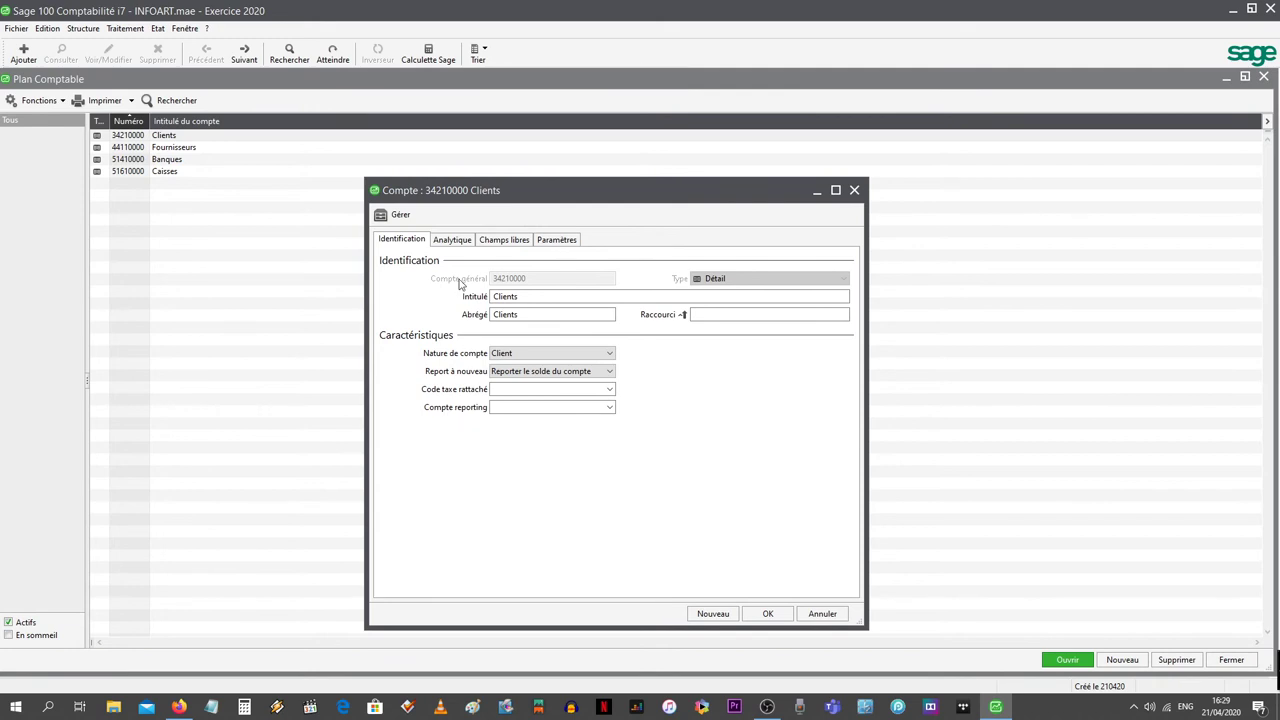
# Review the Analytique, Champs libres and Paramètres settings of the Clients account, and validate the account.
pyautogui.click(455, 243)
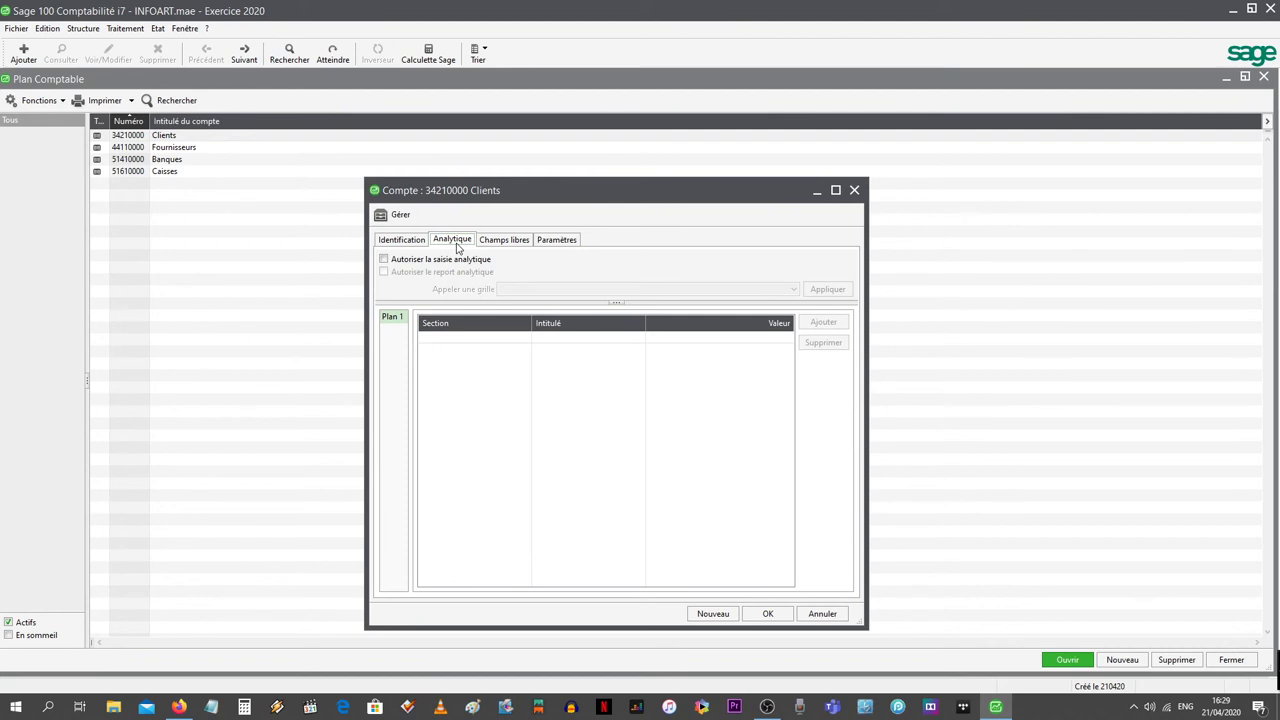
pyautogui.click(506, 242)
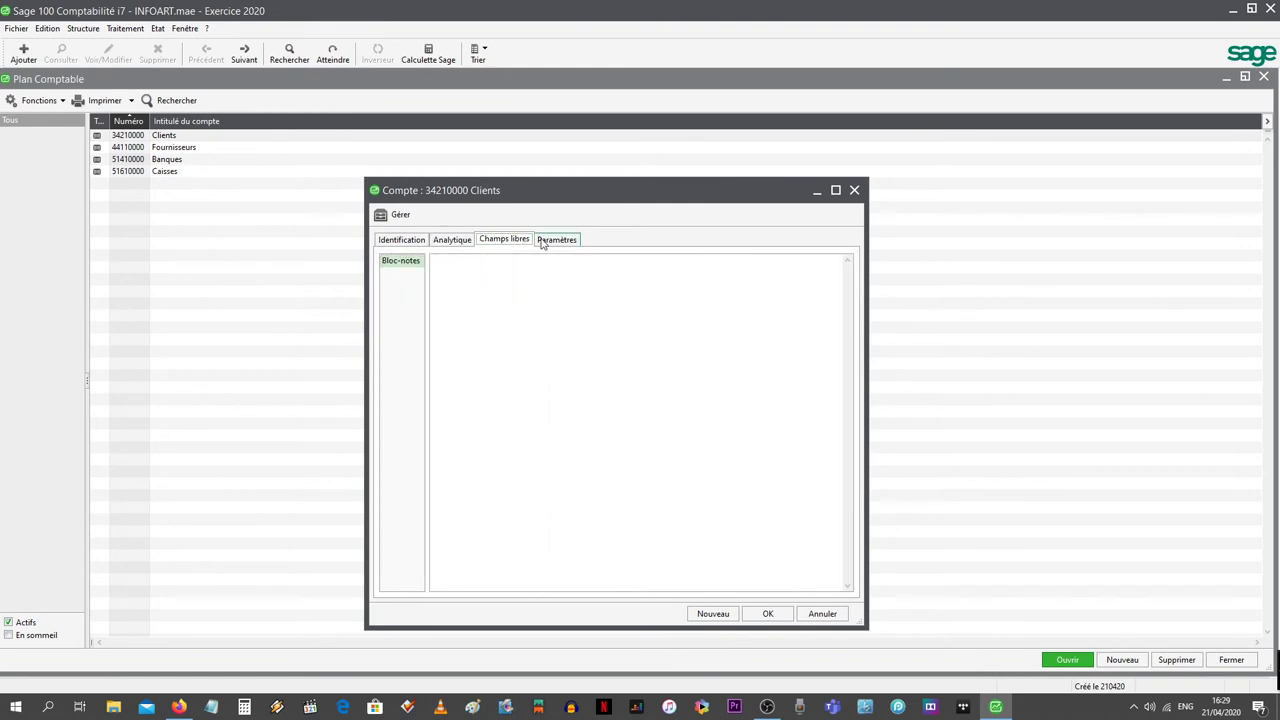
pyautogui.click(543, 242)
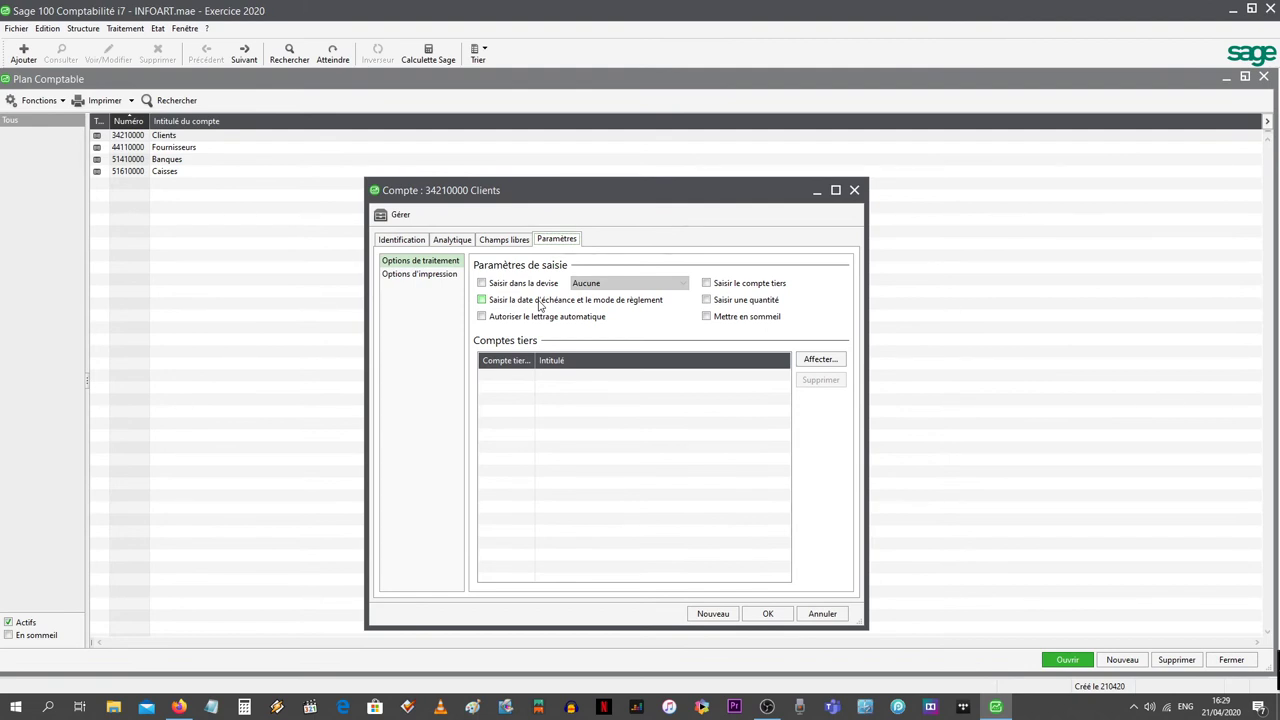
pyautogui.click(403, 241)
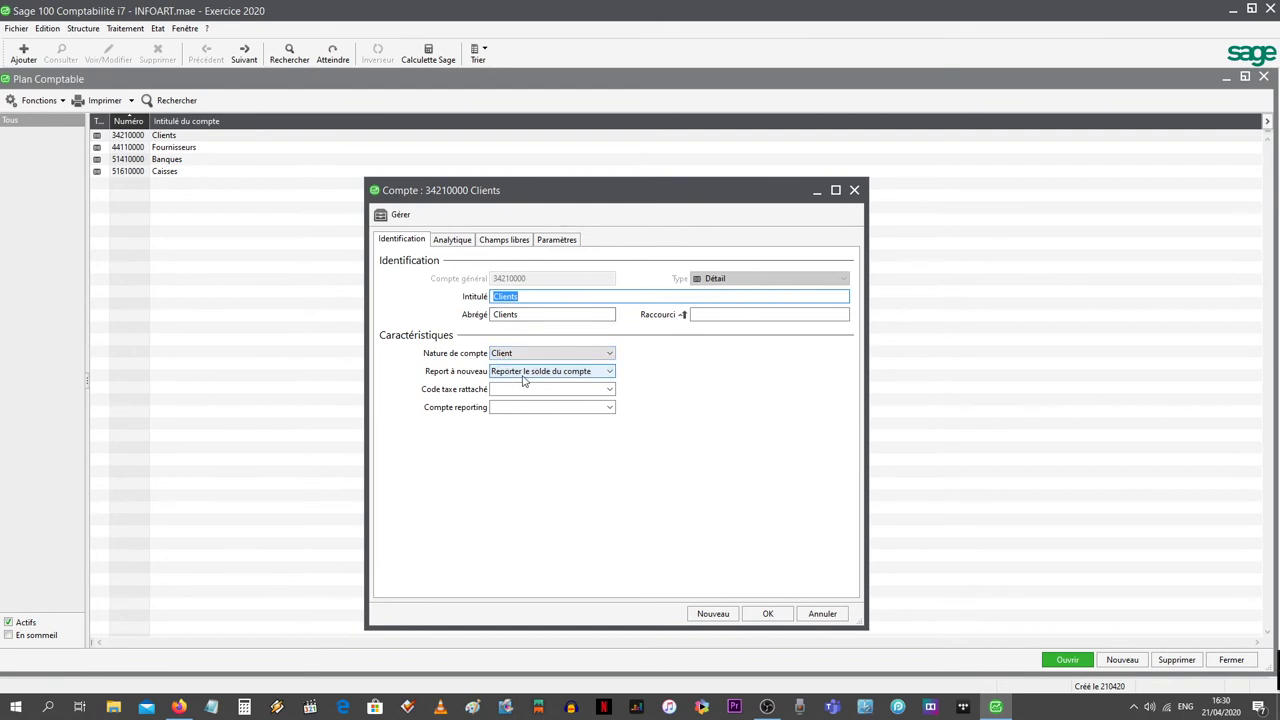
pyautogui.click(776, 613)
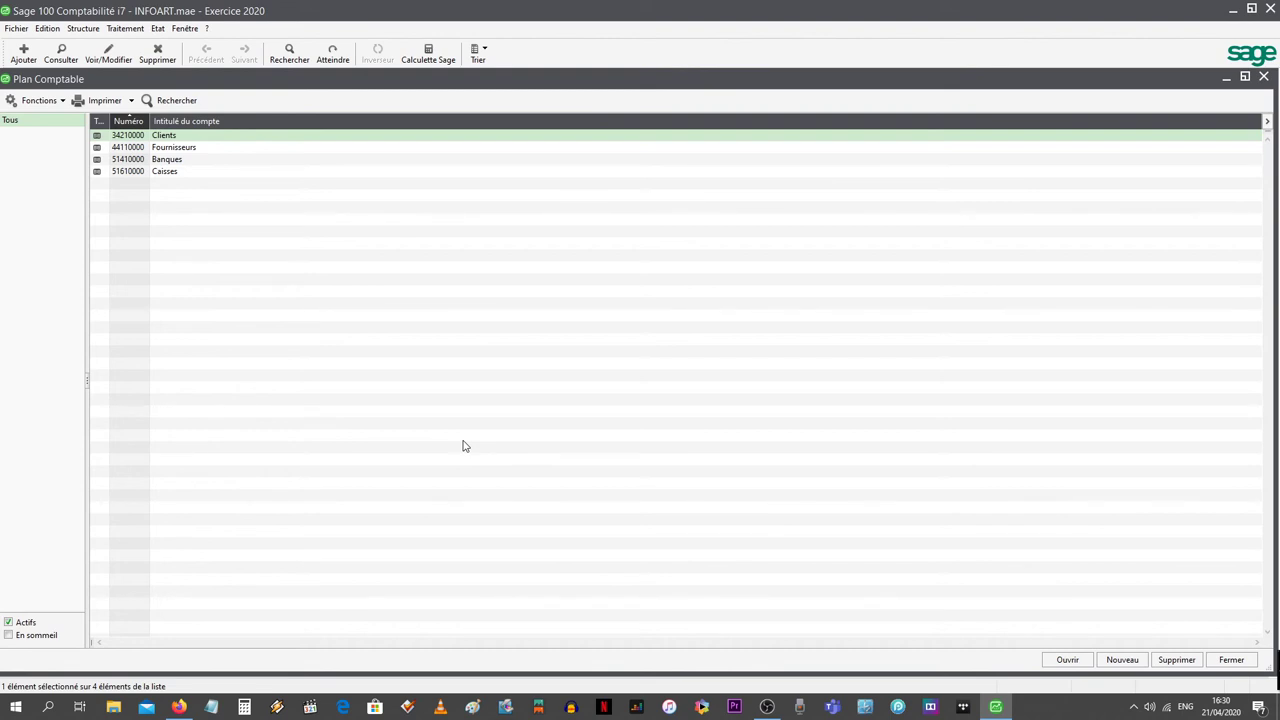
pyautogui.click(17, 29)
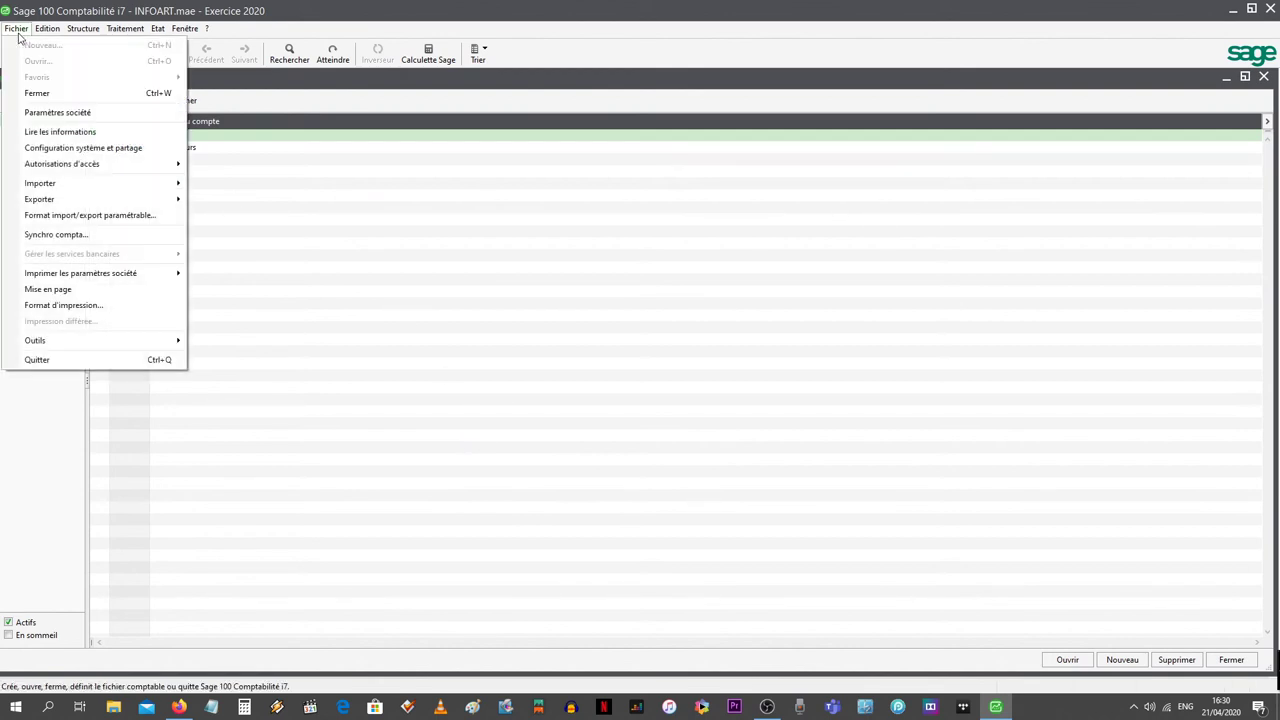
pyautogui.click(30, 112)
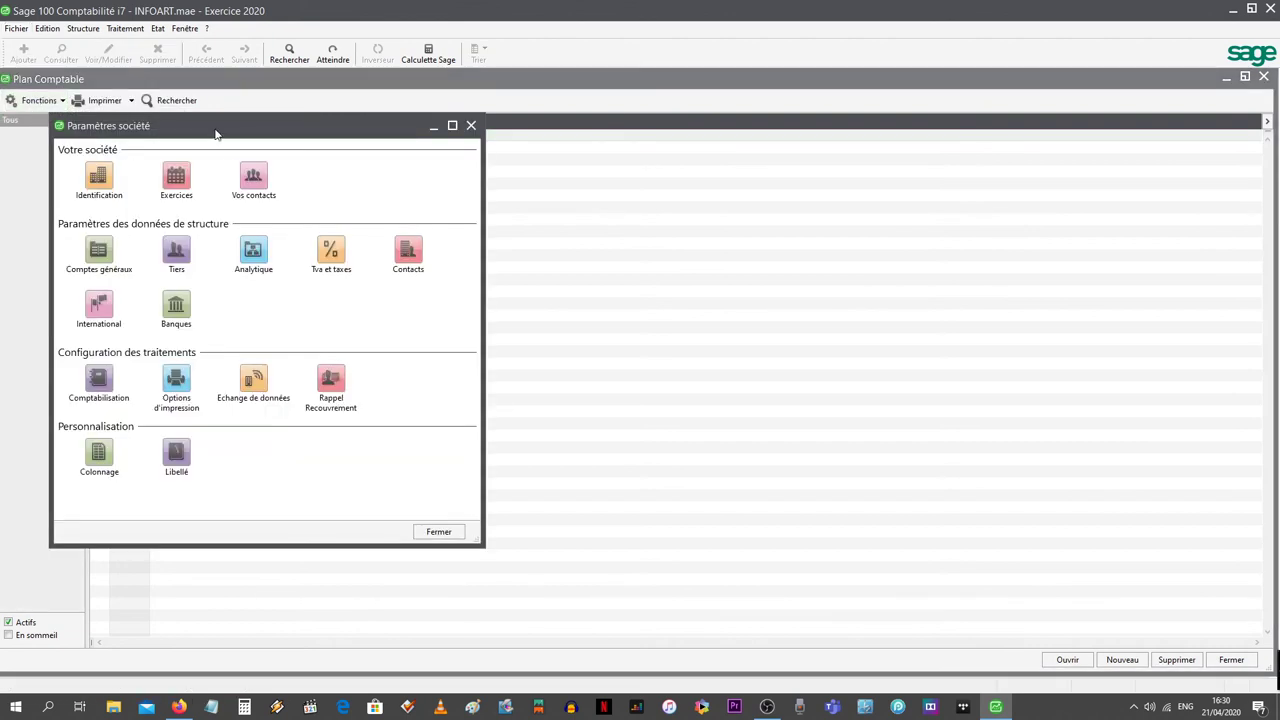
pyautogui.moveTo(218, 131); pyautogui.dragTo(551, 180)
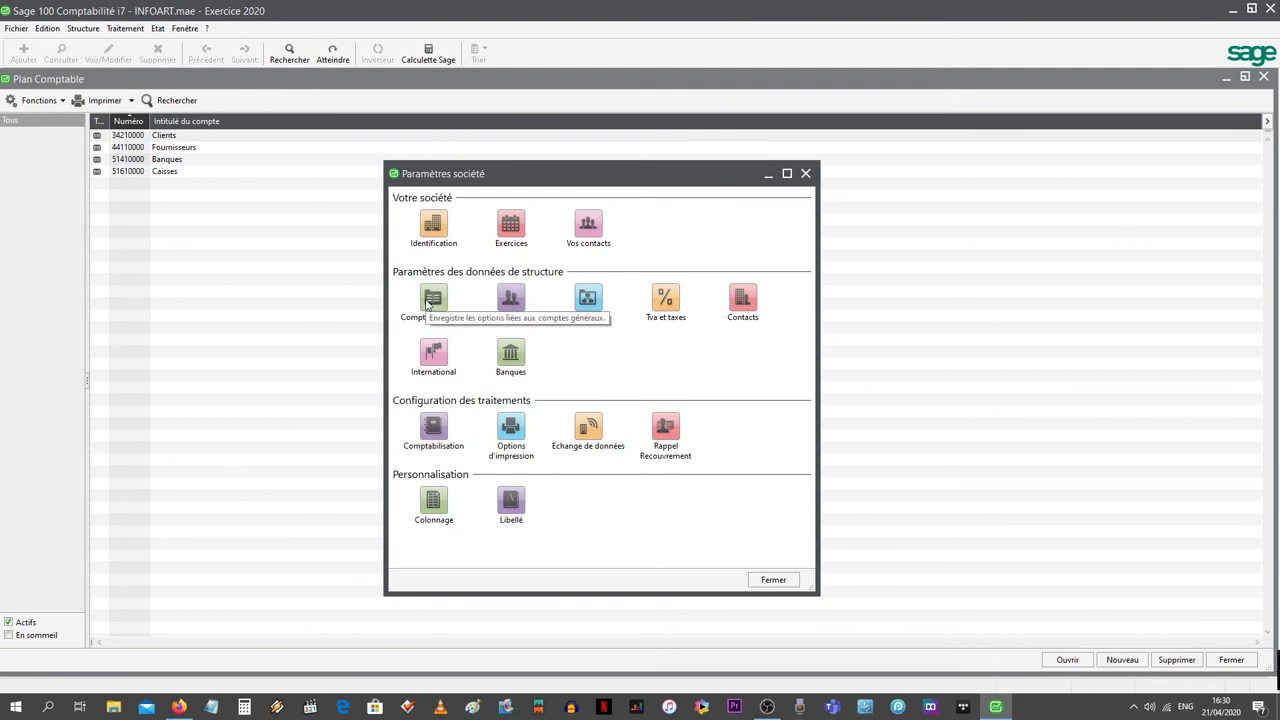
pyautogui.click(805, 173)
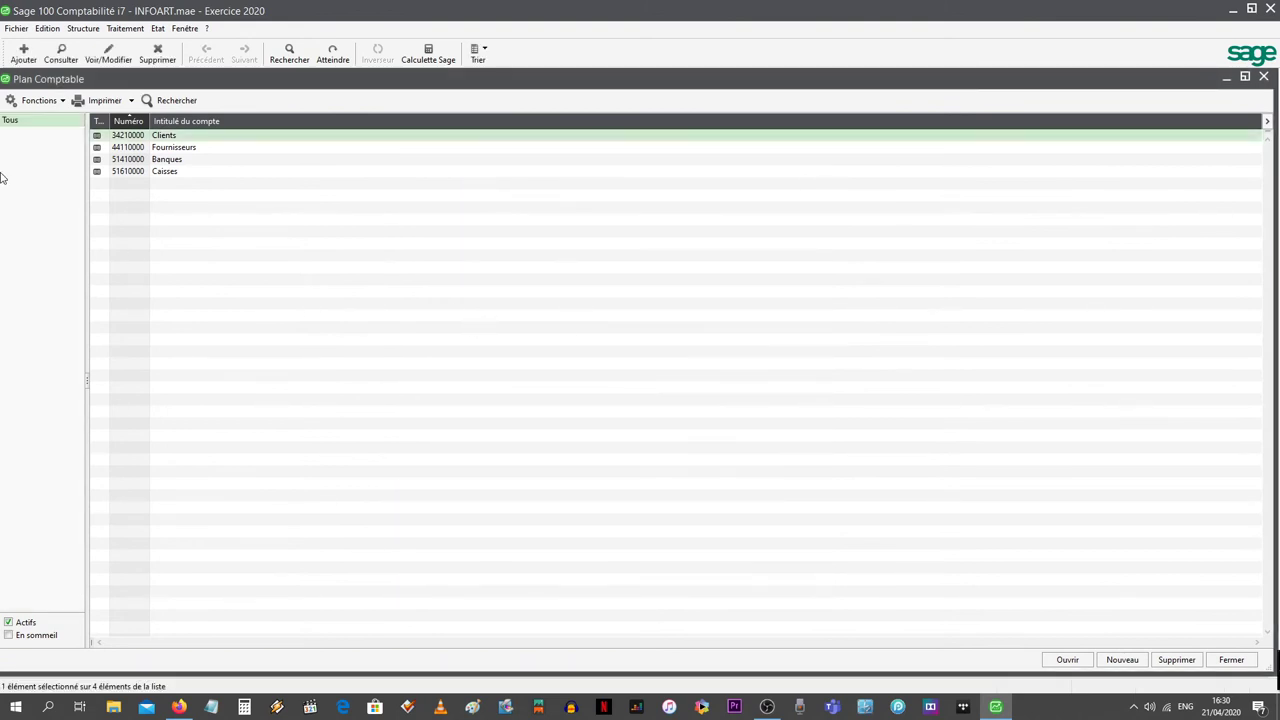
# Open the Comptes généraux parameters within the company settings.
pyautogui.click(16, 29)
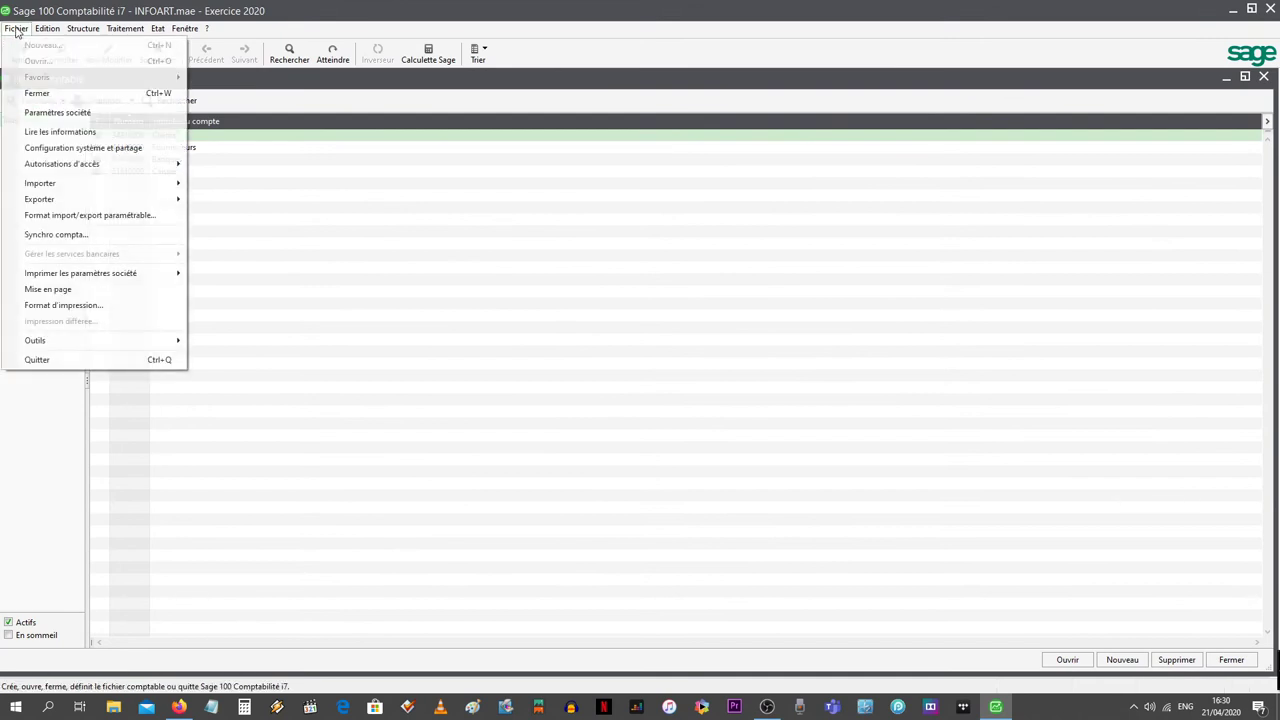
pyautogui.click(60, 113)
pyautogui.moveTo(585, 178); pyautogui.dragTo(547, 160)
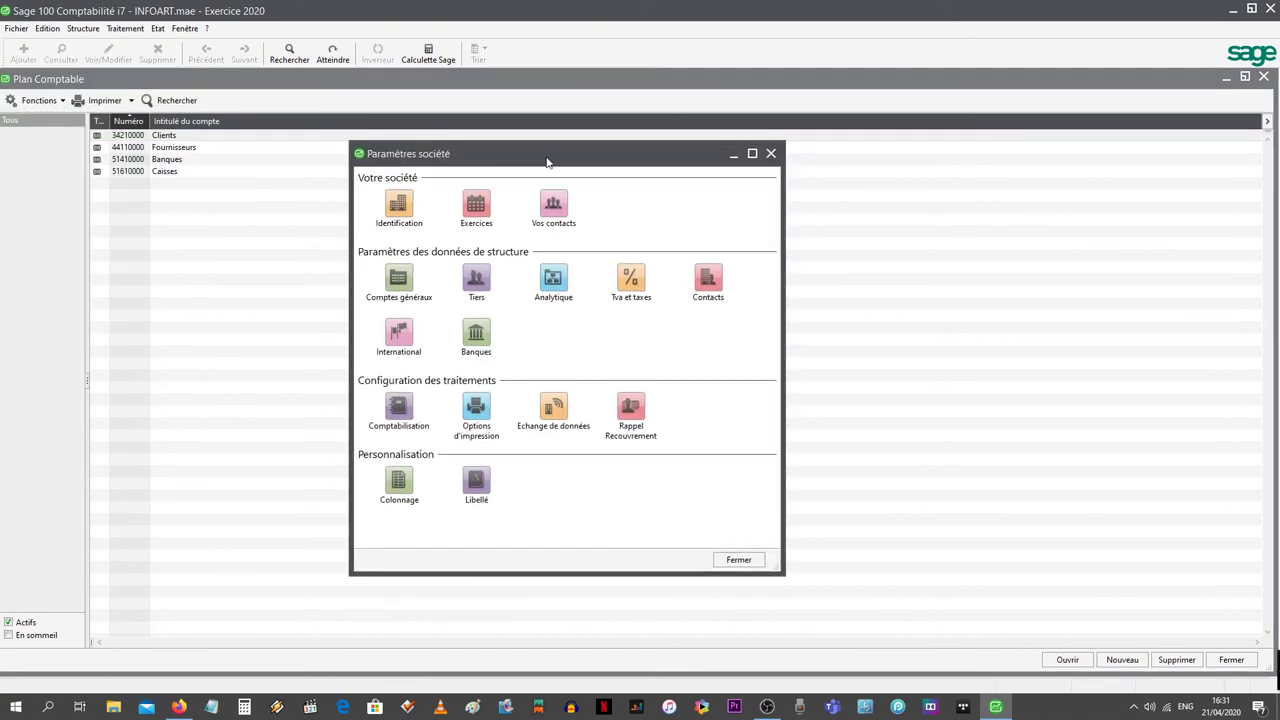
pyautogui.click(400, 281)
pyautogui.moveTo(365, 232); pyautogui.dragTo(565, 263)
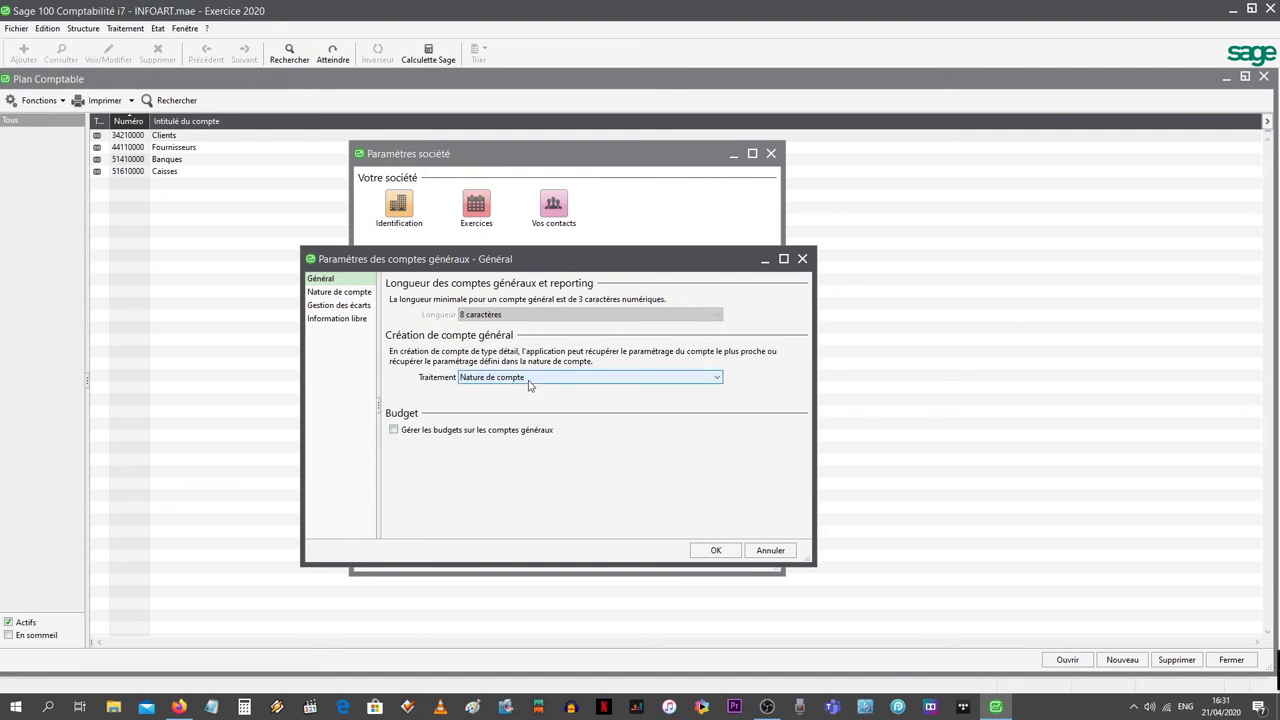
# Examine the full list of account natures and the range fields and options of the Client nature in the general account parameters.
pyautogui.click(345, 295)
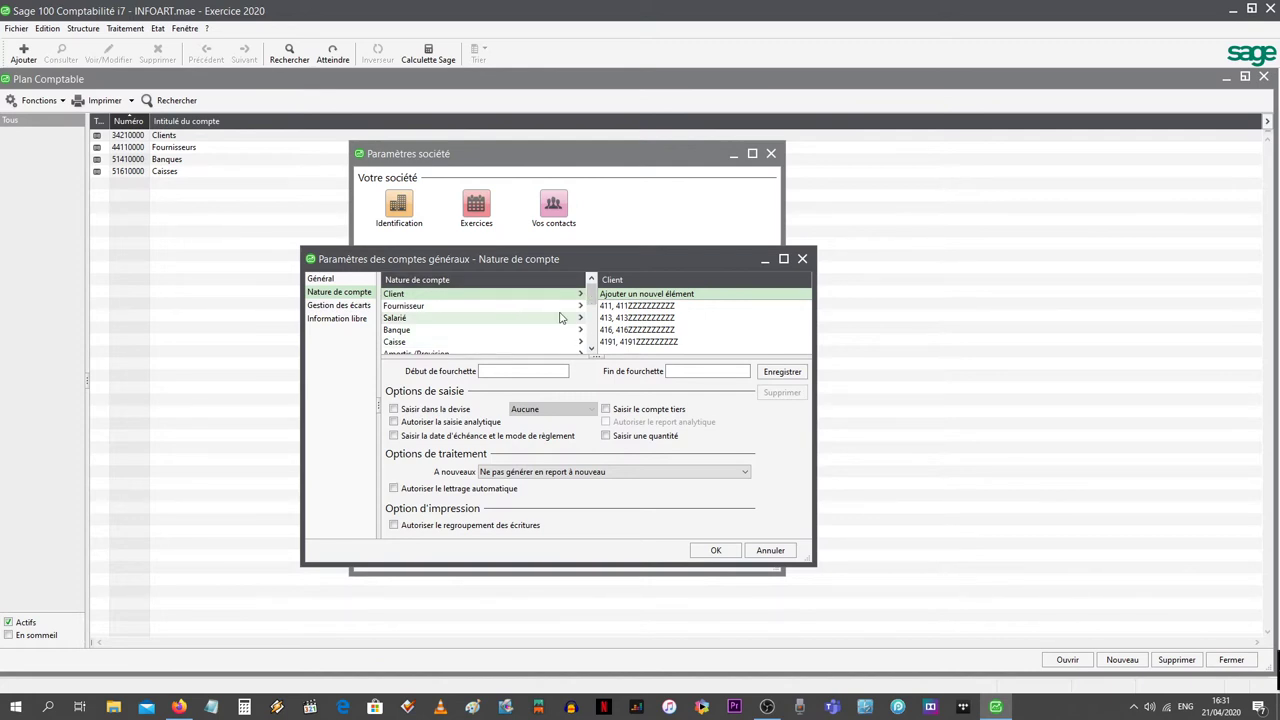
pyautogui.moveTo(589, 298)
pyautogui.mouseDown()
pyautogui.moveTo(587, 344)
pyautogui.moveTo(589, 296)
pyautogui.mouseUp()
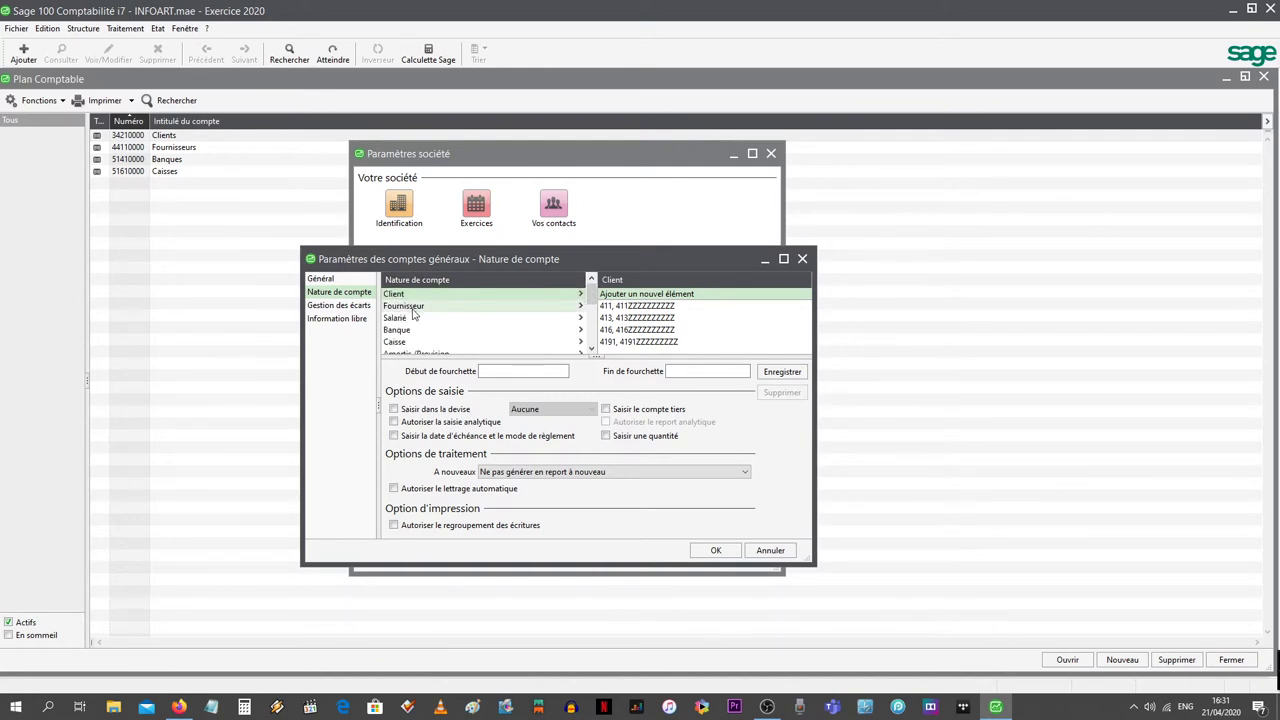
pyautogui.click(592, 349)
pyautogui.click(592, 349)
pyautogui.click(592, 349)
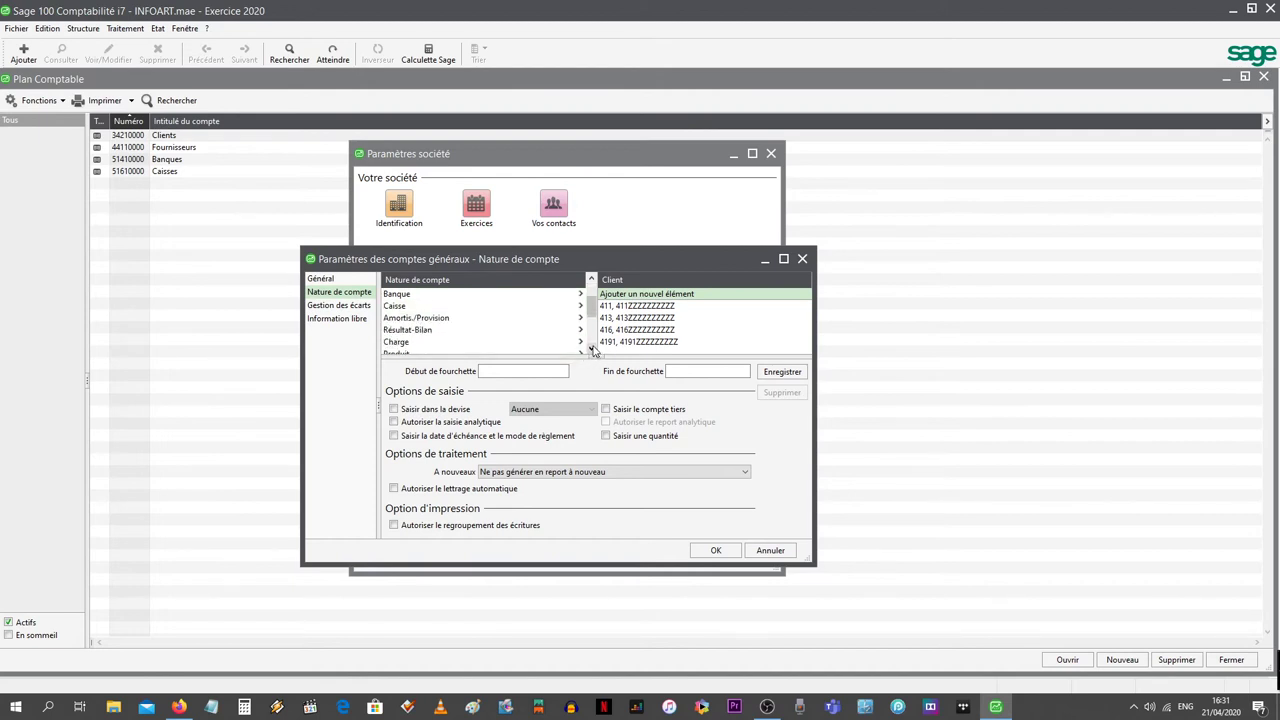
pyautogui.click(592, 349)
pyautogui.click(592, 349)
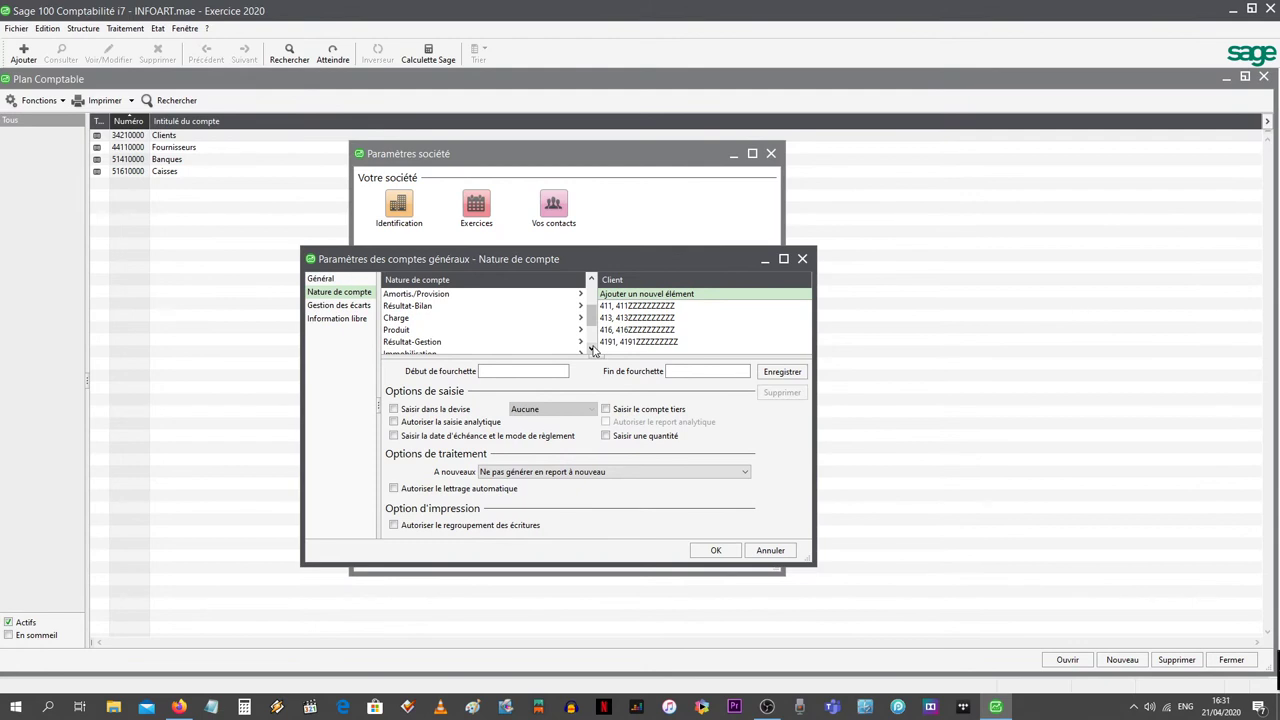
pyautogui.click(592, 349)
pyautogui.click(592, 349)
pyautogui.click(592, 349)
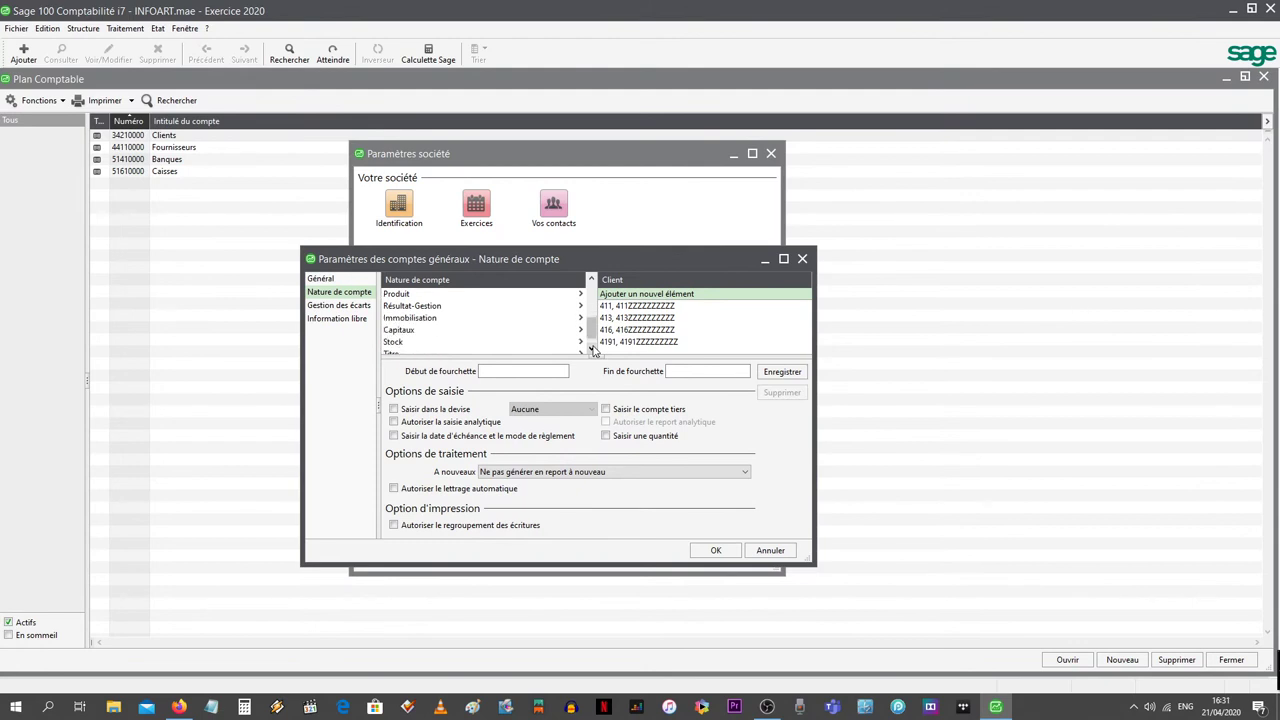
pyautogui.click(592, 349)
pyautogui.moveTo(592, 335); pyautogui.dragTo(590, 291)
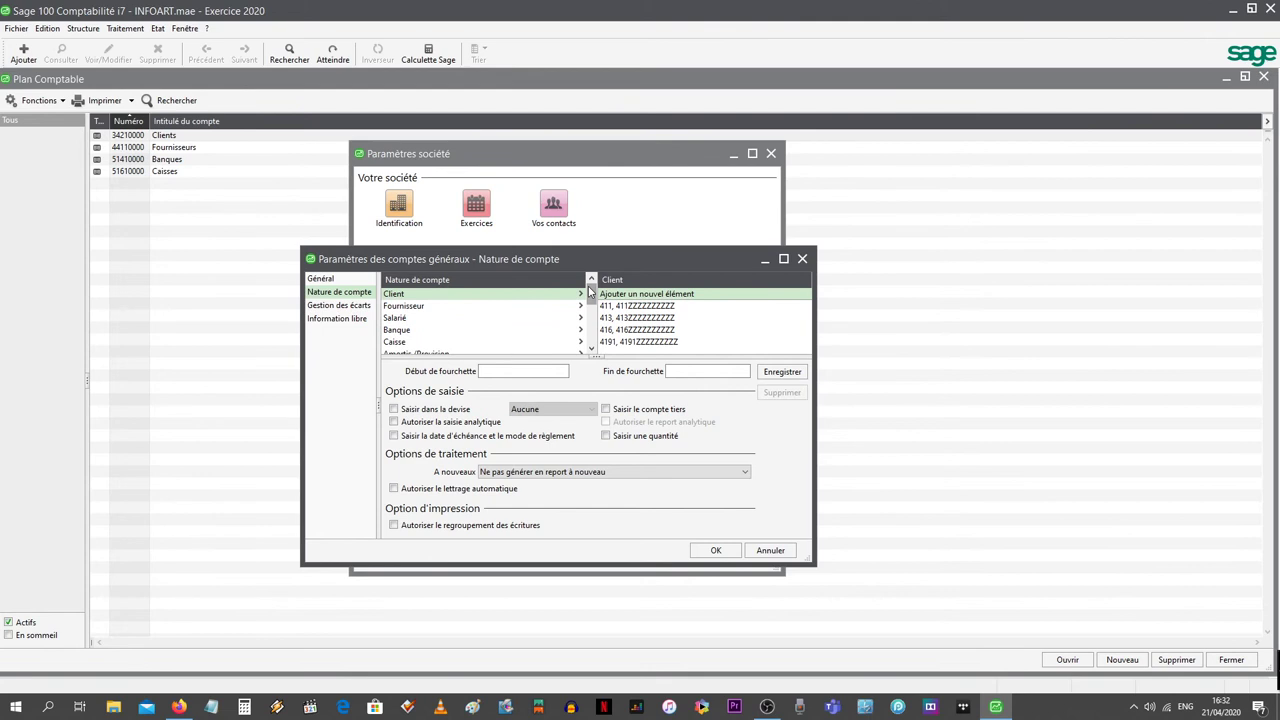
pyautogui.click(399, 294)
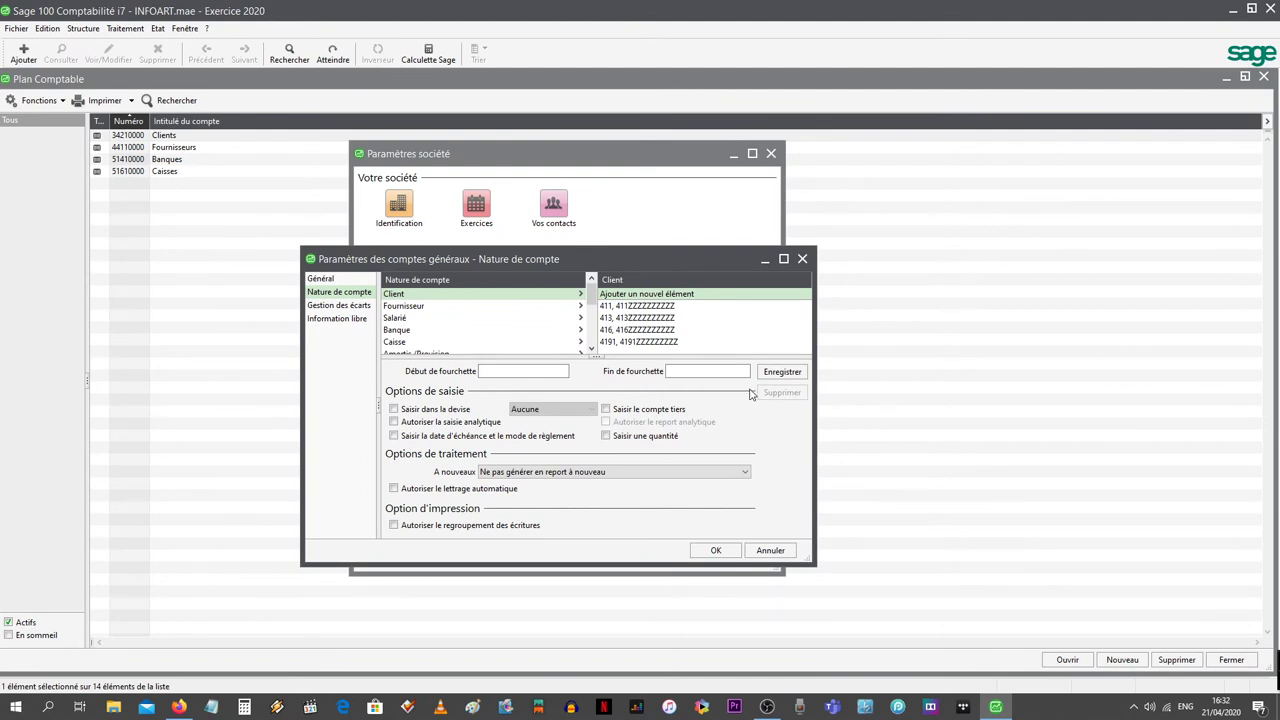
pyautogui.click(684, 375)
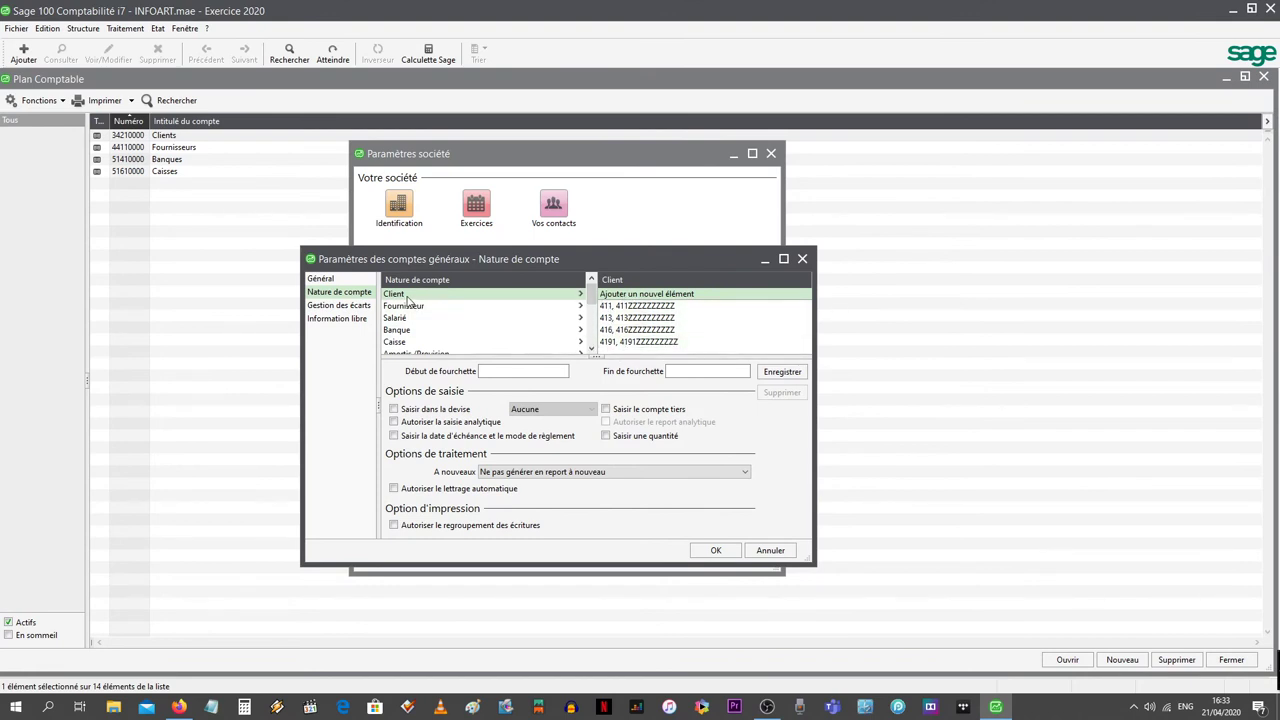
# Delete the account ranges starting with 411, 413, 416 and 4191 from the Client nature.
pyautogui.click(645, 342)
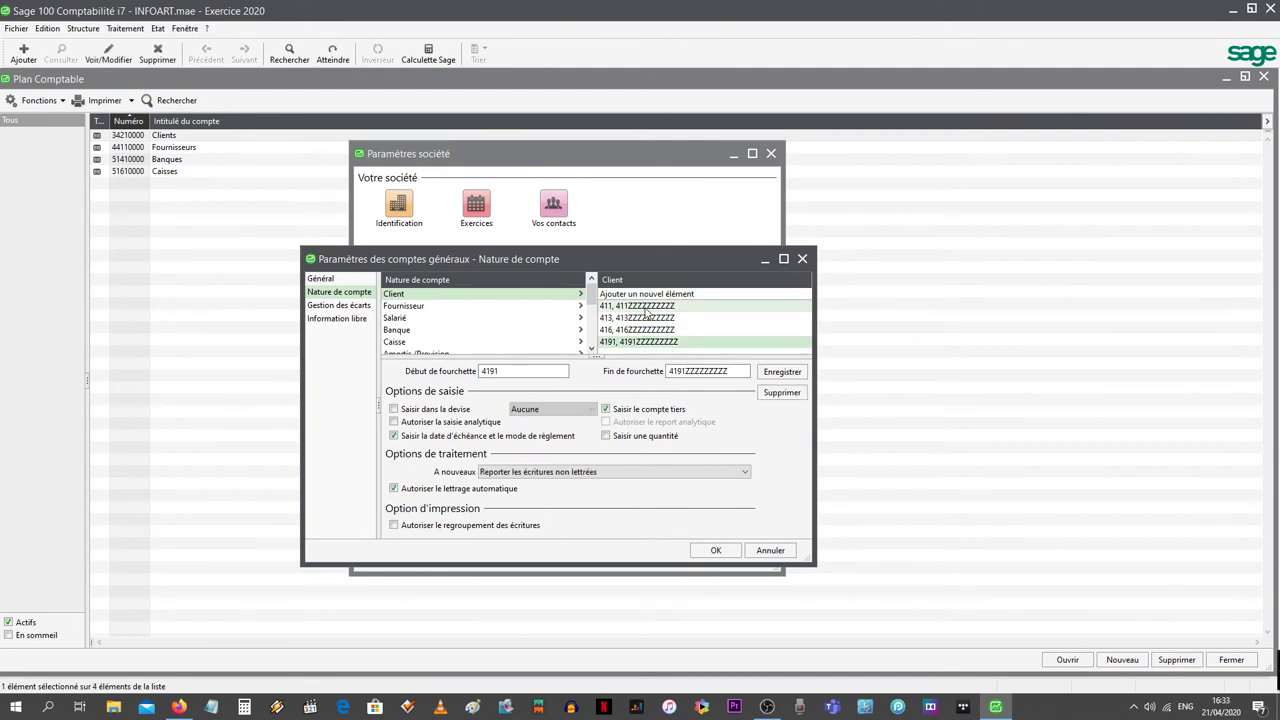
pyautogui.click(646, 308)
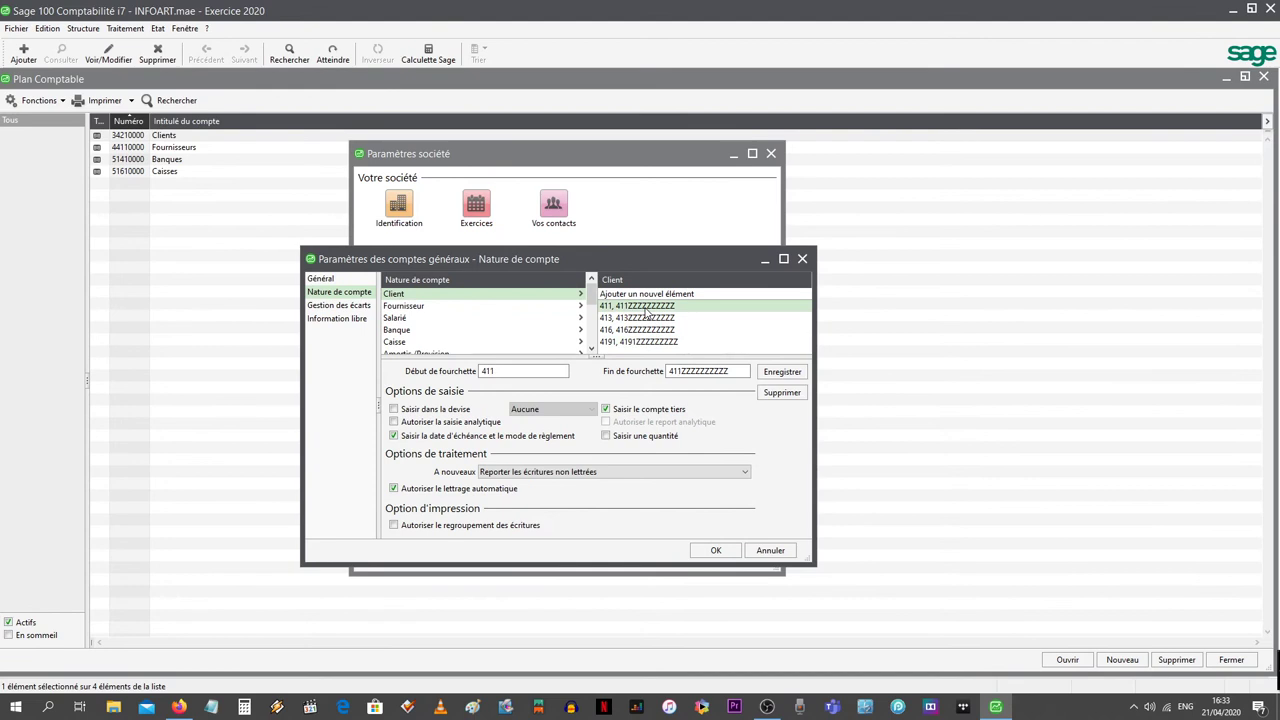
pyautogui.click(790, 394)
pyautogui.click(650, 402)
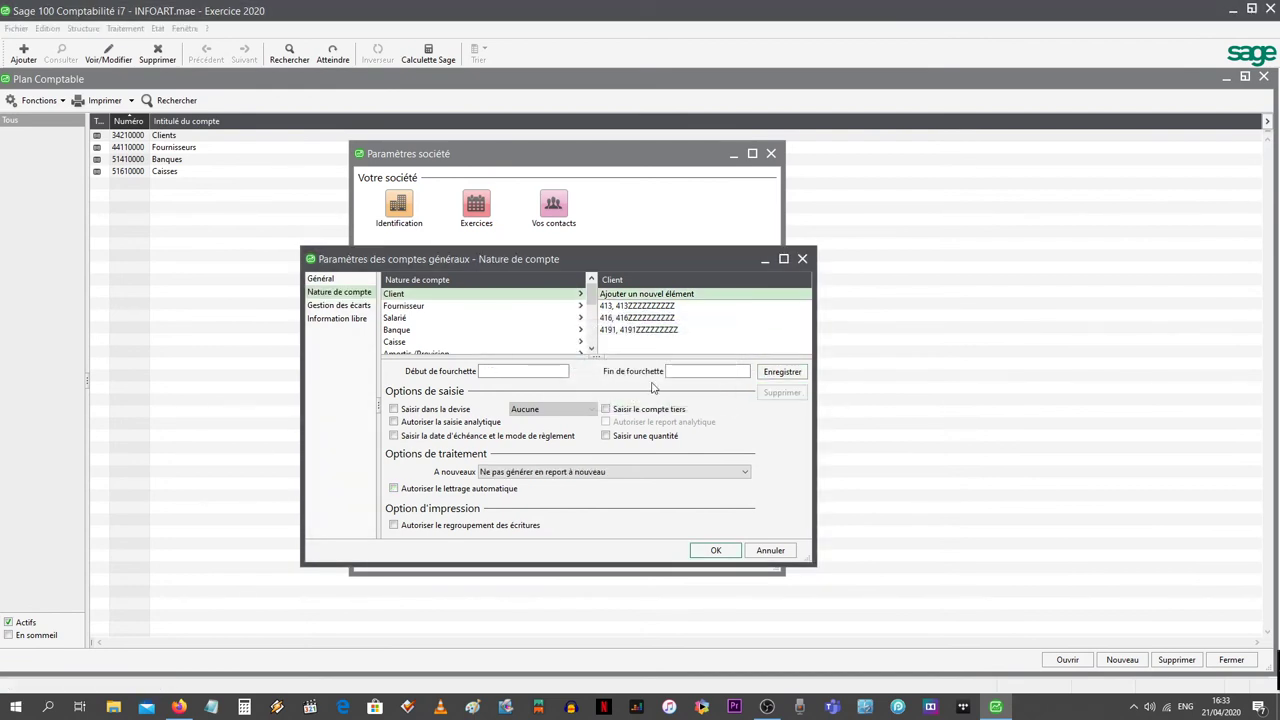
pyautogui.click(786, 394)
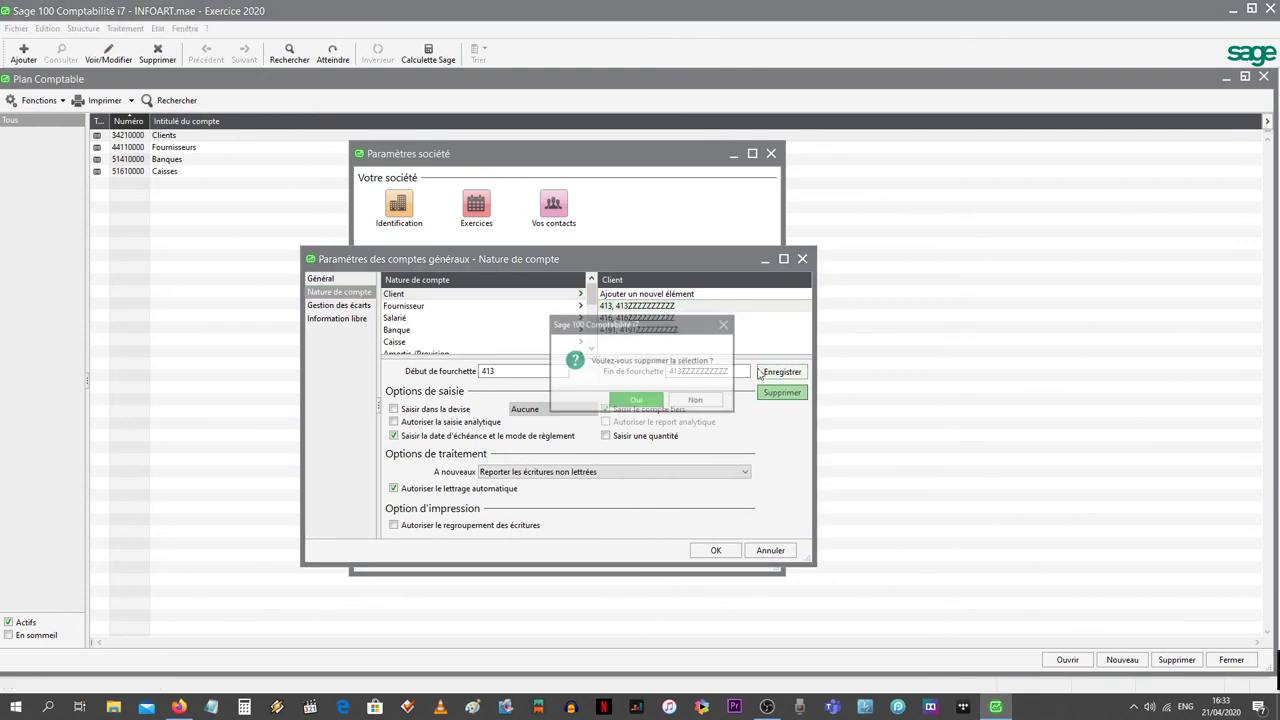
pyautogui.click(648, 402)
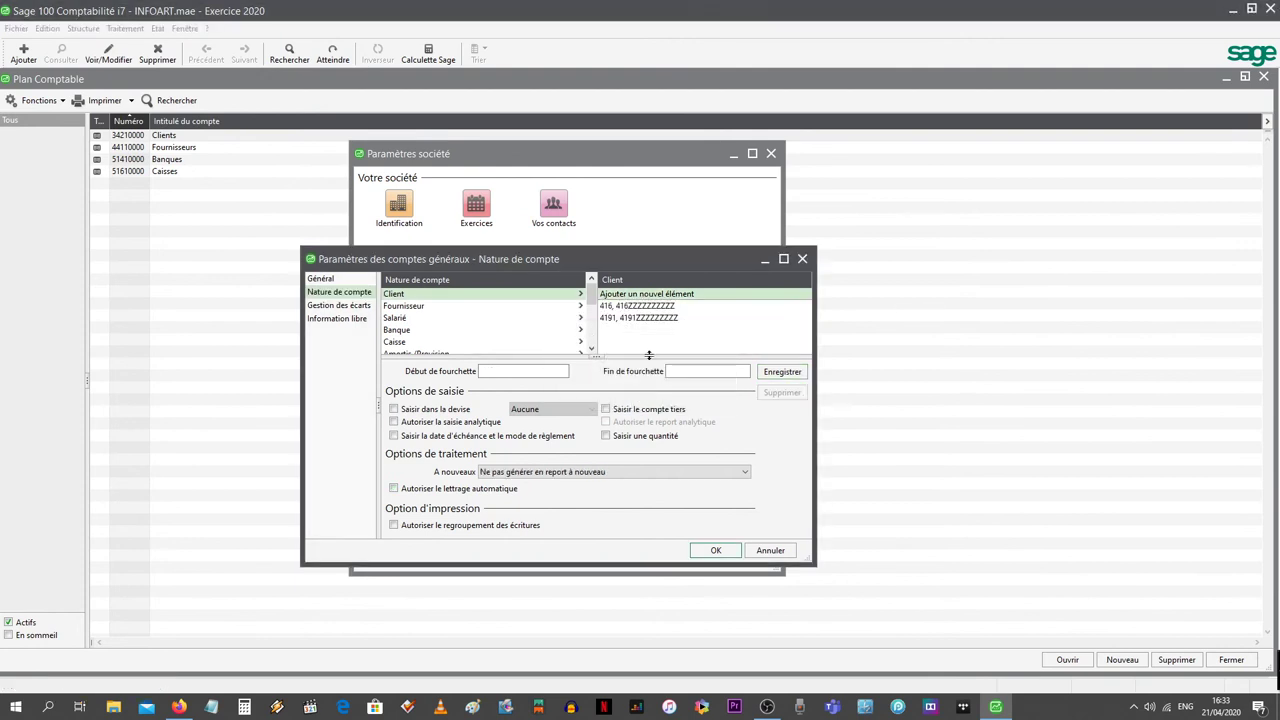
pyautogui.click(650, 306)
pyautogui.click(777, 394)
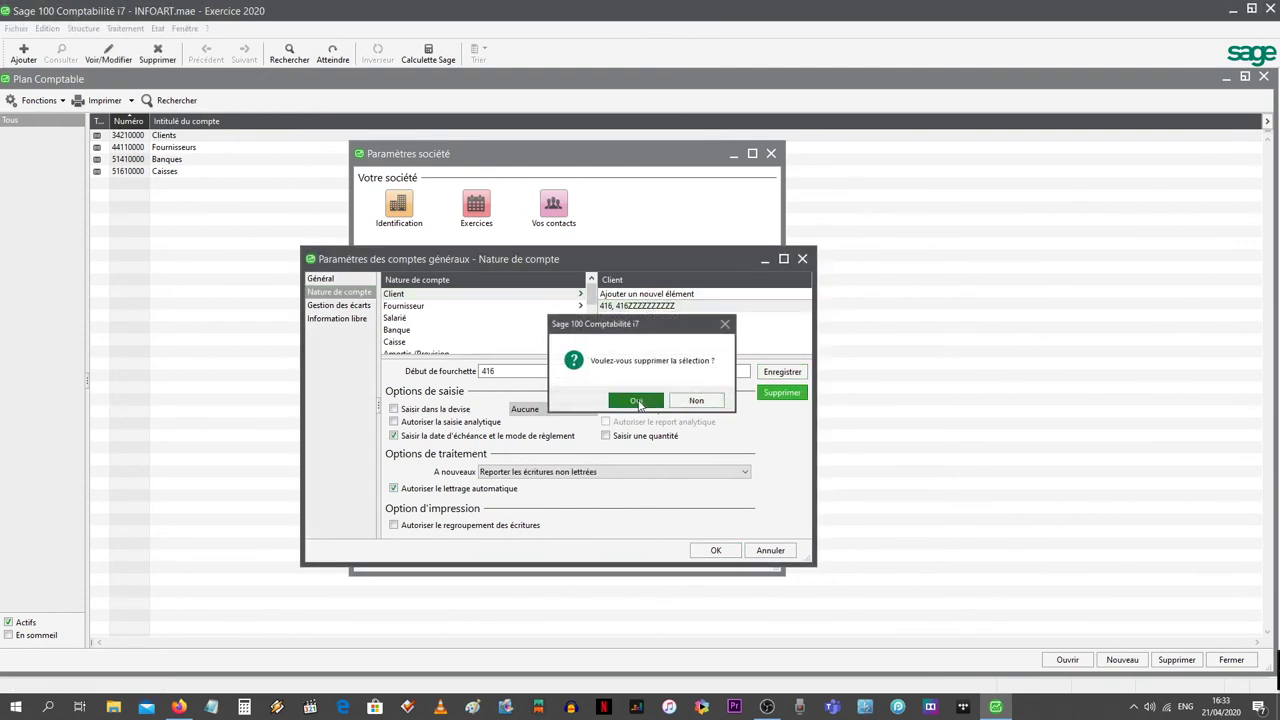
pyautogui.click(640, 401)
pyautogui.click(790, 393)
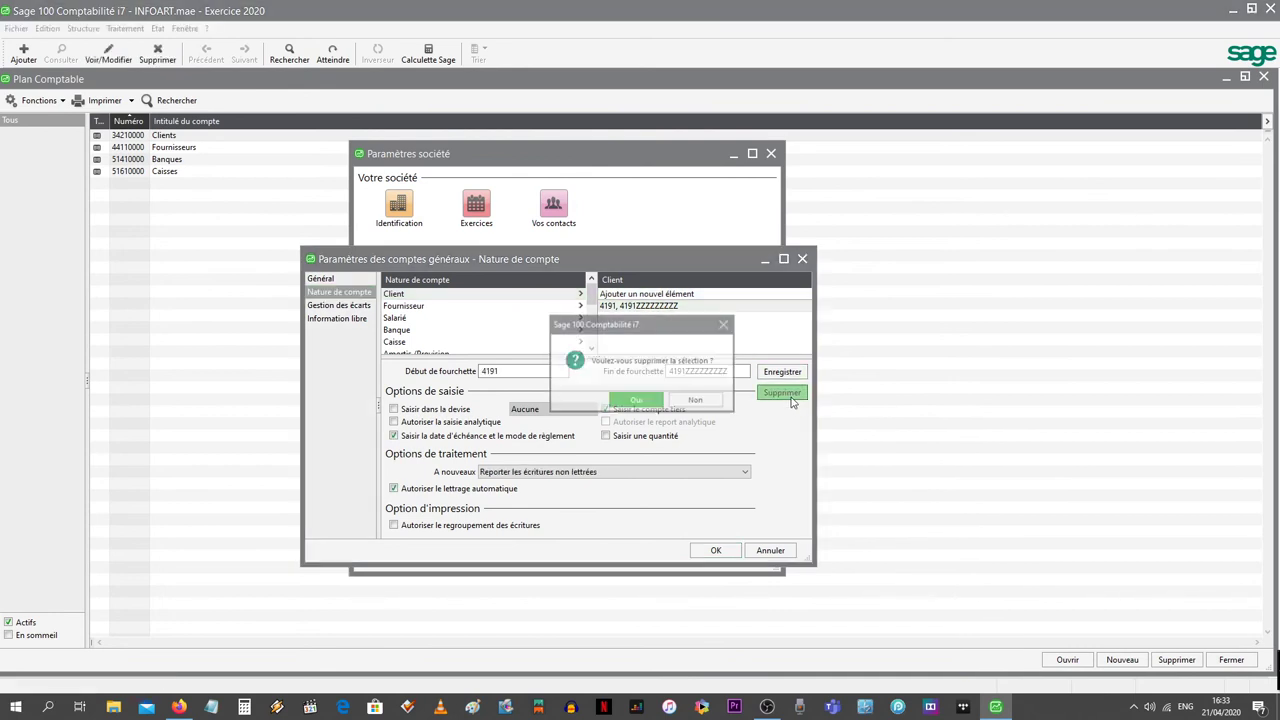
pyautogui.click(637, 401)
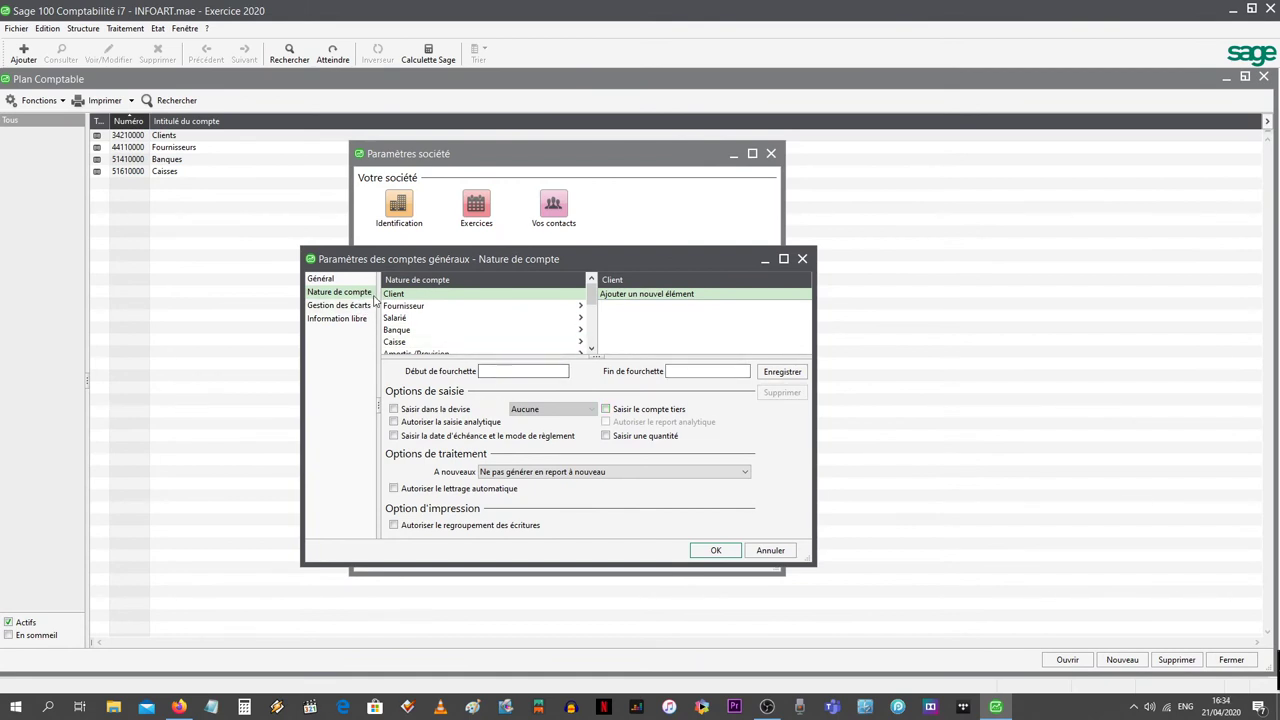
# Define a new account range for the Client nature from 342 to 342ZZZZZ.
pyautogui.click(527, 370)
pyautogui.click(526, 369)
pyautogui.write('342')
pyautogui.click(703, 373)
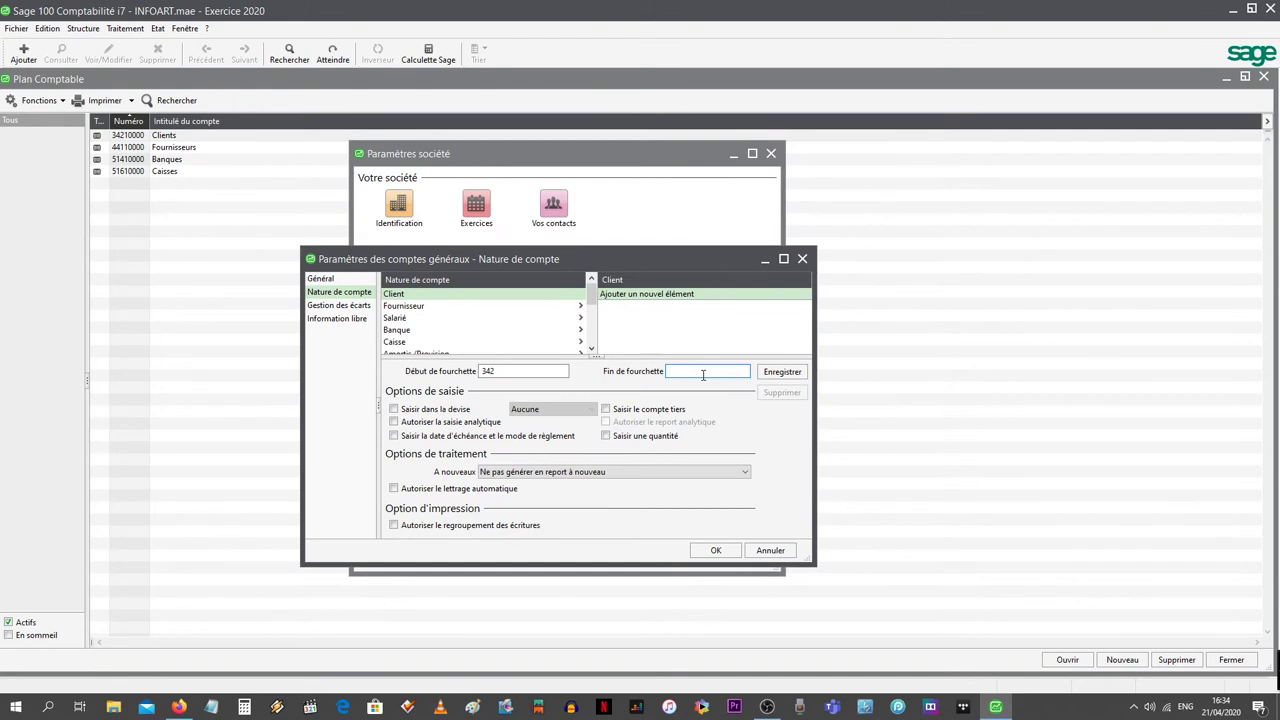
pyautogui.write('342')
pyautogui.write('Z')
pyautogui.write('ZZZZ')
# For the 342 range, enable third-party account entry, due date and payment method entry and automatic lettrage, with A nouveaux set to Reporter le solde du compte.
pyautogui.click(606, 410)
pyautogui.click(597, 472)
pyautogui.click(597, 472)
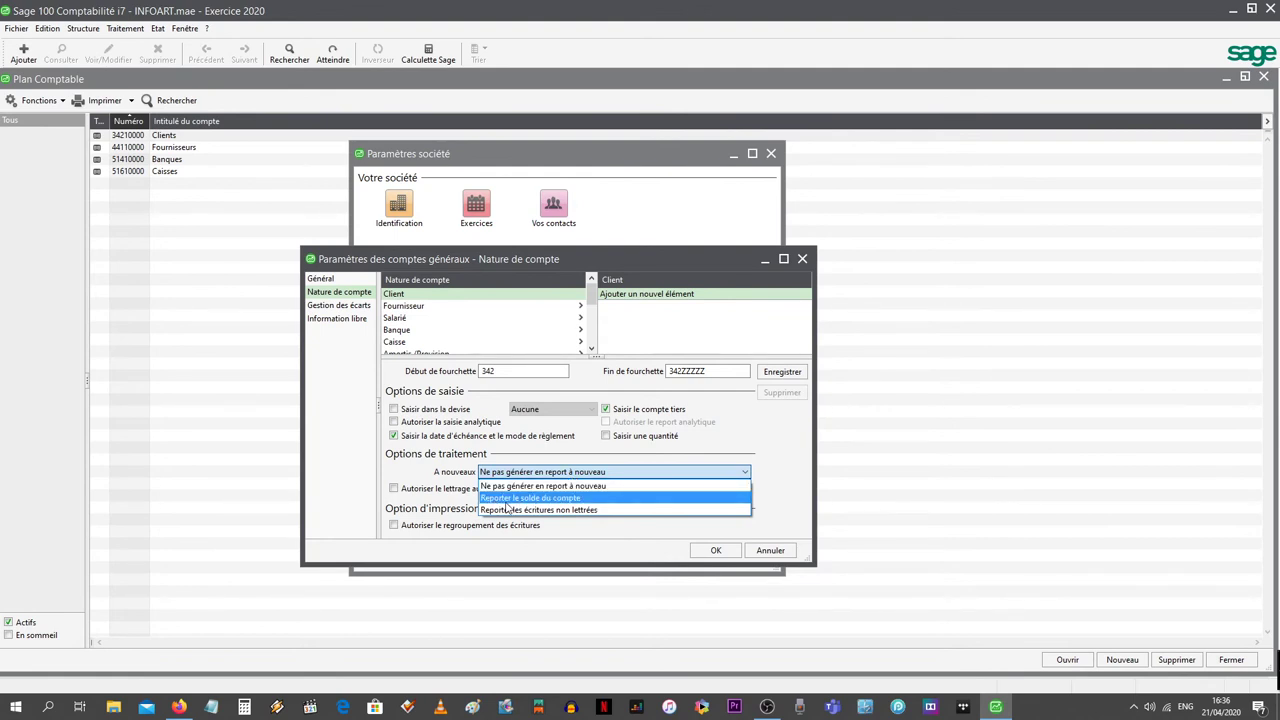
pyautogui.click(543, 498)
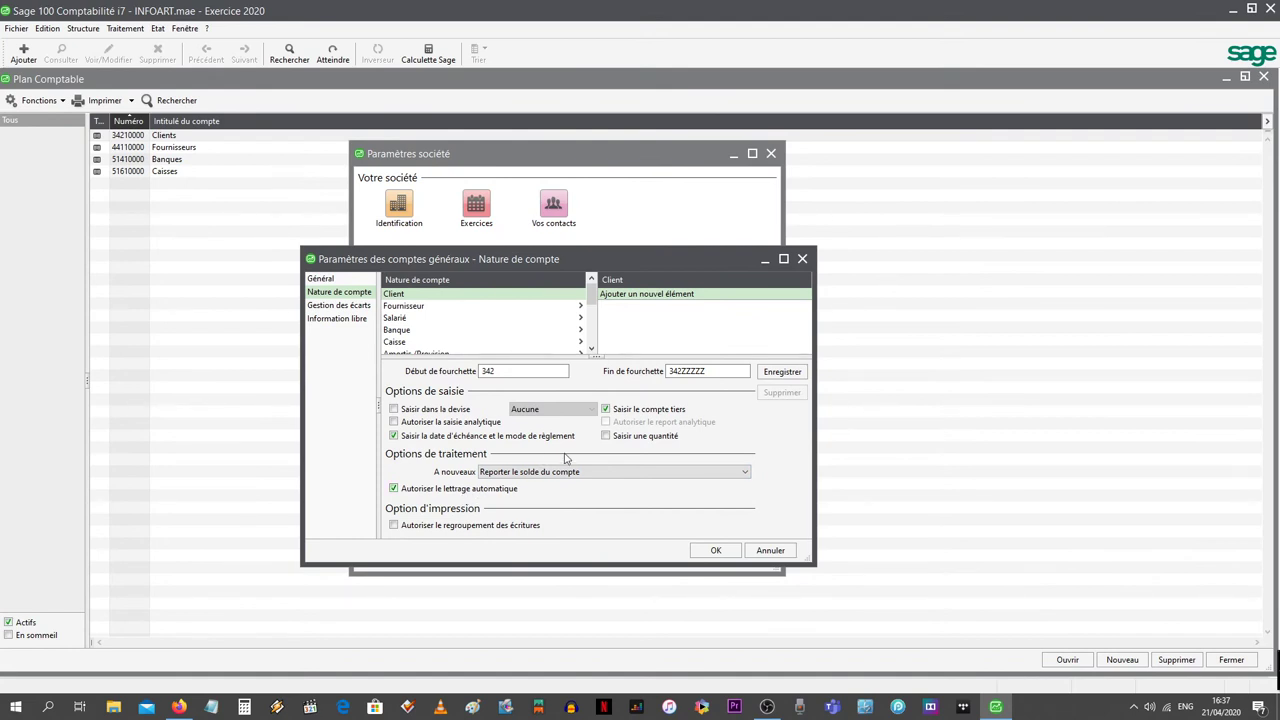
# Try to save the 342 to 342ZZZZZ account range for the Client nature.
pyautogui.click(762, 378)
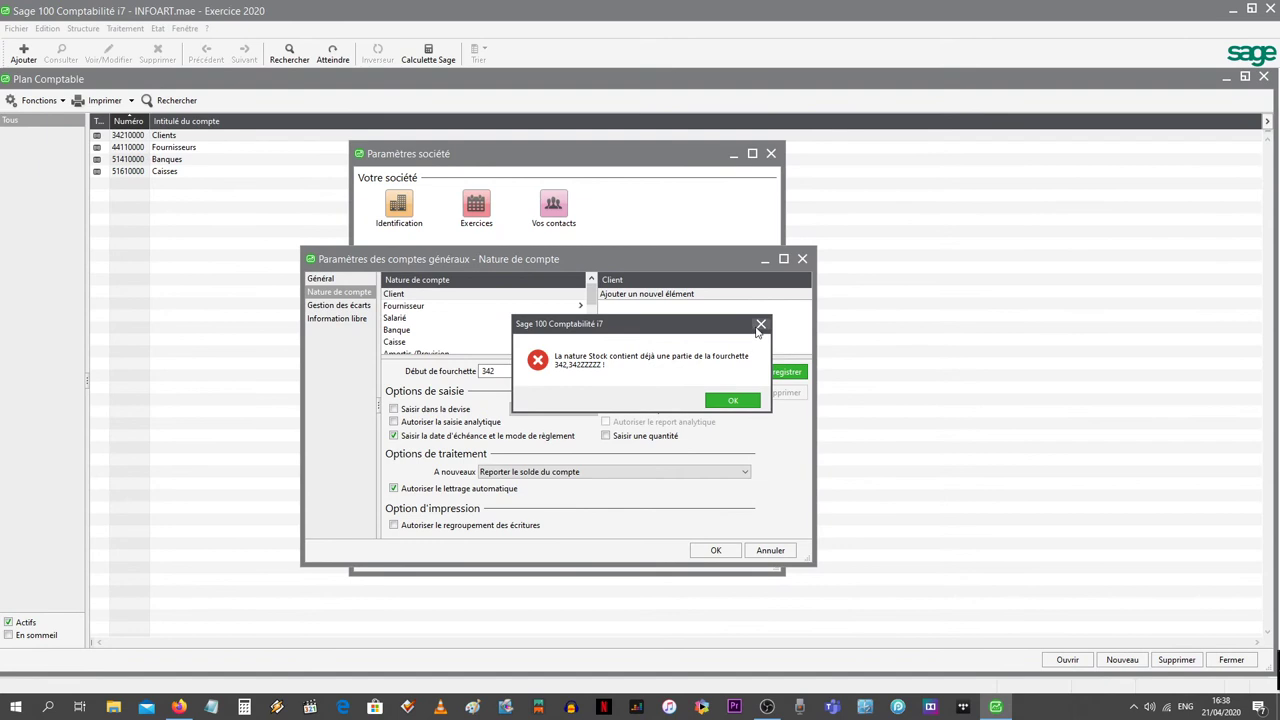
pyautogui.click(728, 401)
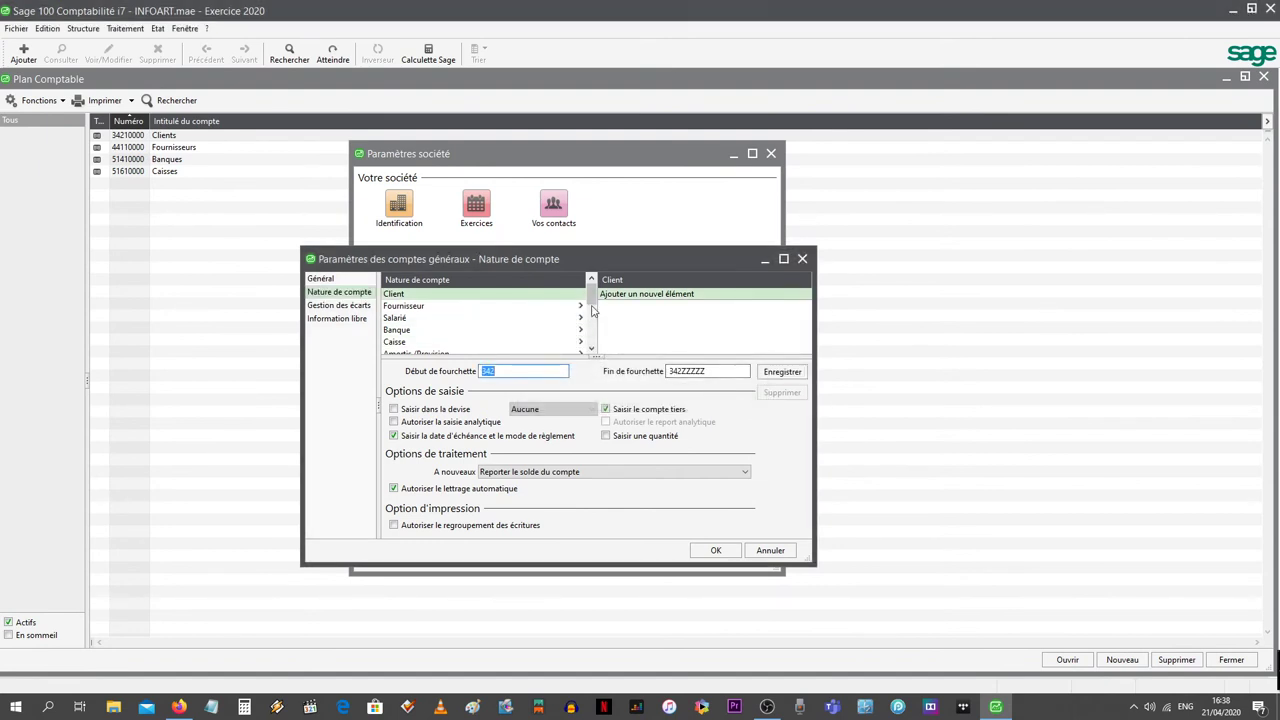
# Delete the account range from 3 to 389ZZZZZZZZZZ from the Stock nature.
pyautogui.moveTo(591, 296); pyautogui.dragTo(591, 332)
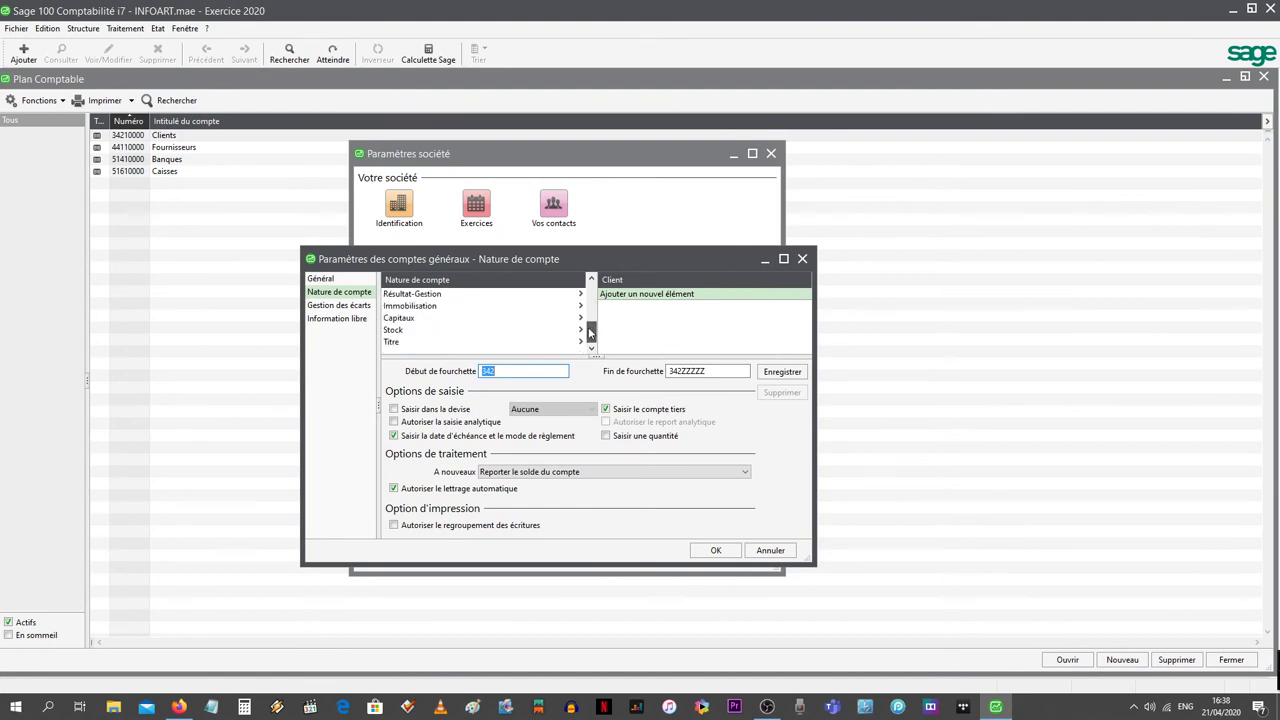
pyautogui.click(414, 334)
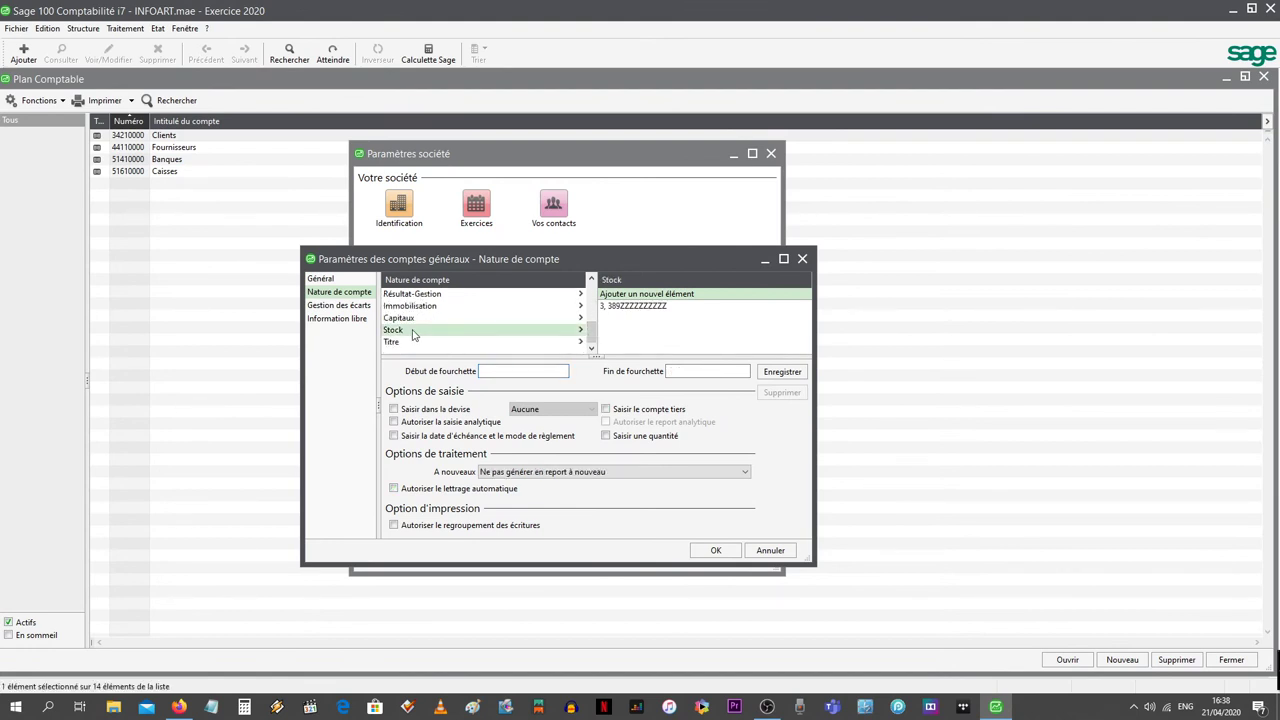
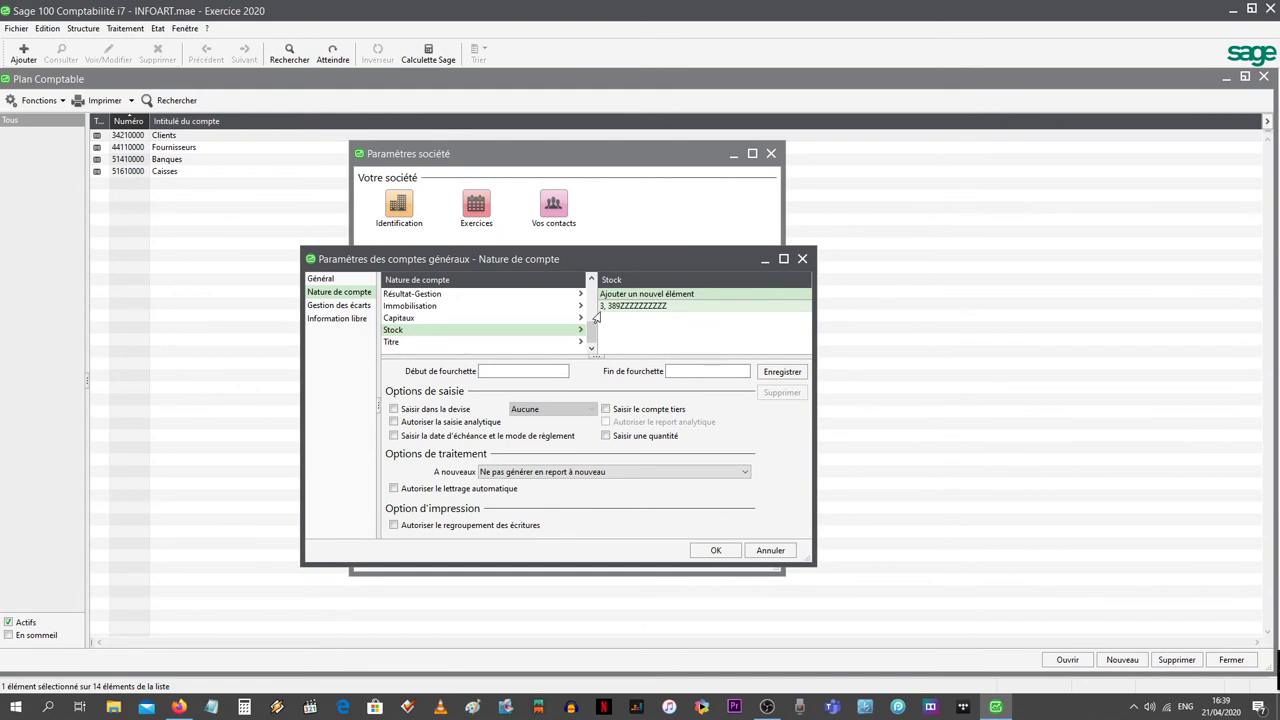
pyautogui.click(614, 305)
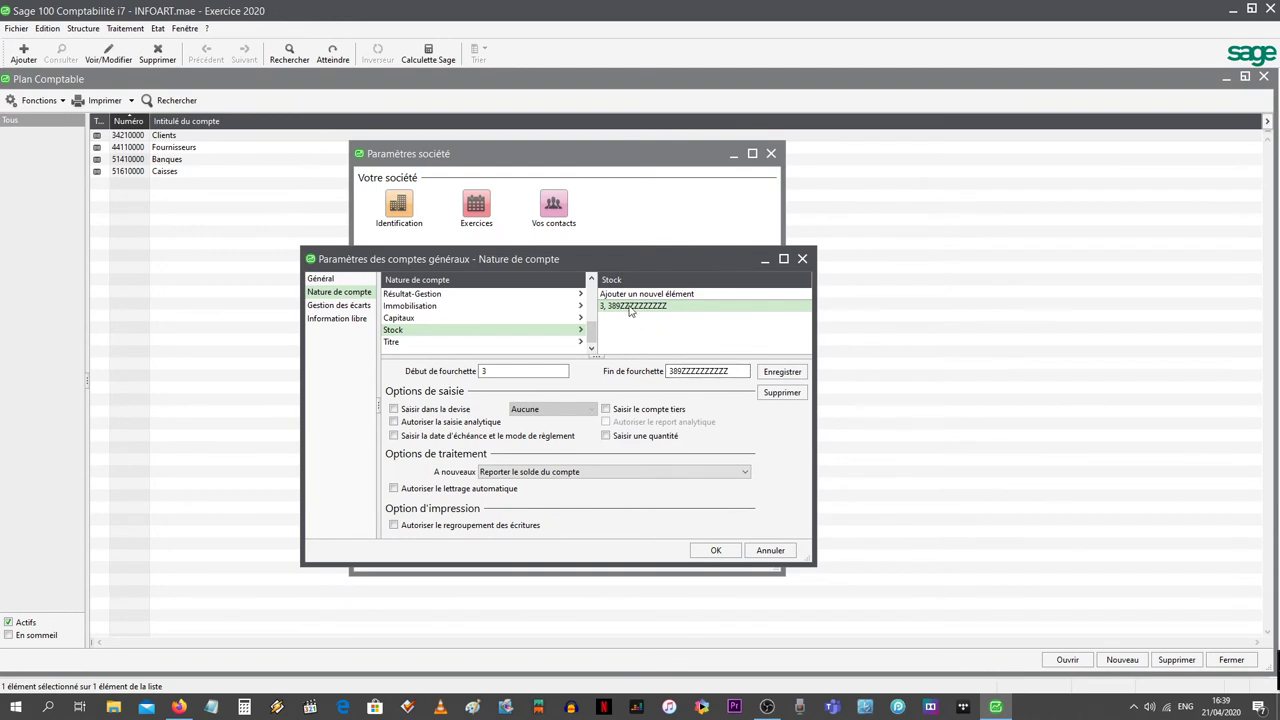
pyautogui.click(781, 392)
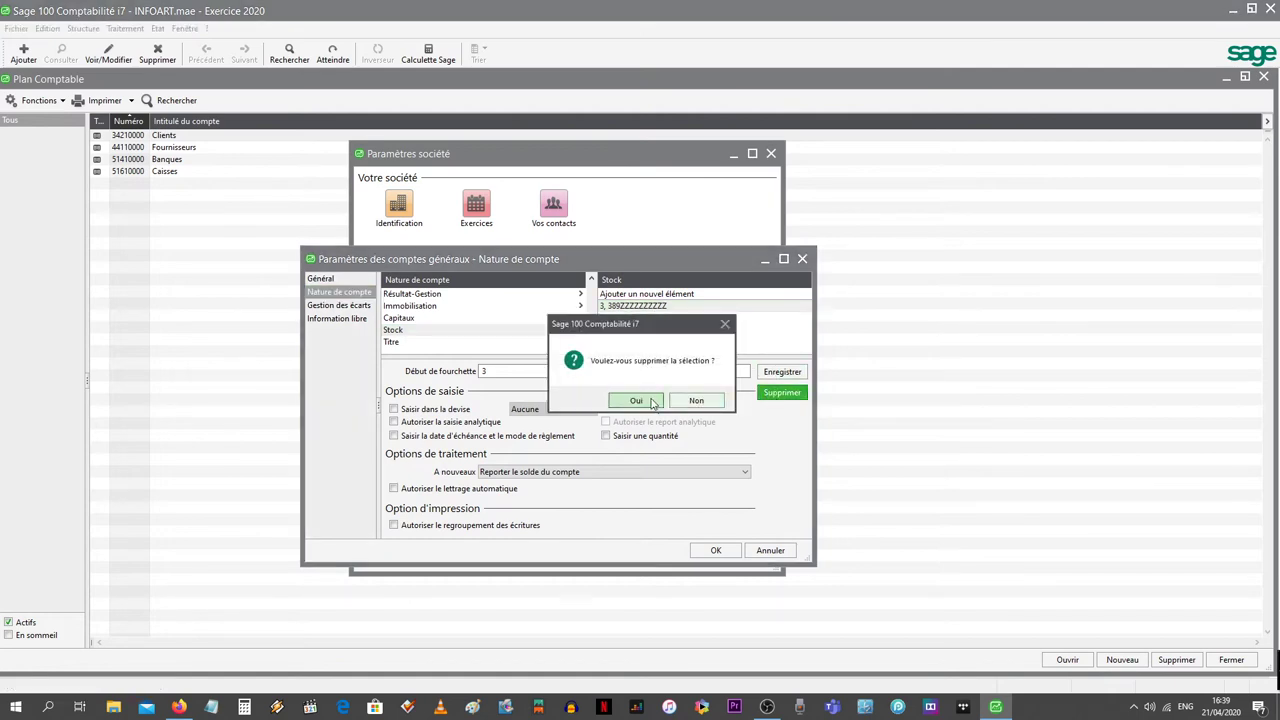
pyautogui.click(640, 402)
# Define a new account range for the Stock nature from 31 to 315ZZZZZ.
pyautogui.scroll(-3, 436, 348)
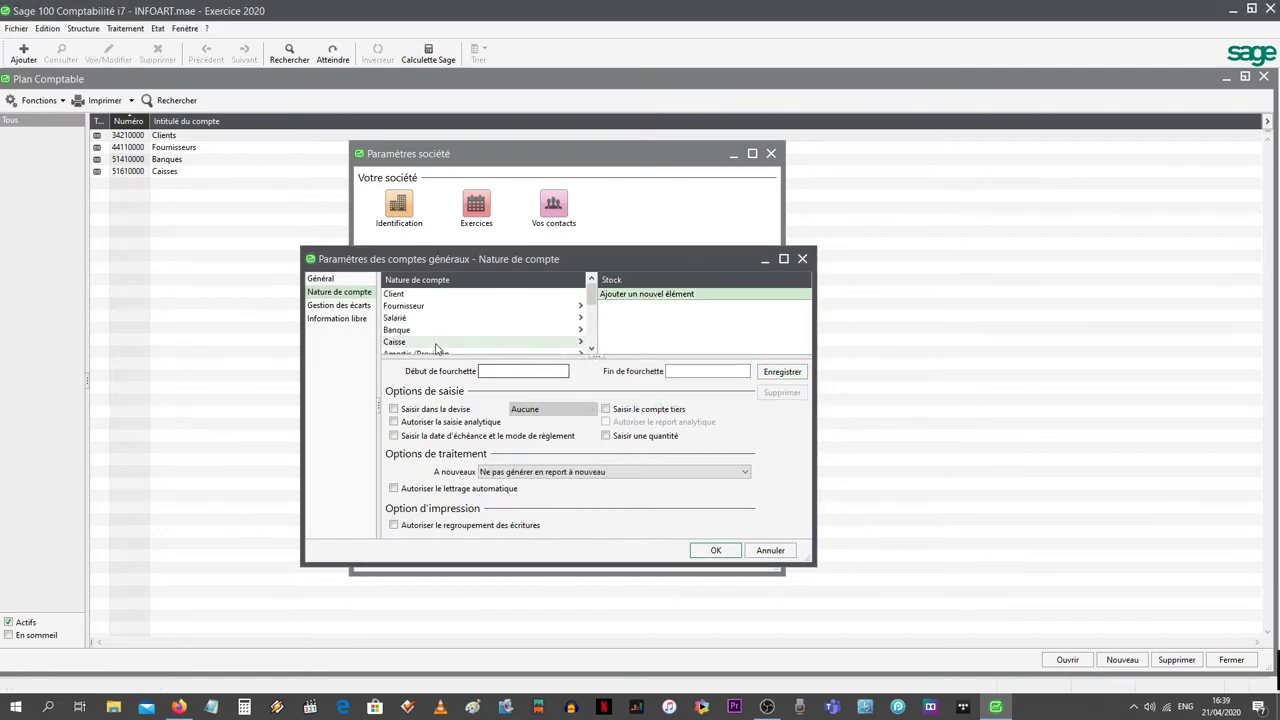
pyautogui.click(414, 331)
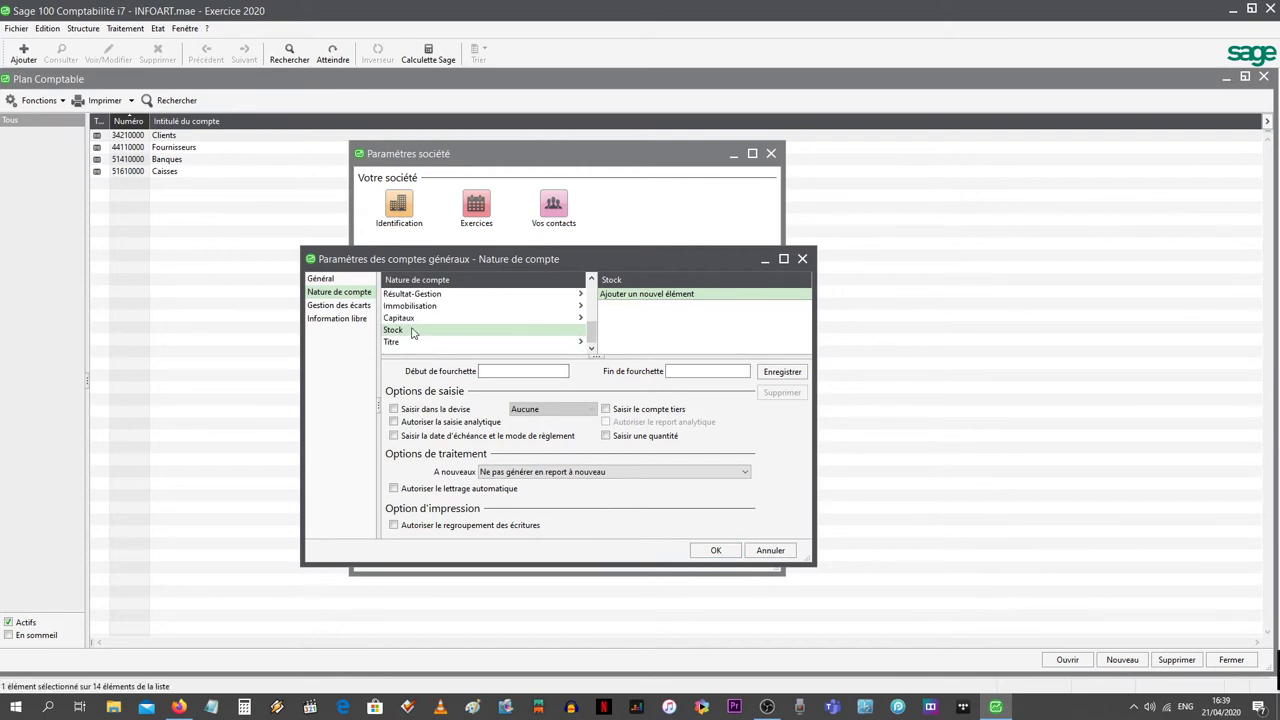
pyautogui.click(514, 372)
pyautogui.write('31')
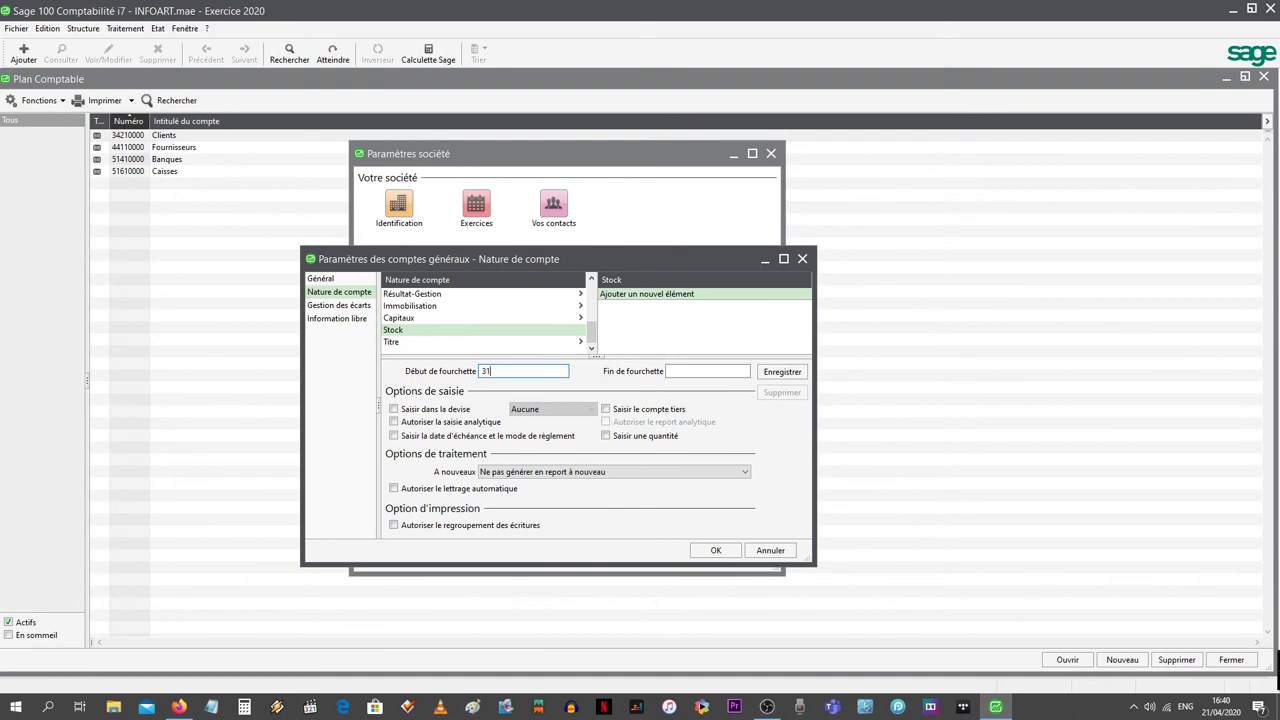
pyautogui.click(681, 372)
pyautogui.write('315')
pyautogui.write('Z')
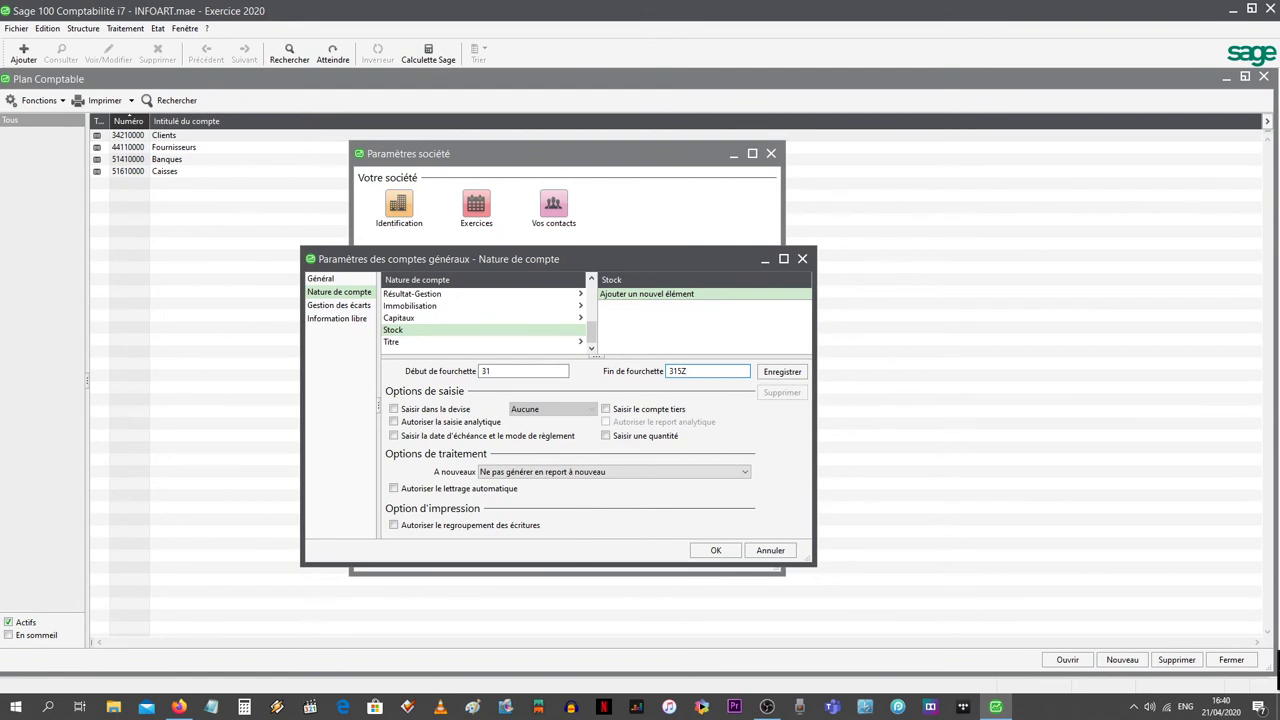
pyautogui.write('ZZZZ')
# Set A nouveaux to Reporter le solde du compte for the Stock range starting with 31 and save the range.
pyautogui.click(655, 474)
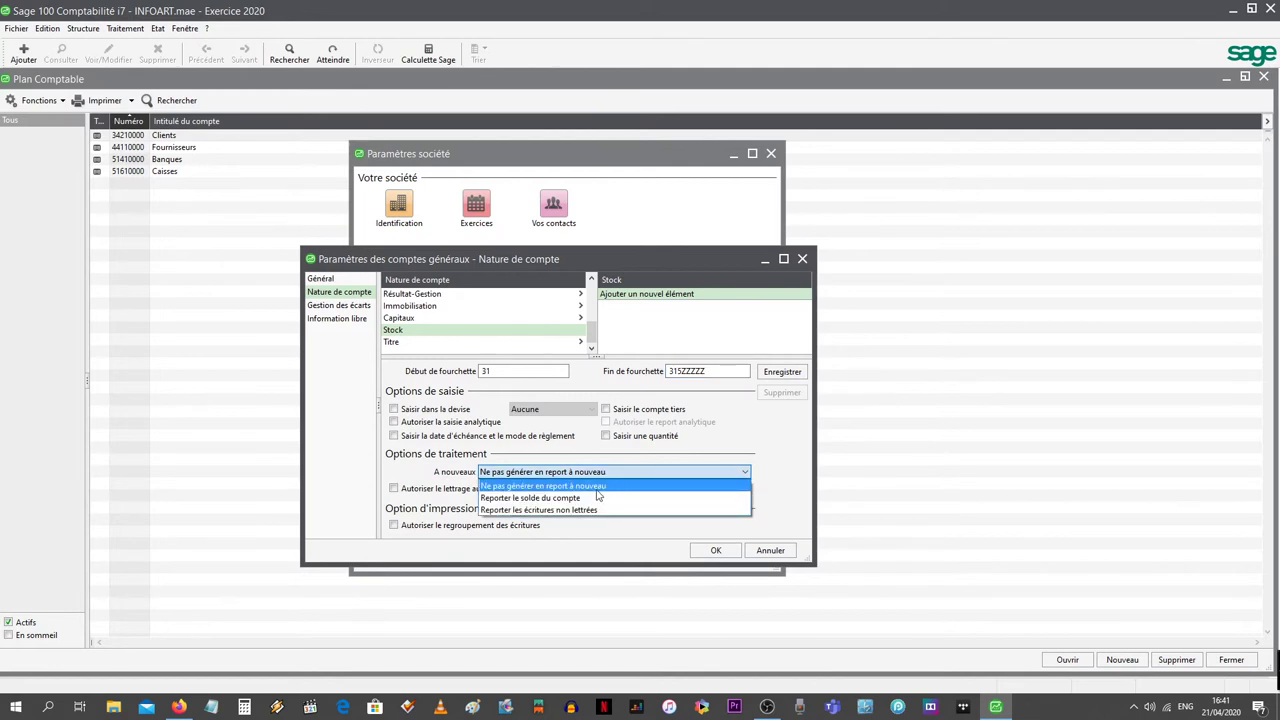
pyautogui.click(582, 498)
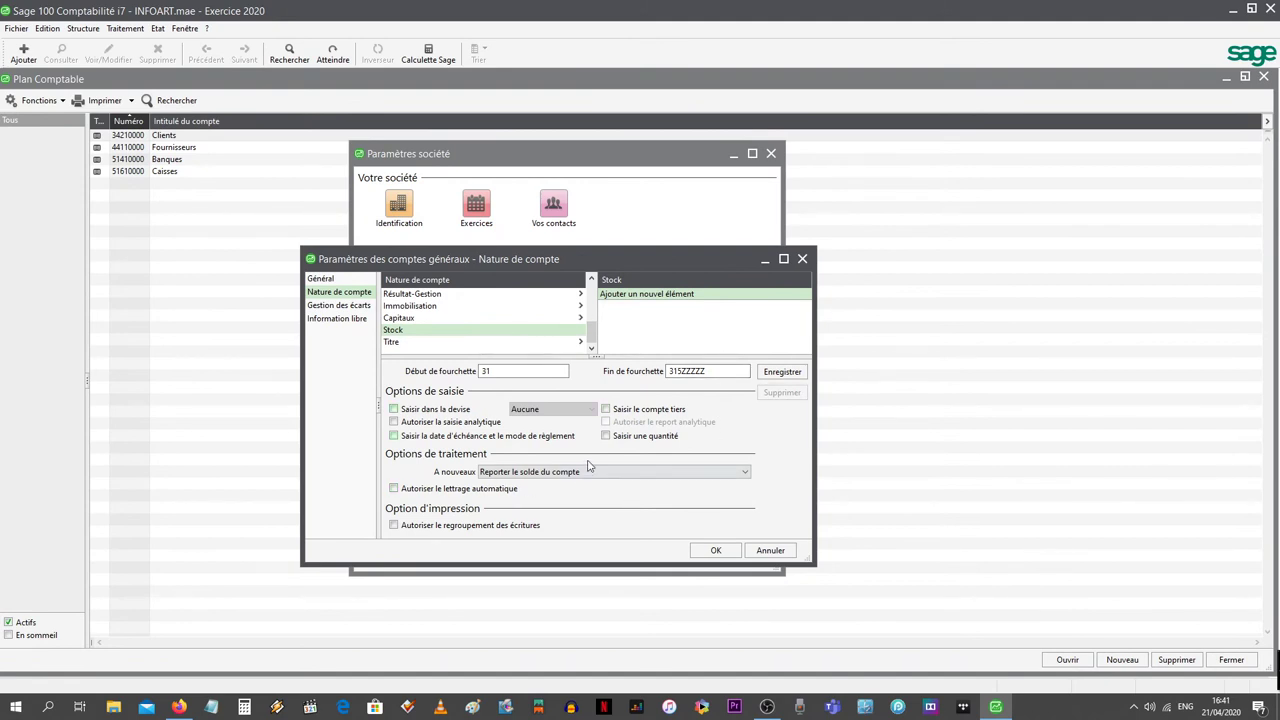
pyautogui.click(769, 376)
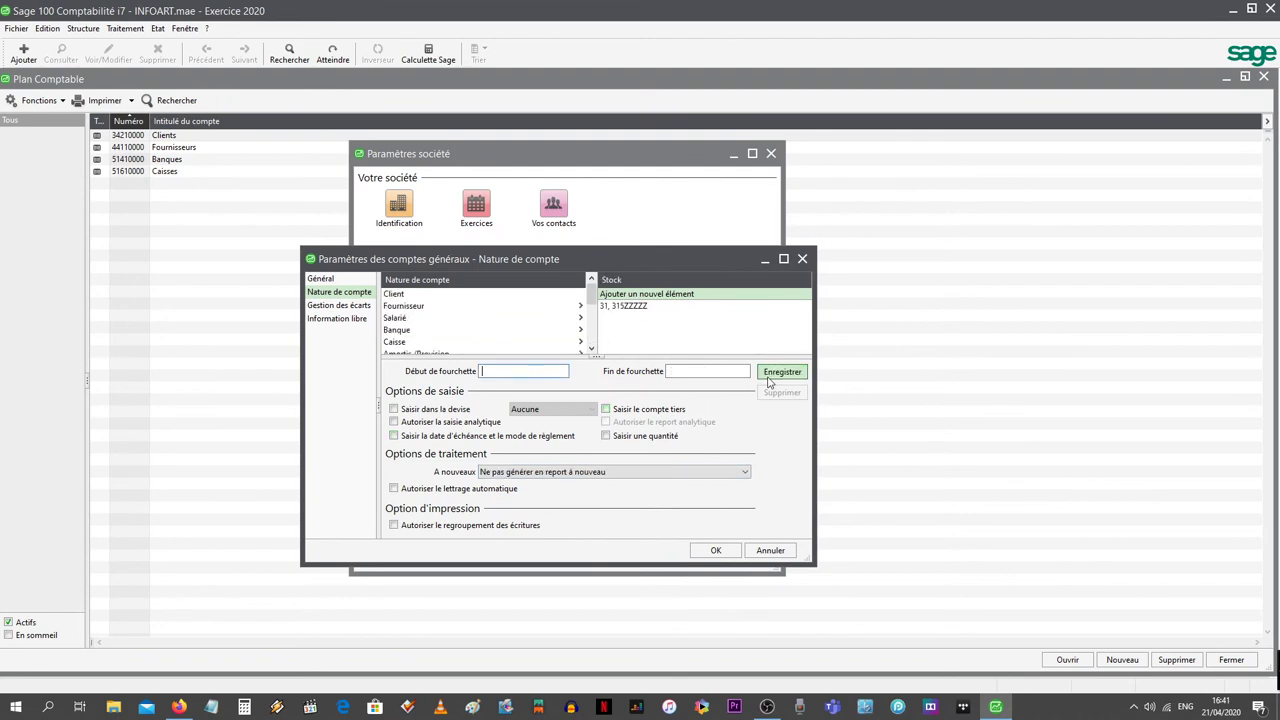
pyautogui.scroll(-3, 592, 347)
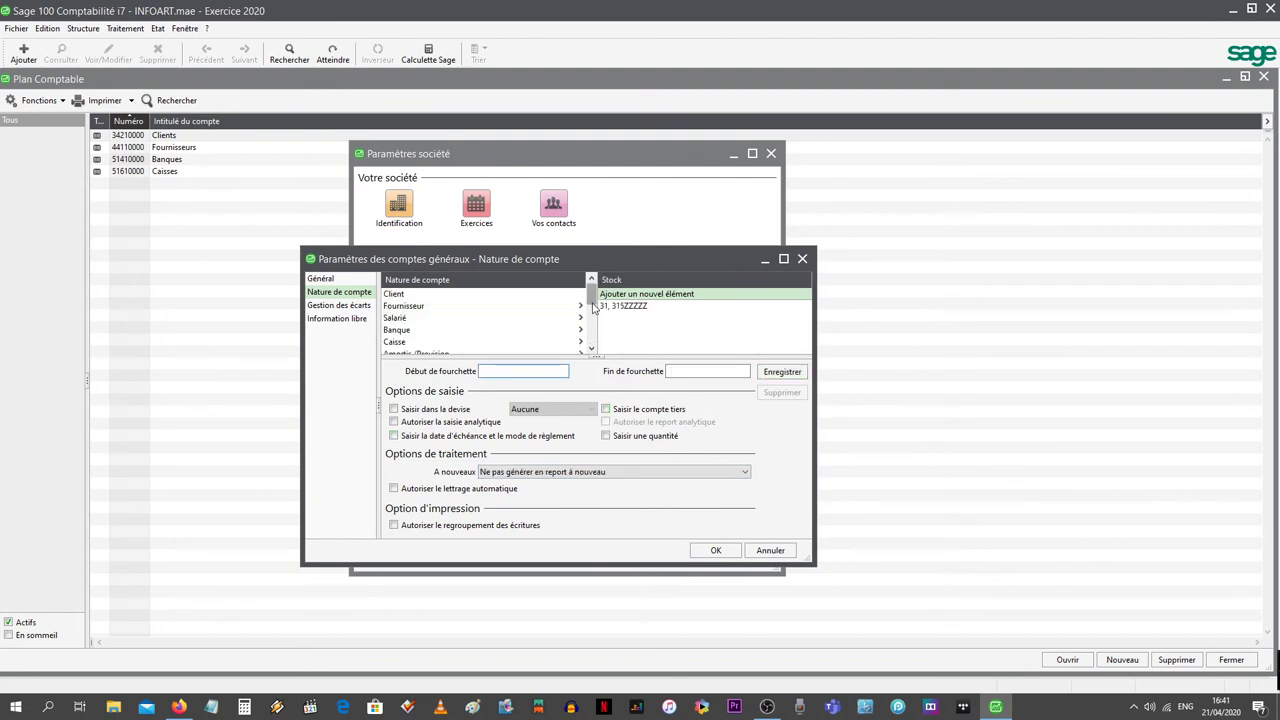
pyautogui.click(466, 334)
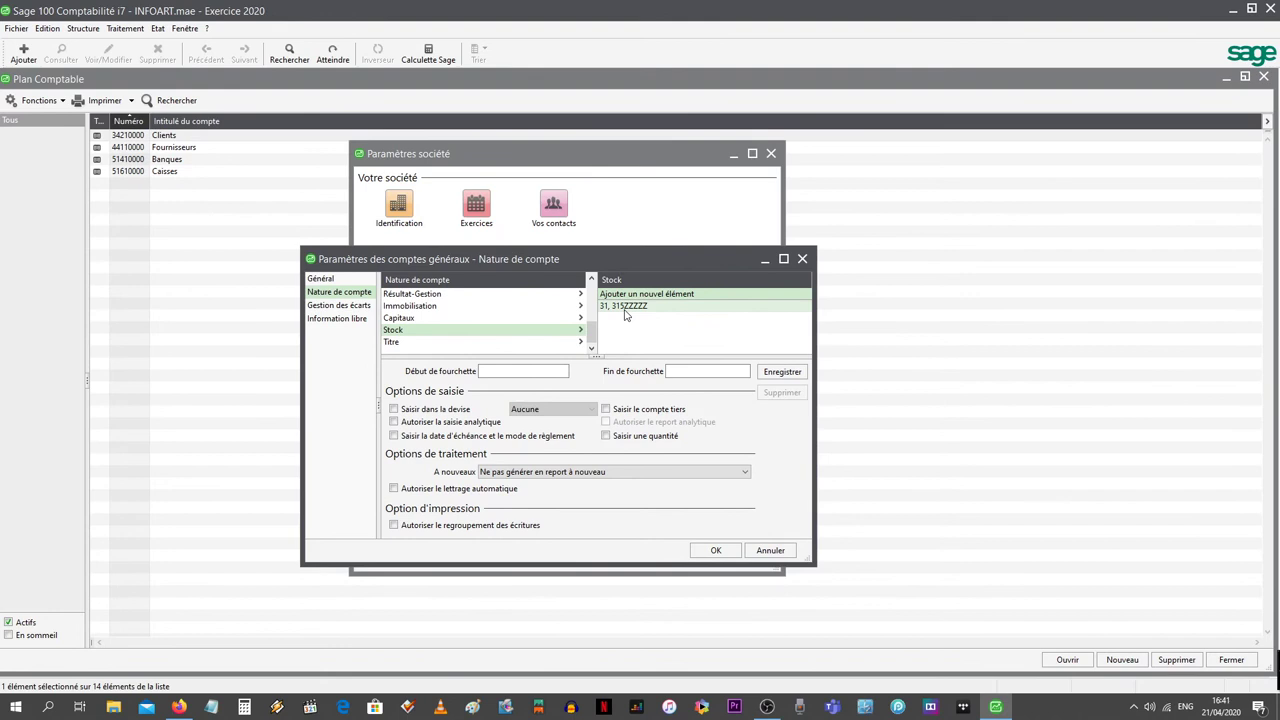
# Enter the account range from 342 to 342ZZZZZ again for the Client nature.
pyautogui.moveTo(591, 333); pyautogui.dragTo(590, 292)
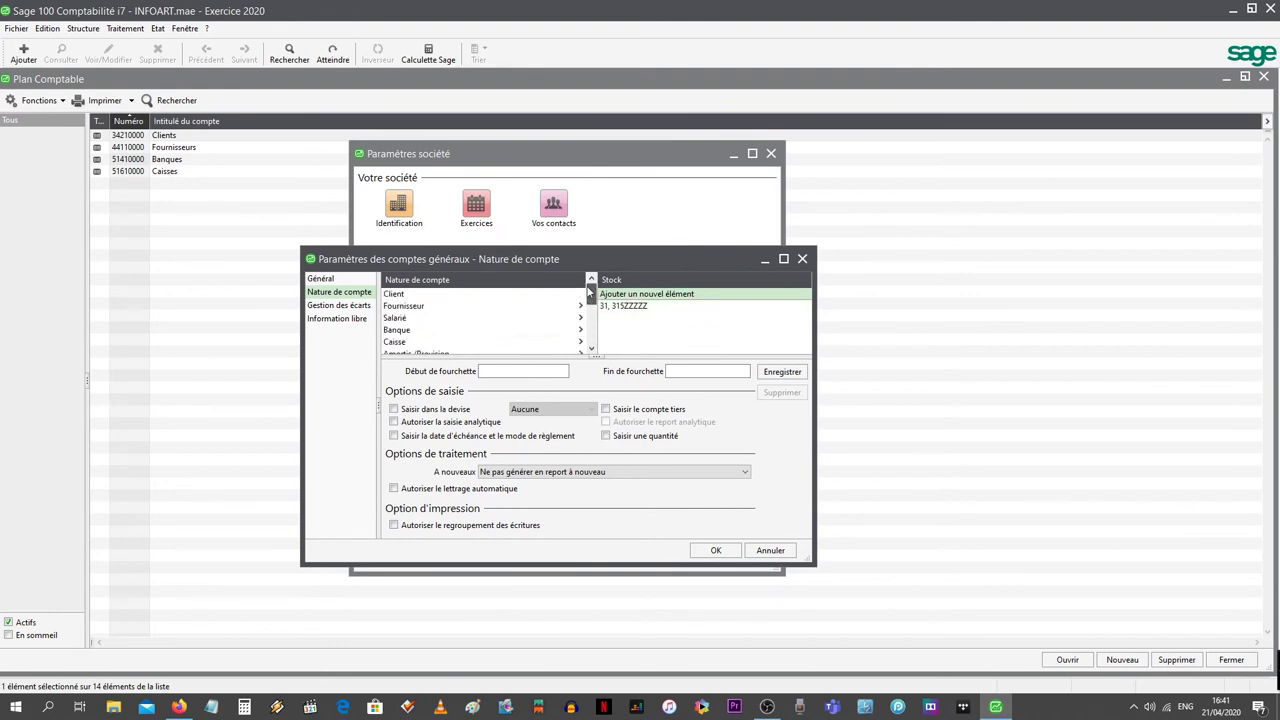
pyautogui.click(444, 295)
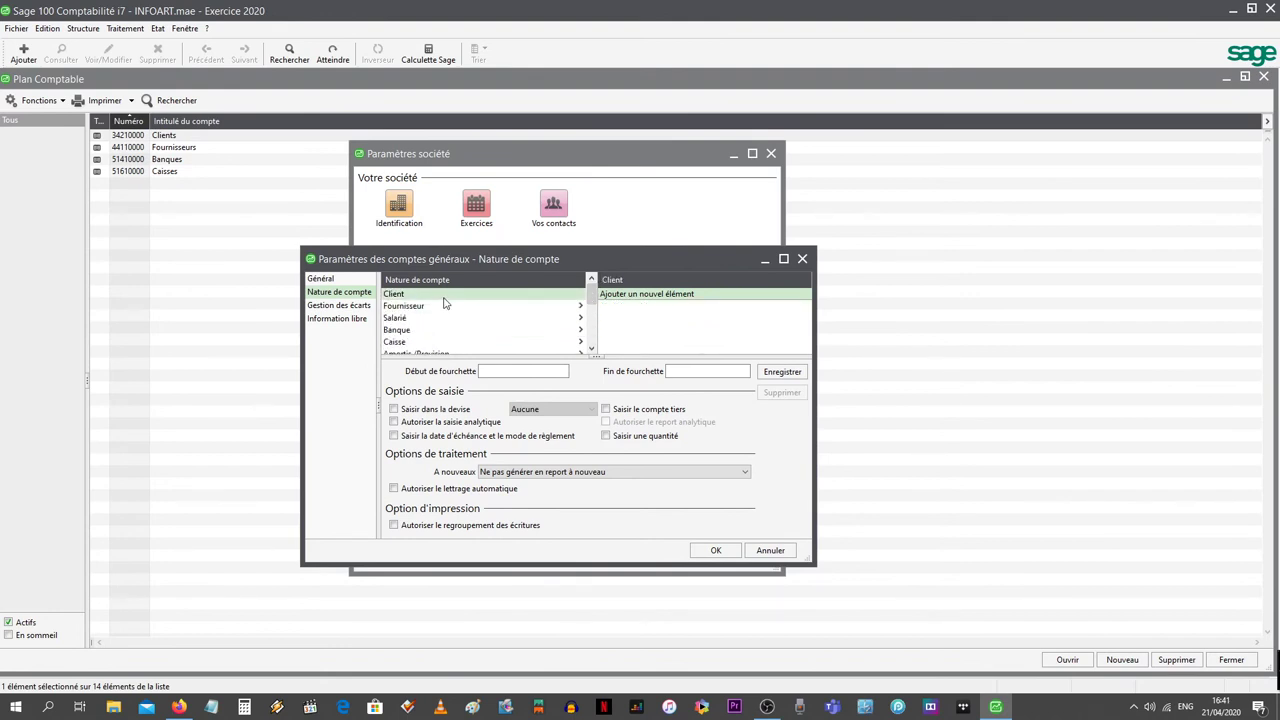
pyautogui.click(515, 372)
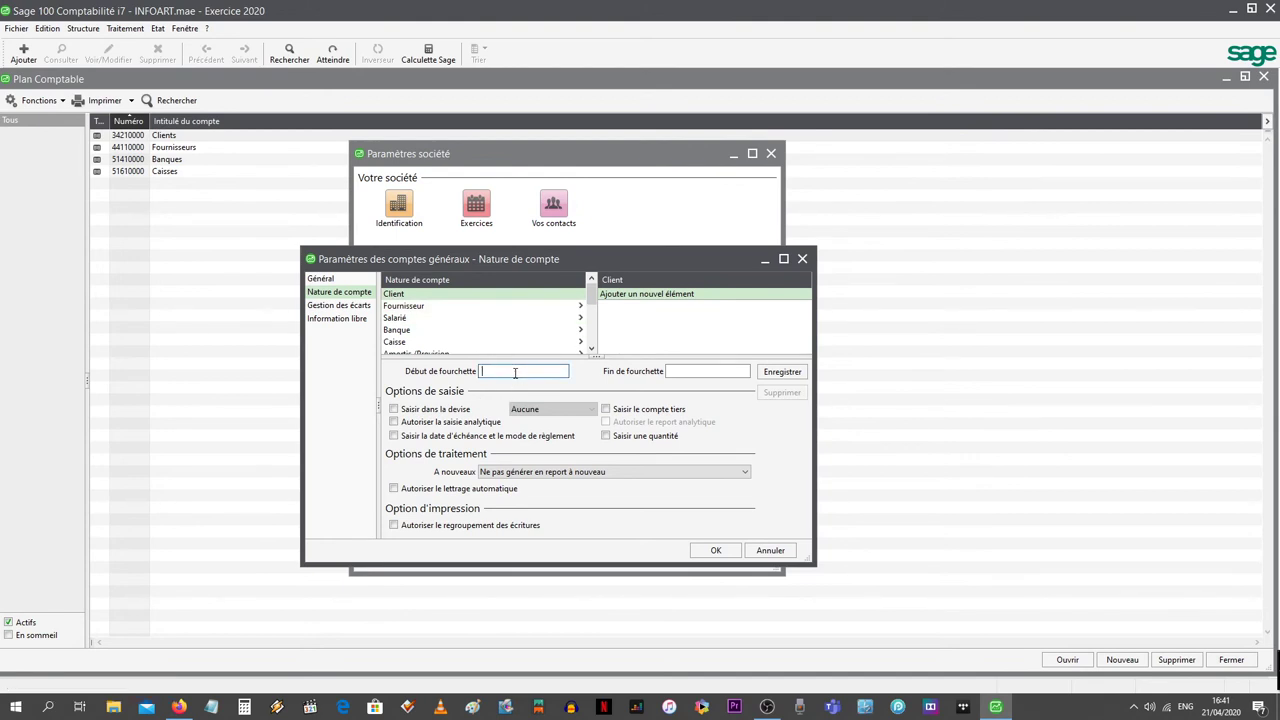
pyautogui.write('342')
pyautogui.click(699, 373)
pyautogui.write('34')
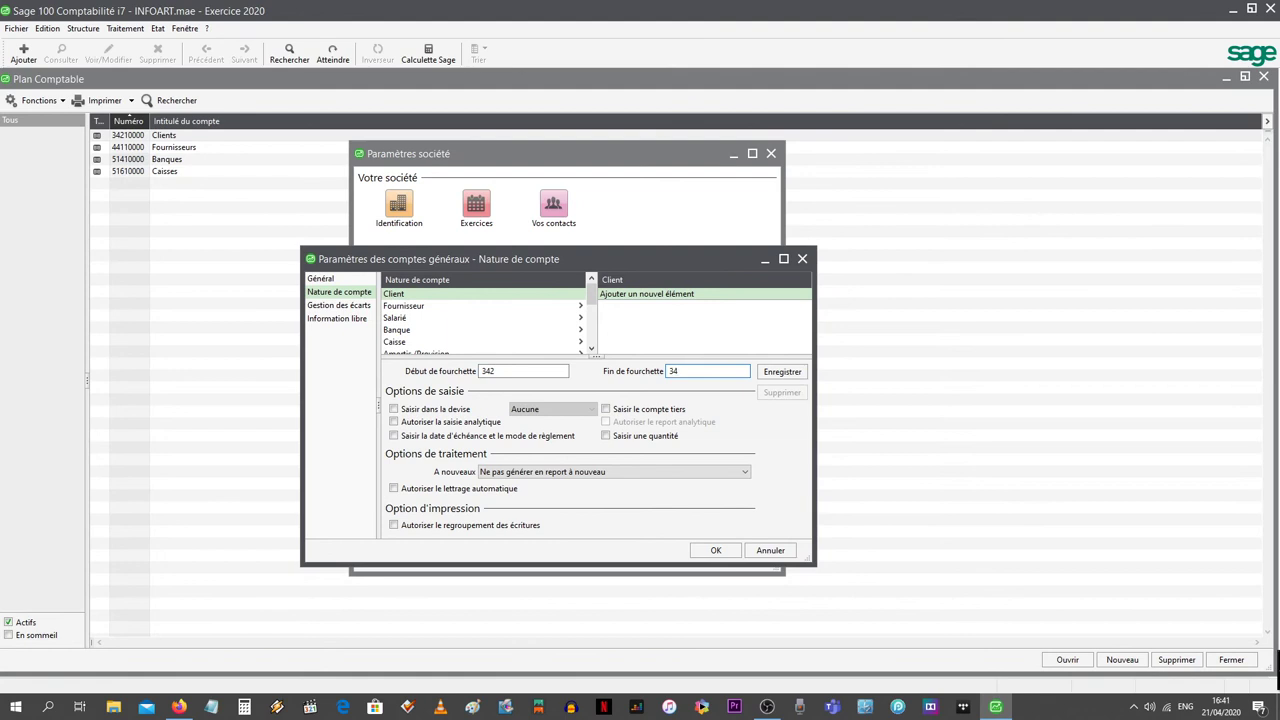
pyautogui.write('2ZZZZZ')
# Save the Client 342 range with third-party account, due date and payment method entry, automatic lettrage, and A nouveaux set to Reporter le solde du compte.
pyautogui.click(605, 410)
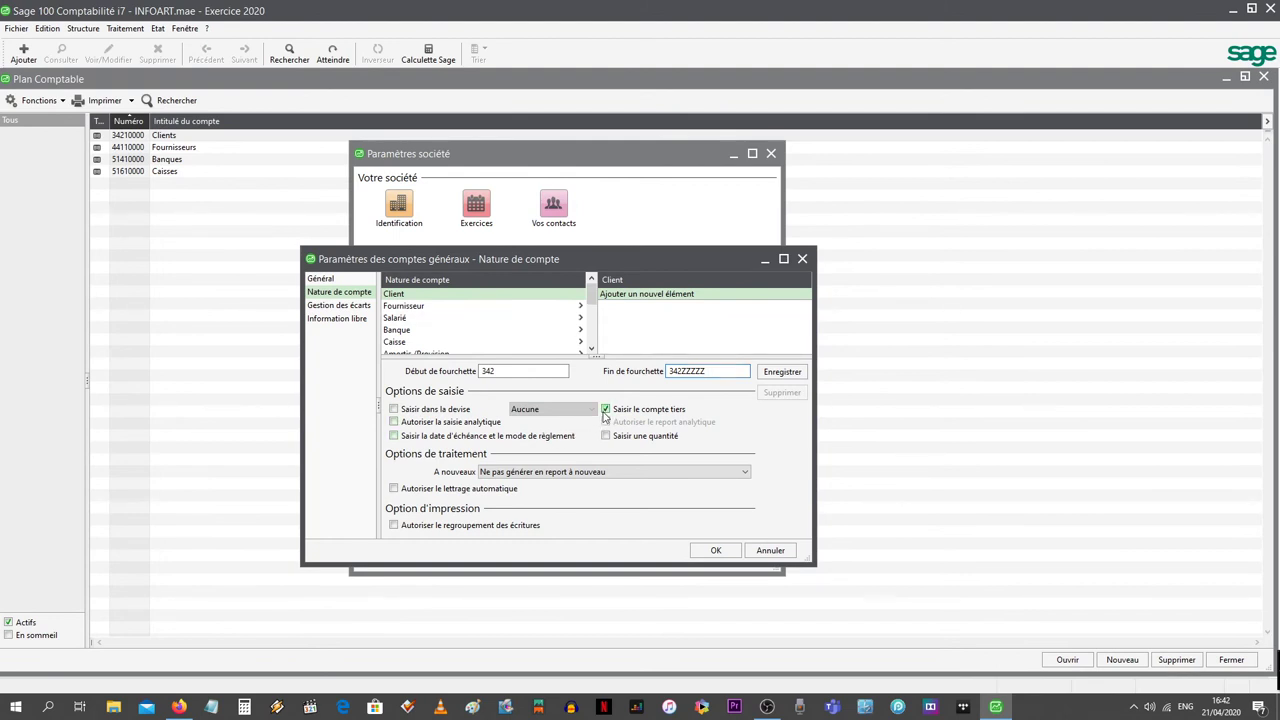
pyautogui.click(394, 436)
pyautogui.click(555, 472)
pyautogui.click(535, 499)
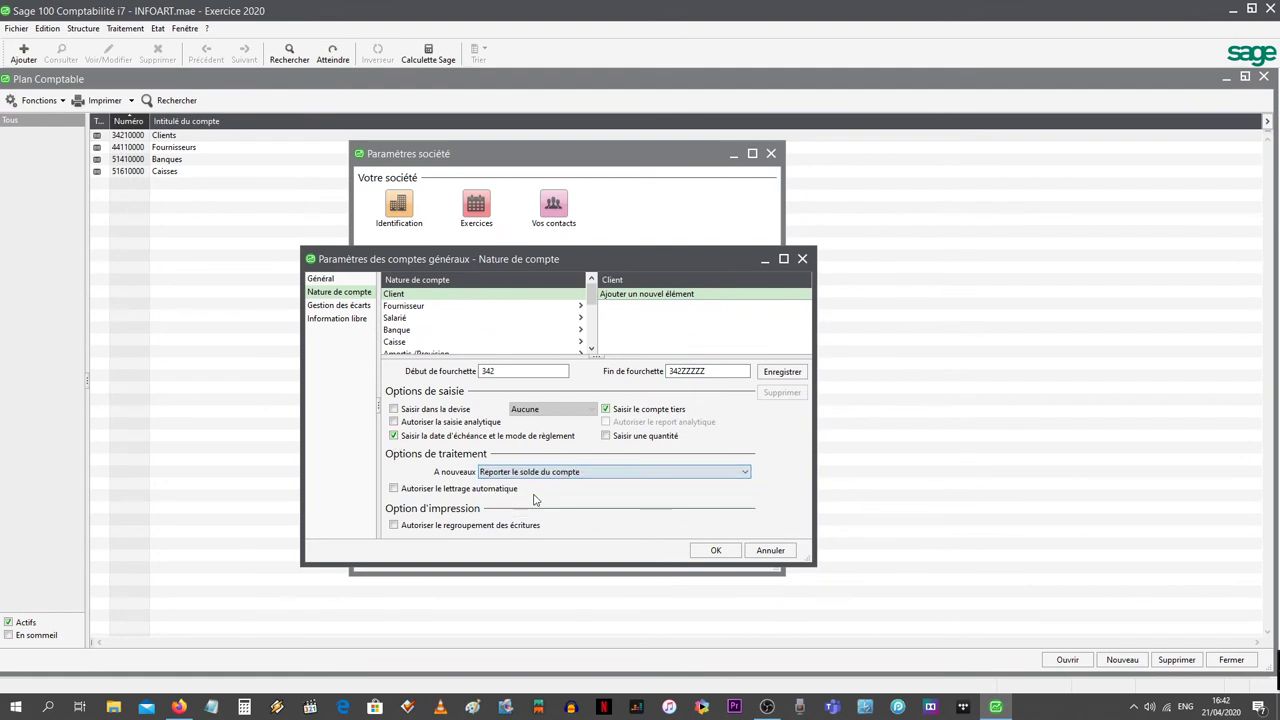
pyautogui.click(394, 489)
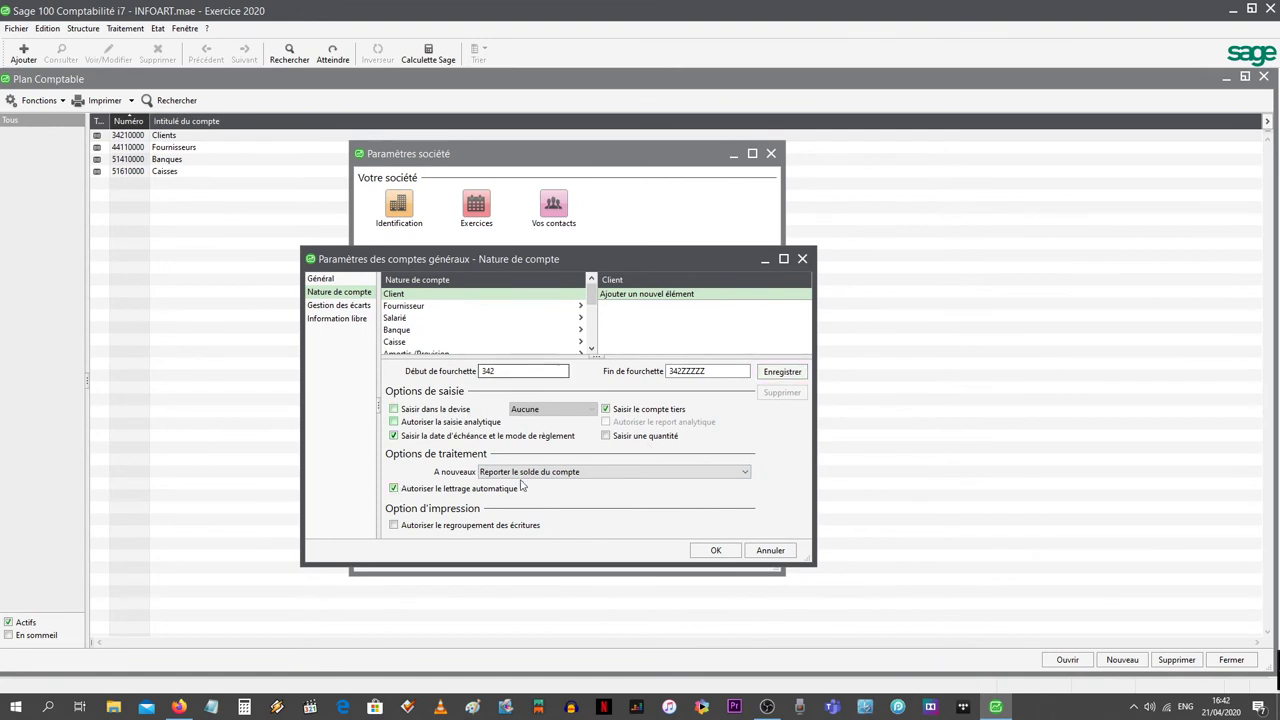
pyautogui.click(767, 376)
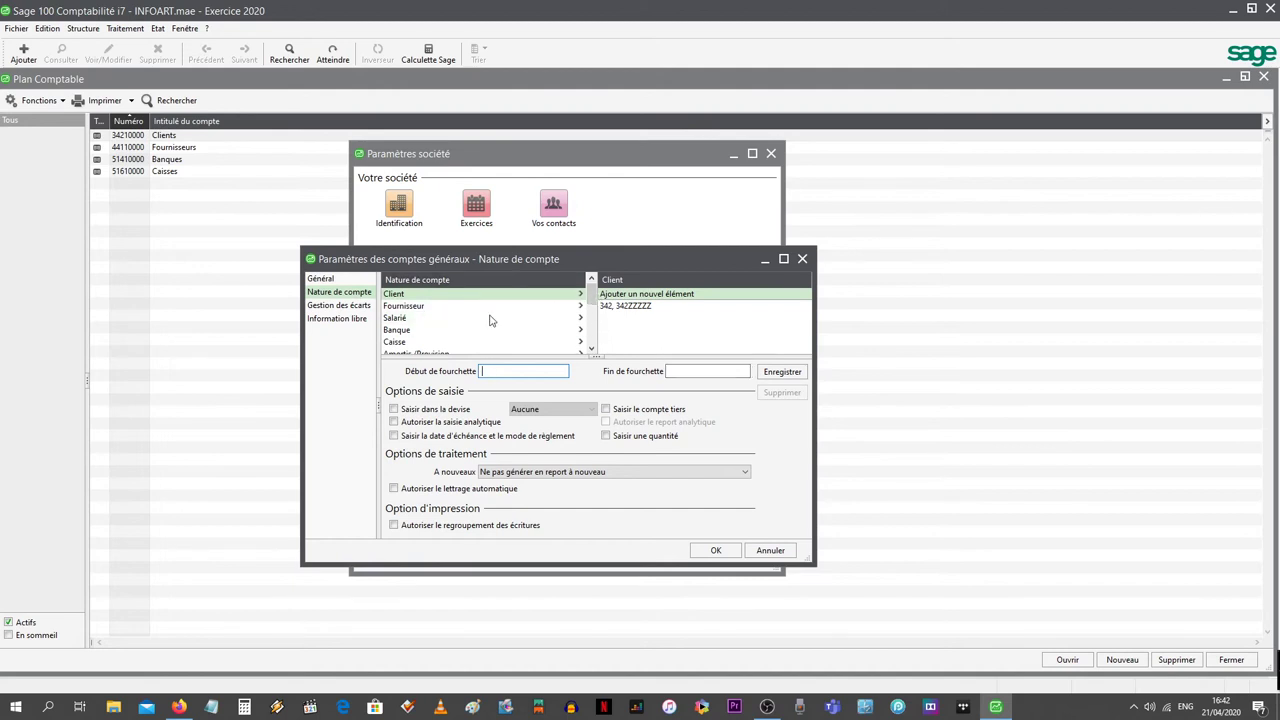
# Delete the account ranges starting with 4091, 404, 403 and 401 from the Fournisseur nature.
pyautogui.click(416, 309)
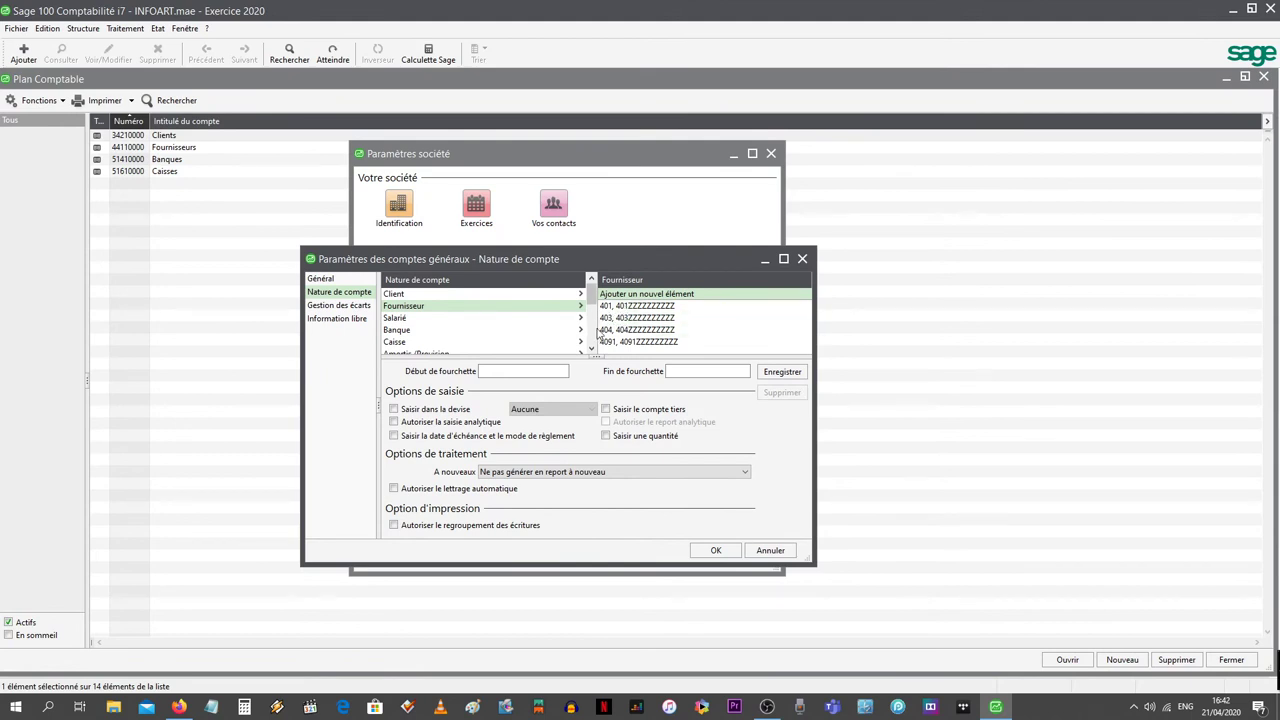
pyautogui.click(666, 342)
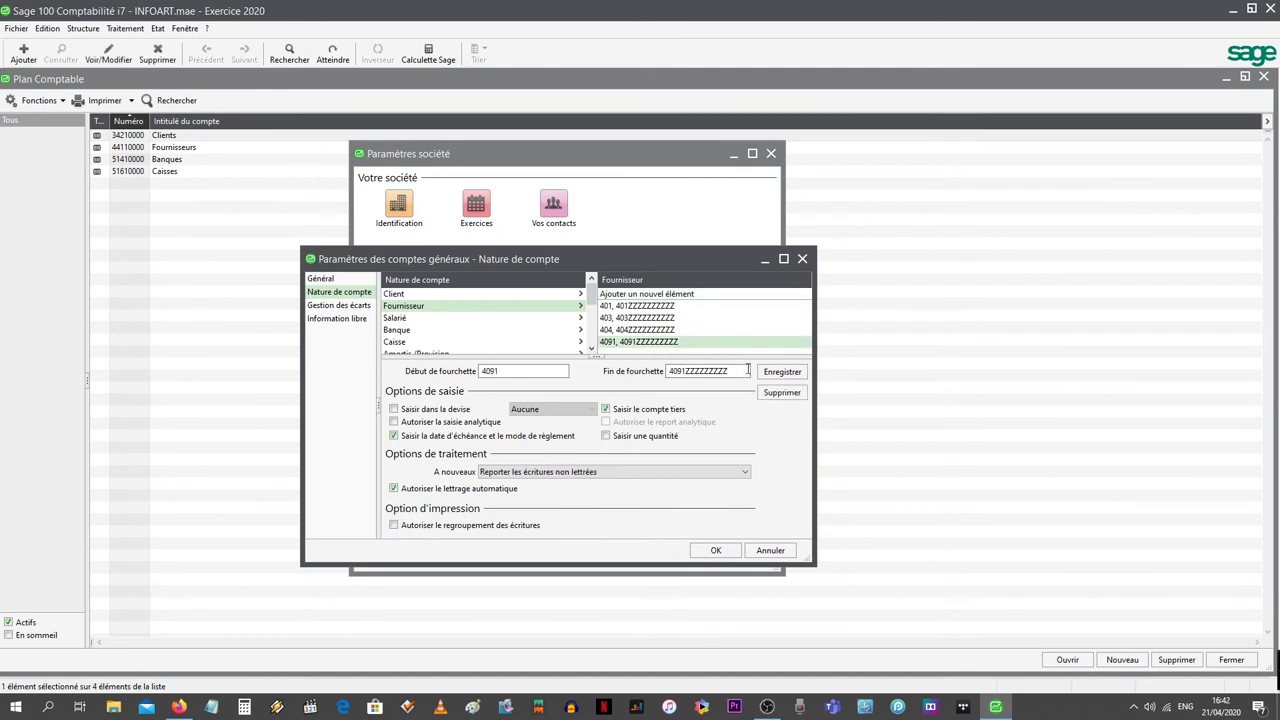
pyautogui.click(781, 392)
pyautogui.click(638, 400)
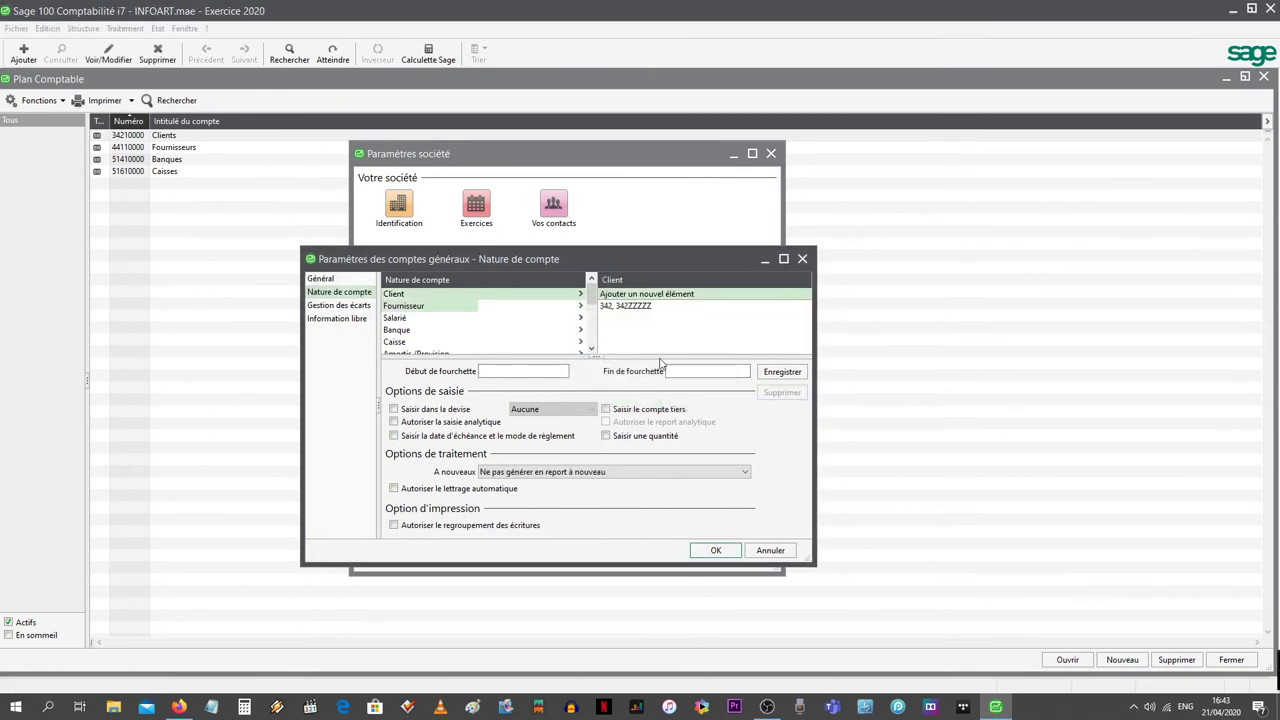
pyautogui.click(648, 330)
pyautogui.click(778, 392)
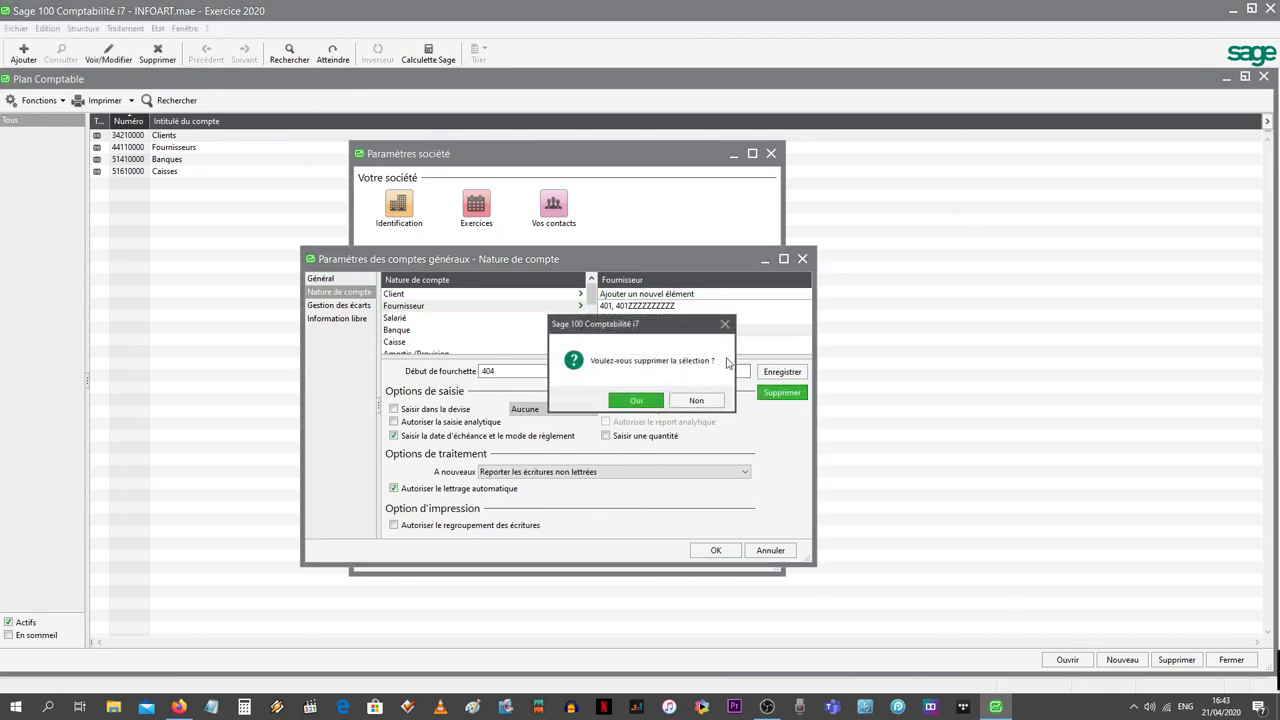
pyautogui.click(636, 400)
pyautogui.click(680, 318)
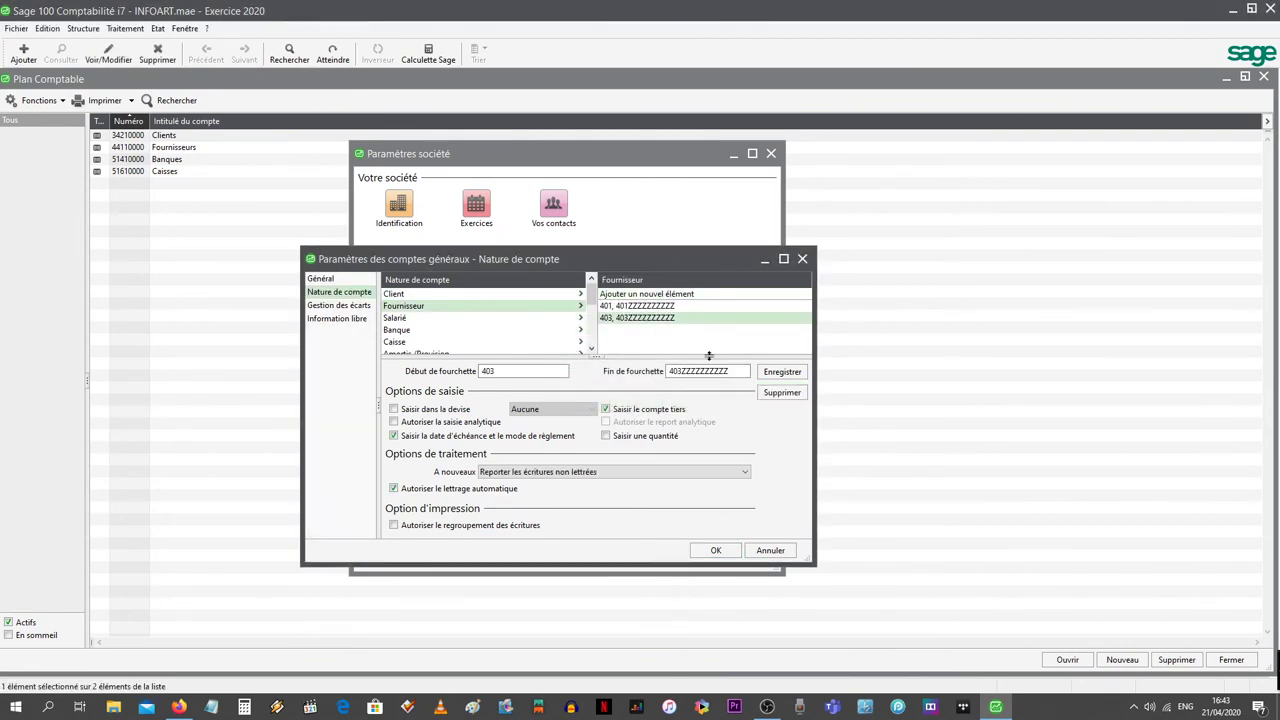
pyautogui.click(765, 394)
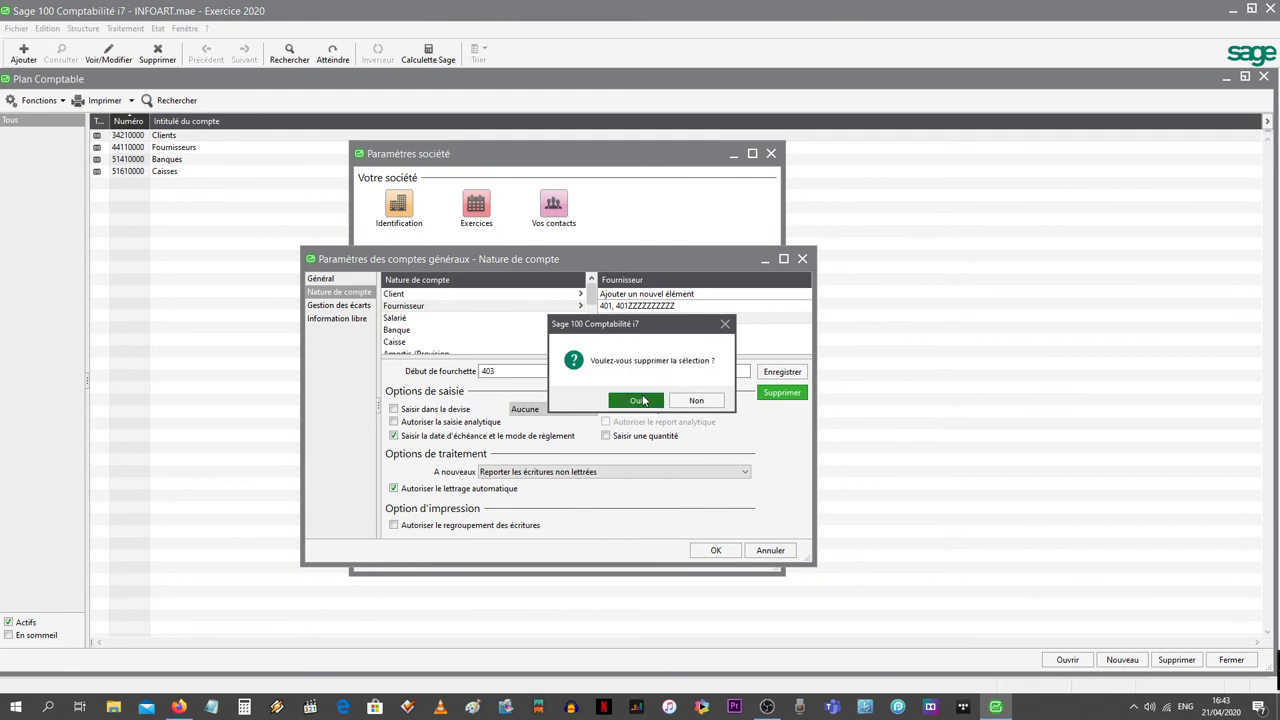
pyautogui.click(643, 400)
pyautogui.click(636, 308)
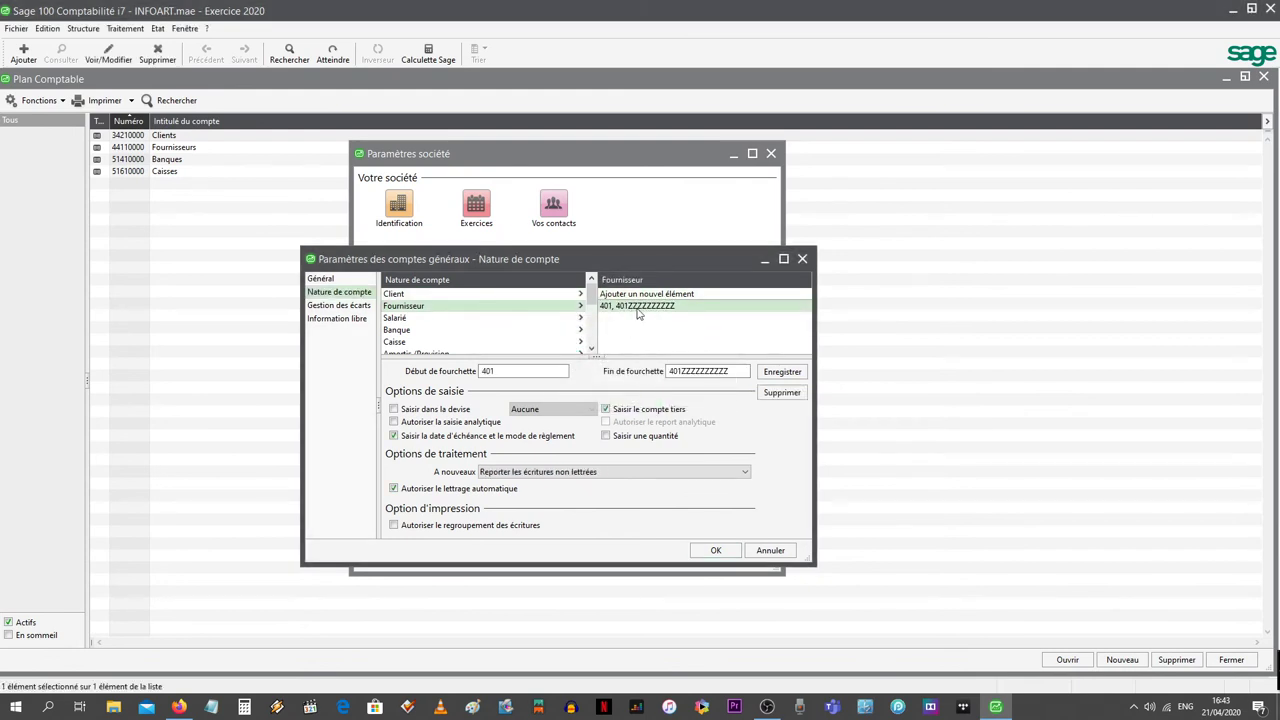
pyautogui.click(776, 394)
pyautogui.click(651, 408)
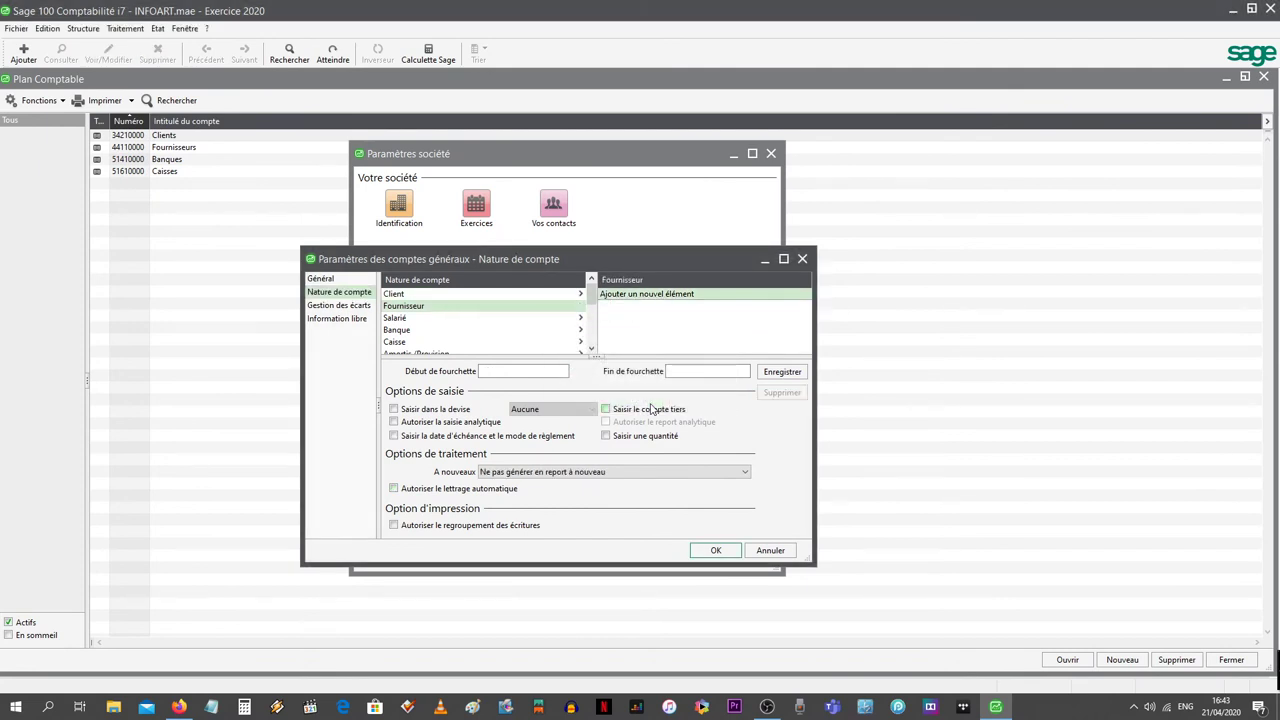
# Define a new account range for the Fournisseur nature from 441 to 441ZZZZZ.
pyautogui.click(442, 311)
pyautogui.click(521, 371)
pyautogui.write('441')
pyautogui.click(670, 372)
pyautogui.write('441')
pyautogui.write('ZZZZZ')
# Save the Fournisseur 441 range with third-party account, due date and payment method entry, automatic lettrage, and A nouveaux set to Reporter le solde du compte.
pyautogui.click(393, 442)
pyautogui.click(617, 474)
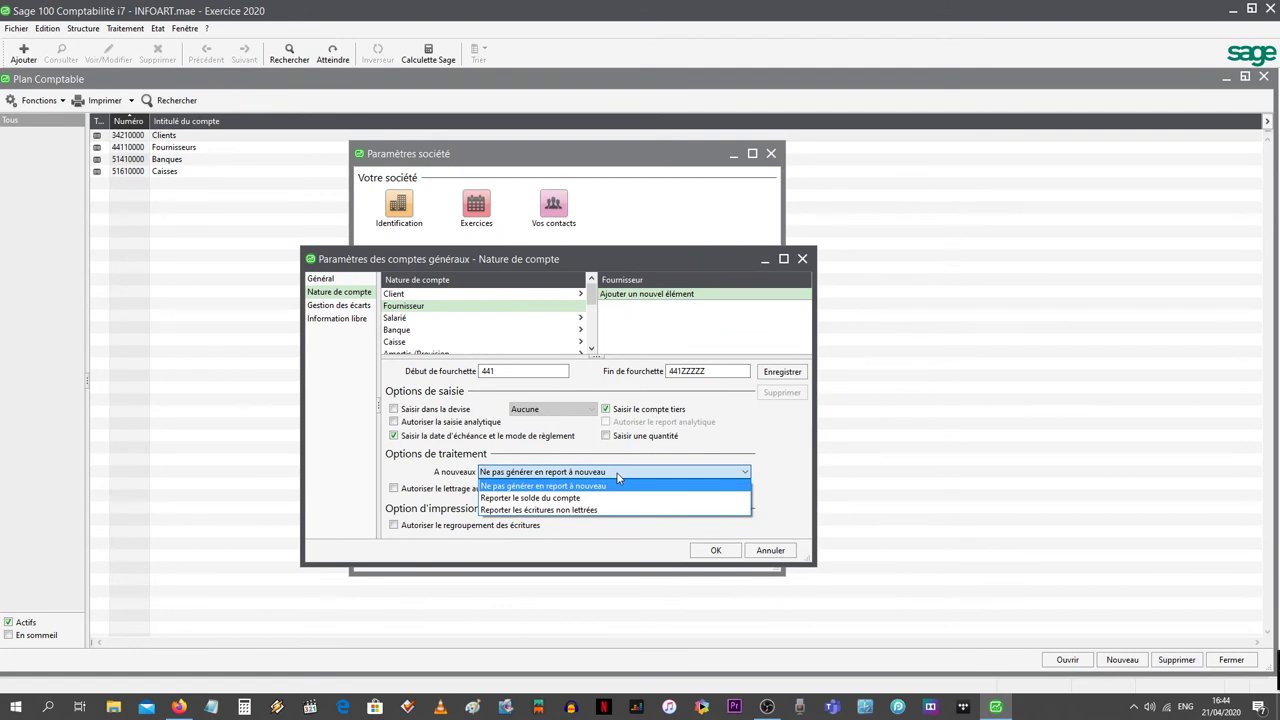
pyautogui.click(533, 500)
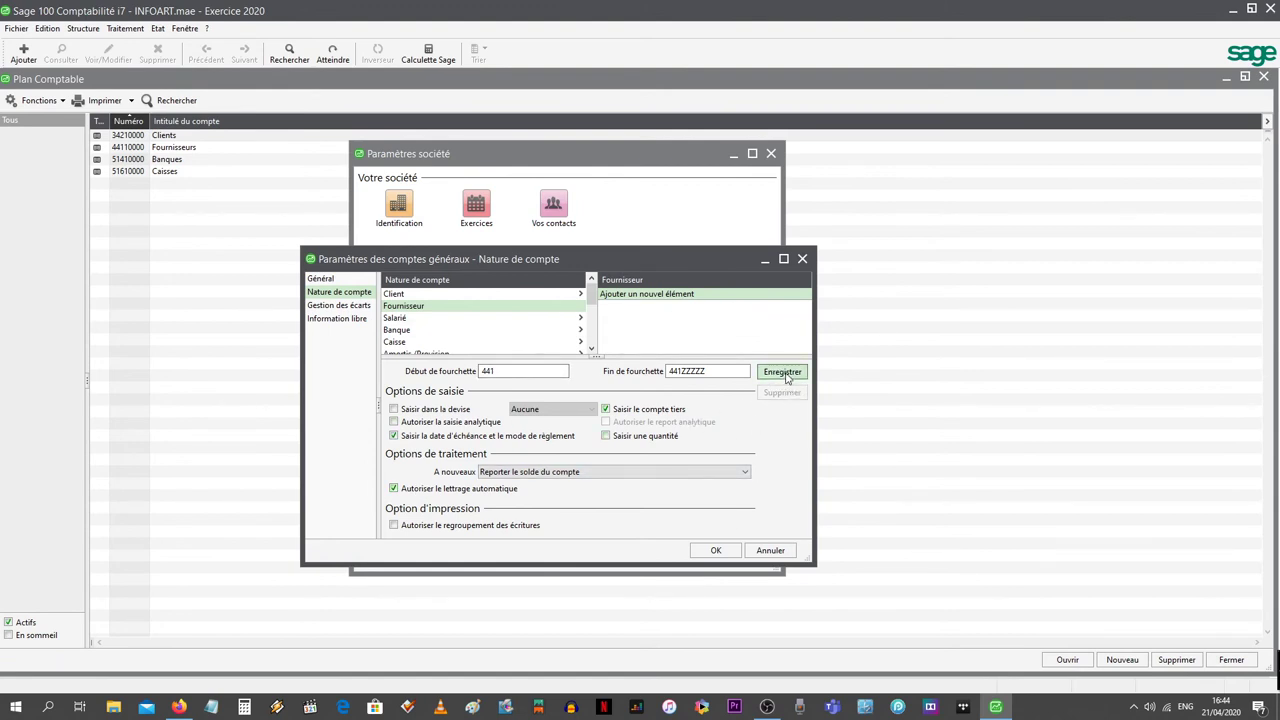
pyautogui.click(785, 376)
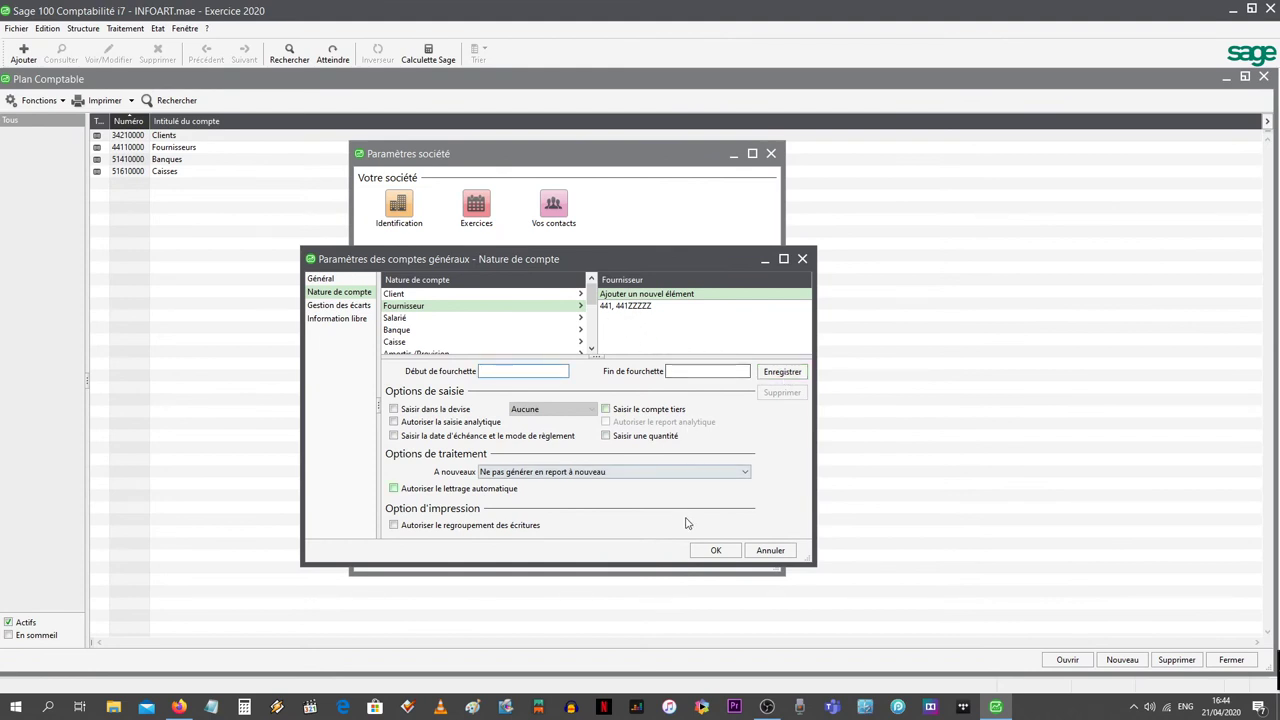
# Validate the account nature settings and close the company parameters.
pyautogui.click(703, 552)
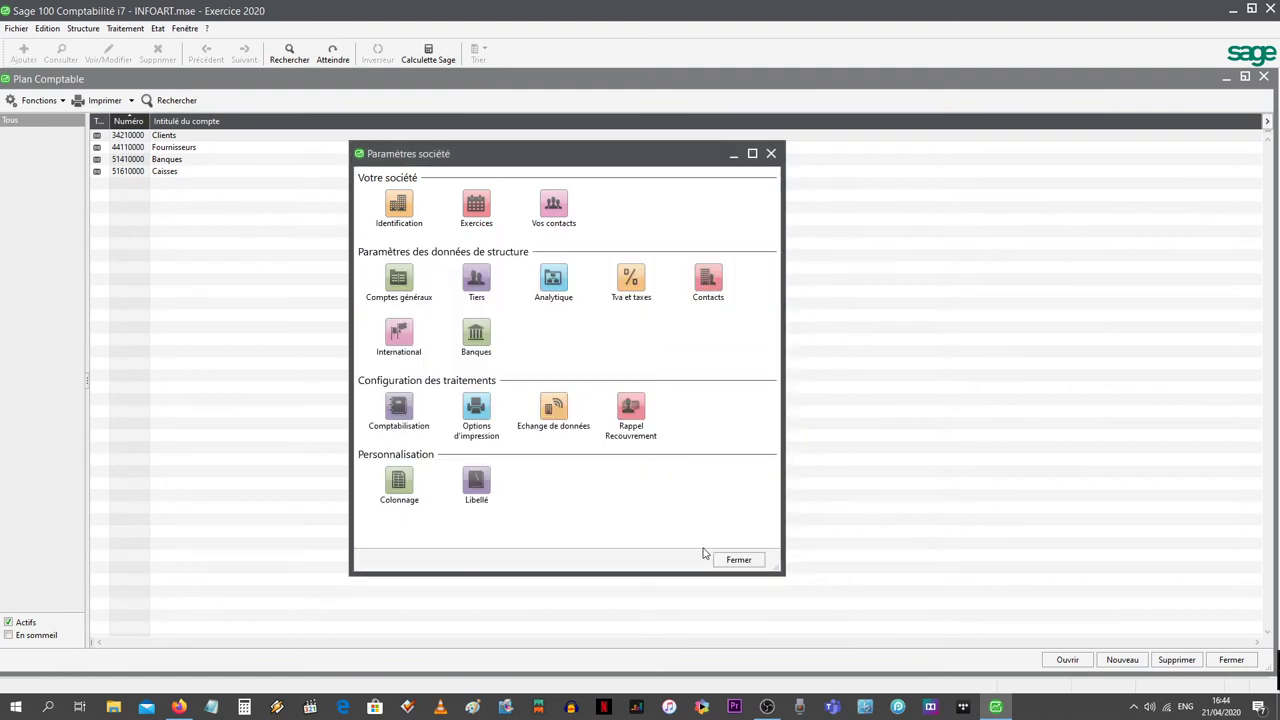
pyautogui.click(720, 560)
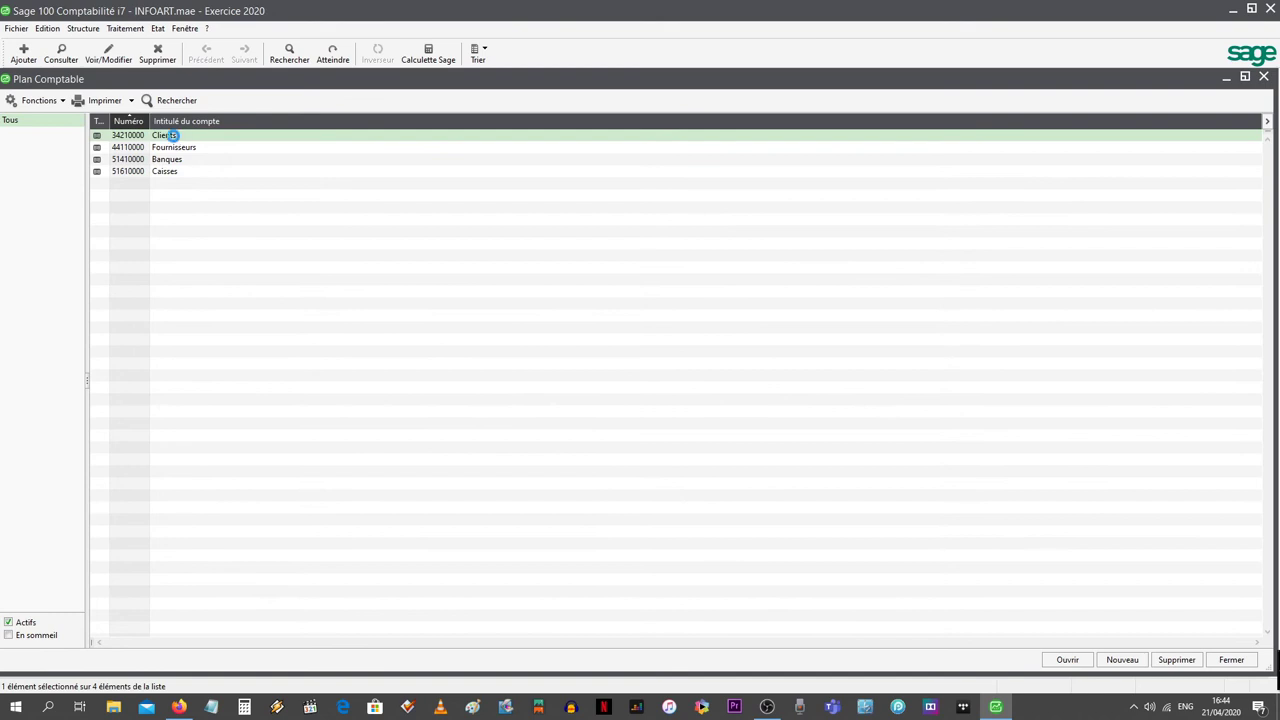
# Copy the title of the general account Clients from its record and close the record.
pyautogui.doubleClick(168, 135)
pyautogui.click(529, 296)
pyautogui.doubleClick(529, 296)
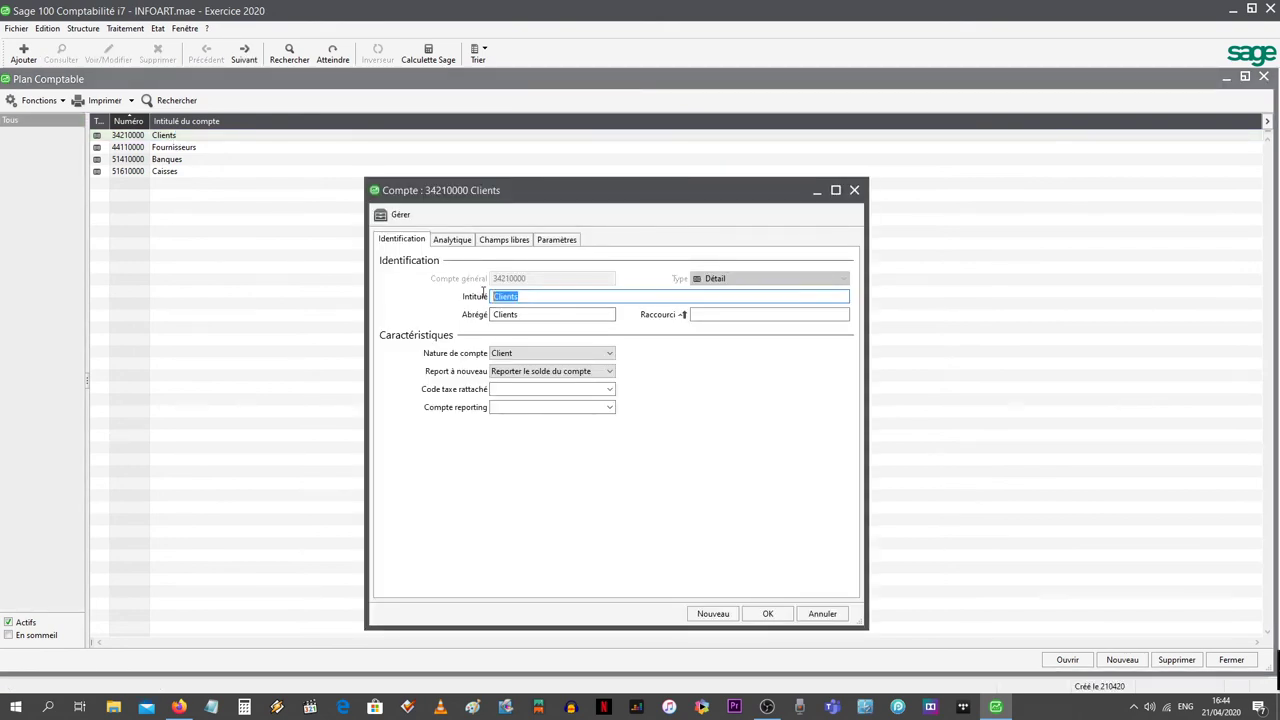
pyautogui.rightClick(495, 292)
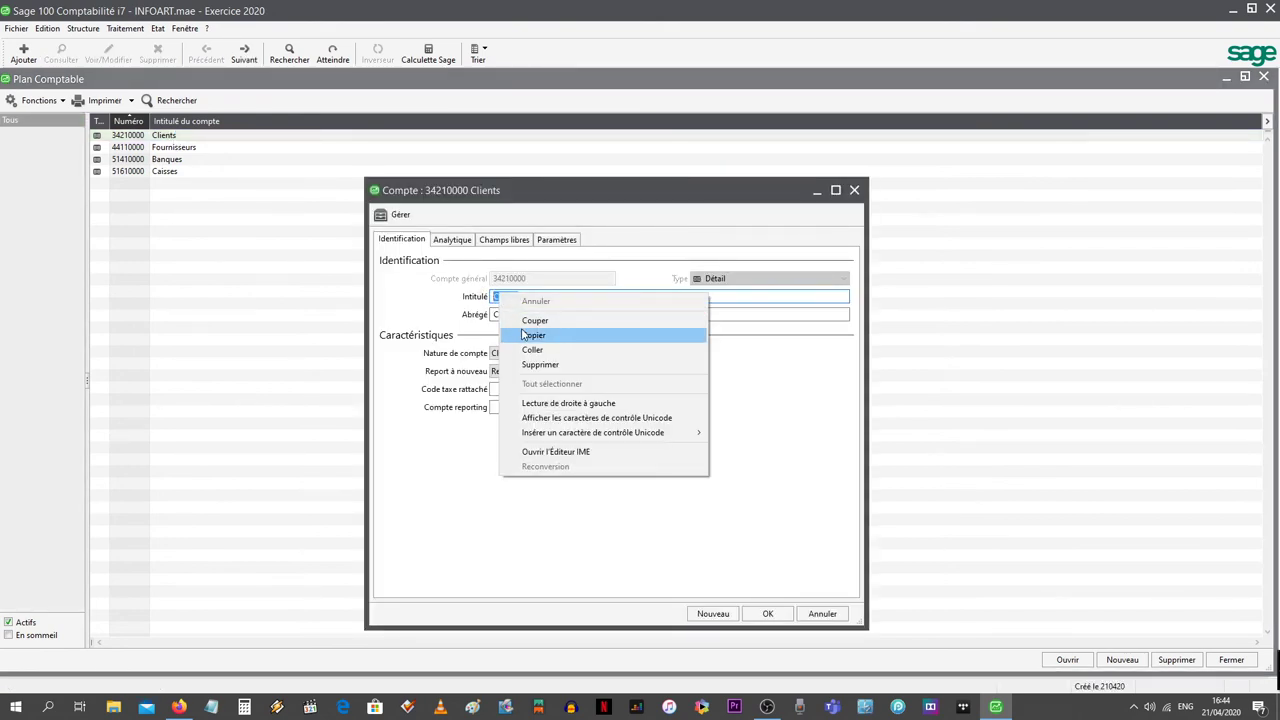
pyautogui.click(521, 334)
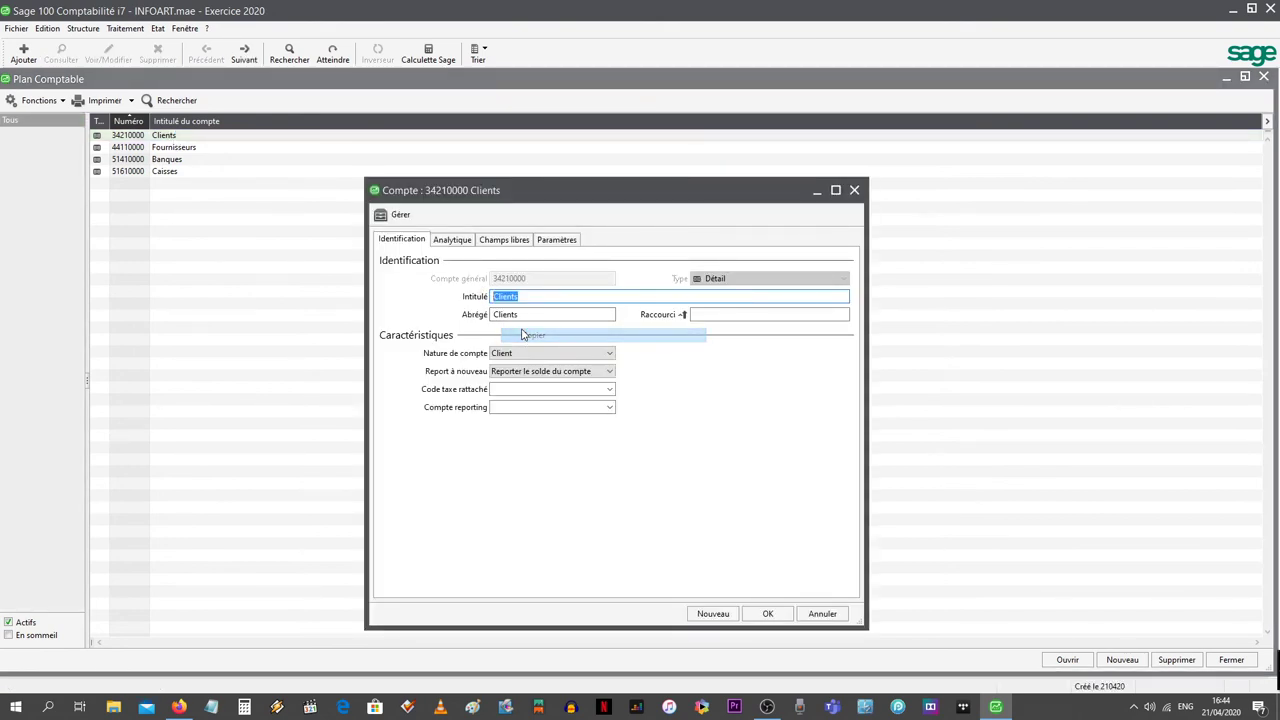
pyautogui.click(853, 191)
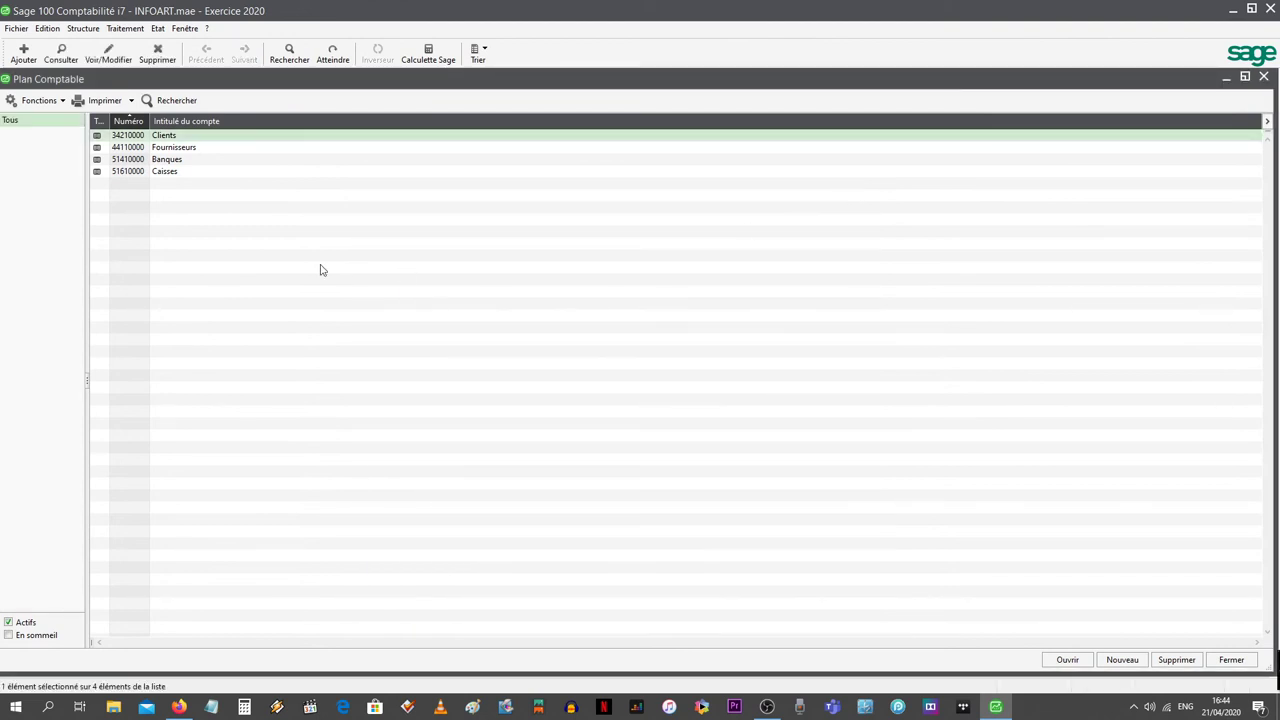
pyautogui.rightClick(166, 139)
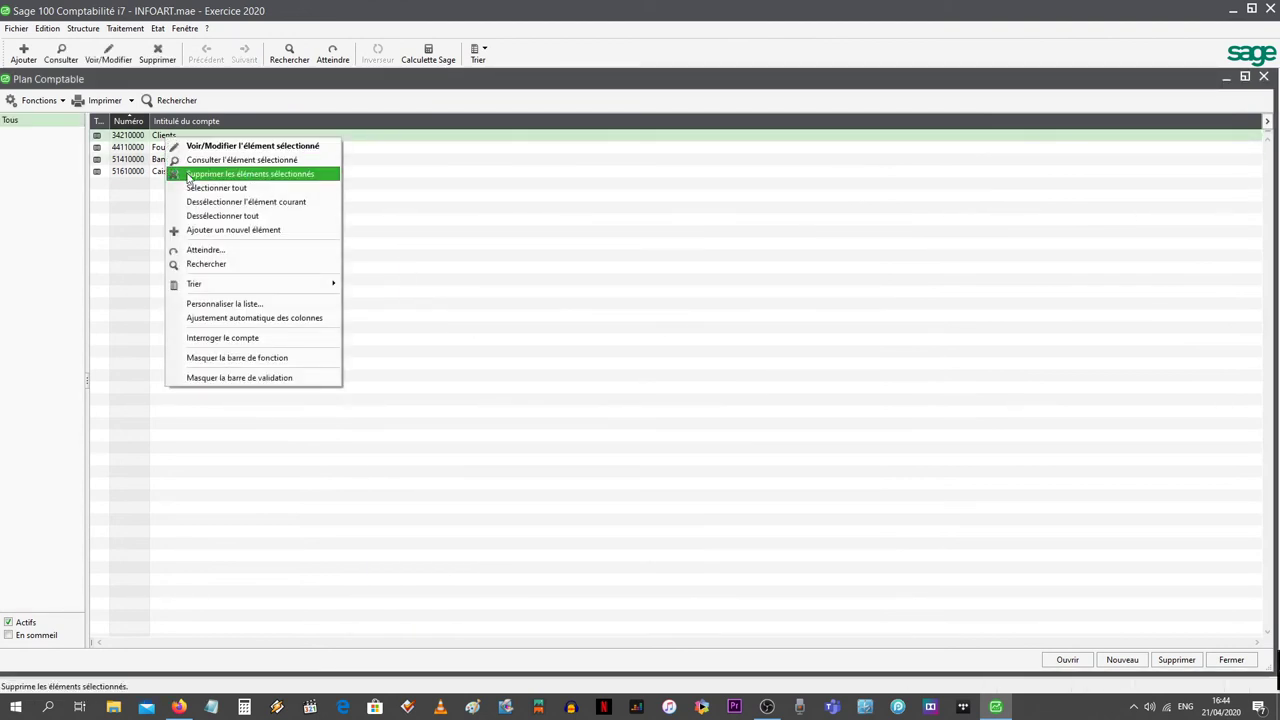
pyautogui.click(482, 291)
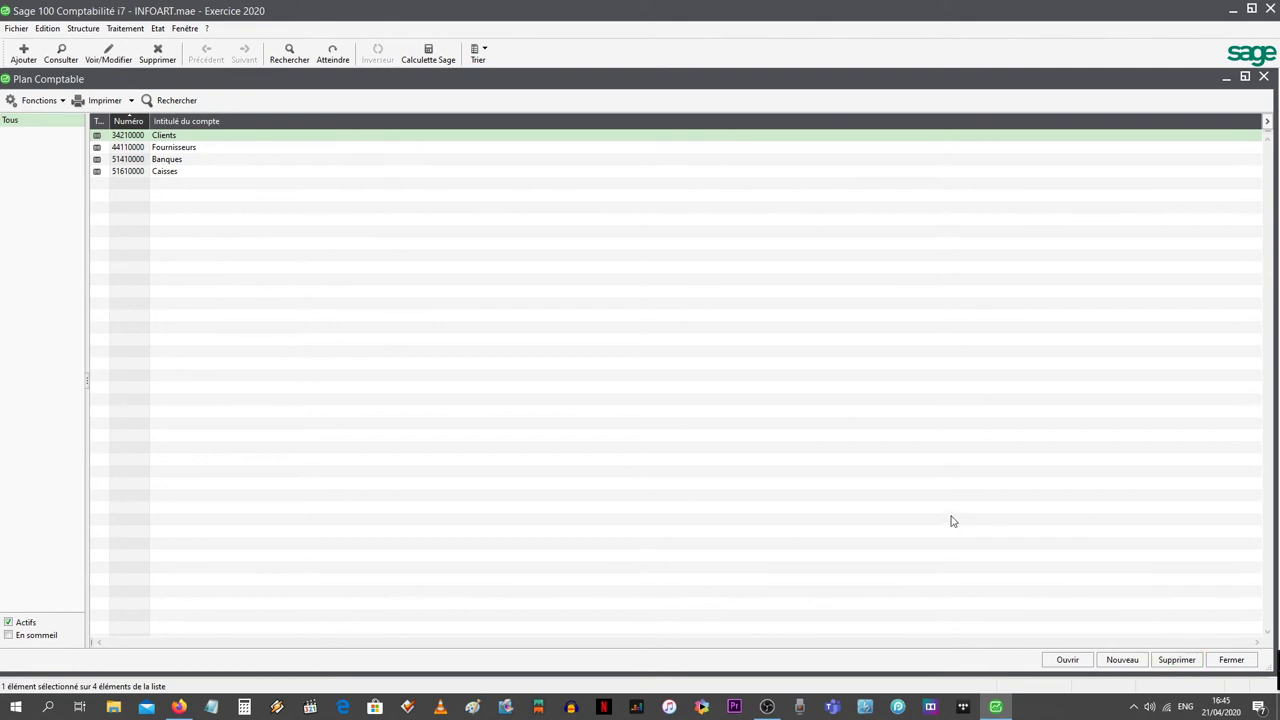
pyautogui.rightClick(171, 137)
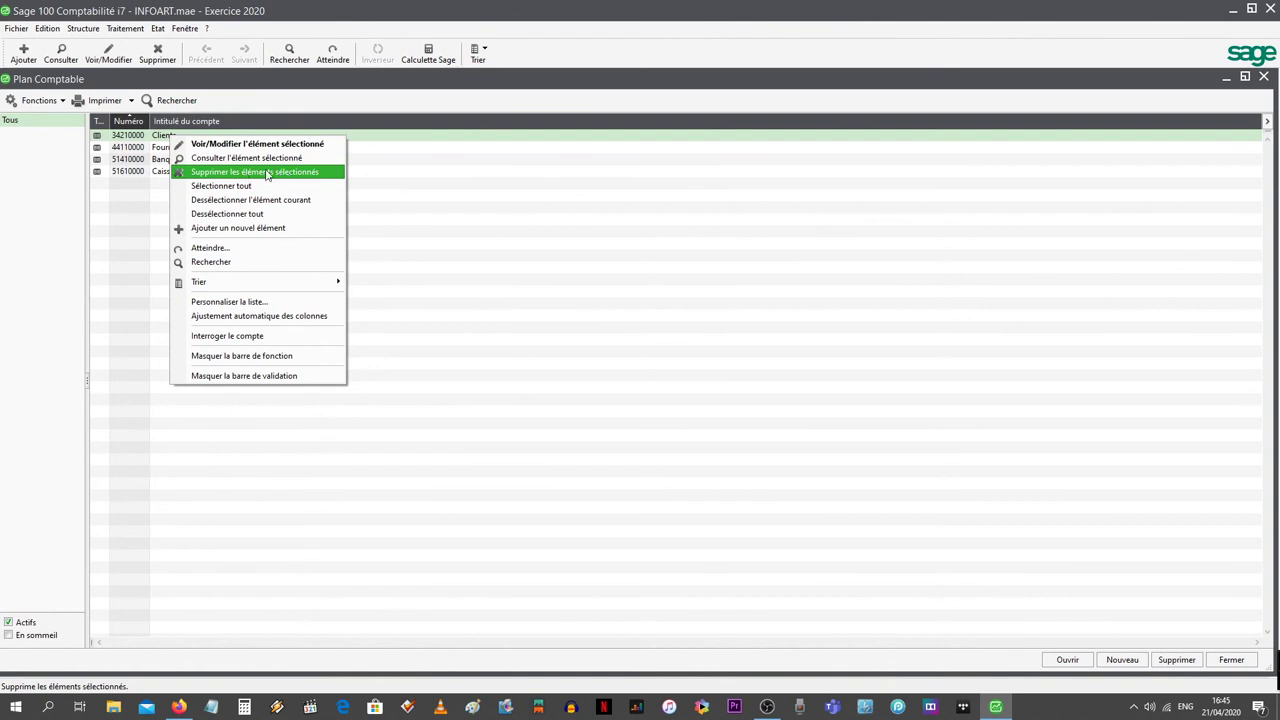
pyautogui.click(440, 246)
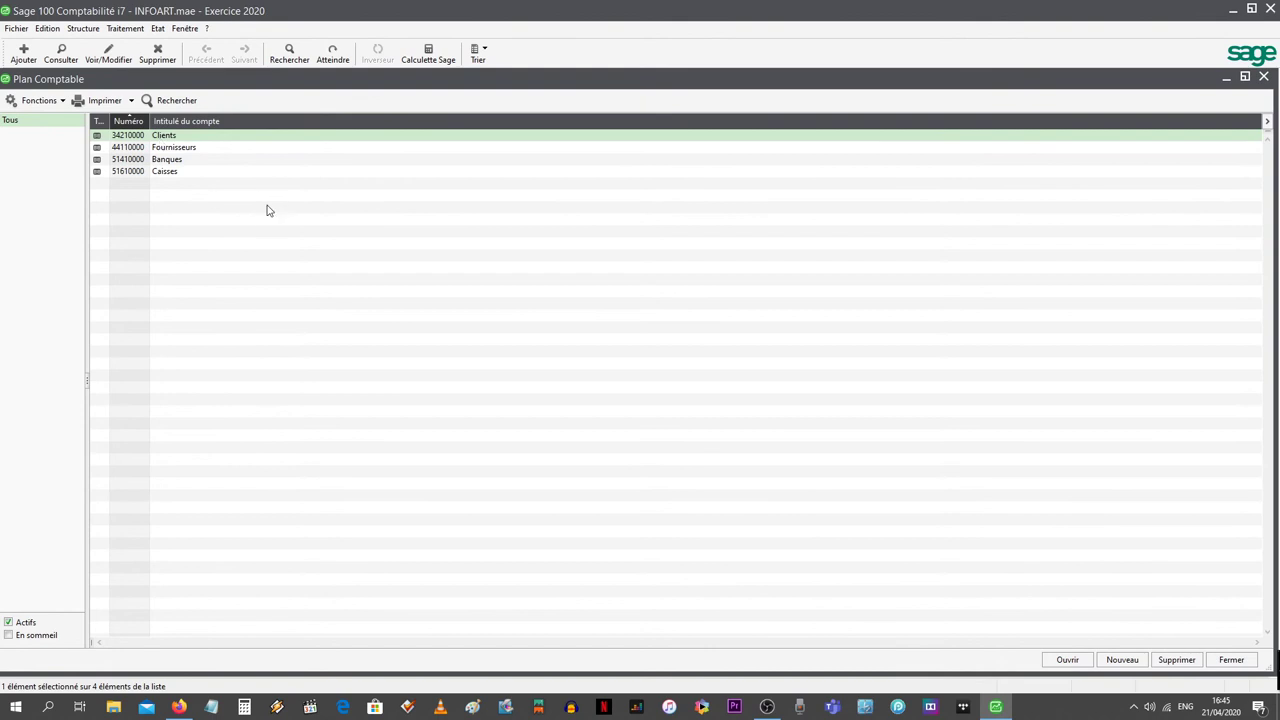
pyautogui.keyDown('shift'); pyautogui.click(169, 173); pyautogui.keyUp('shift')
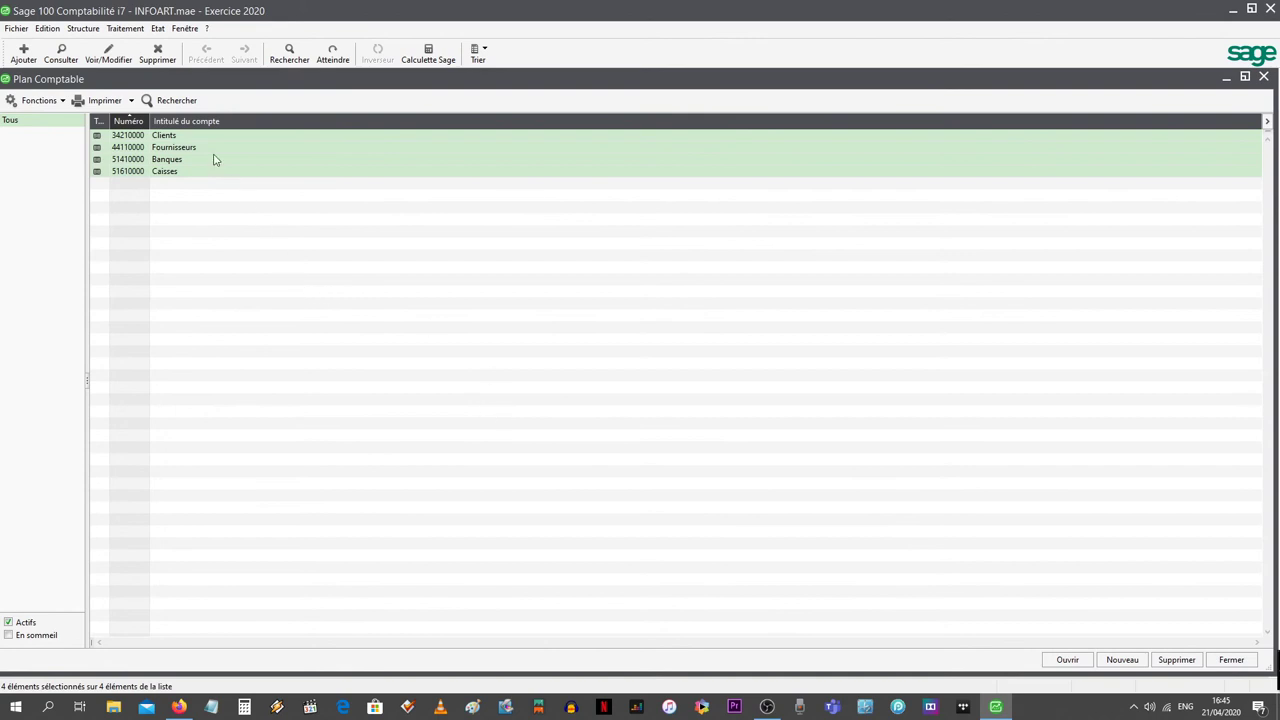
# Delete the Clients account from the chart of accounts and confirm the deletion.
pyautogui.click(181, 135)
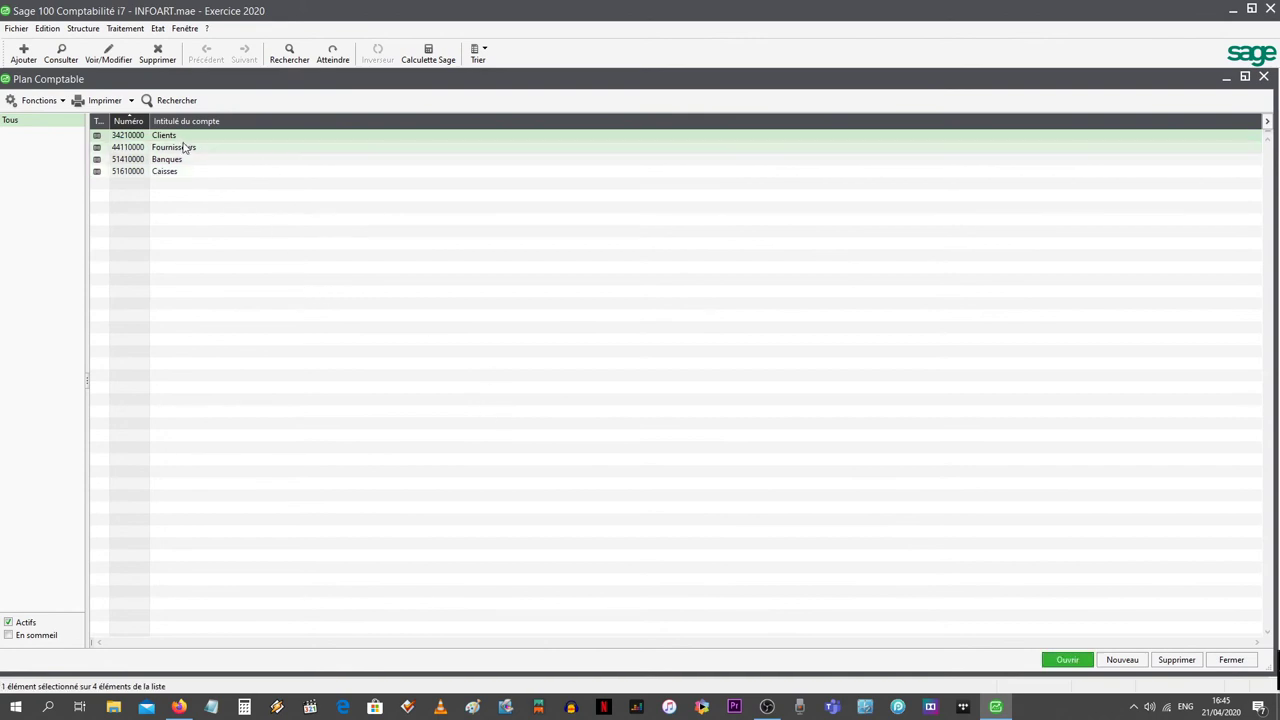
pyautogui.rightClick(181, 141)
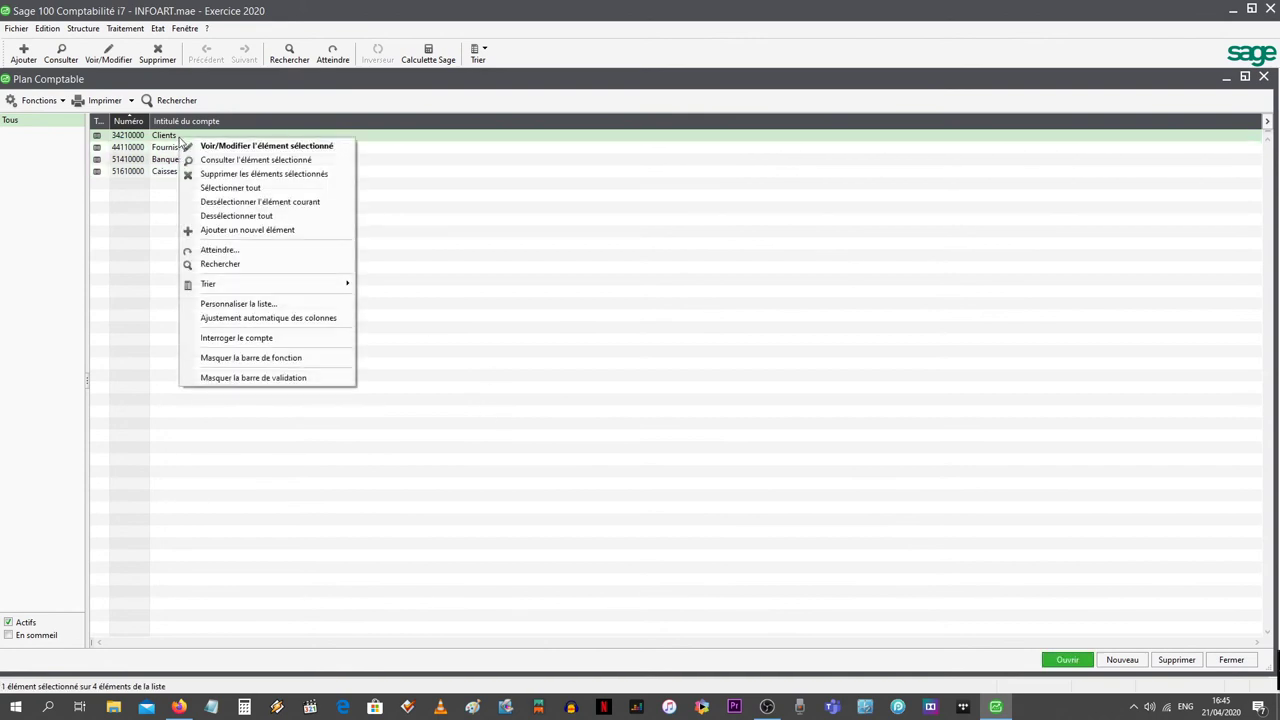
pyautogui.click(274, 174)
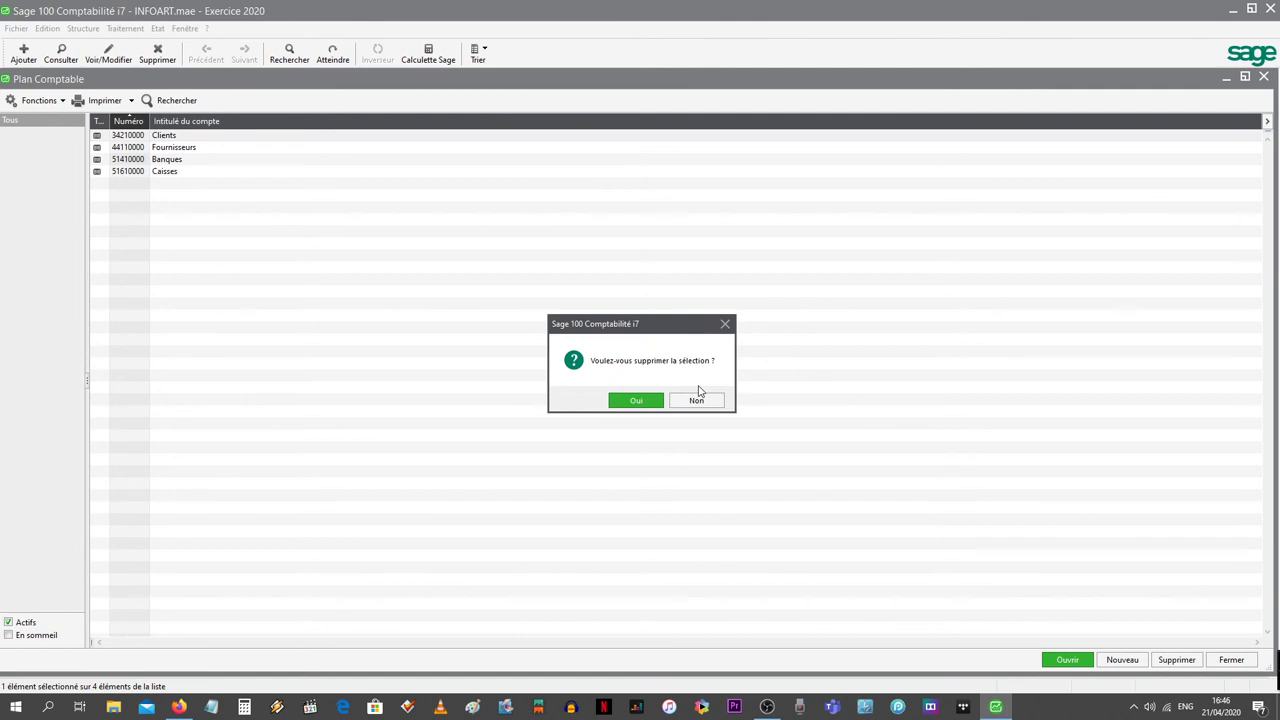
pyautogui.click(638, 406)
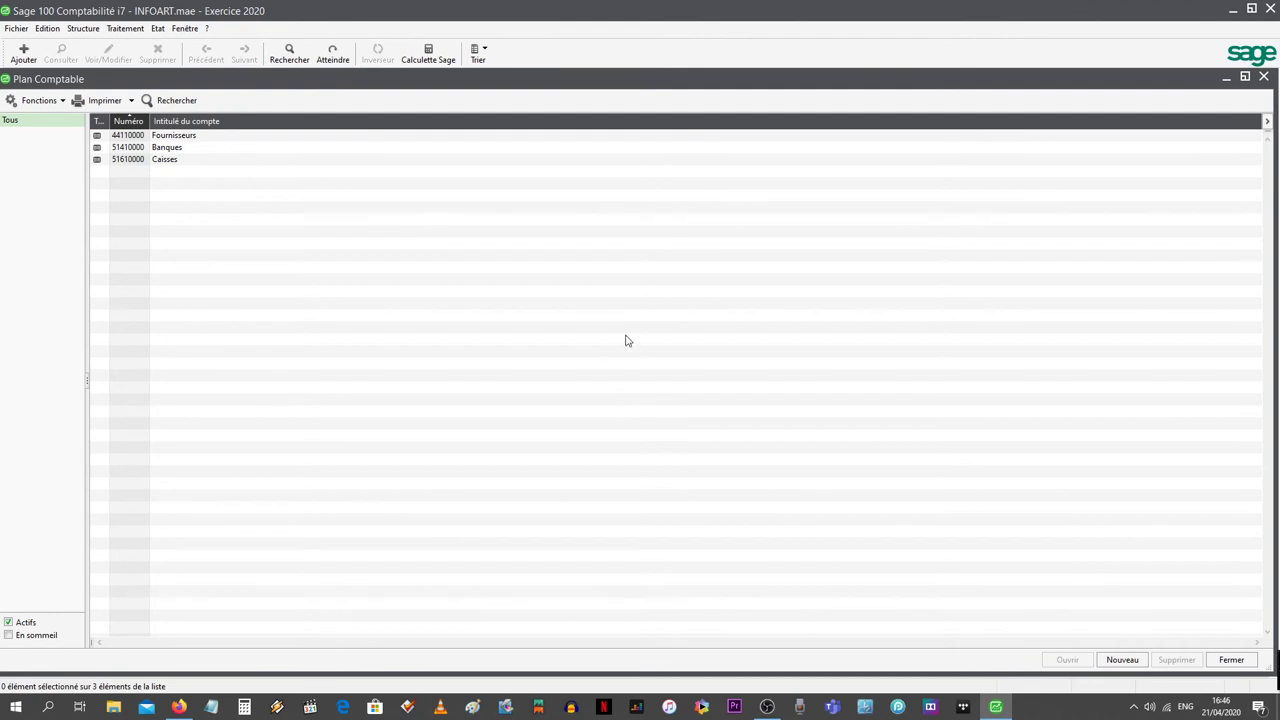
# Create general account 3421 titled Clients, choosing to validate it and quit the assistant.
pyautogui.click(1123, 661)
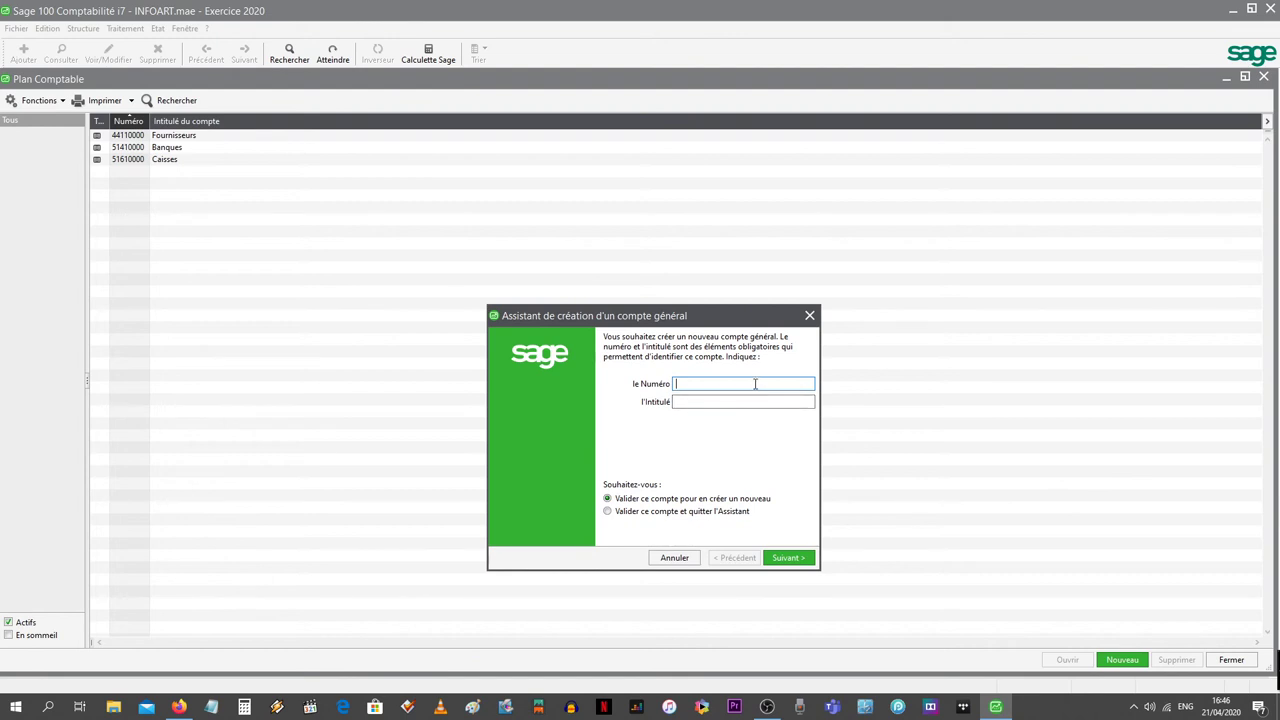
pyautogui.write('3421')
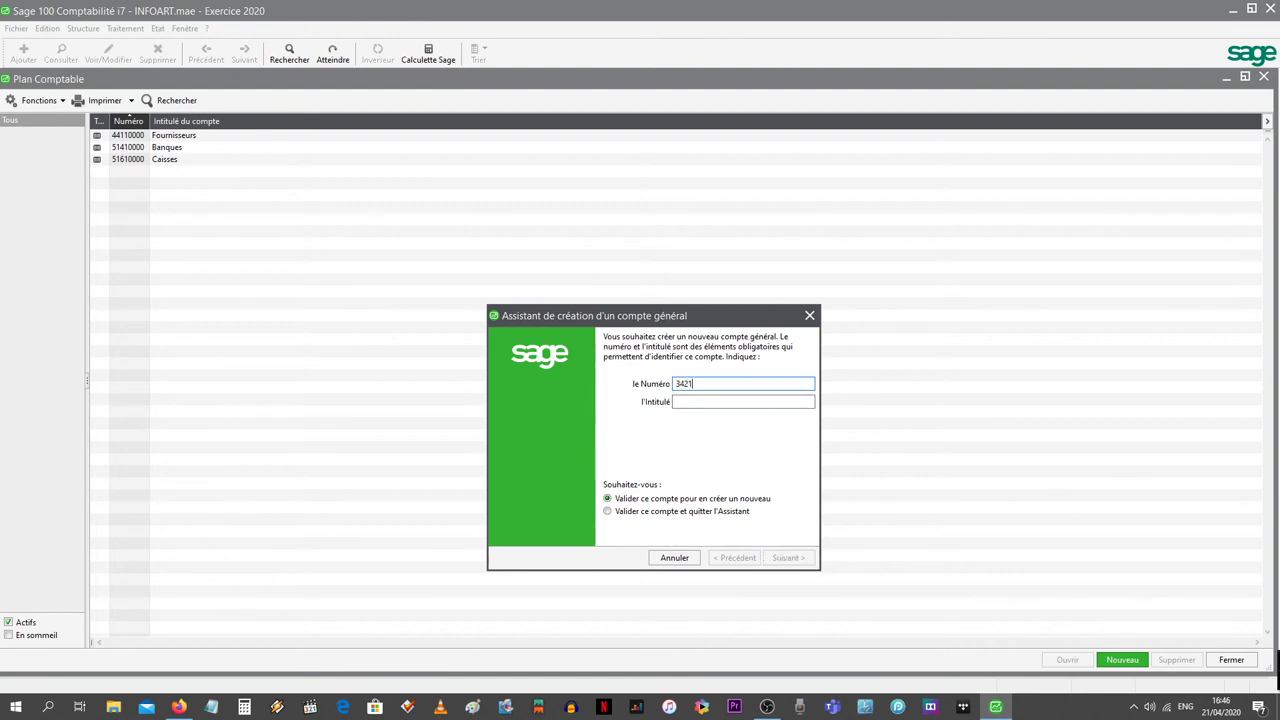
pyautogui.click(727, 406)
pyautogui.write('Clients')
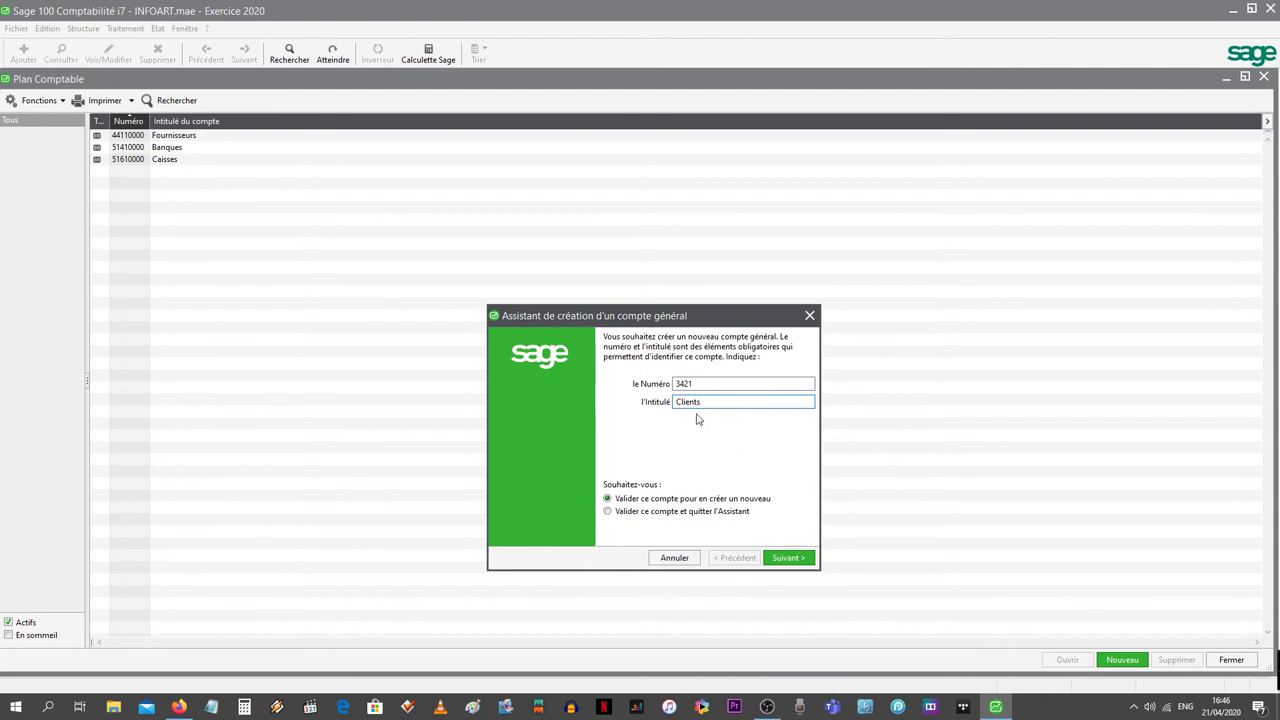
pyautogui.click(612, 514)
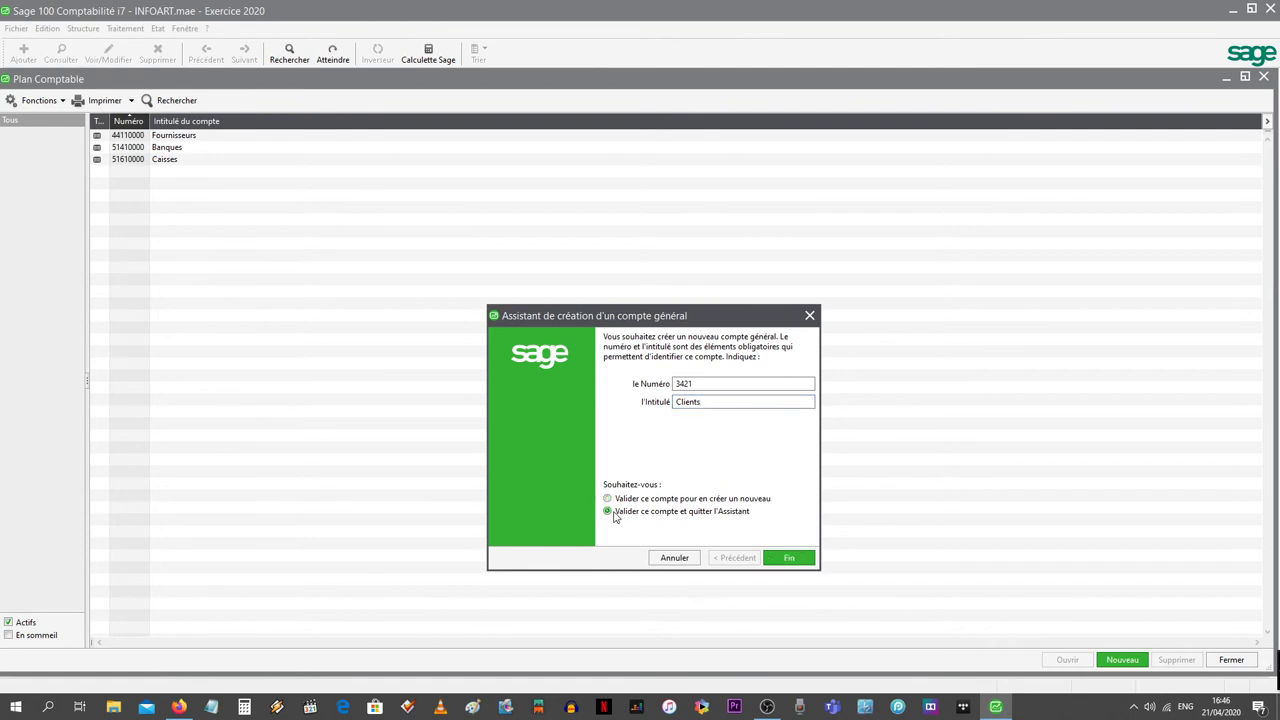
pyautogui.click(787, 557)
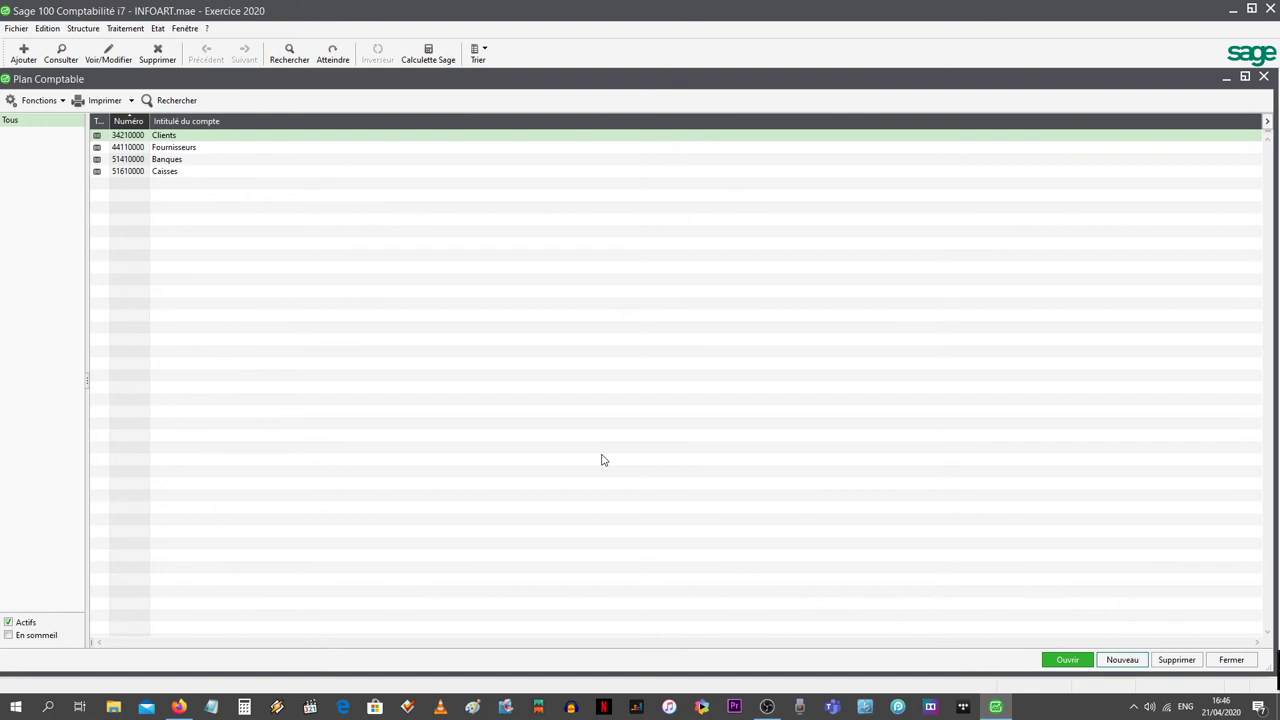
# Check the nature and Report à nouveau setting in the Clients account record, and close it.
pyautogui.doubleClick(173, 140)
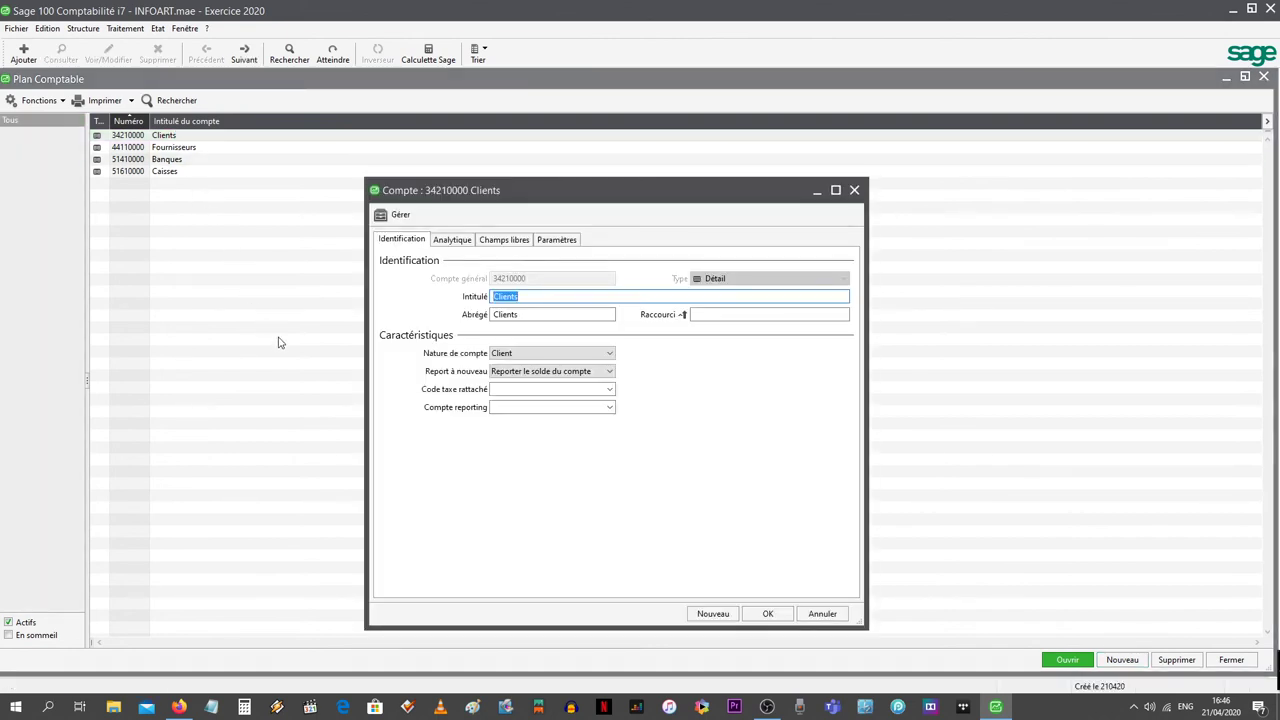
pyautogui.click(493, 371)
pyautogui.click(768, 613)
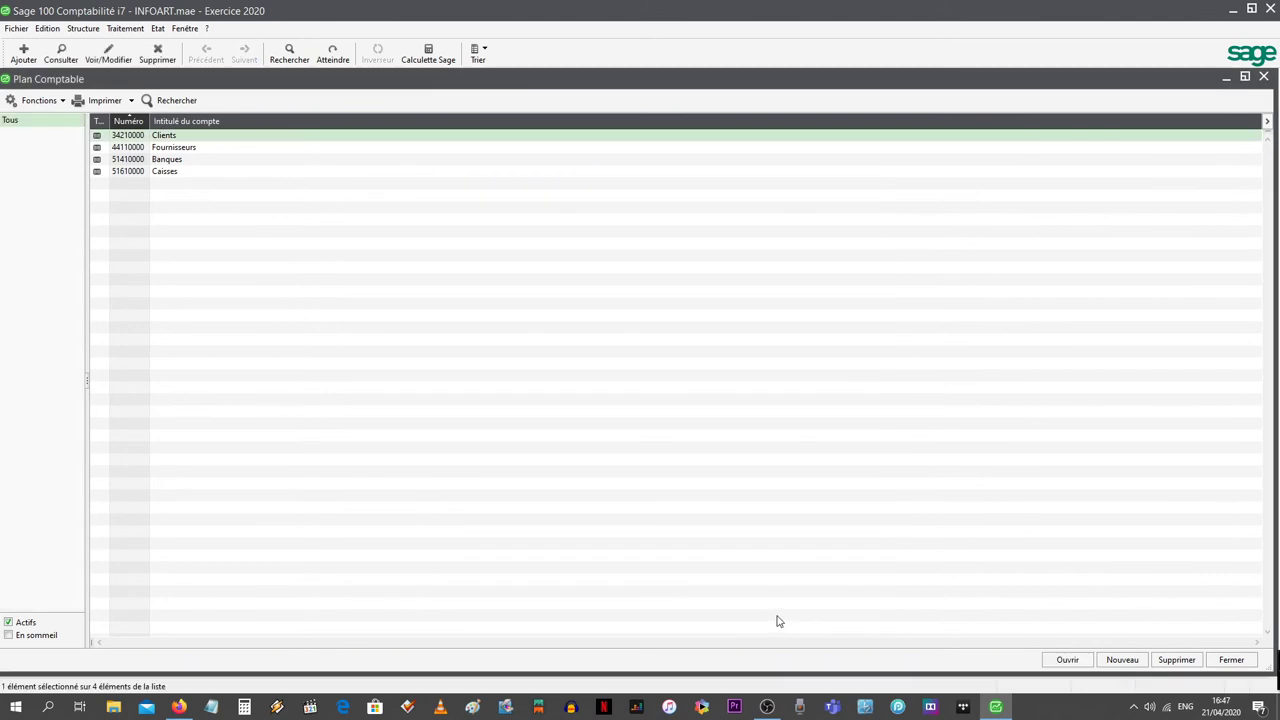
# Check the Fournisseurs account's nature in its record, and delete this account from the chart of accounts.
pyautogui.doubleClick(182, 152)
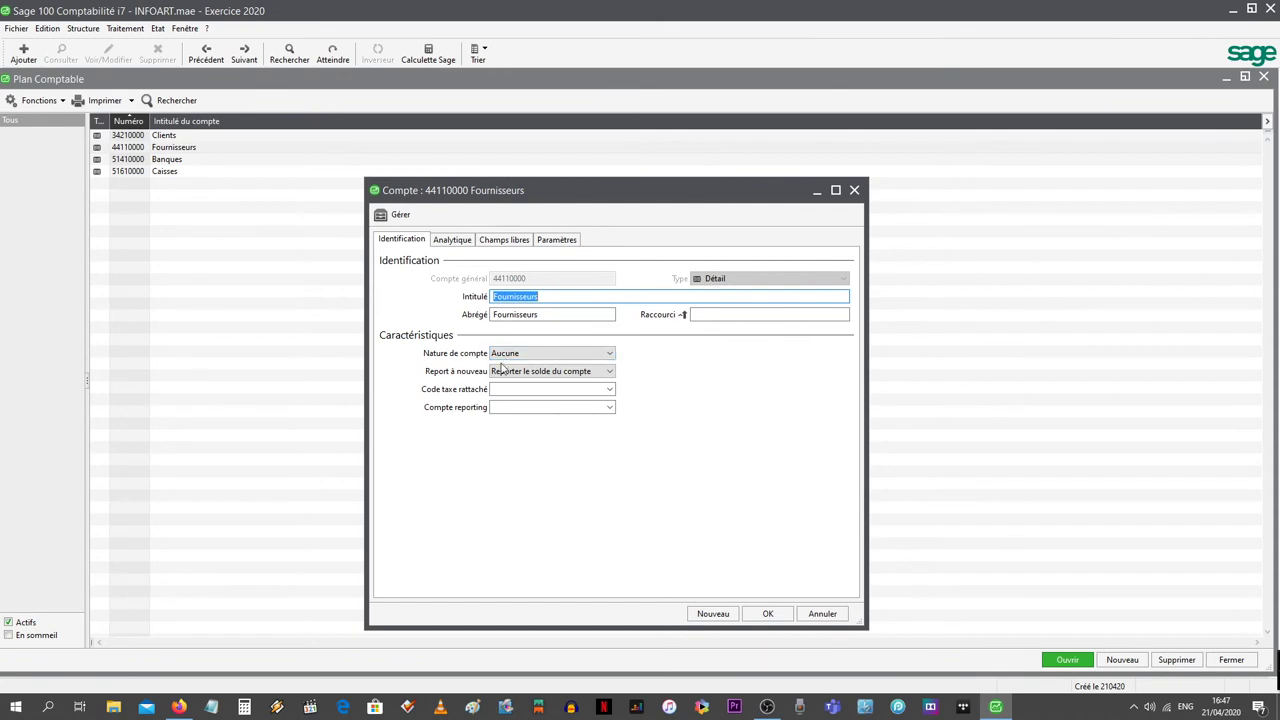
pyautogui.click(810, 614)
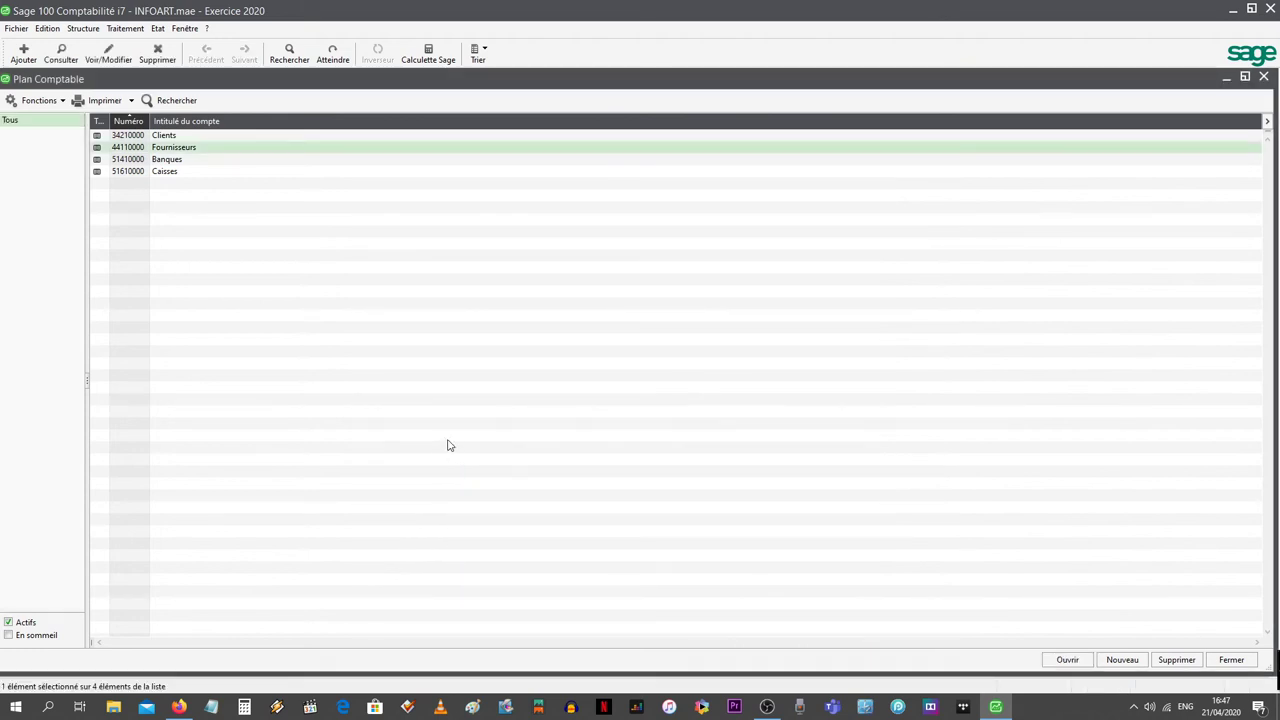
pyautogui.rightClick(180, 152)
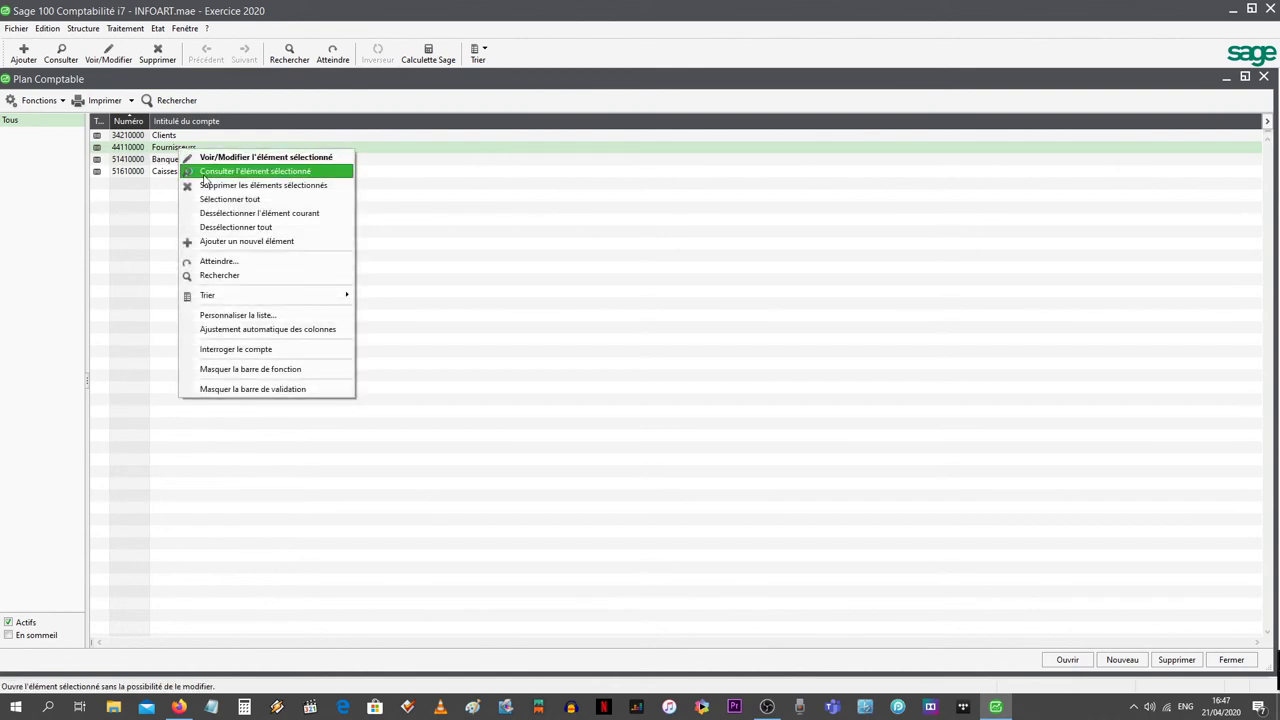
pyautogui.click(206, 185)
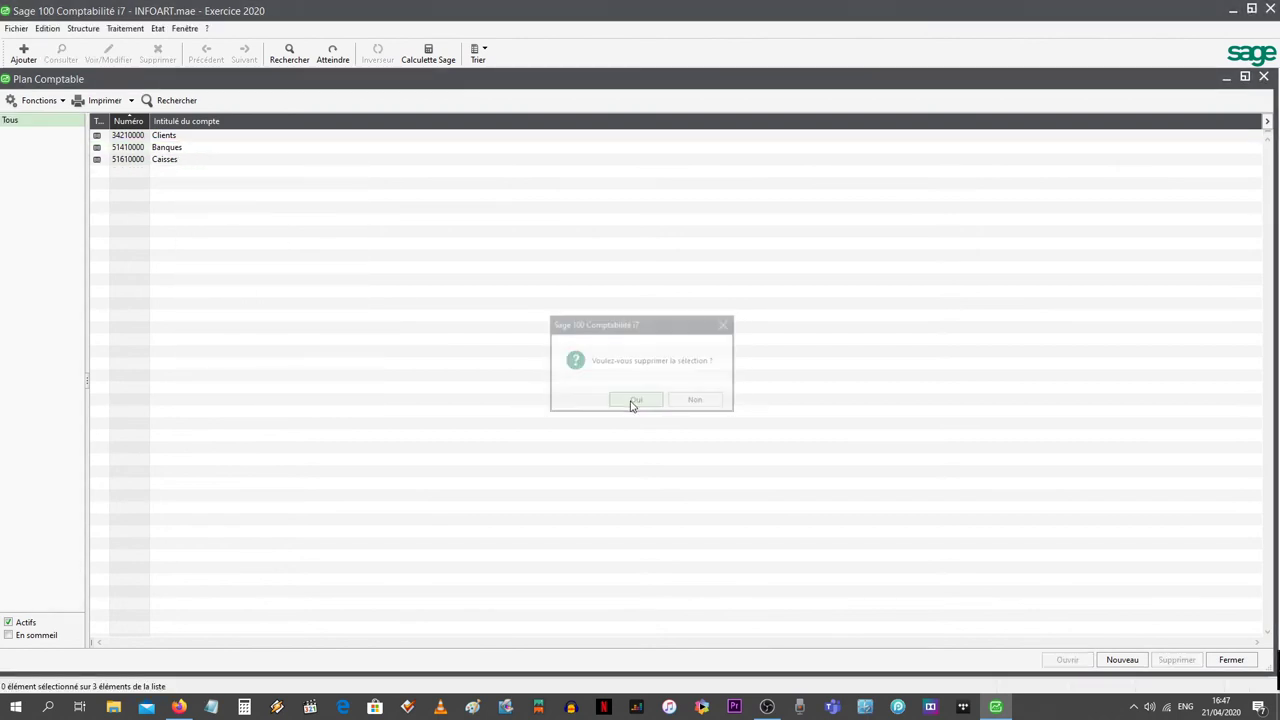
pyautogui.click(634, 401)
# Create general account 4411 titled Fournisseurs, choosing to validate it and quit the assistant.
pyautogui.click(1120, 660)
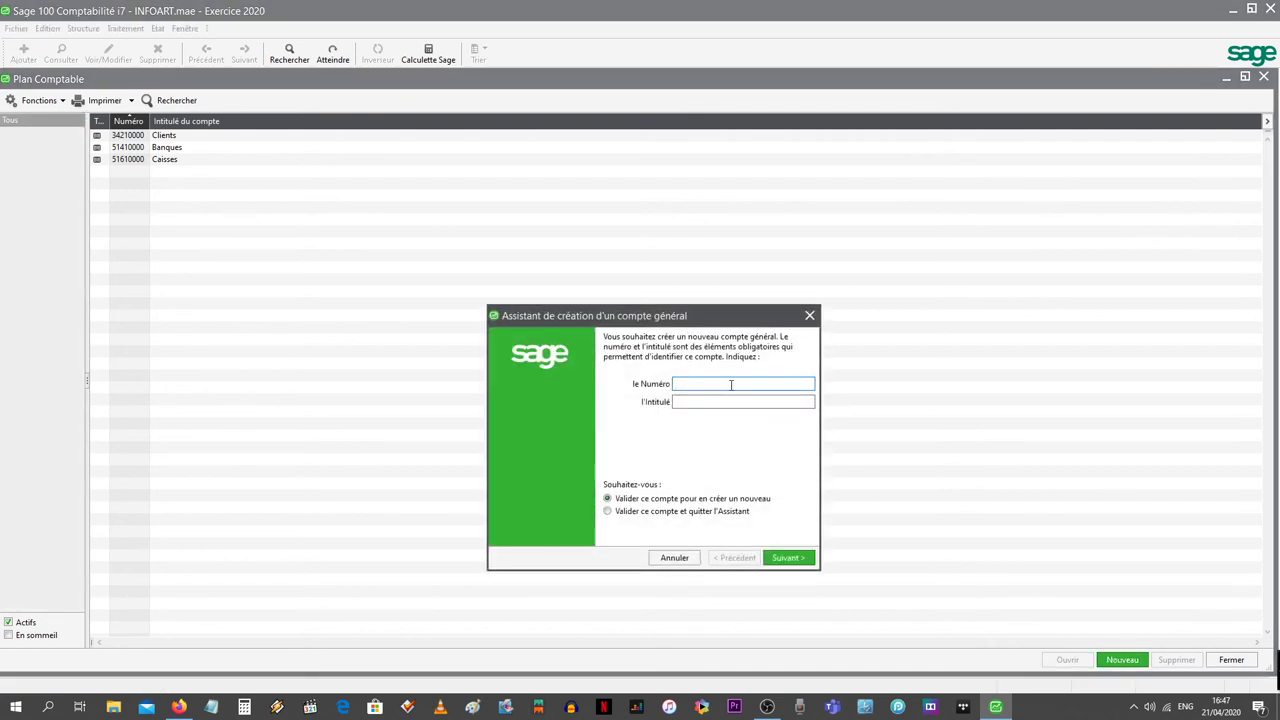
pyautogui.write('4411')
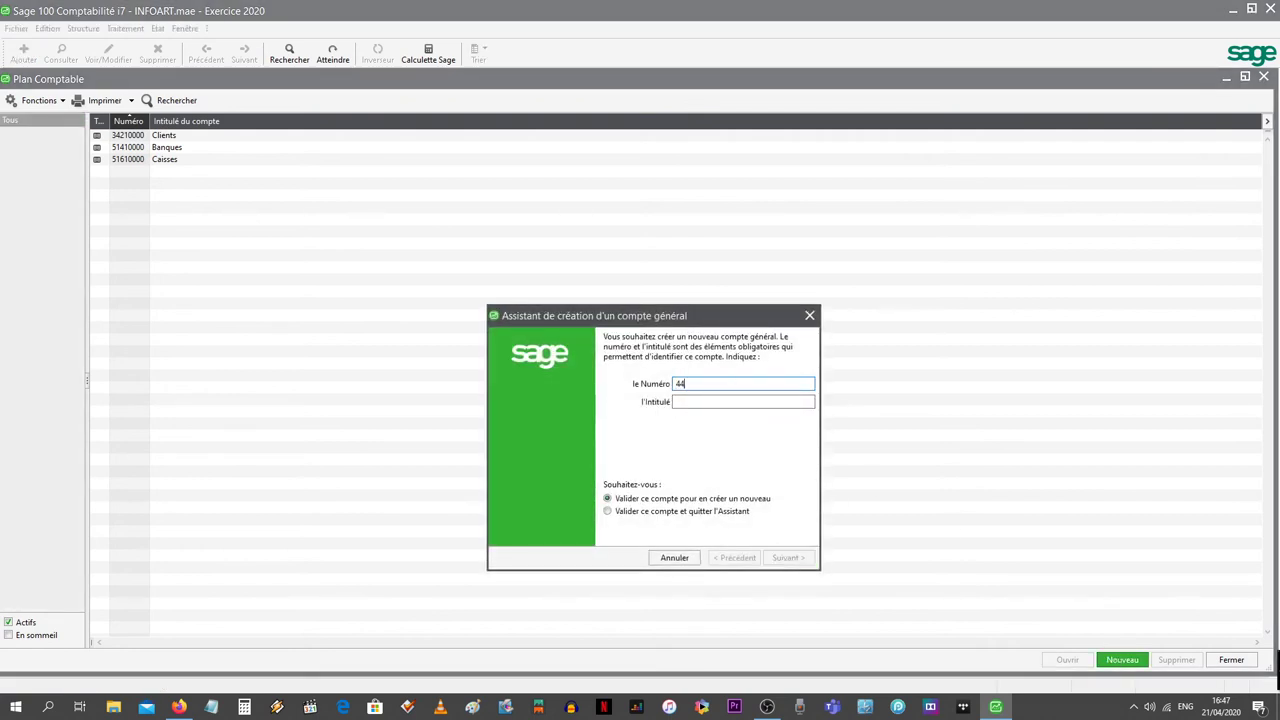
pyautogui.click(738, 401)
pyautogui.write('Fou')
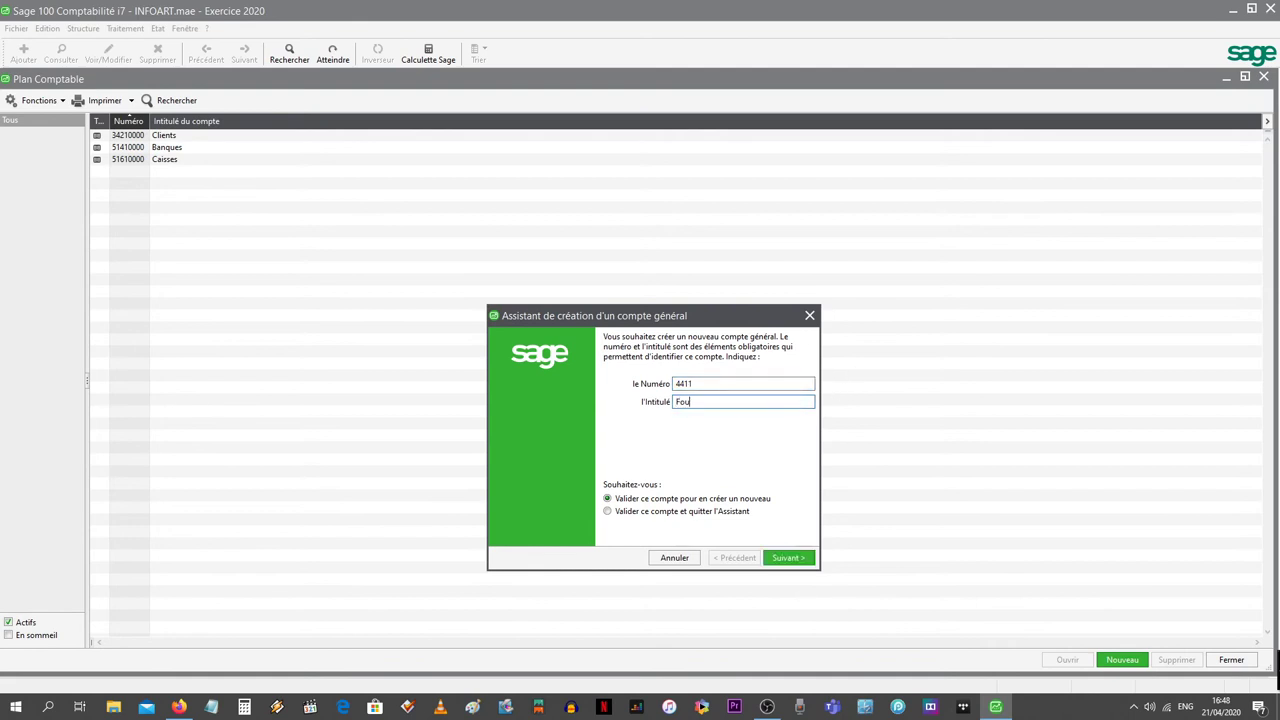
pyautogui.write('rnisseurs')
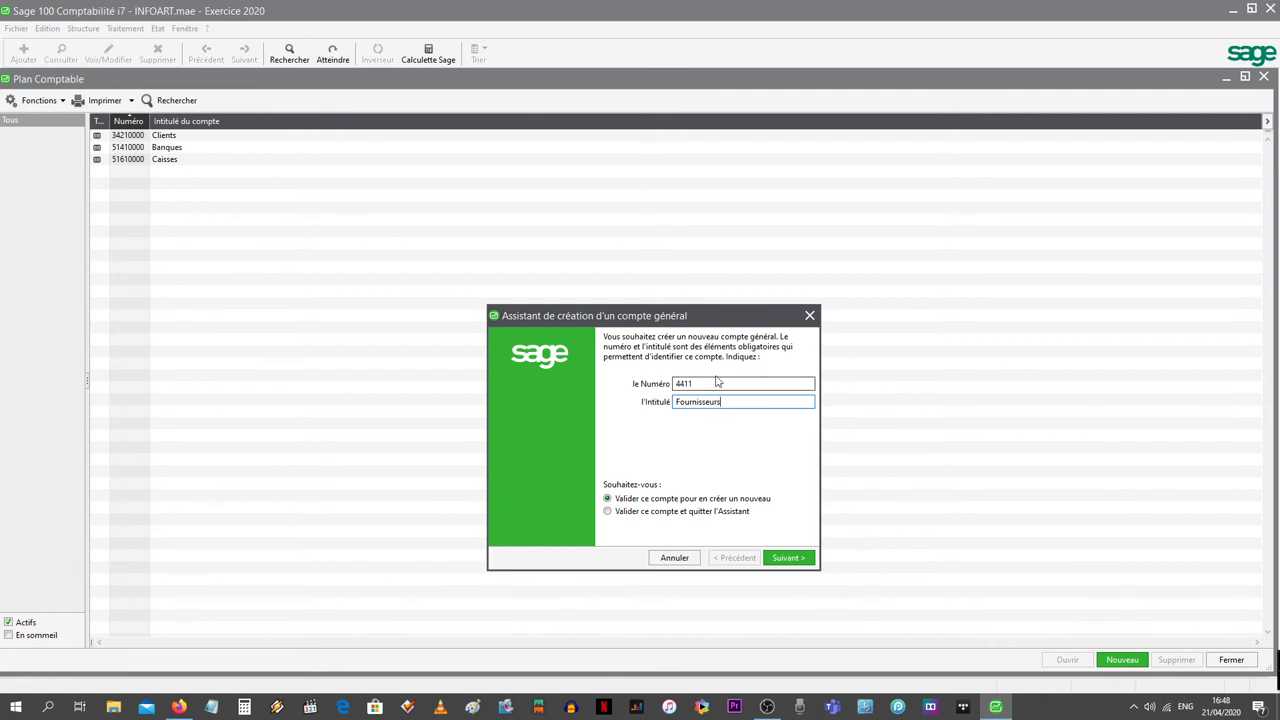
pyautogui.click(665, 512)
pyautogui.click(798, 562)
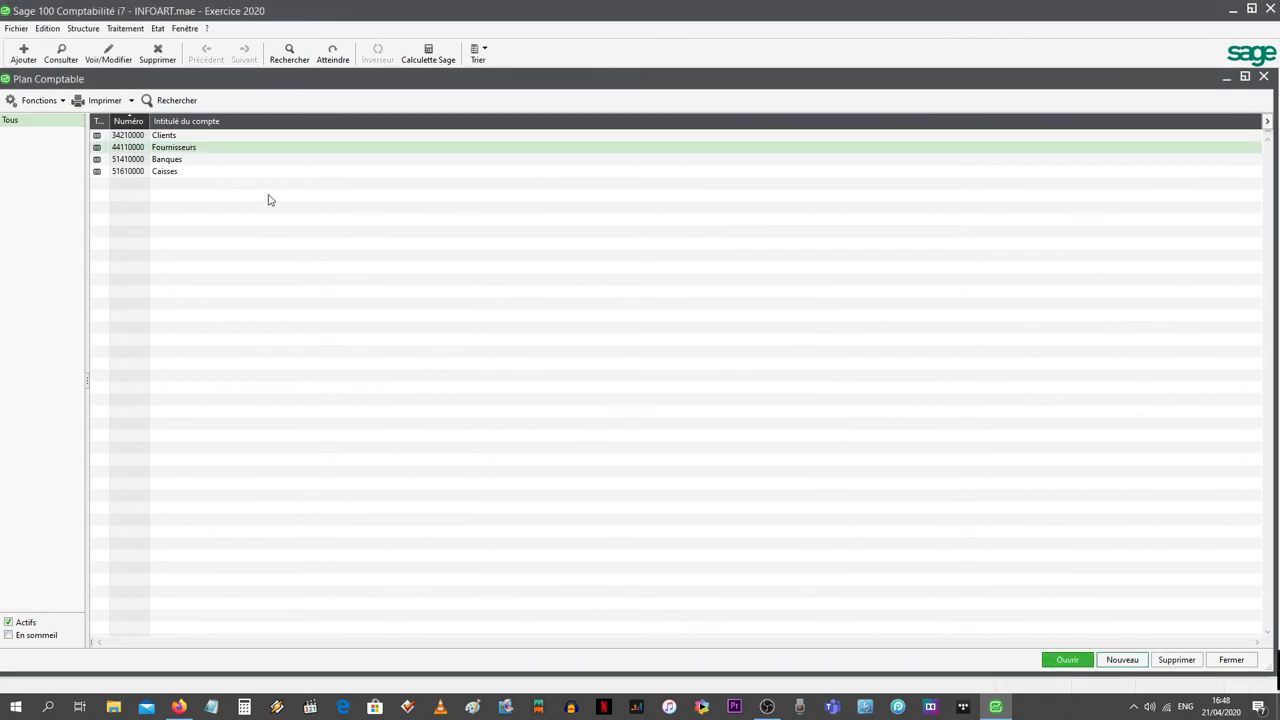
# Check the nature and Report à nouveau setting in the Fournisseurs account record, and close it.
pyautogui.doubleClick(209, 150)
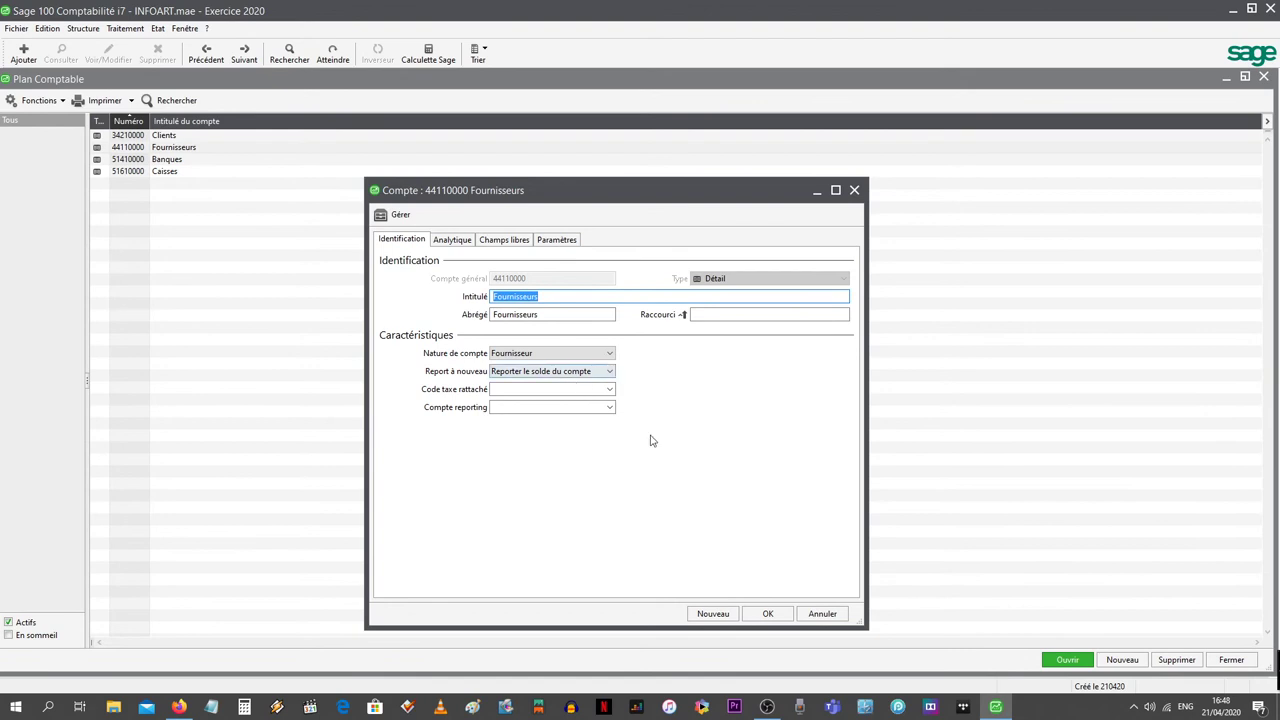
pyautogui.click(766, 612)
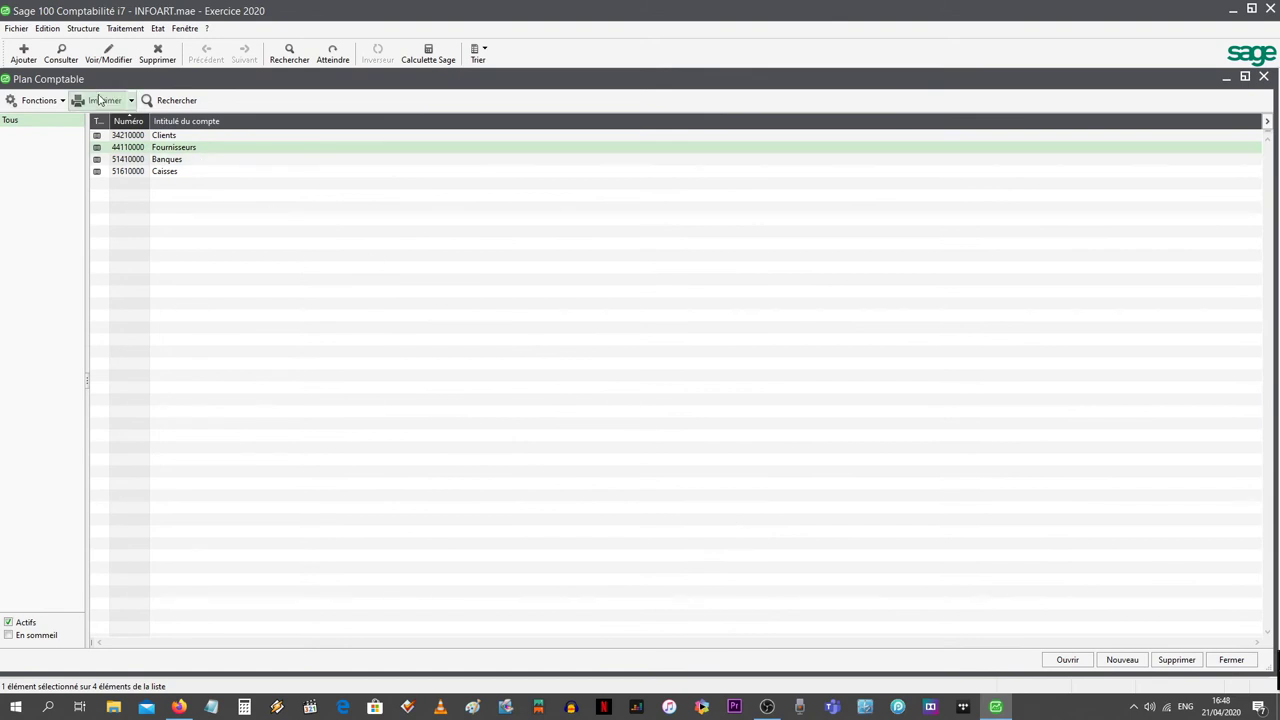
# Open the account nature settings for general accounts and review the ranges of the Fournisseur, Salarié, Banque and Caisse natures.
pyautogui.click(17, 30)
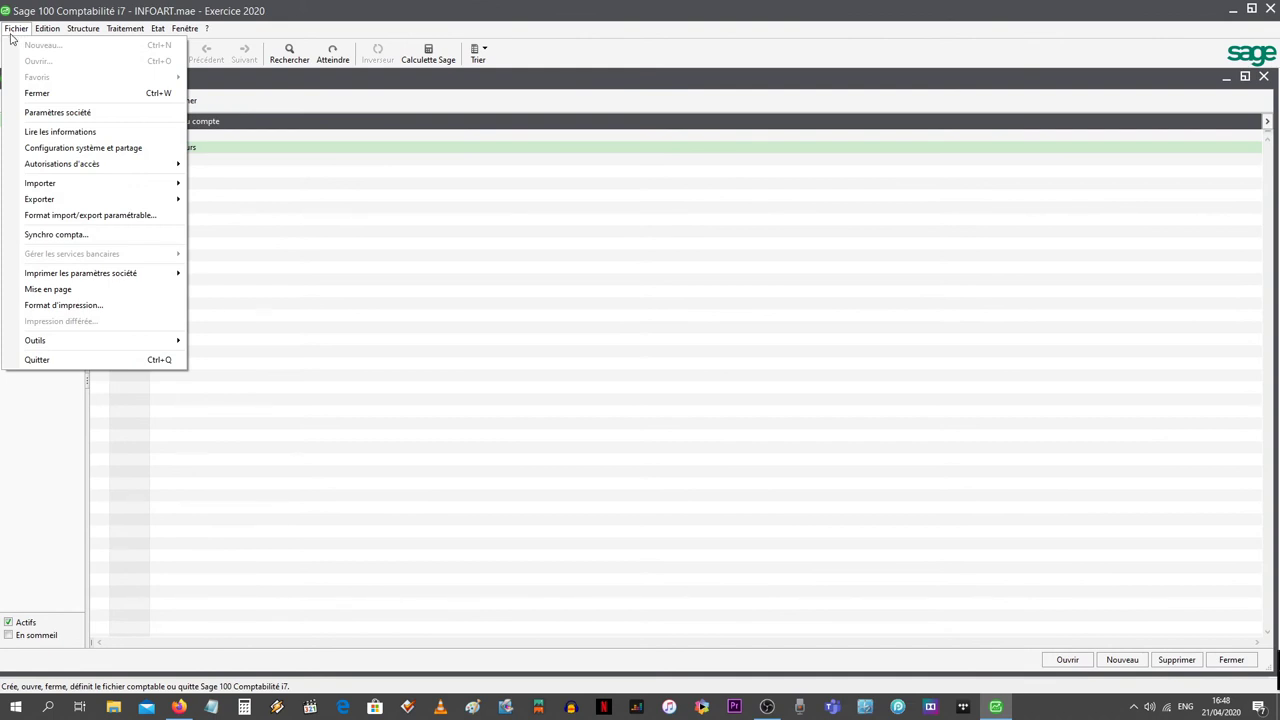
pyautogui.click(52, 113)
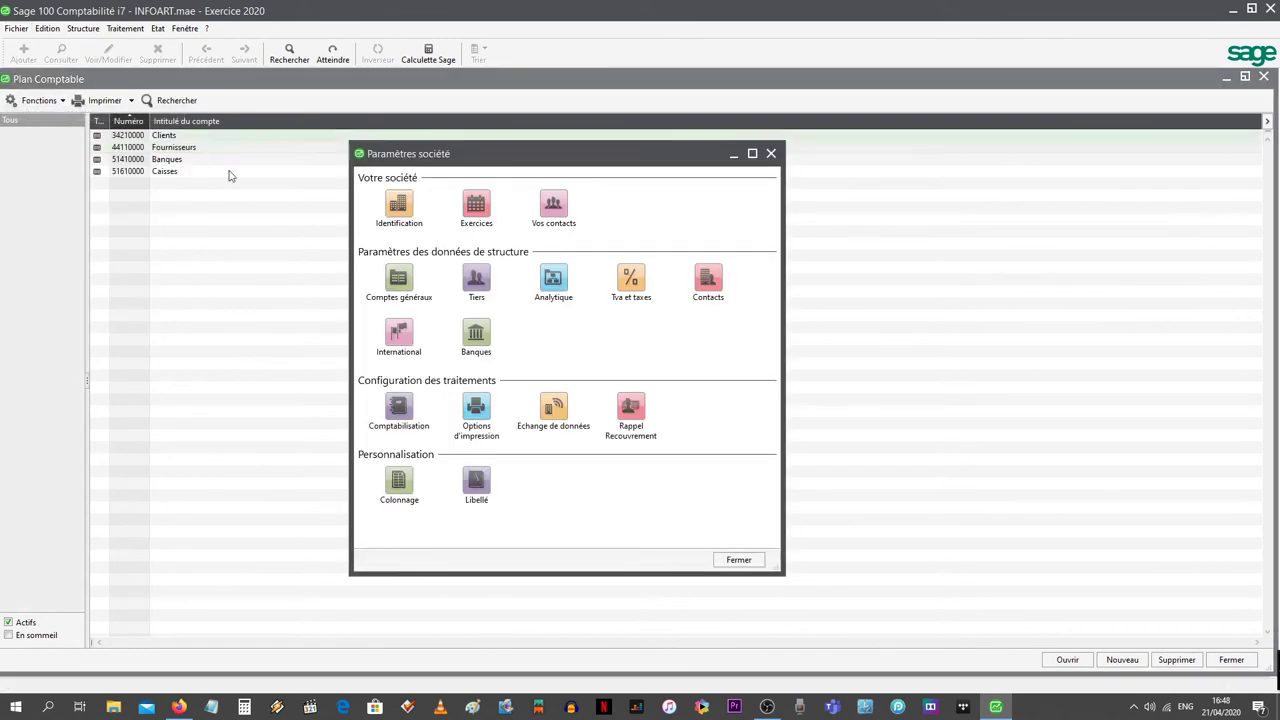
pyautogui.click(398, 280)
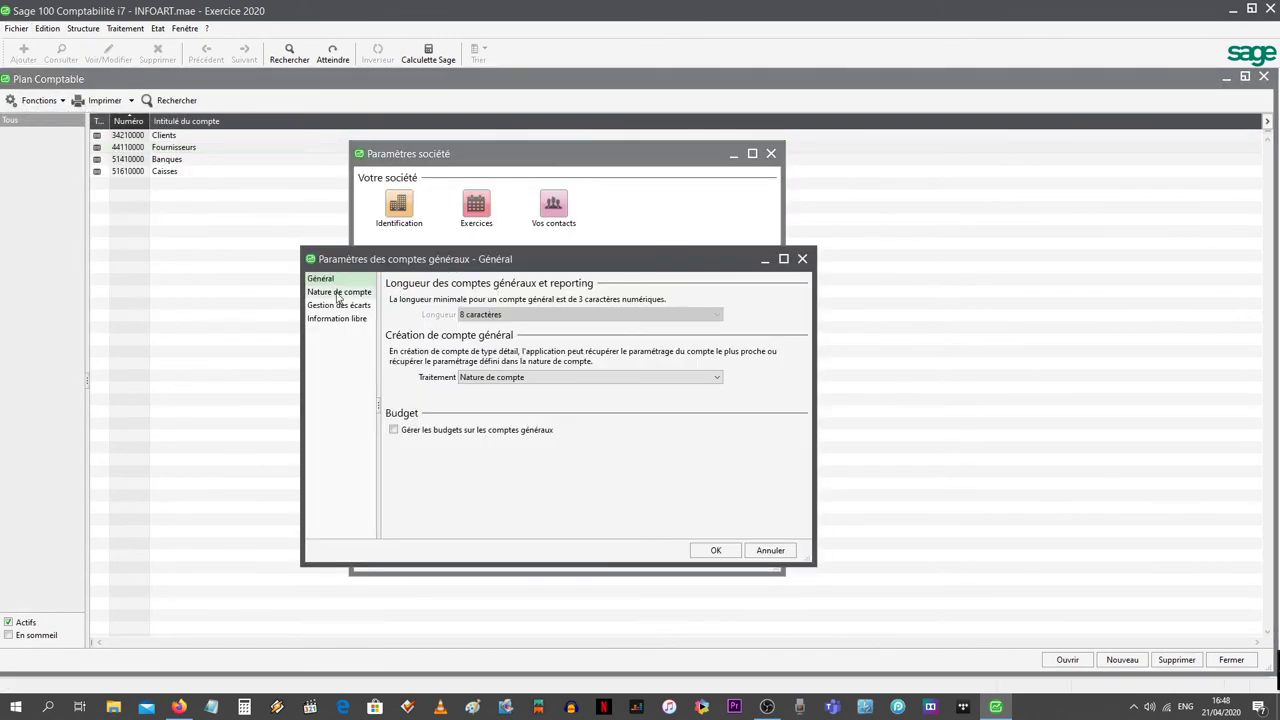
pyautogui.click(339, 292)
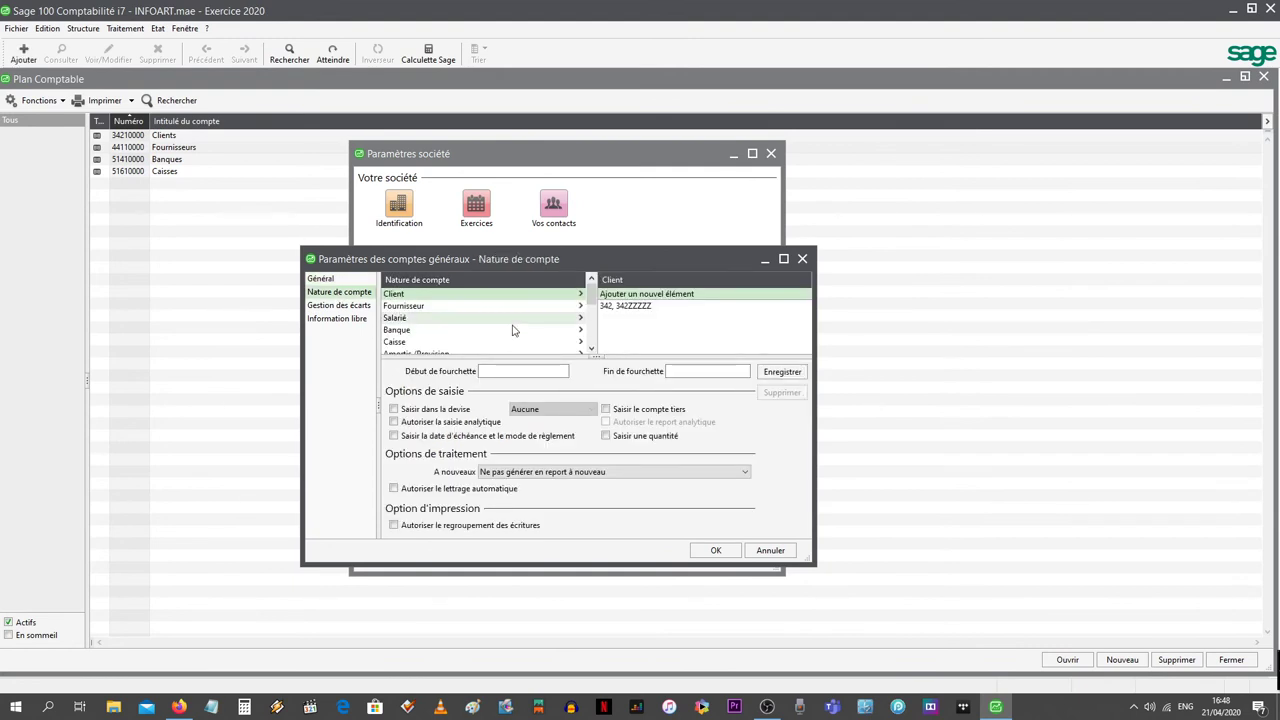
pyautogui.click(407, 306)
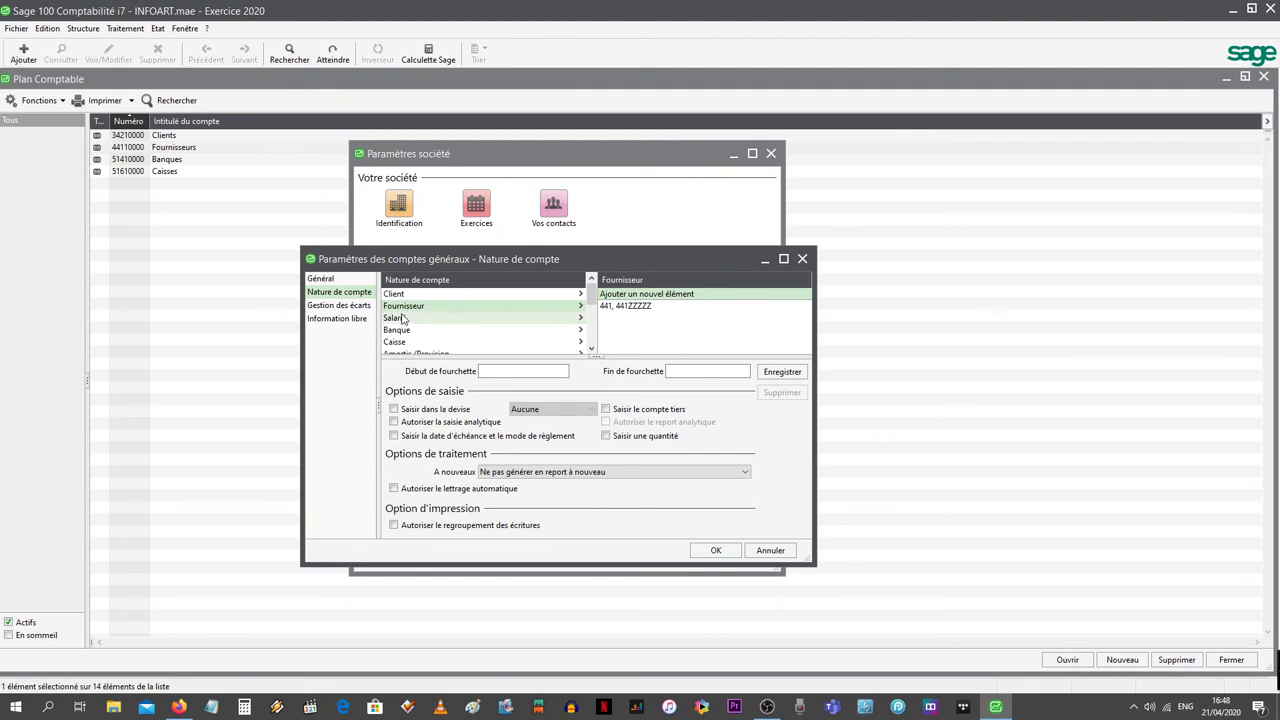
pyautogui.click(401, 318)
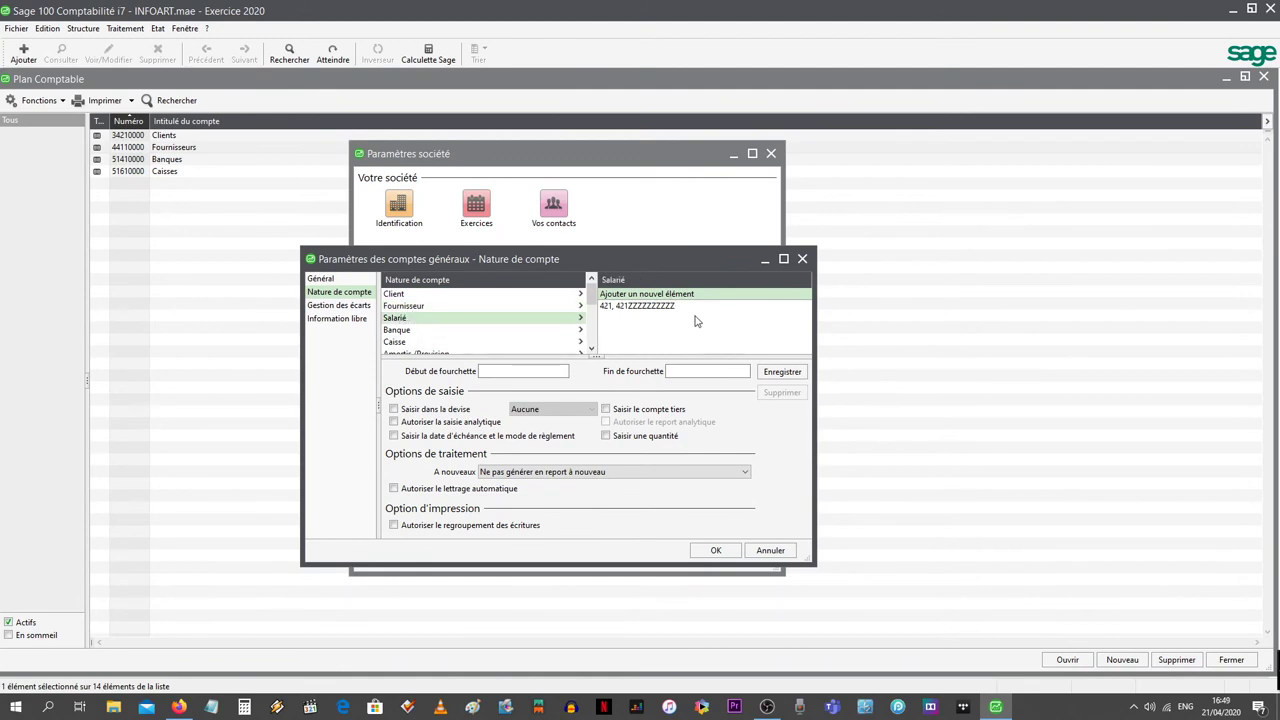
pyautogui.click(460, 330)
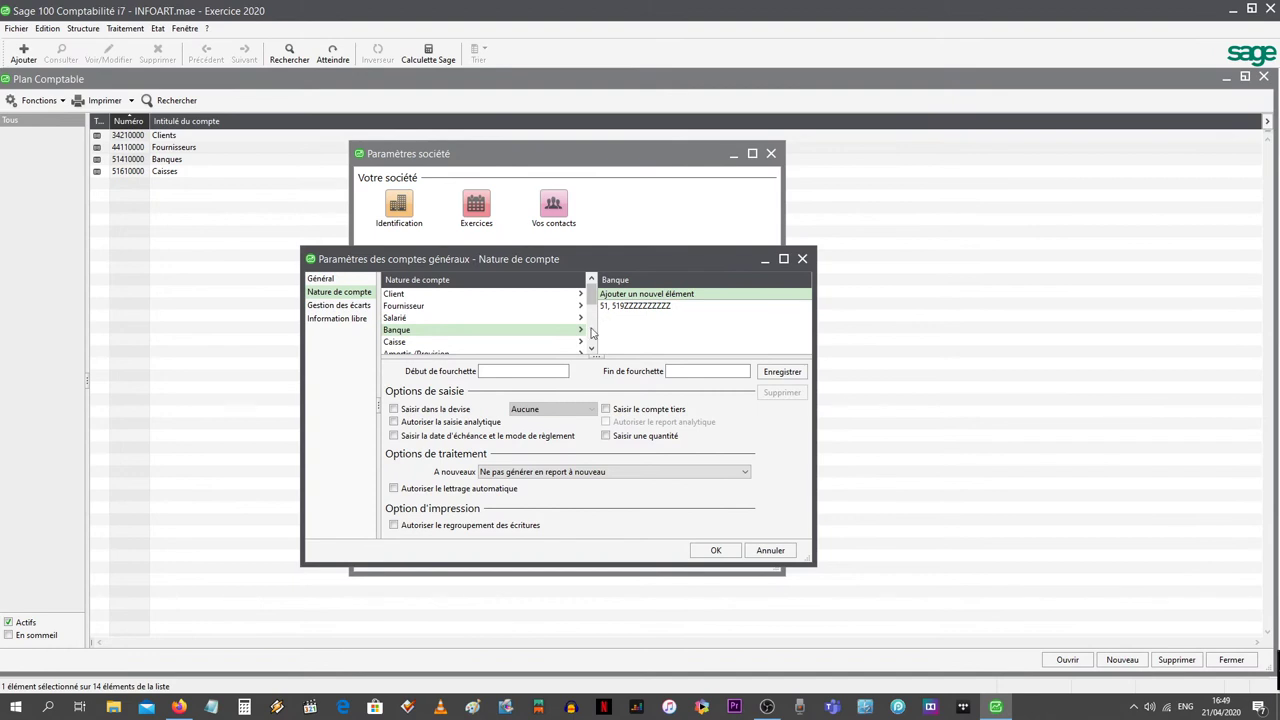
pyautogui.click(406, 344)
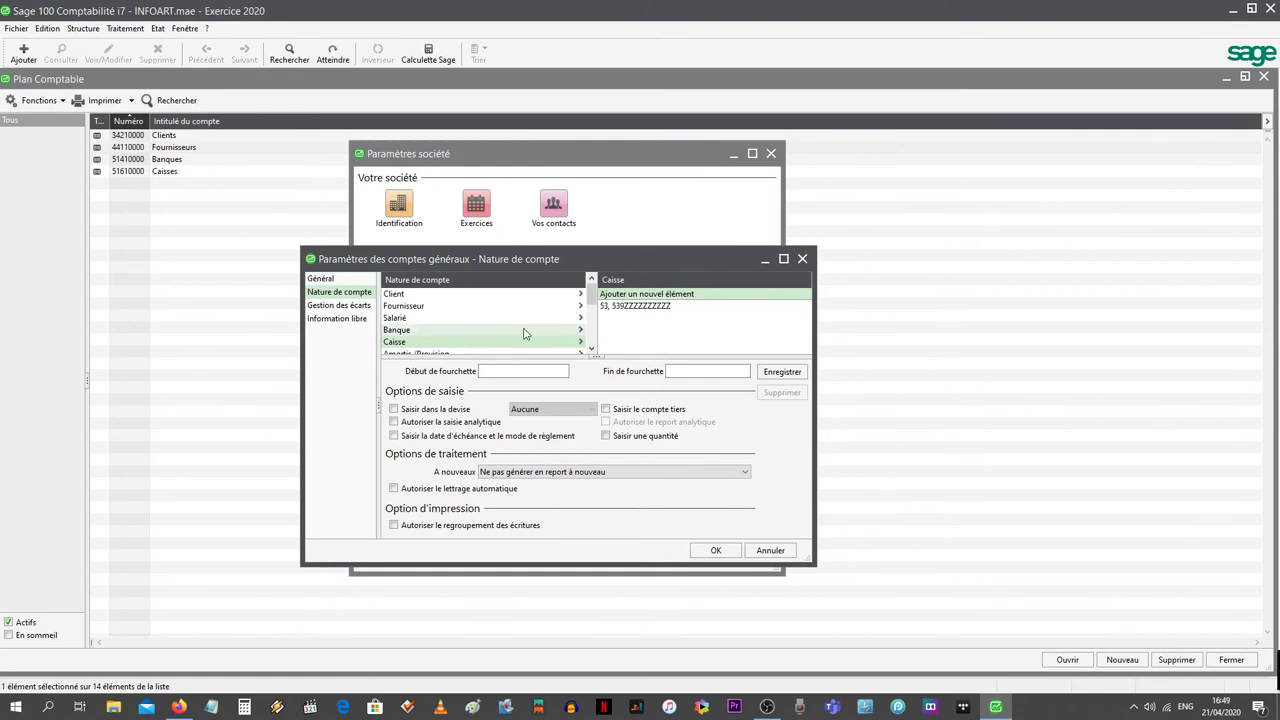
# Delete the existing account range of the Banque nature.
pyautogui.click(387, 332)
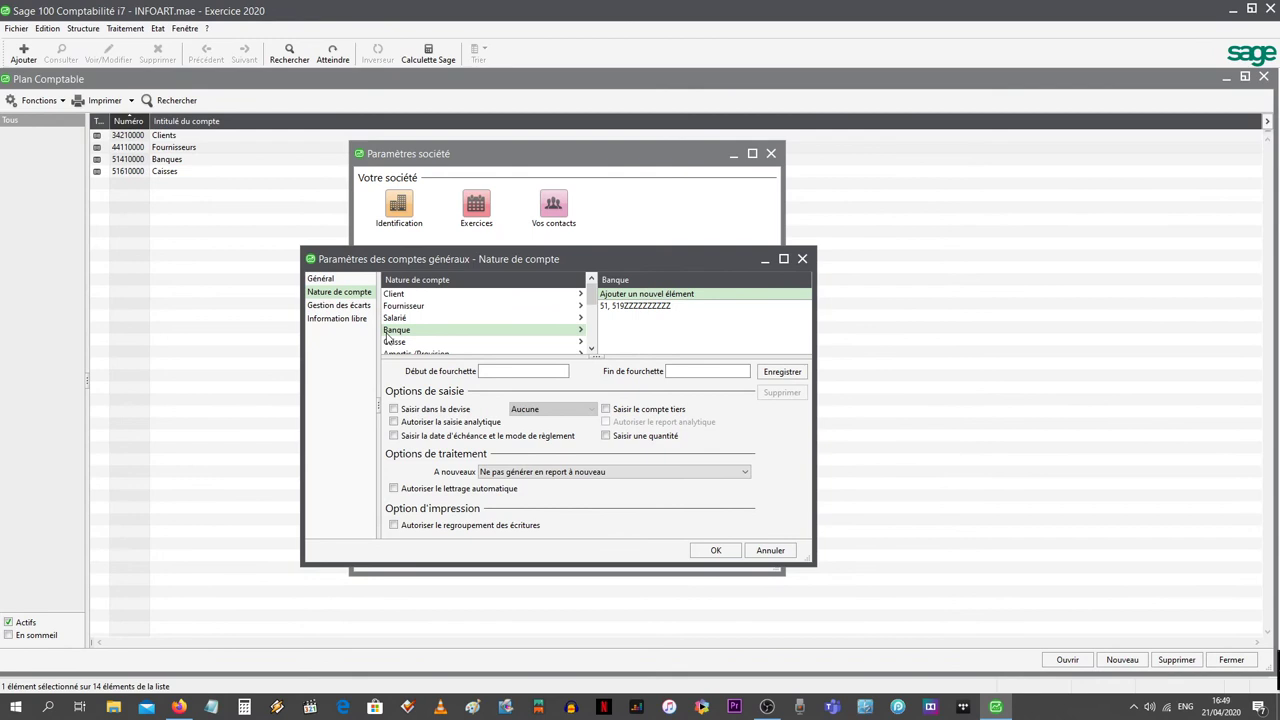
pyautogui.click(623, 307)
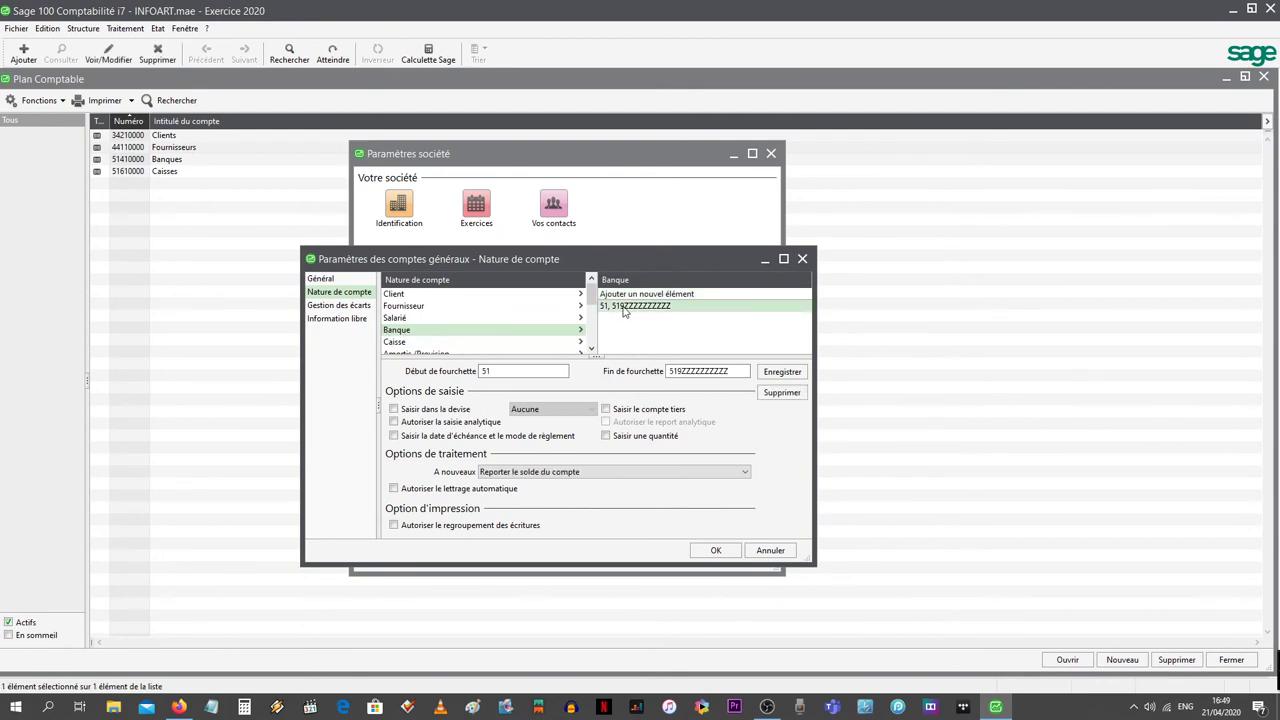
pyautogui.click(781, 393)
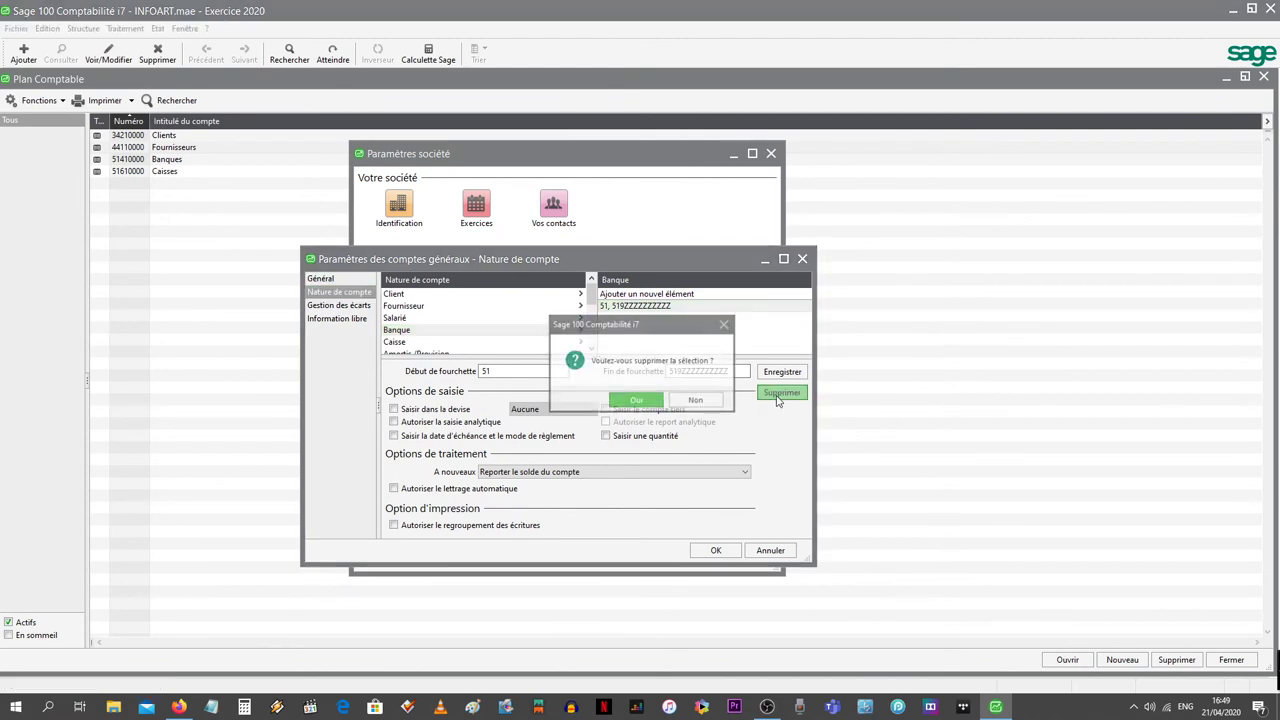
pyautogui.click(652, 399)
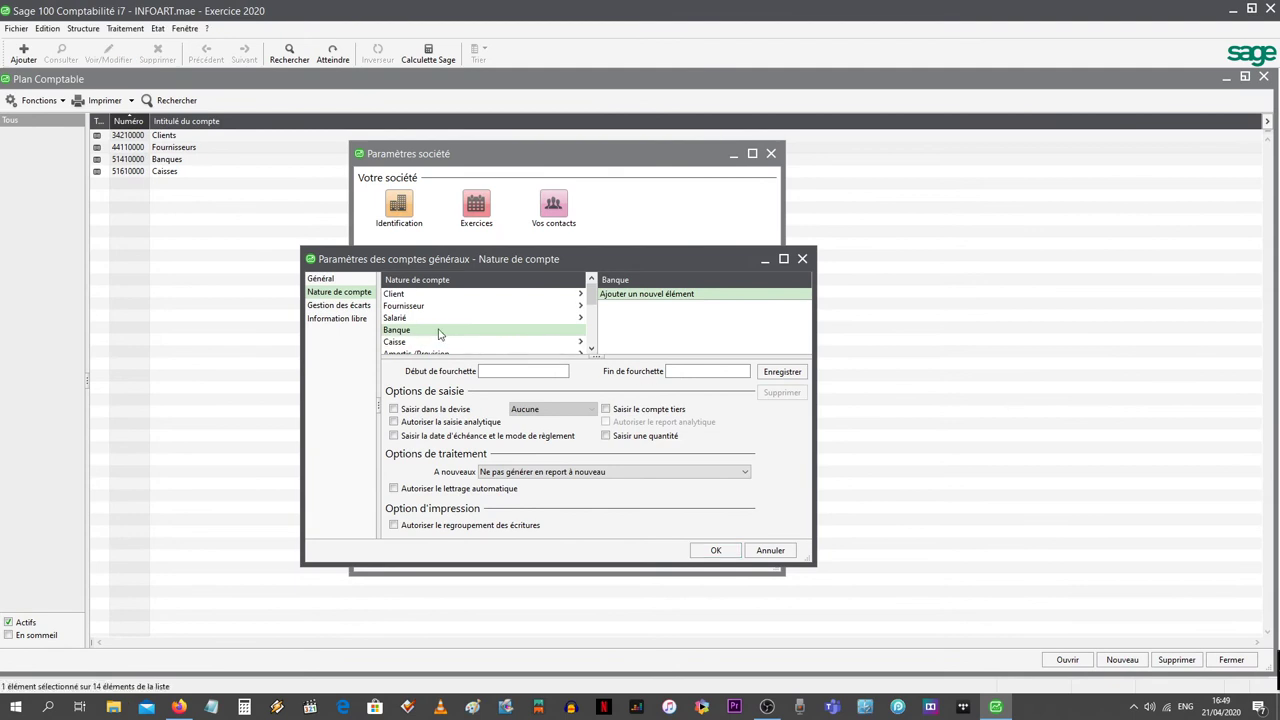
# Save a Banque range from 5141 to 5141ZZZZ with A nouveaux set to Reporter le solde du compte.
pyautogui.click(516, 373)
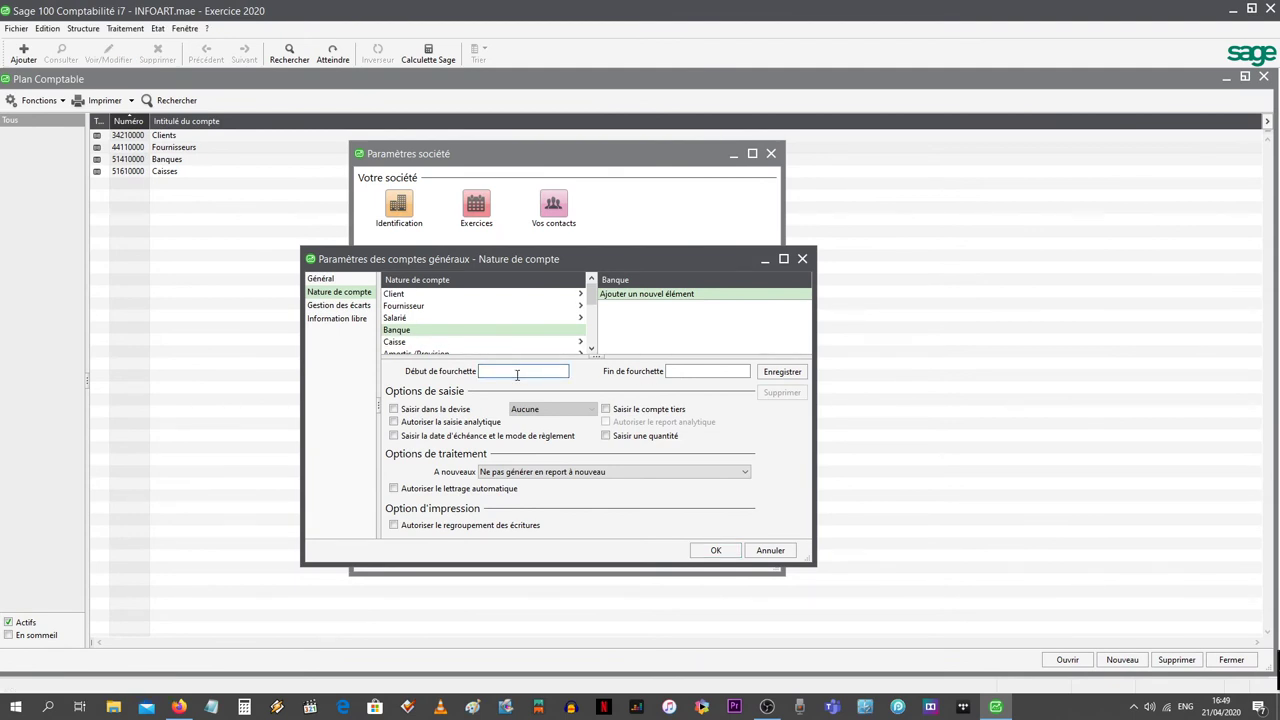
pyautogui.write('5141')
pyautogui.click(700, 371)
pyautogui.write('51')
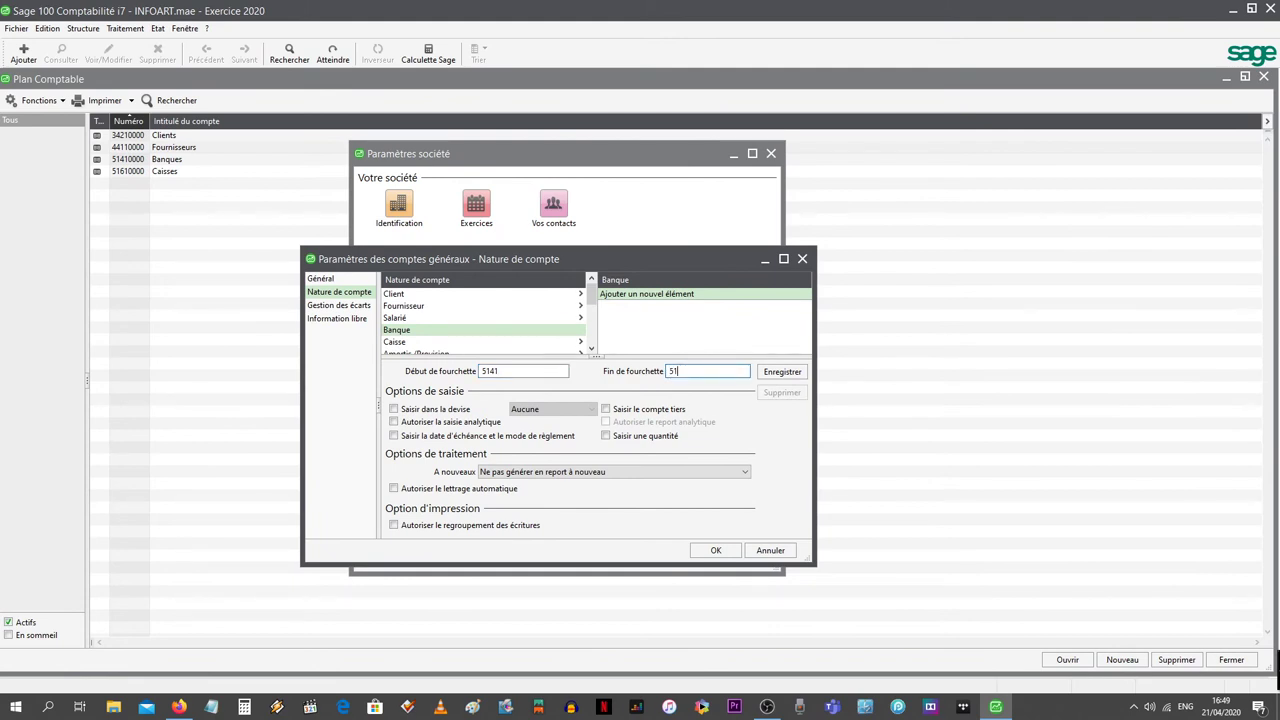
pyautogui.write('41ZZZZ')
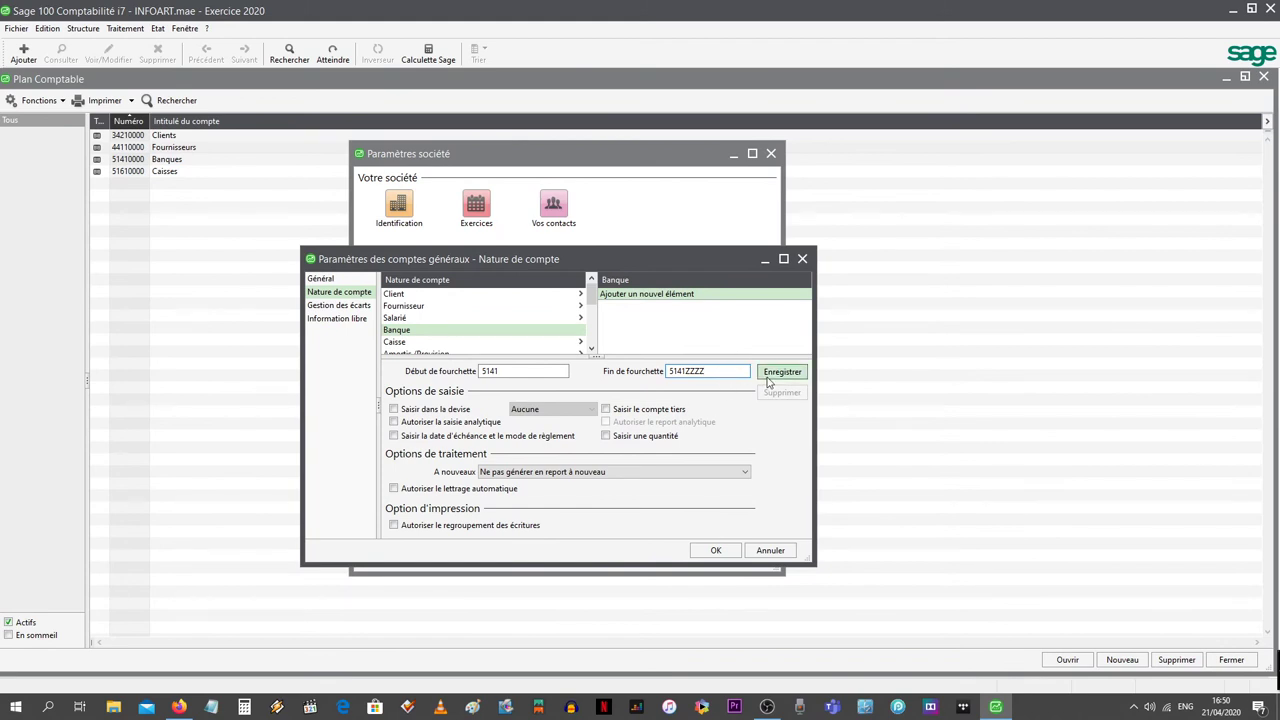
pyautogui.click(618, 475)
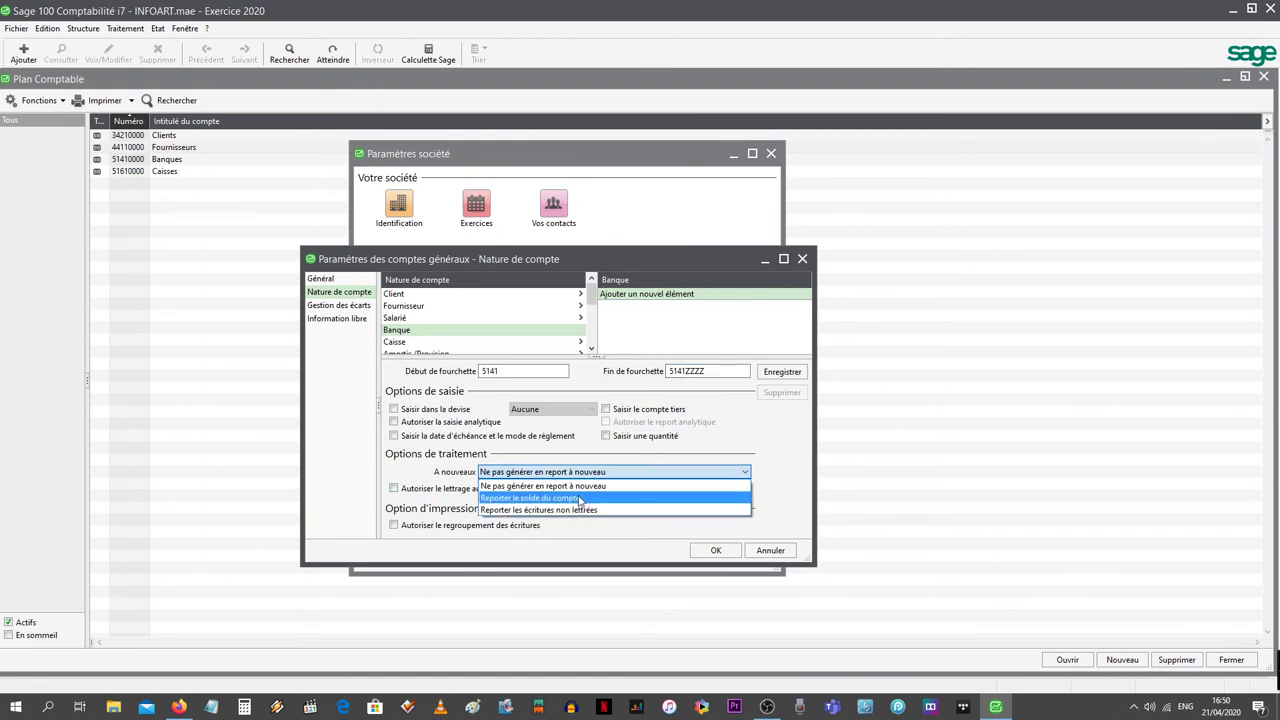
pyautogui.click(580, 498)
pyautogui.click(782, 373)
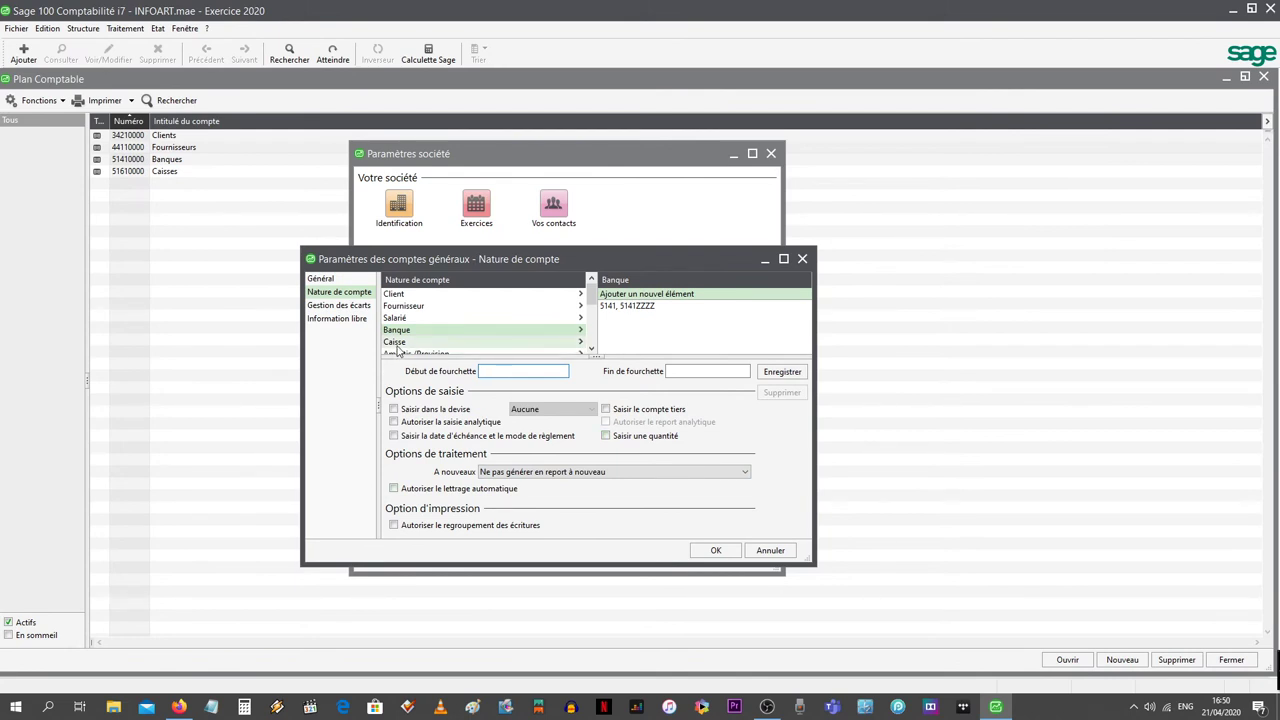
# Delete the existing account range of the Caisse nature.
pyautogui.click(398, 343)
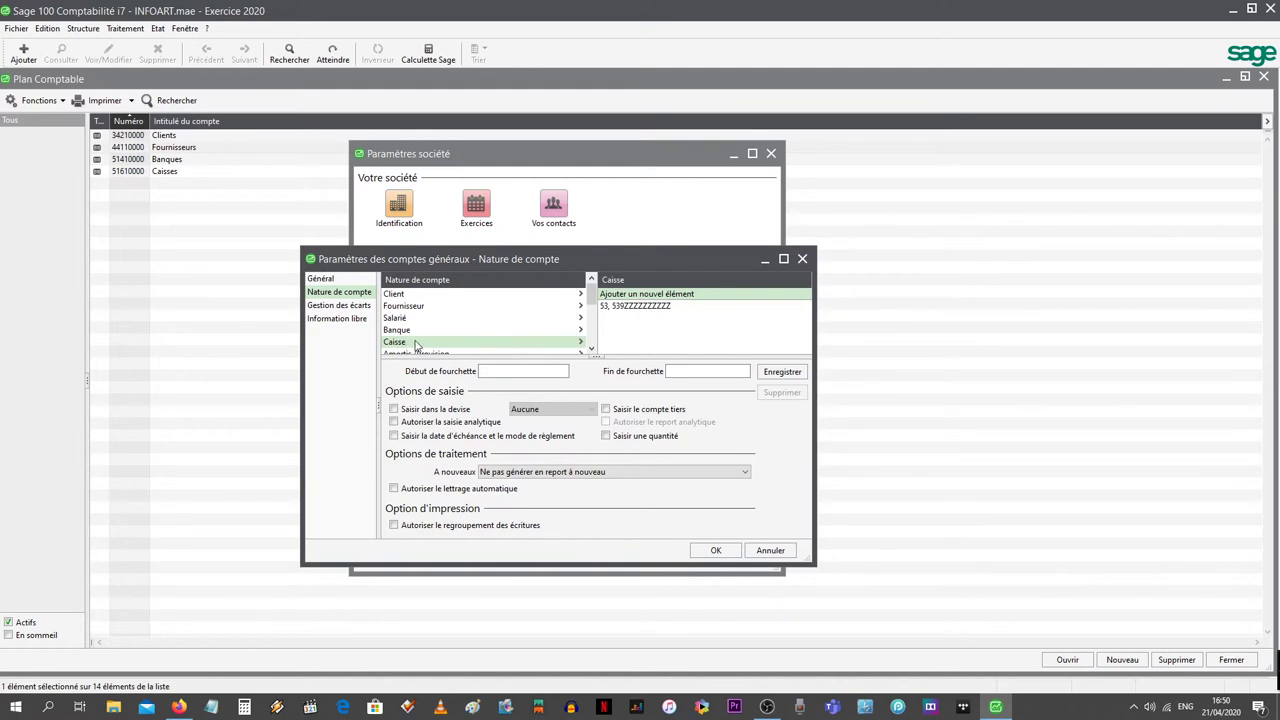
pyautogui.click(640, 306)
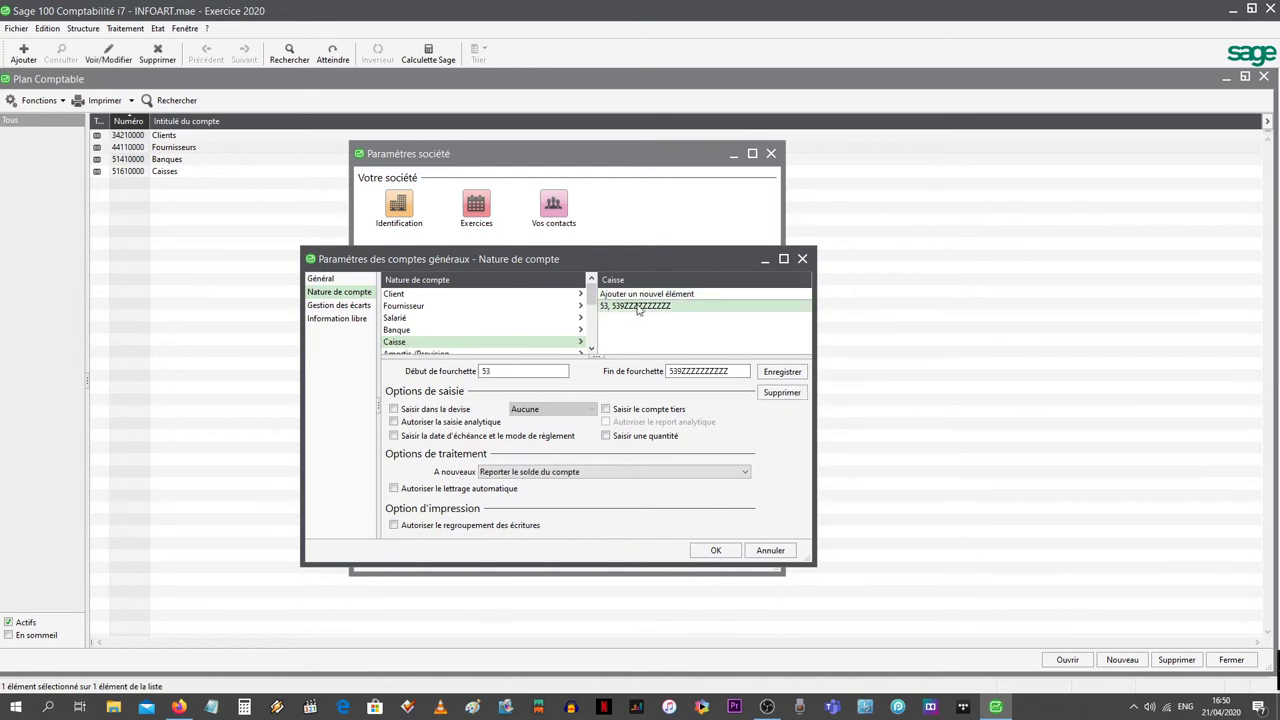
pyautogui.click(777, 394)
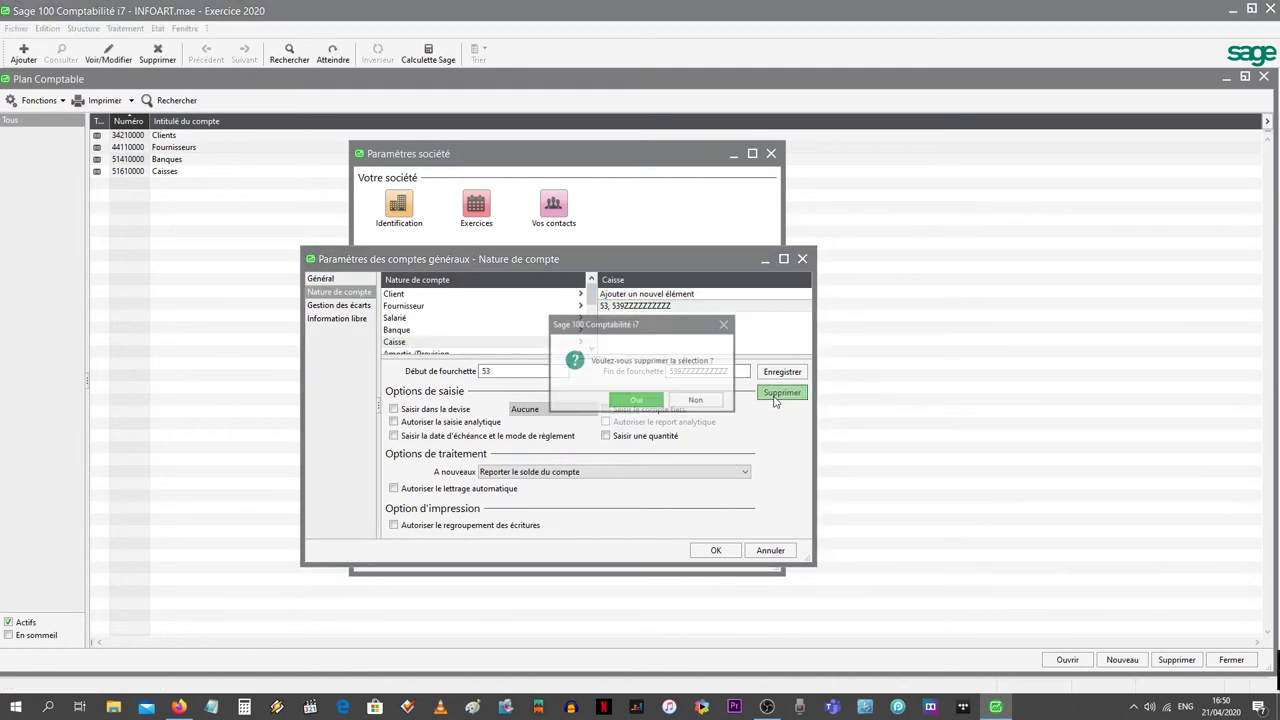
pyautogui.click(612, 404)
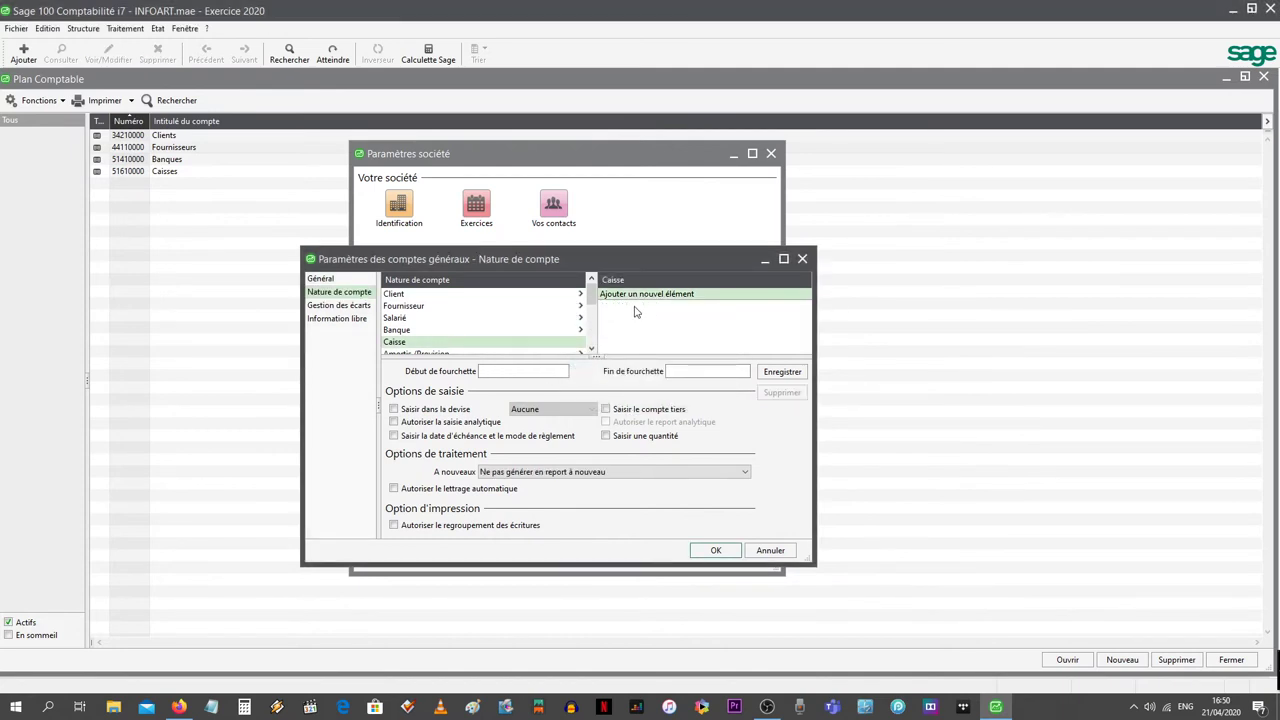
# Save a Caisse range from 5161 to 5161ZZZZ with A nouveaux set to Reporter le solde du compte.
pyautogui.click(524, 370)
pyautogui.write('5161')
pyautogui.click(691, 371)
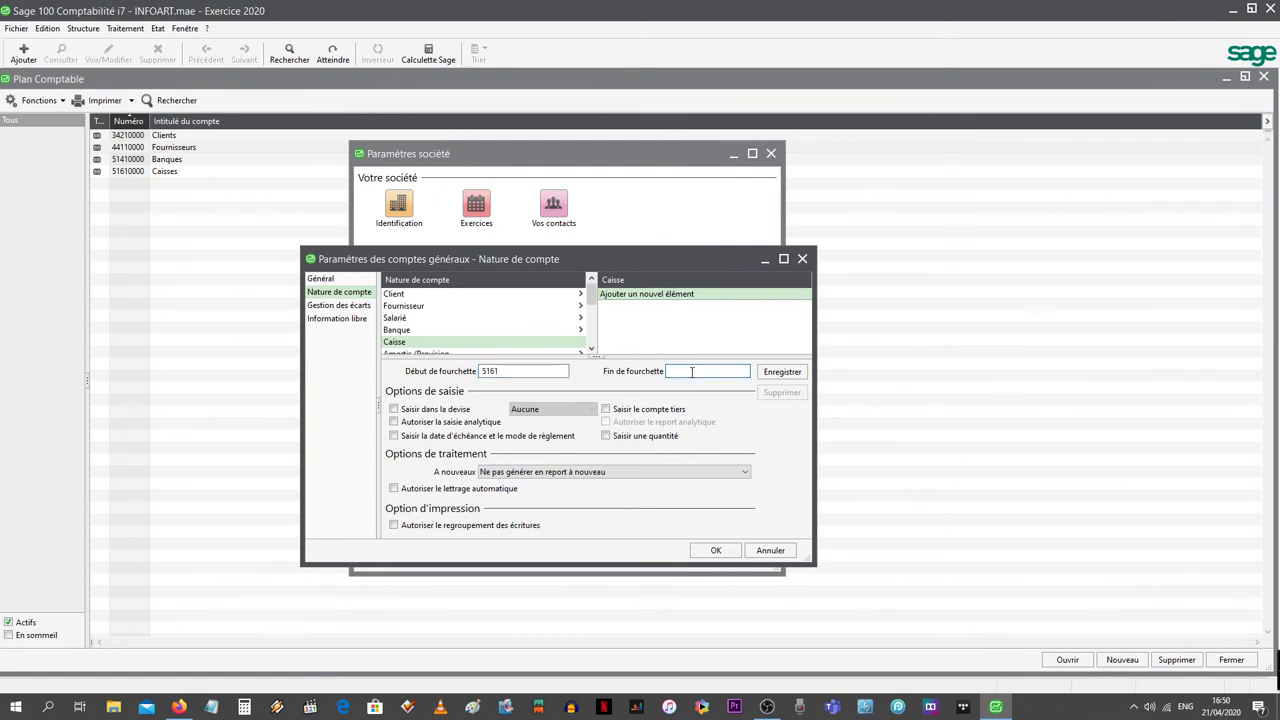
pyautogui.write('5161ZZZZ')
pyautogui.click(642, 472)
pyautogui.click(586, 498)
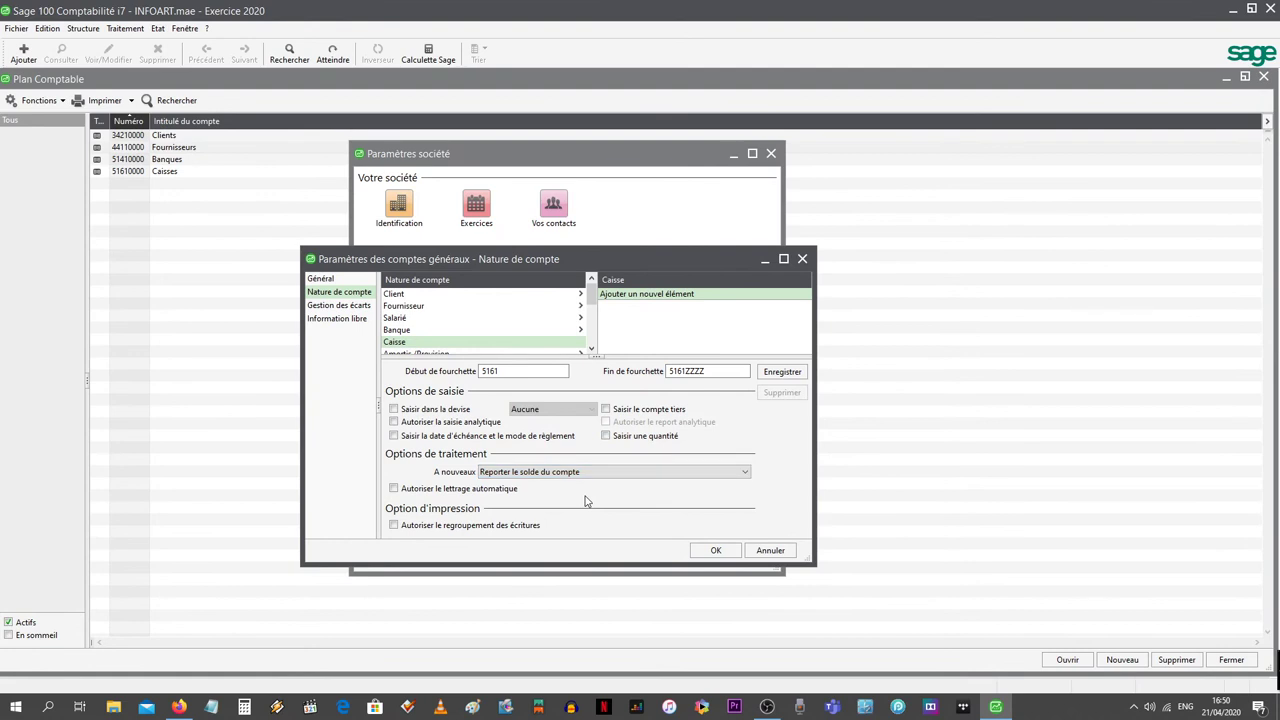
pyautogui.click(782, 372)
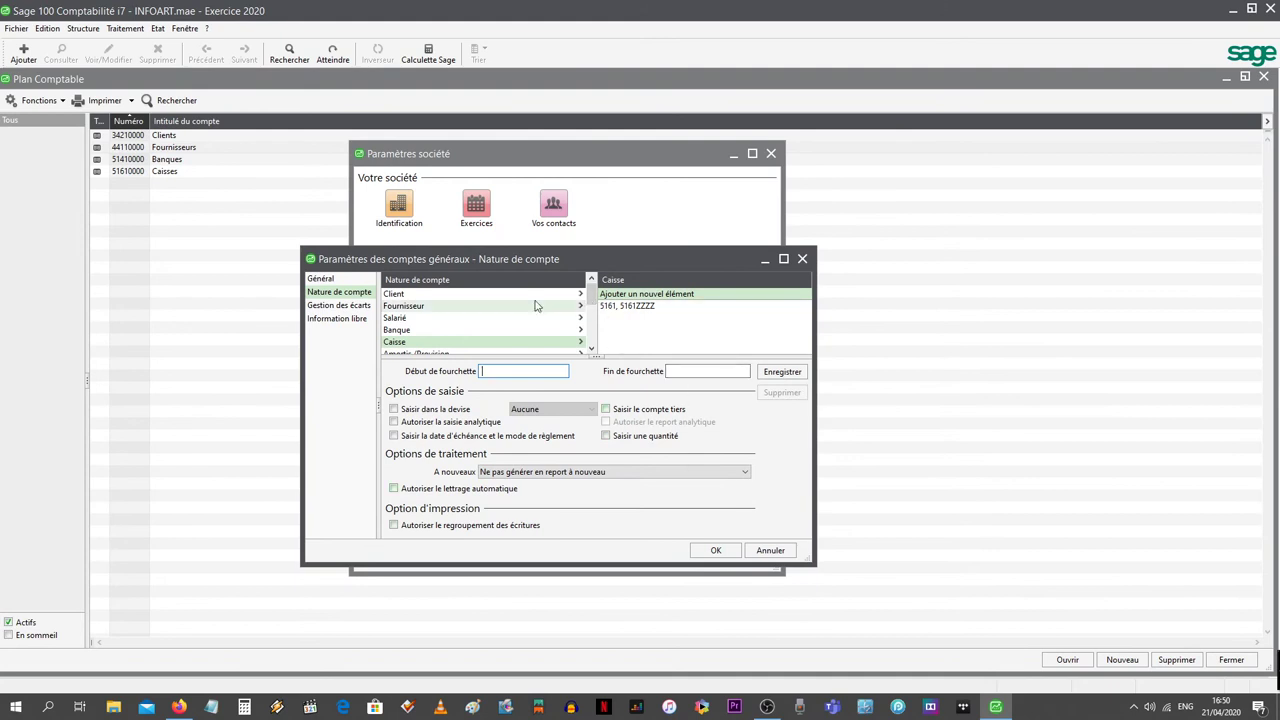
# Review the account ranges of the natures from Client through Amortis./Provision.
pyautogui.click(411, 295)
pyautogui.click(412, 306)
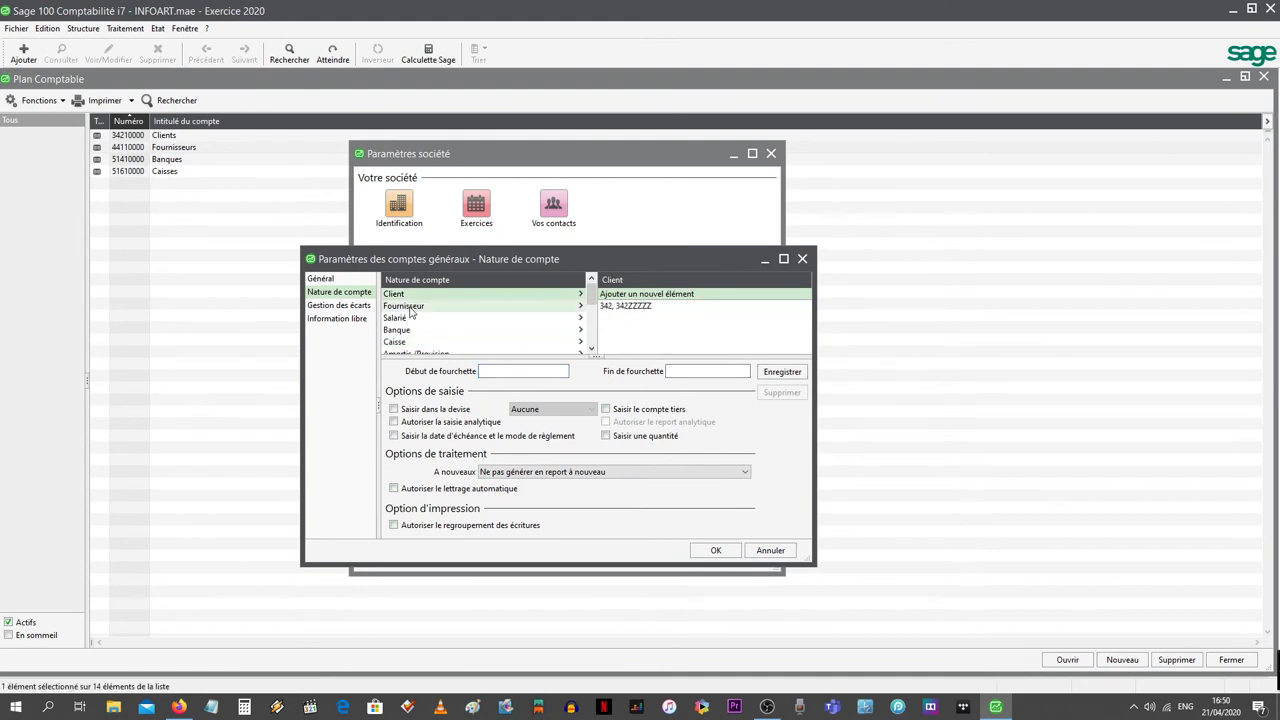
pyautogui.click(410, 318)
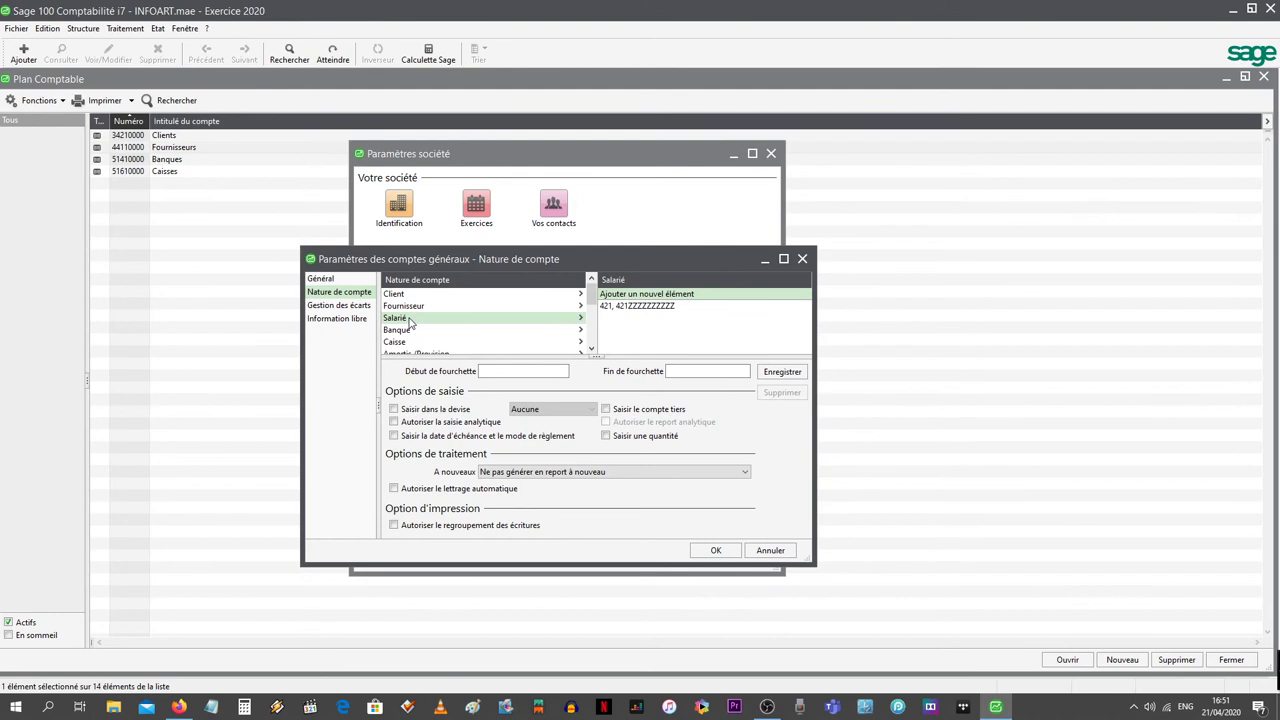
pyautogui.click(407, 331)
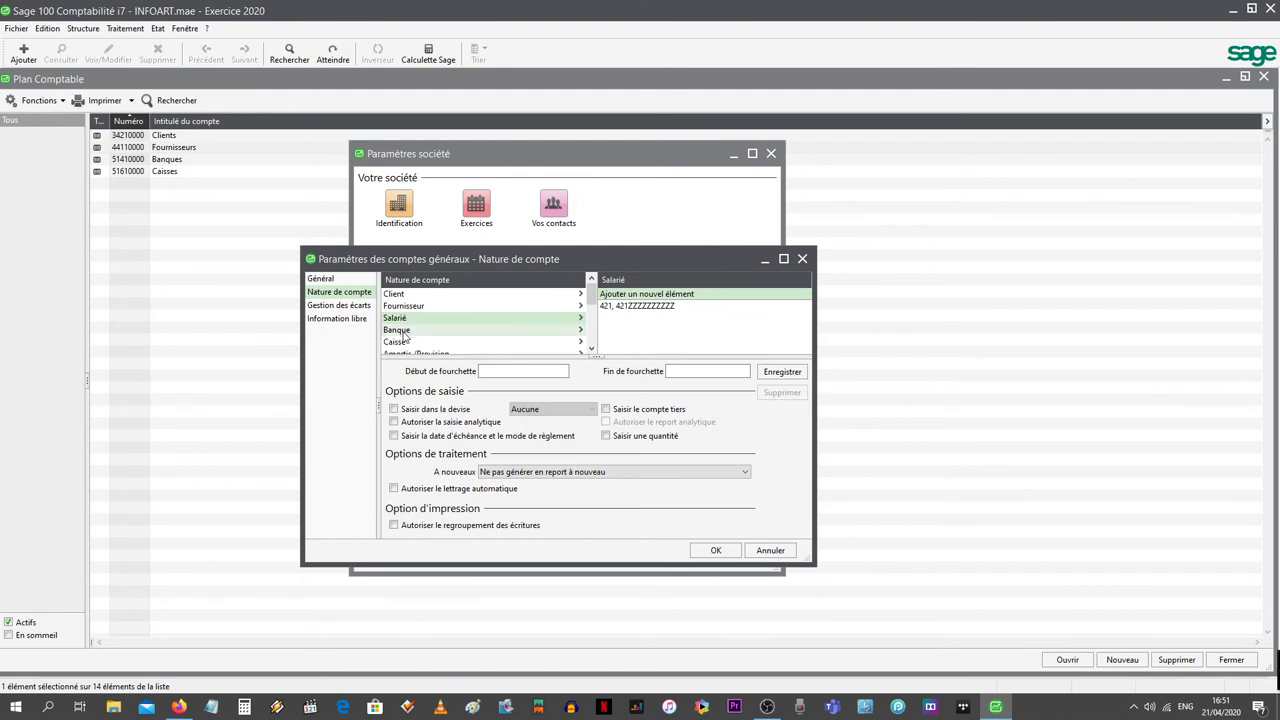
pyautogui.scroll(-3, 435, 340)
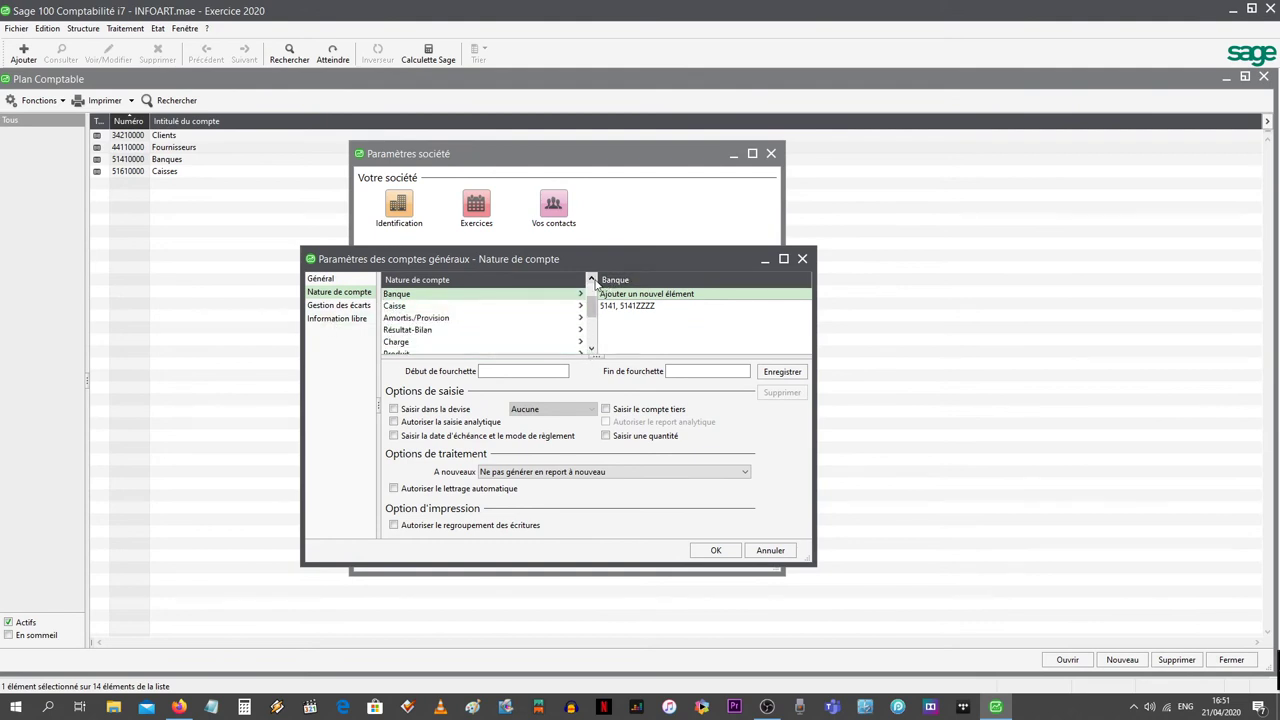
pyautogui.scroll(1, 420, 320)
pyautogui.click(420, 318)
pyautogui.click(450, 330)
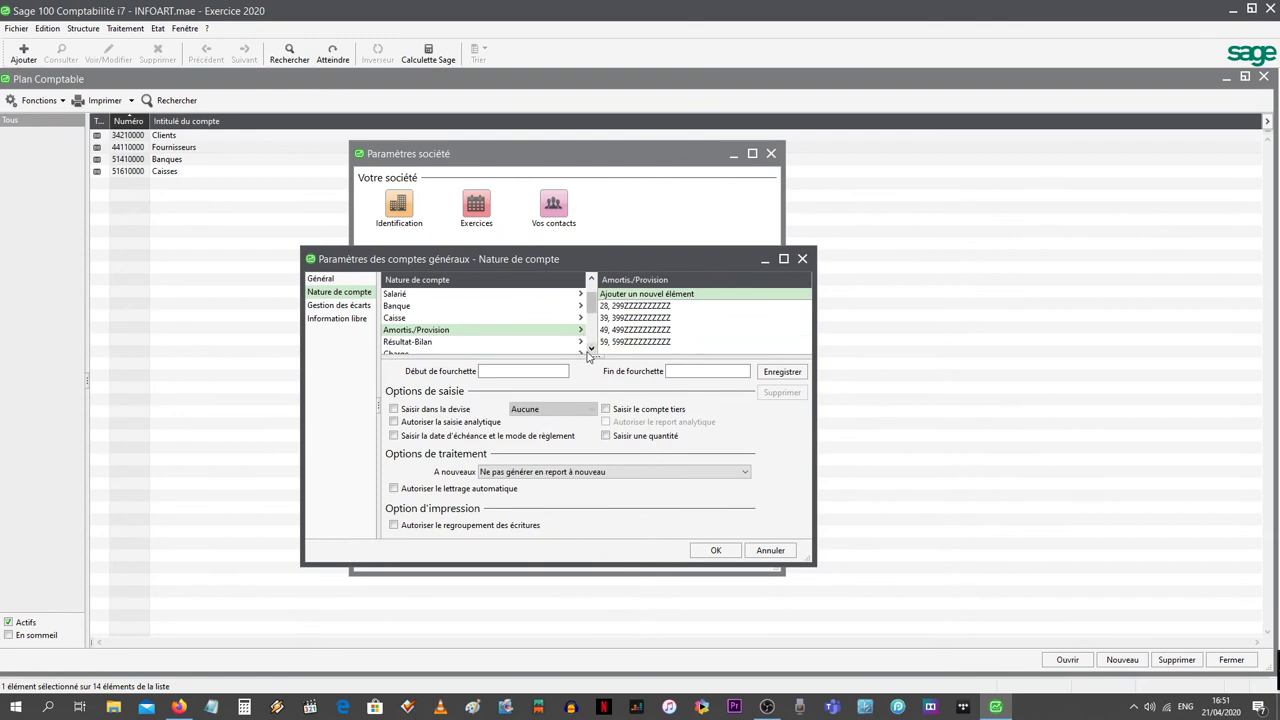
pyautogui.click(590, 349)
pyautogui.click(590, 349)
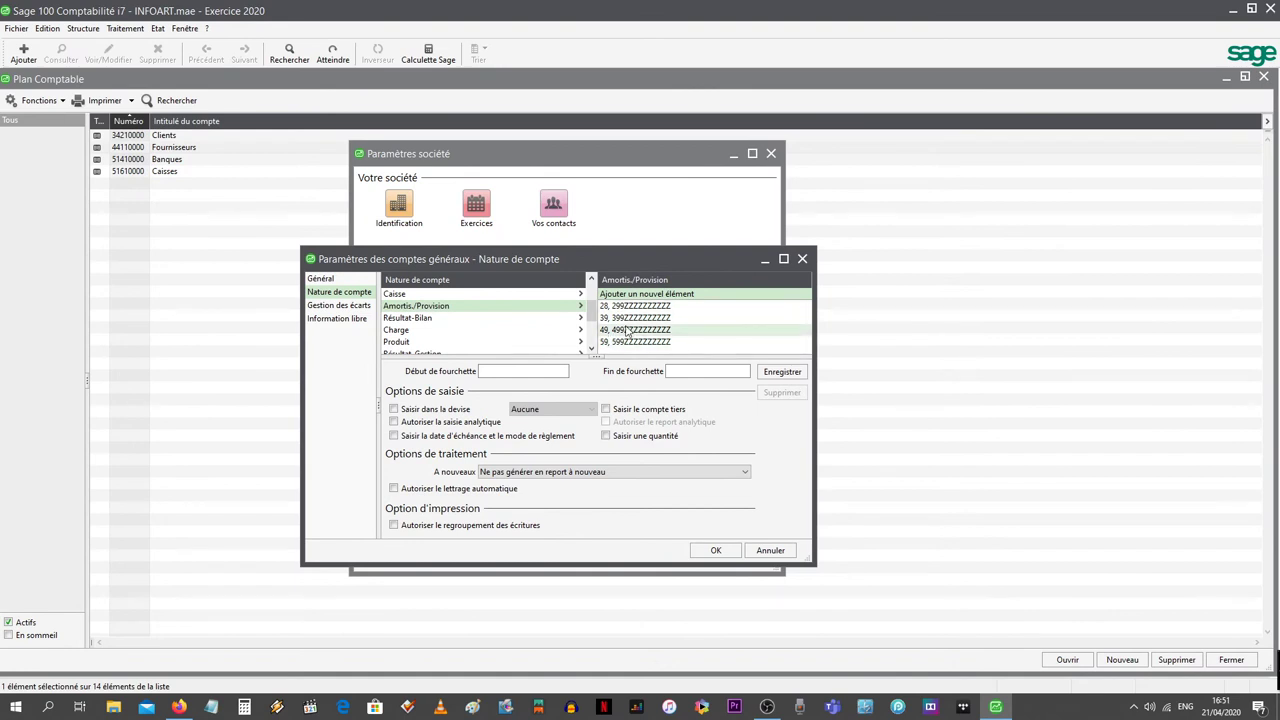
# Examine the account ranges defined for the Résultat-Bilan, Charge, Produit, Résultat-Gestion and Immobilisation natures.
pyautogui.click(414, 318)
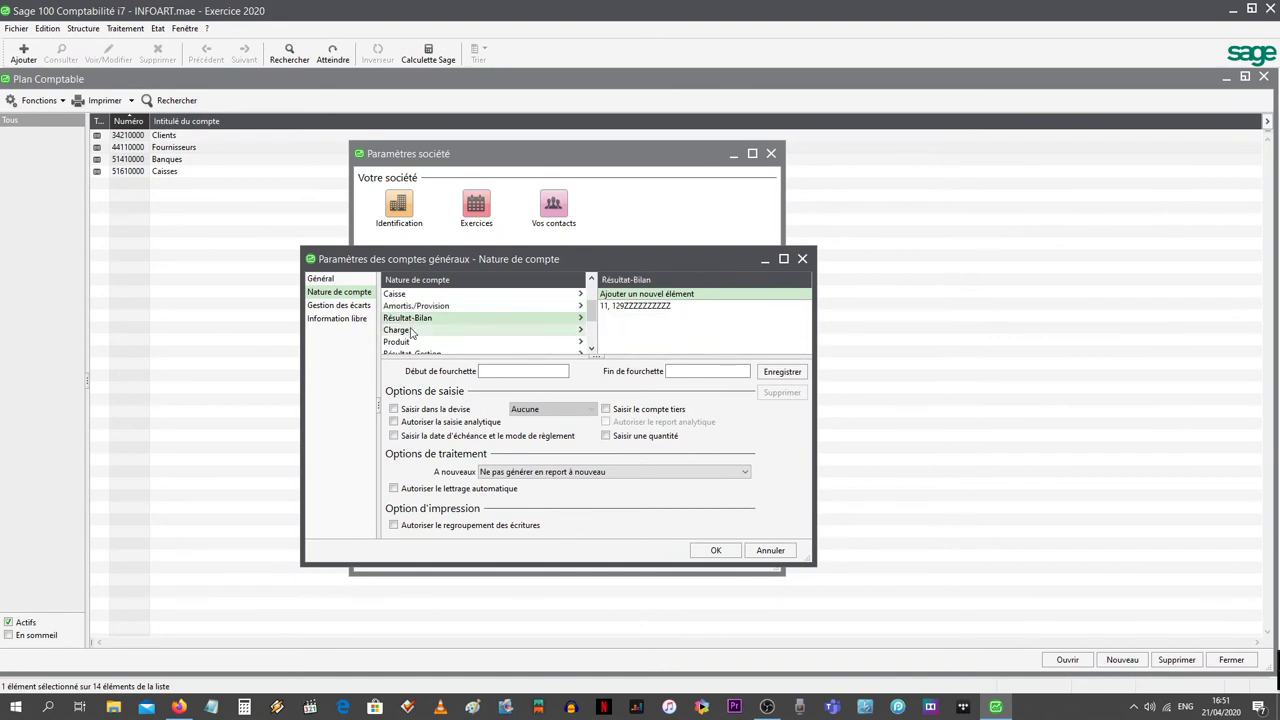
pyautogui.click(407, 332)
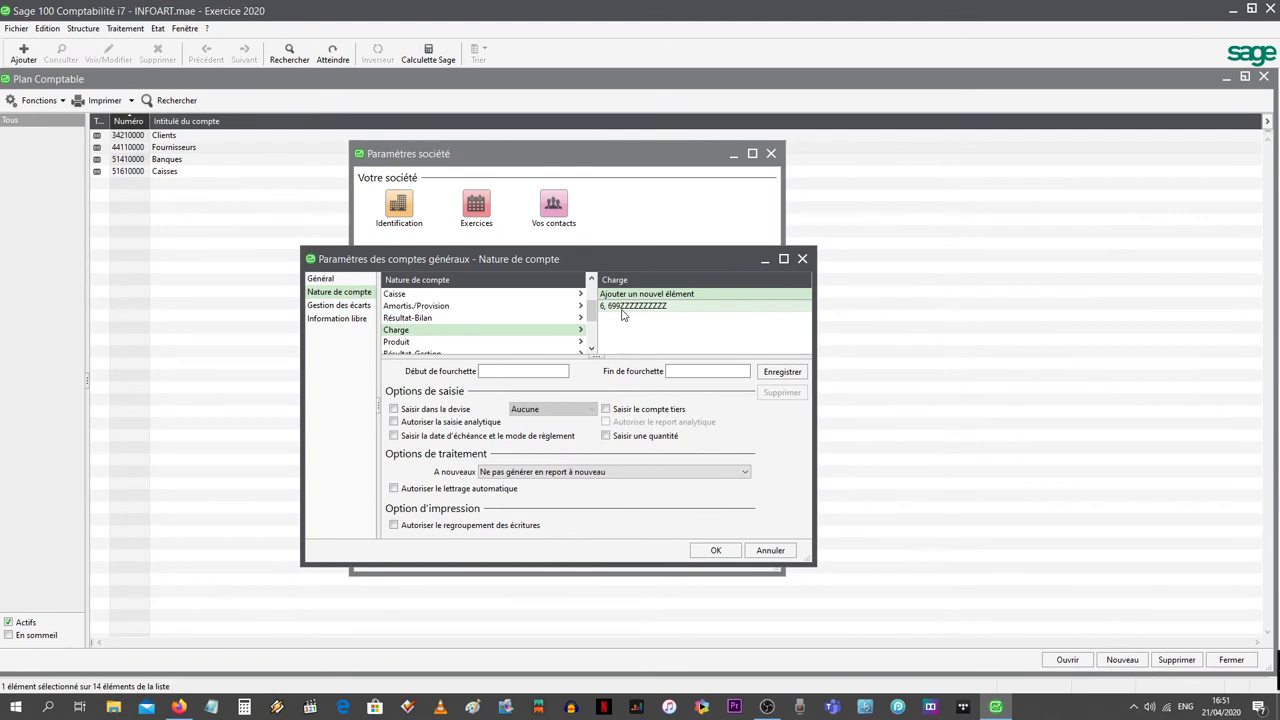
pyautogui.click(474, 345)
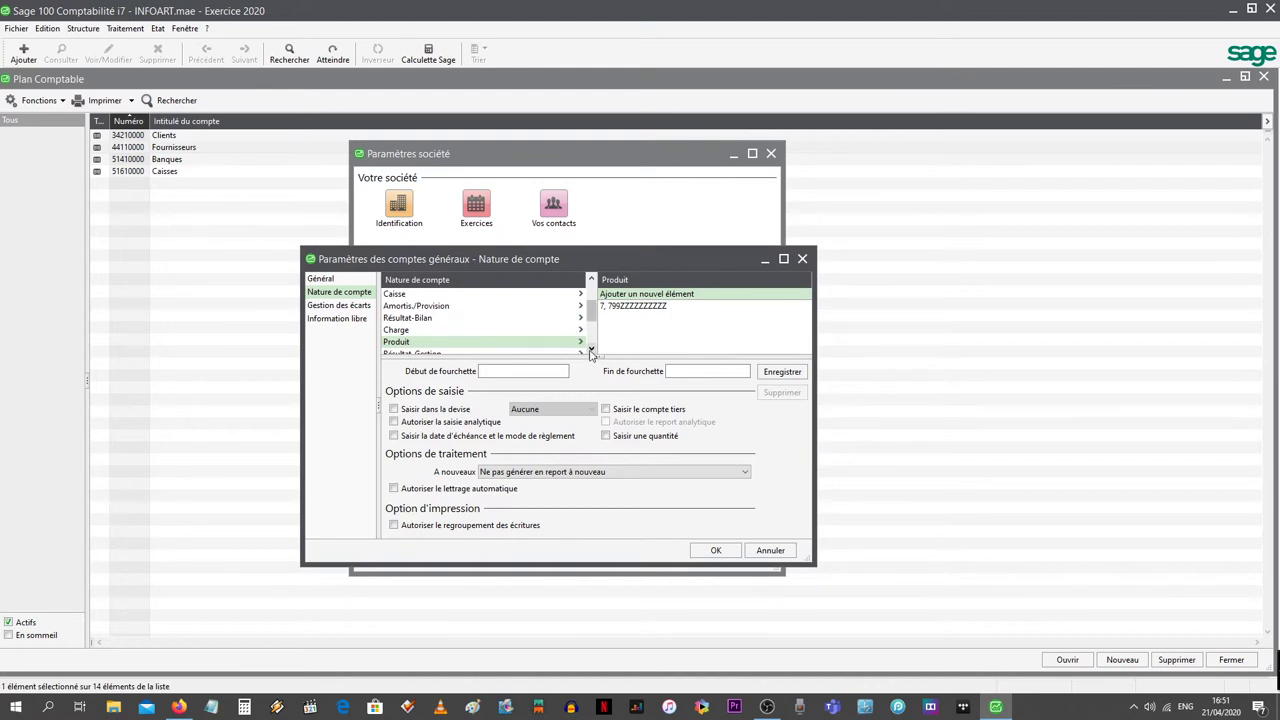
pyautogui.click(591, 349)
pyautogui.click(591, 349)
pyautogui.click(591, 349)
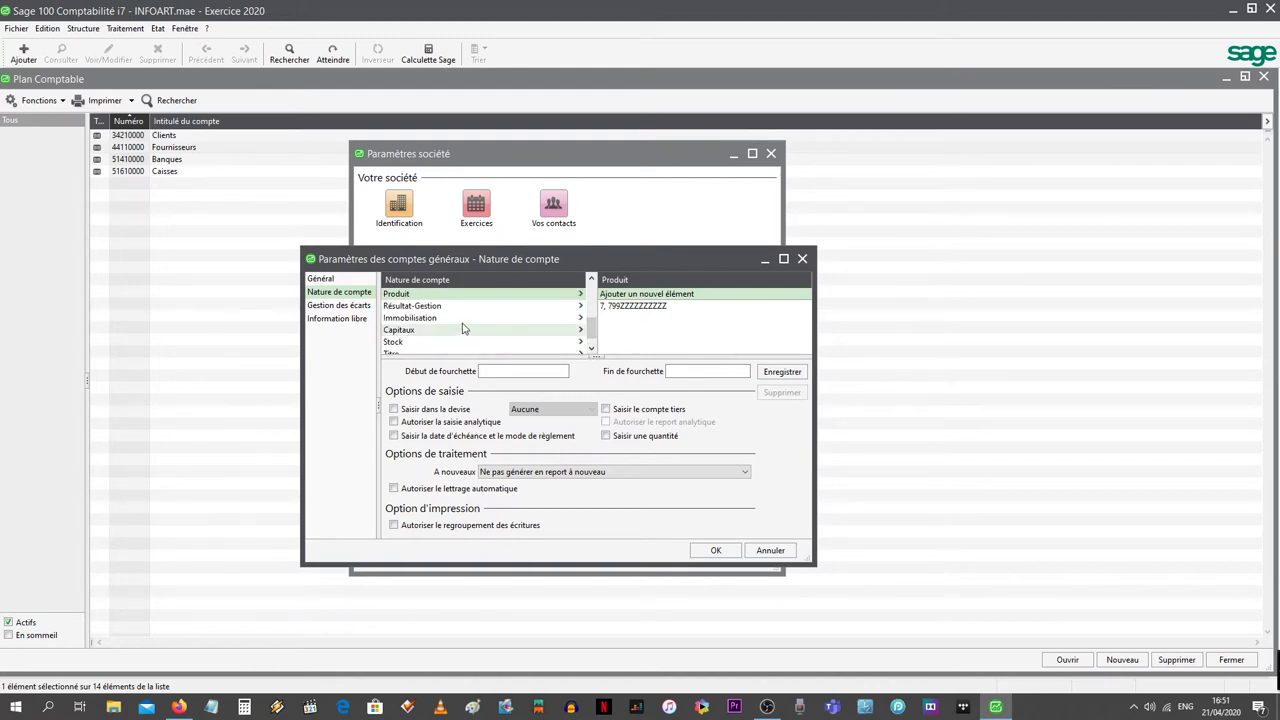
pyautogui.click(453, 305)
pyautogui.click(437, 319)
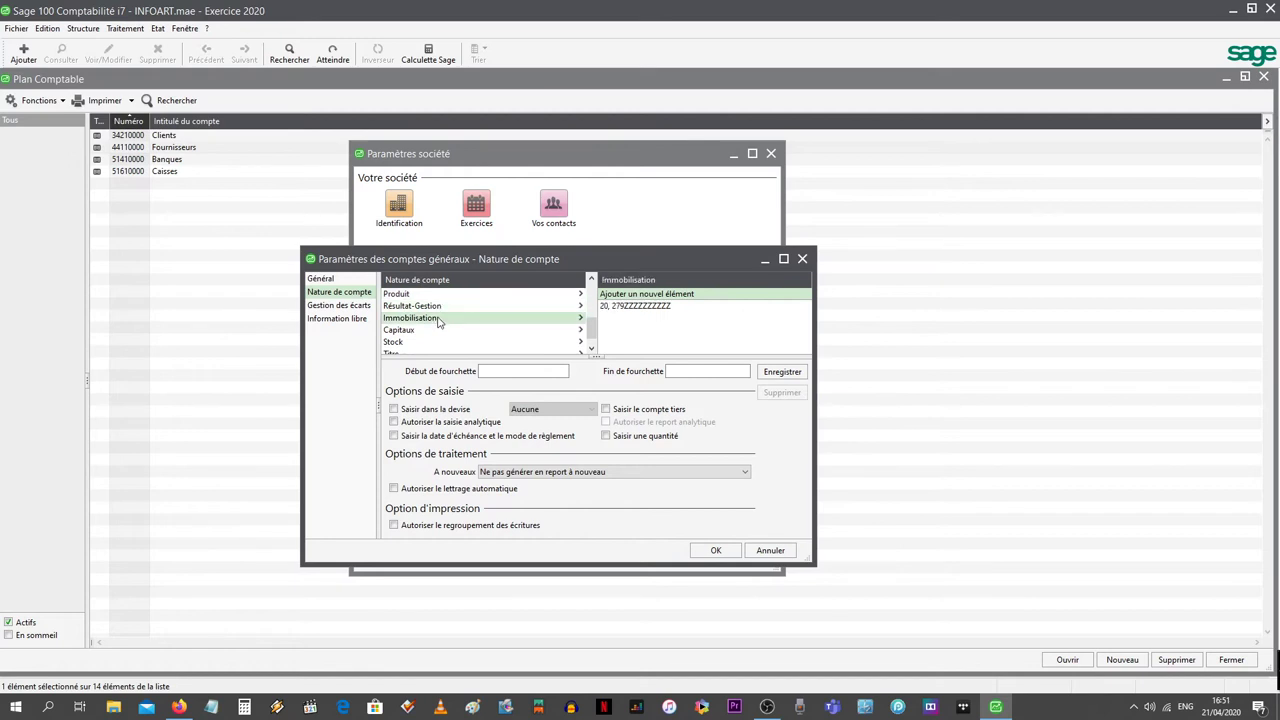
# Review the account ranges of the Capitaux, Stock and Titre natures and close the company settings.
pyautogui.click(406, 331)
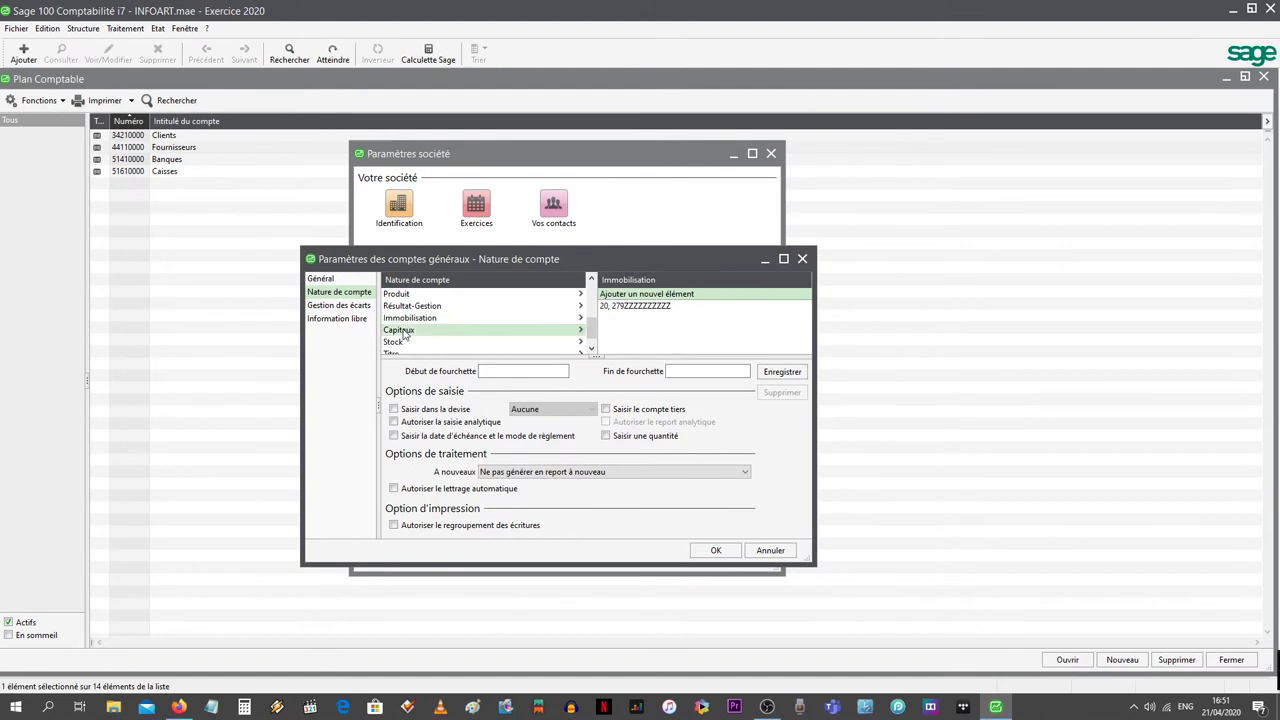
pyautogui.click(403, 343)
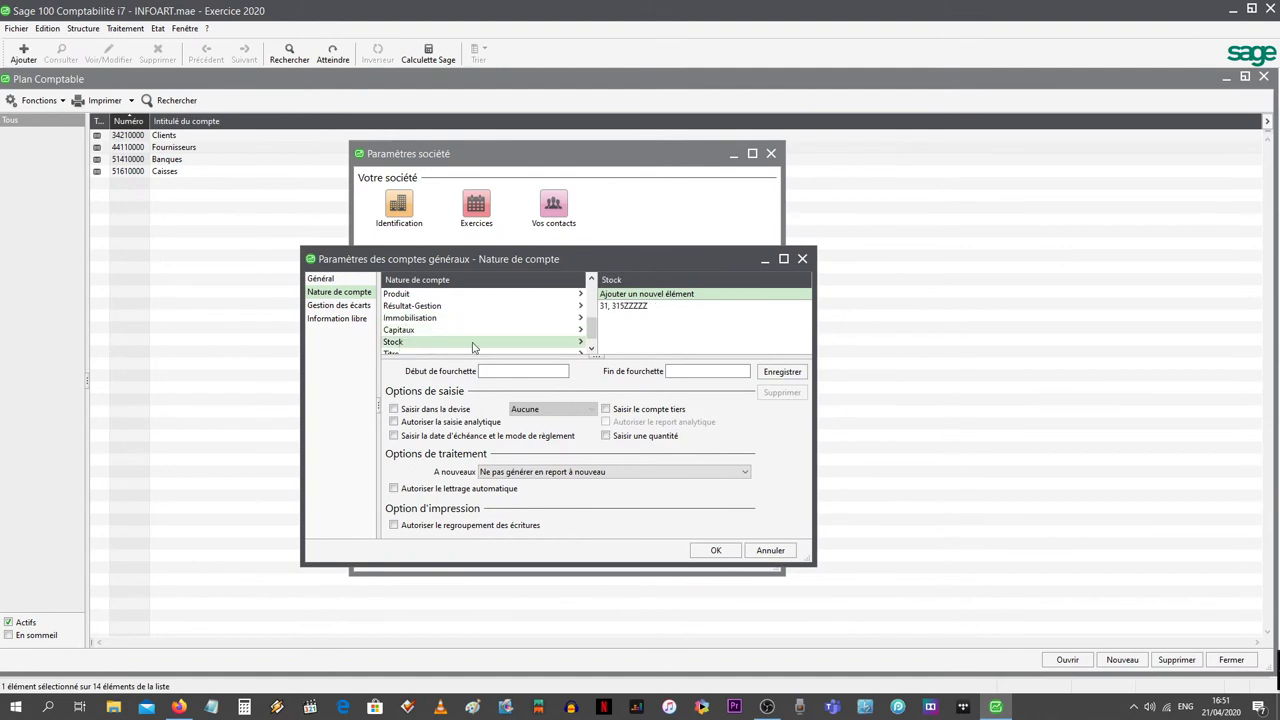
pyautogui.click(591, 348)
pyautogui.click(446, 344)
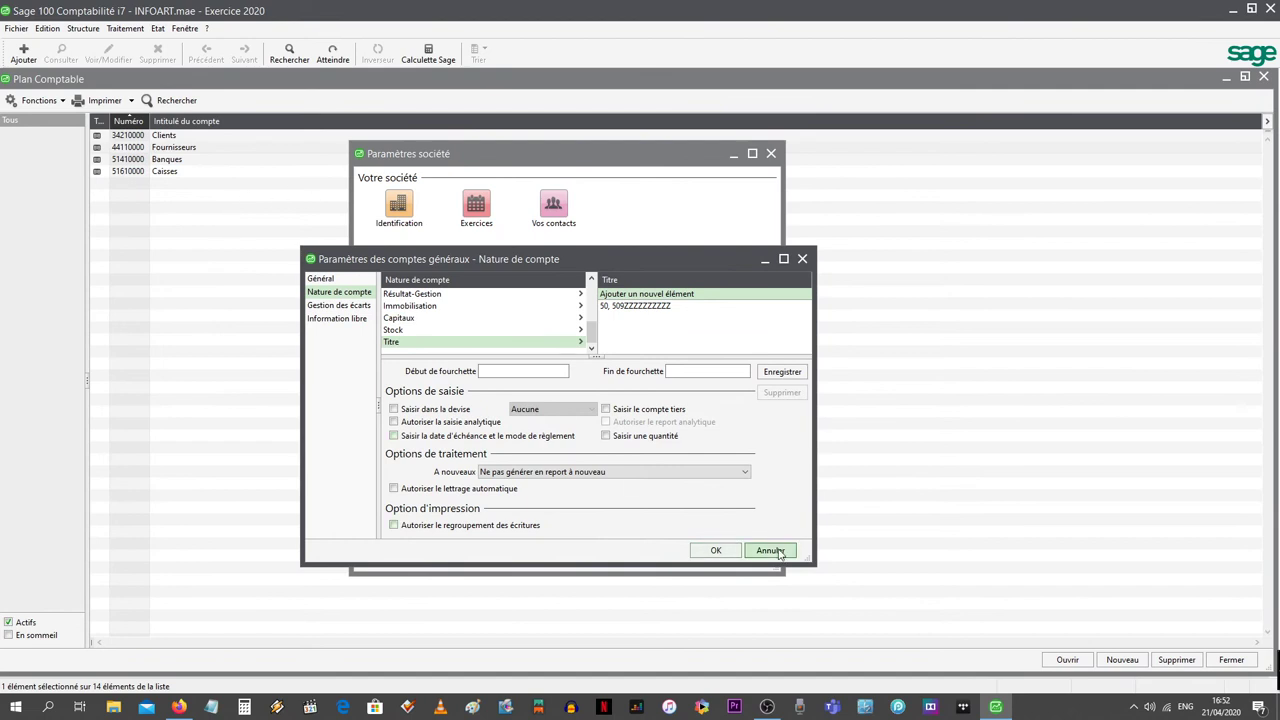
pyautogui.click(741, 550)
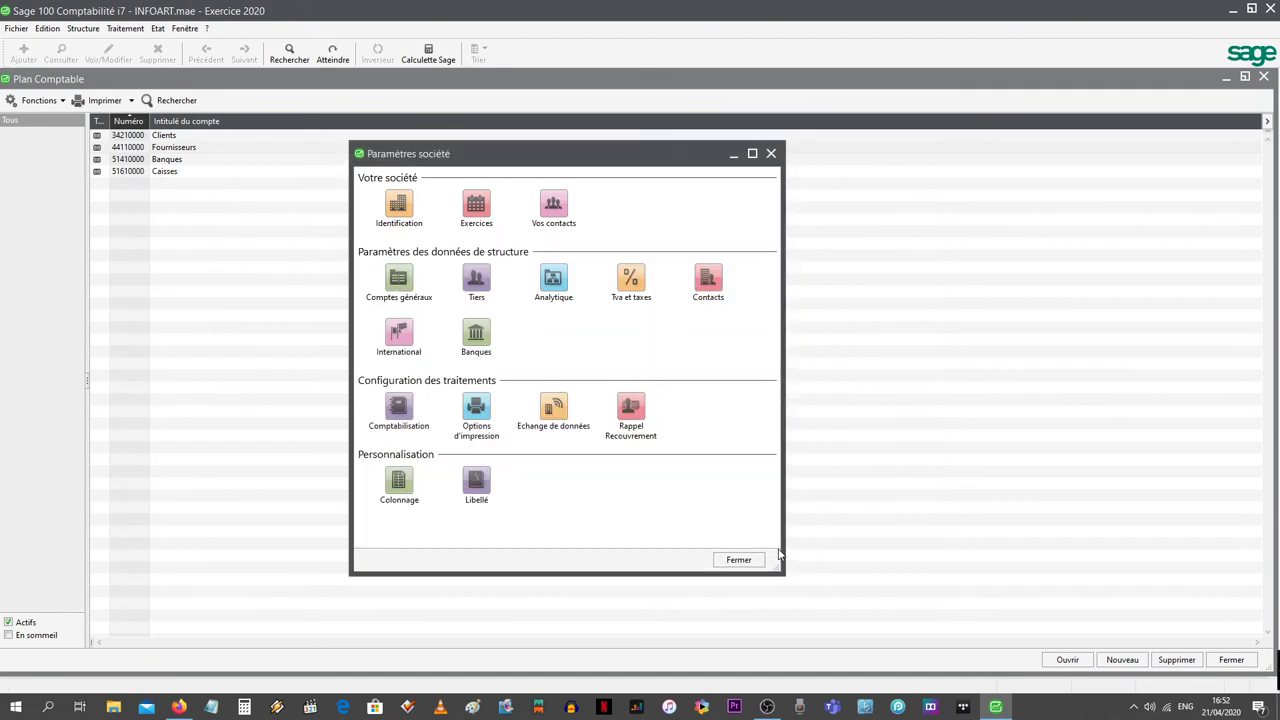
pyautogui.click(771, 153)
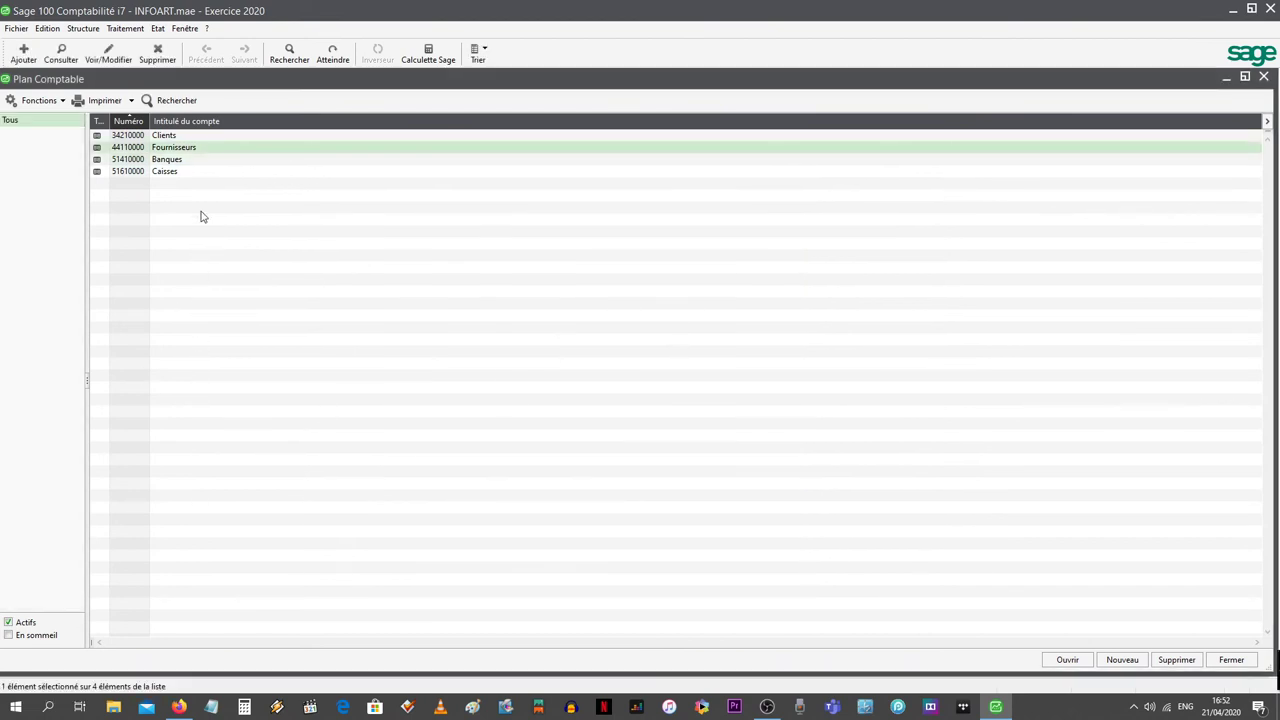
# Check the account nature and carry-forward setting of the existing Banques and Caisses accounts in the chart of accounts.
pyautogui.doubleClick(187, 162)
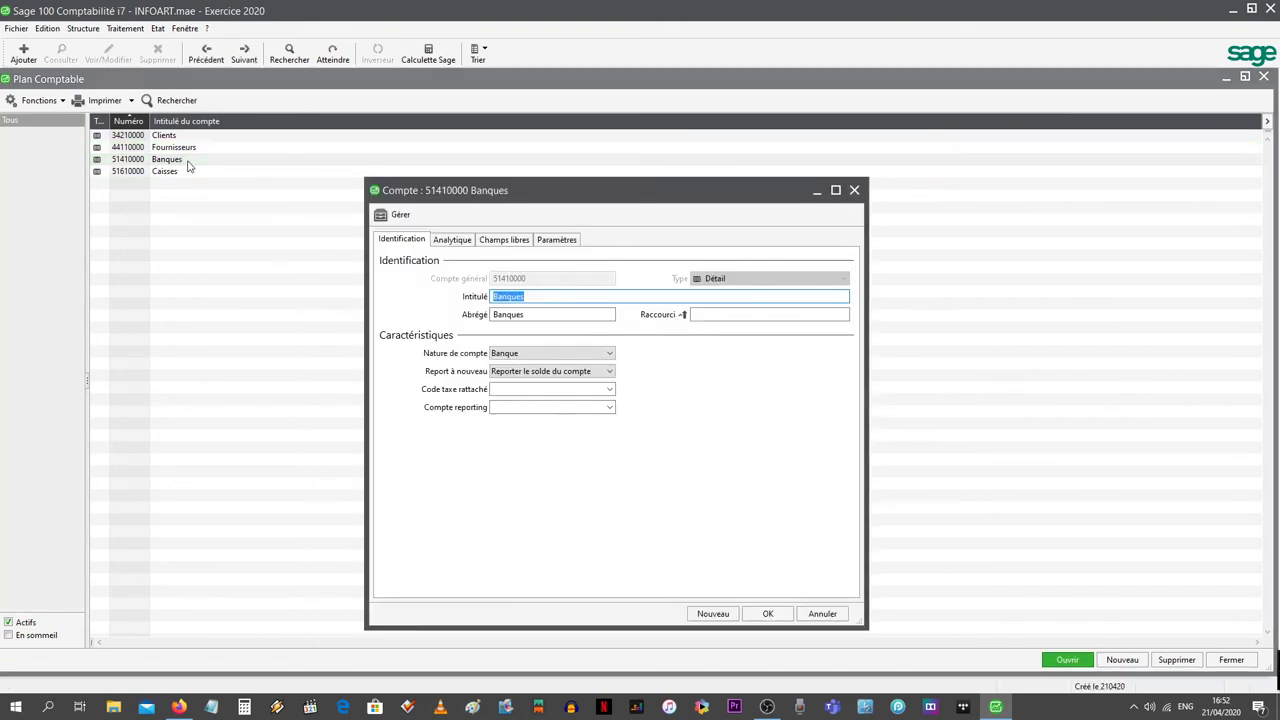
pyautogui.click(854, 190)
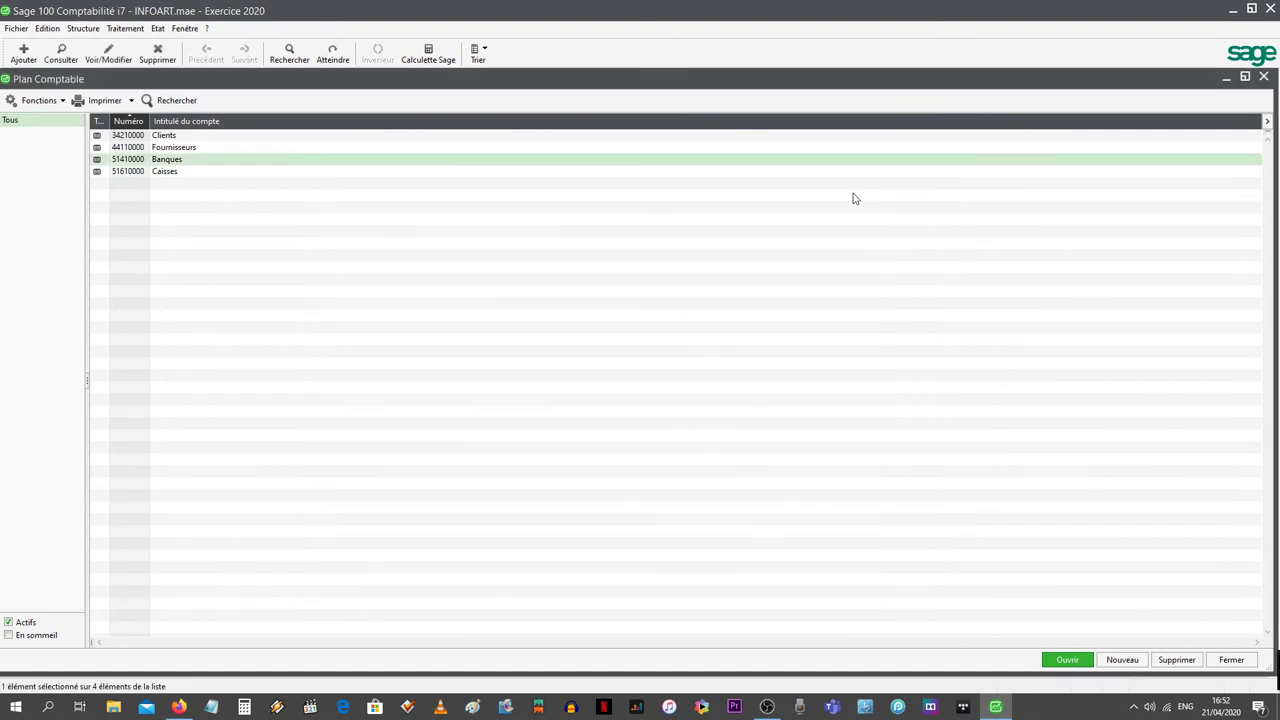
pyautogui.click(225, 172)
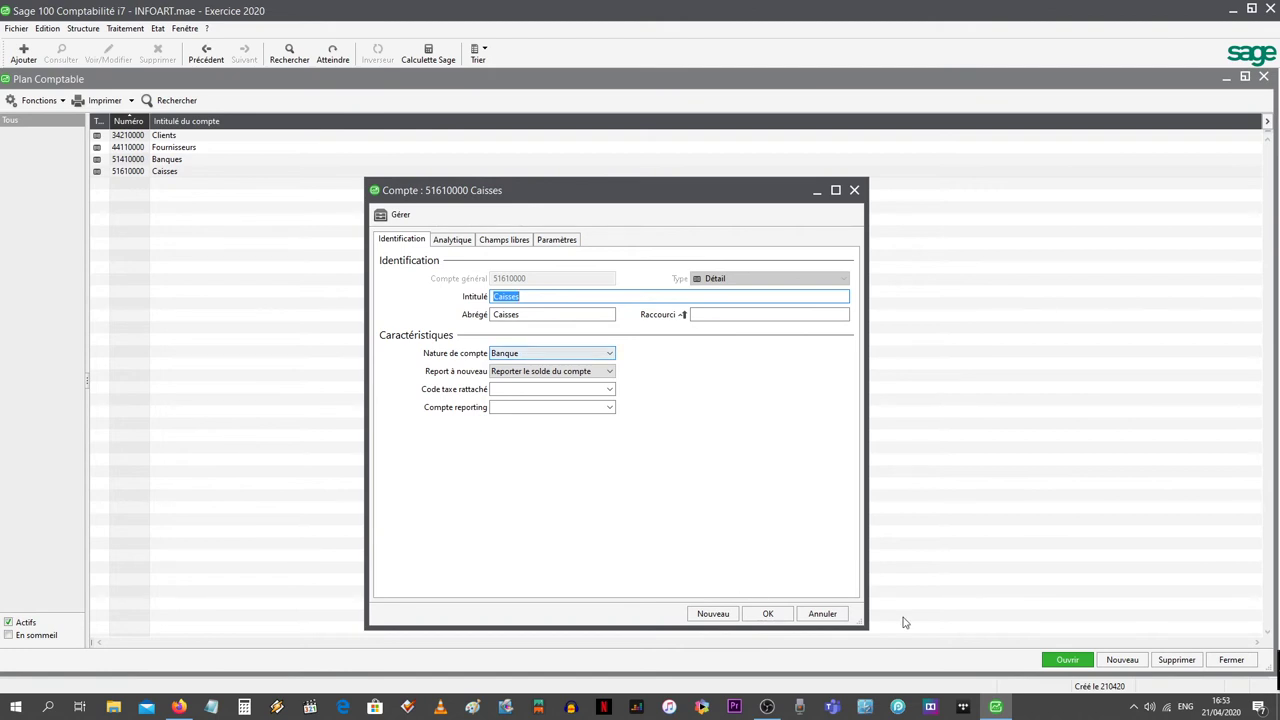
pyautogui.click(523, 313)
pyautogui.doubleClick(505, 296)
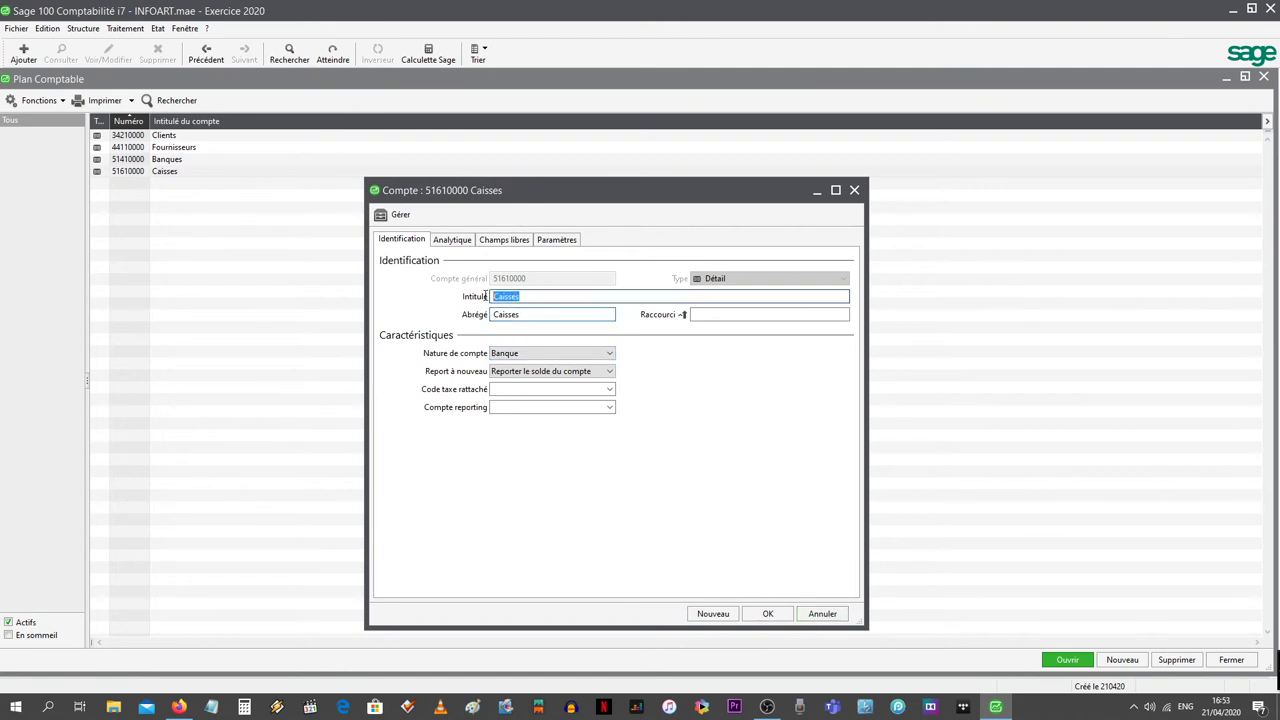
pyautogui.rightClick(498, 296)
pyautogui.click(530, 339)
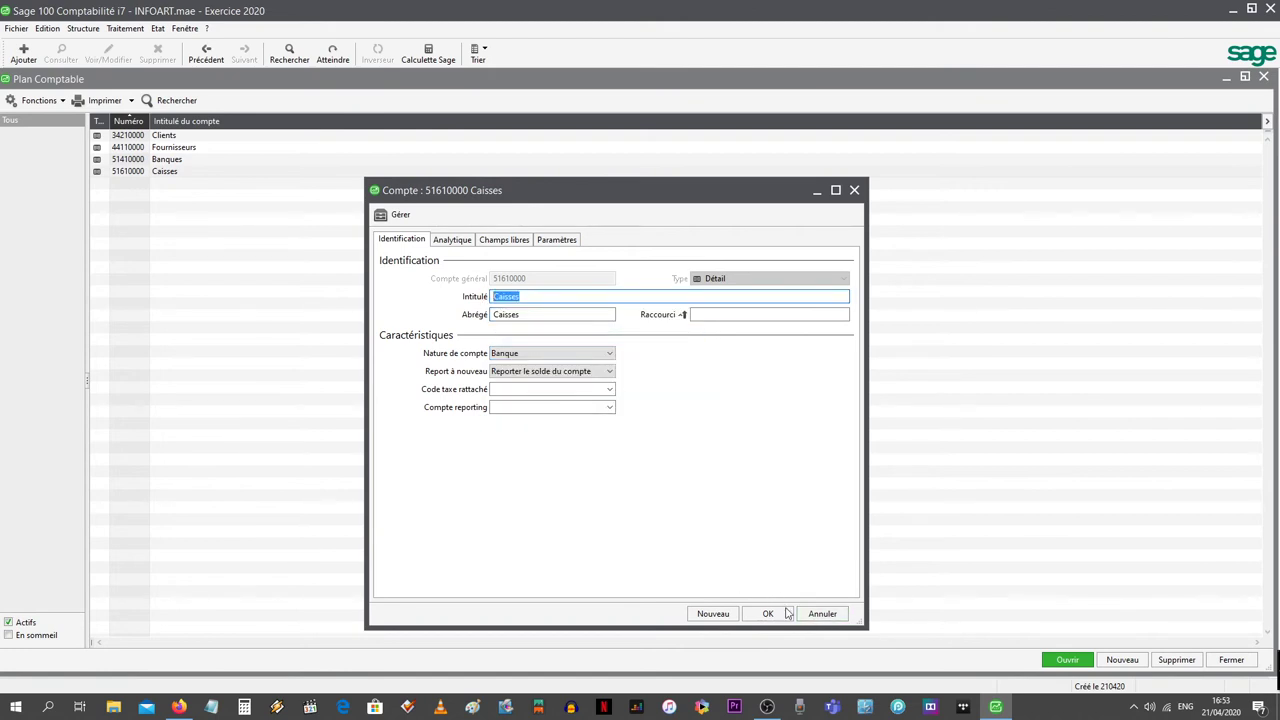
pyautogui.click(821, 614)
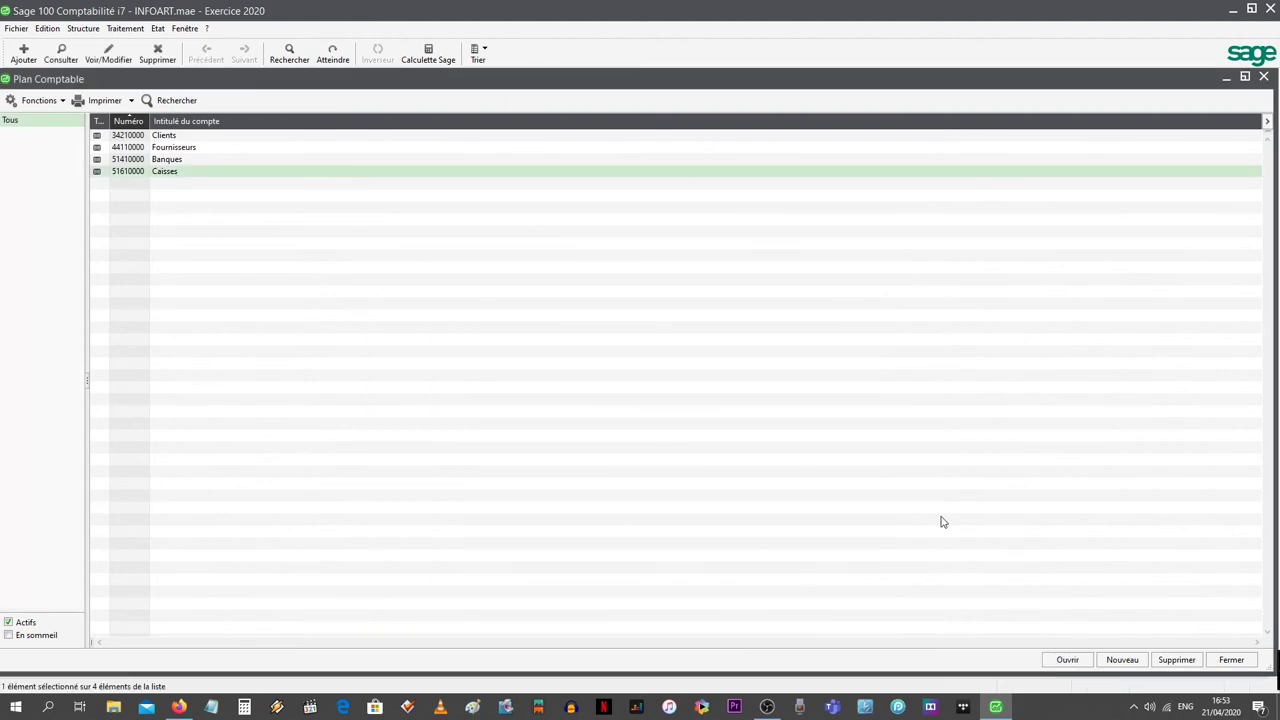
# Delete the Caisses account and recreate it with number 5161 and title Caisses, validating it and quitting the assistant.
pyautogui.click(1170, 656)
pyautogui.click(638, 404)
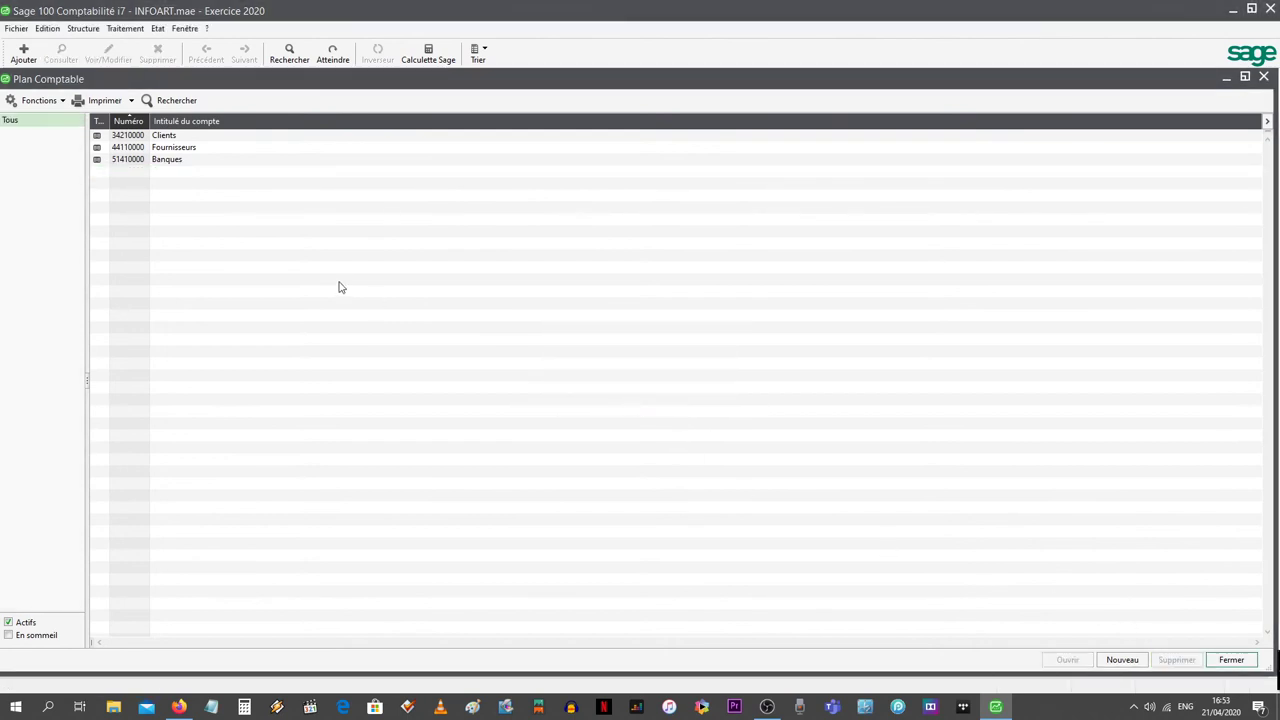
pyautogui.click(1118, 660)
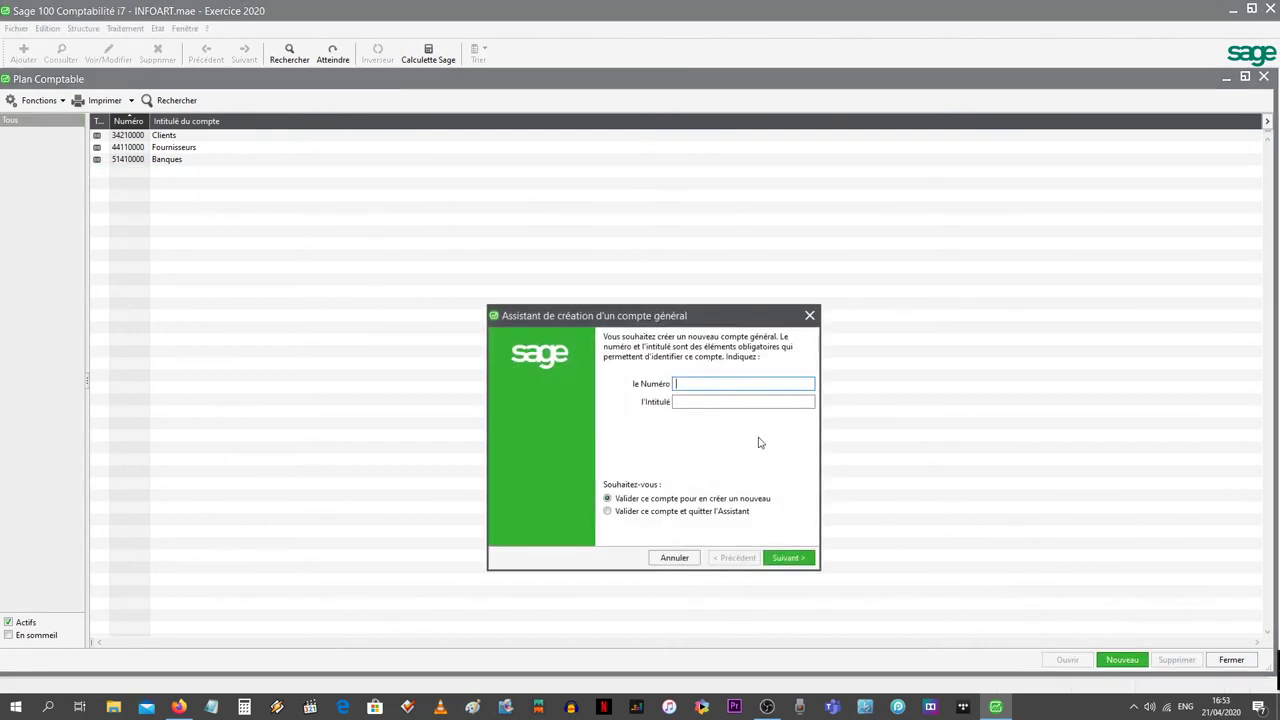
pyautogui.write('5161')
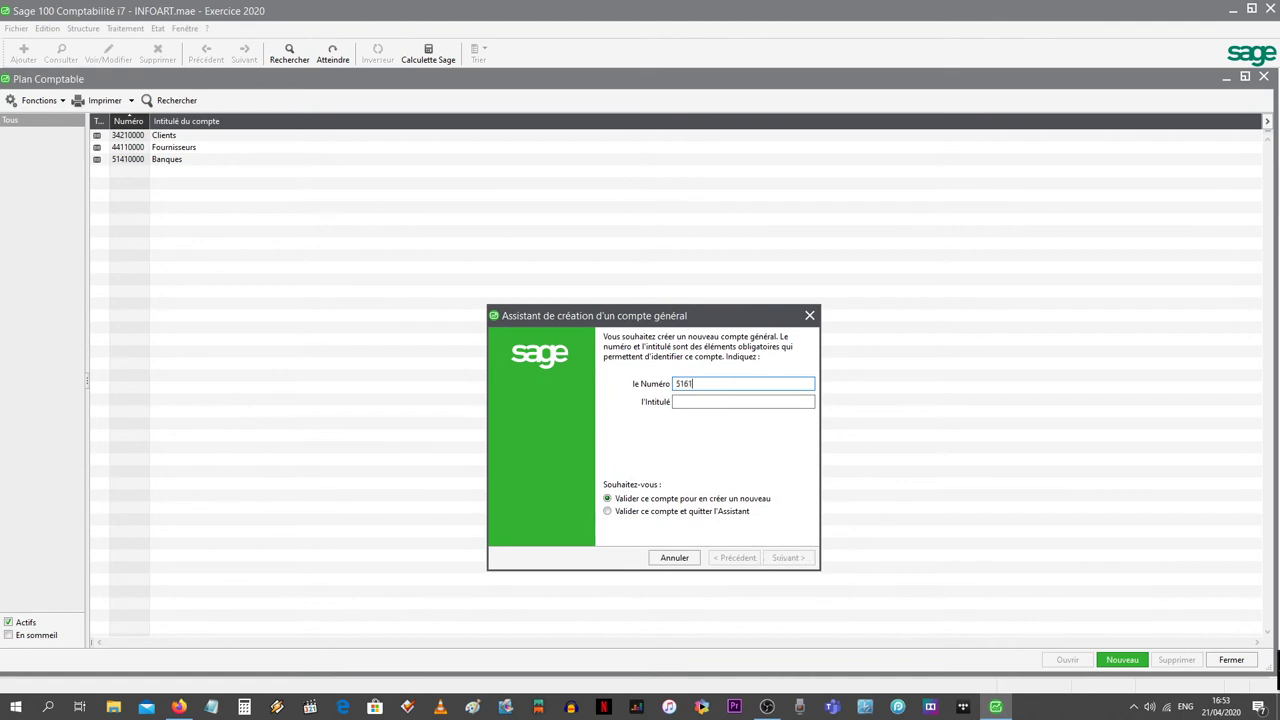
pyautogui.click(750, 403)
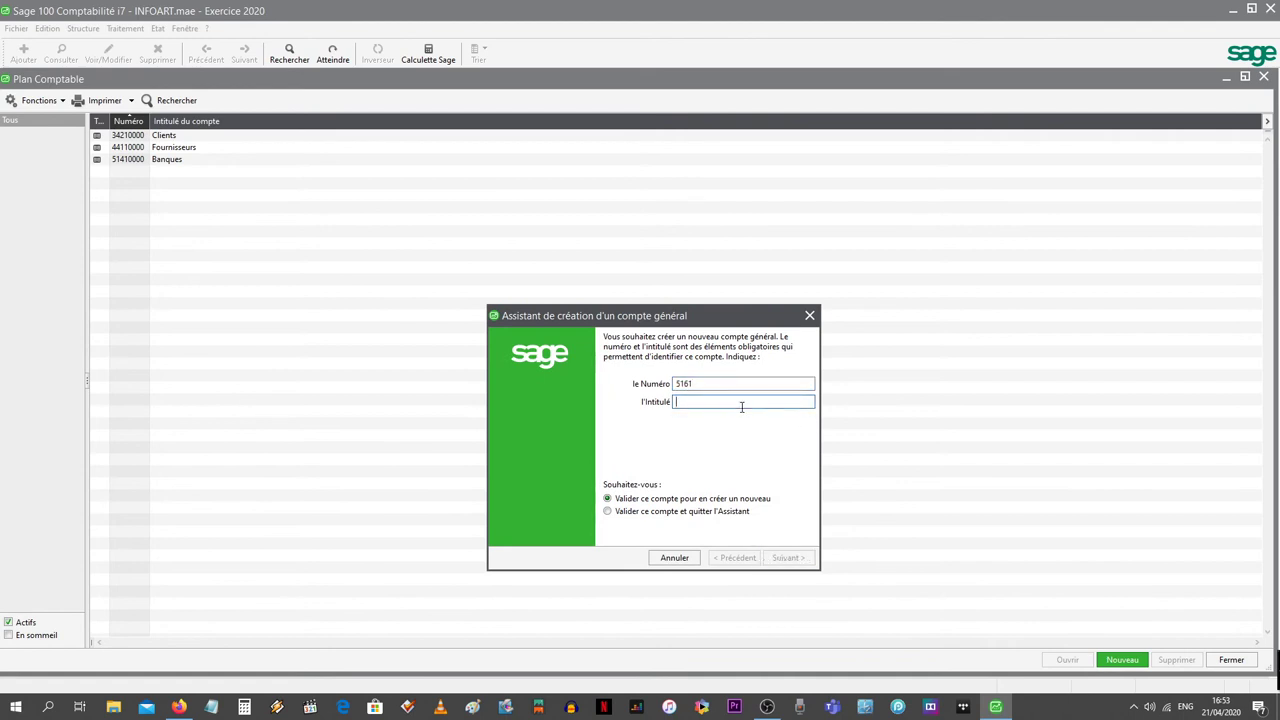
pyautogui.write('Caisses')
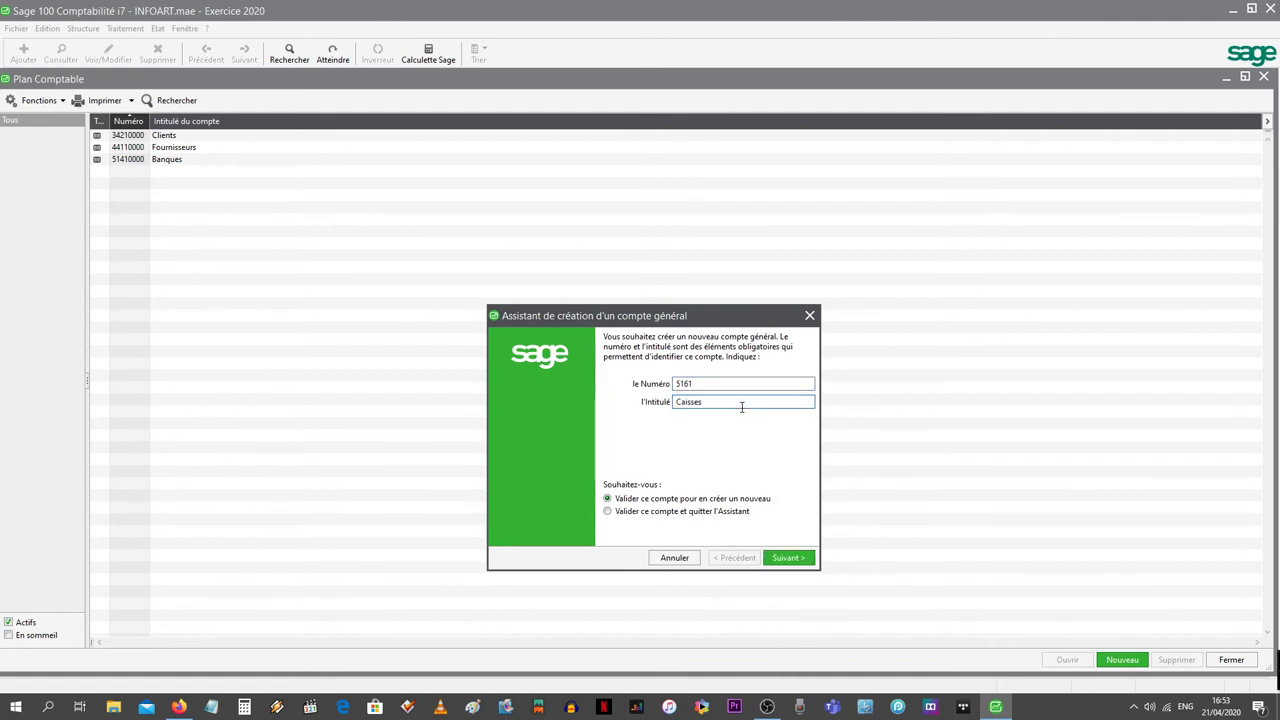
pyautogui.click(661, 516)
pyautogui.click(777, 557)
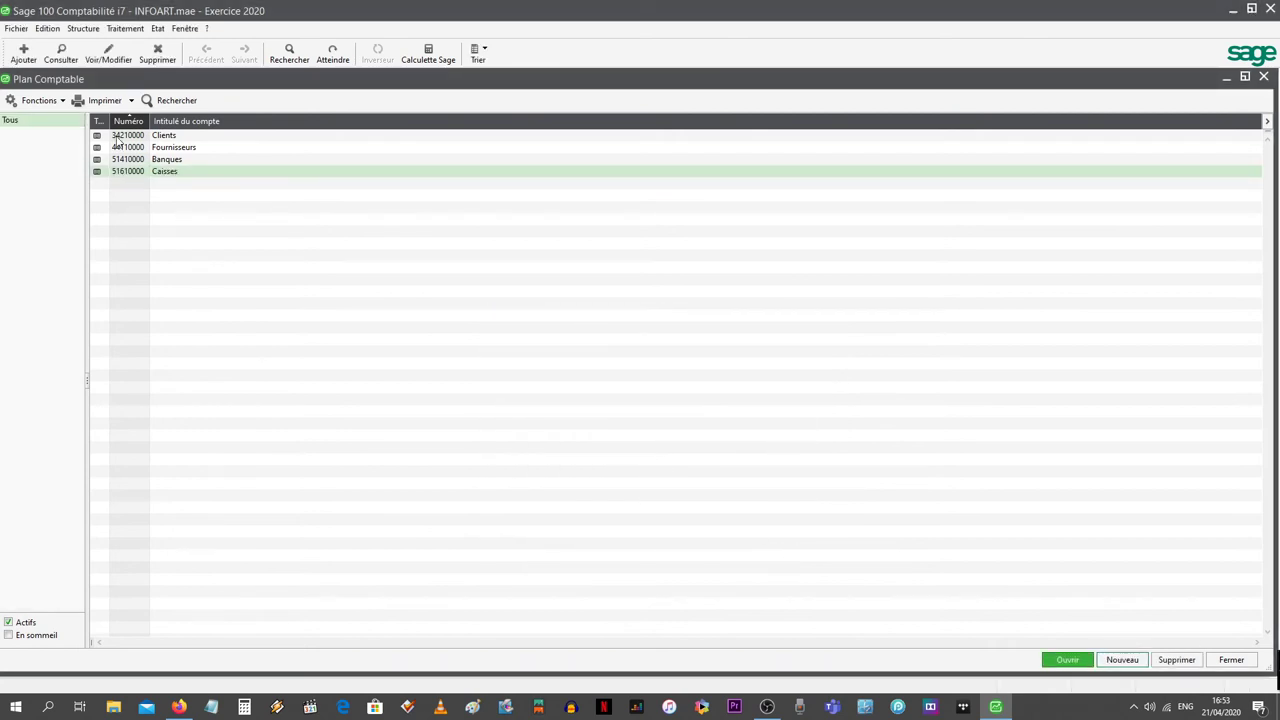
# Check the nature assigned to the recreated Caisses account and consult the Nature de compte settings of the general accounts.
pyautogui.doubleClick(162, 176)
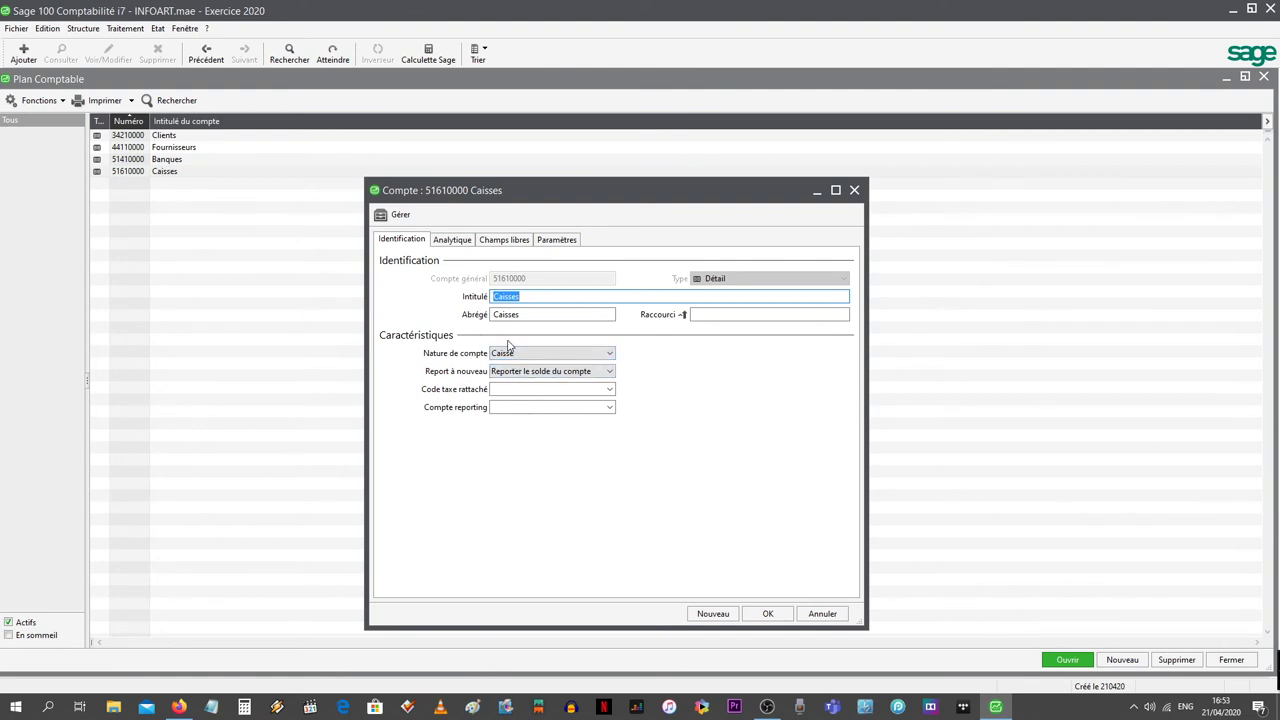
pyautogui.click(770, 613)
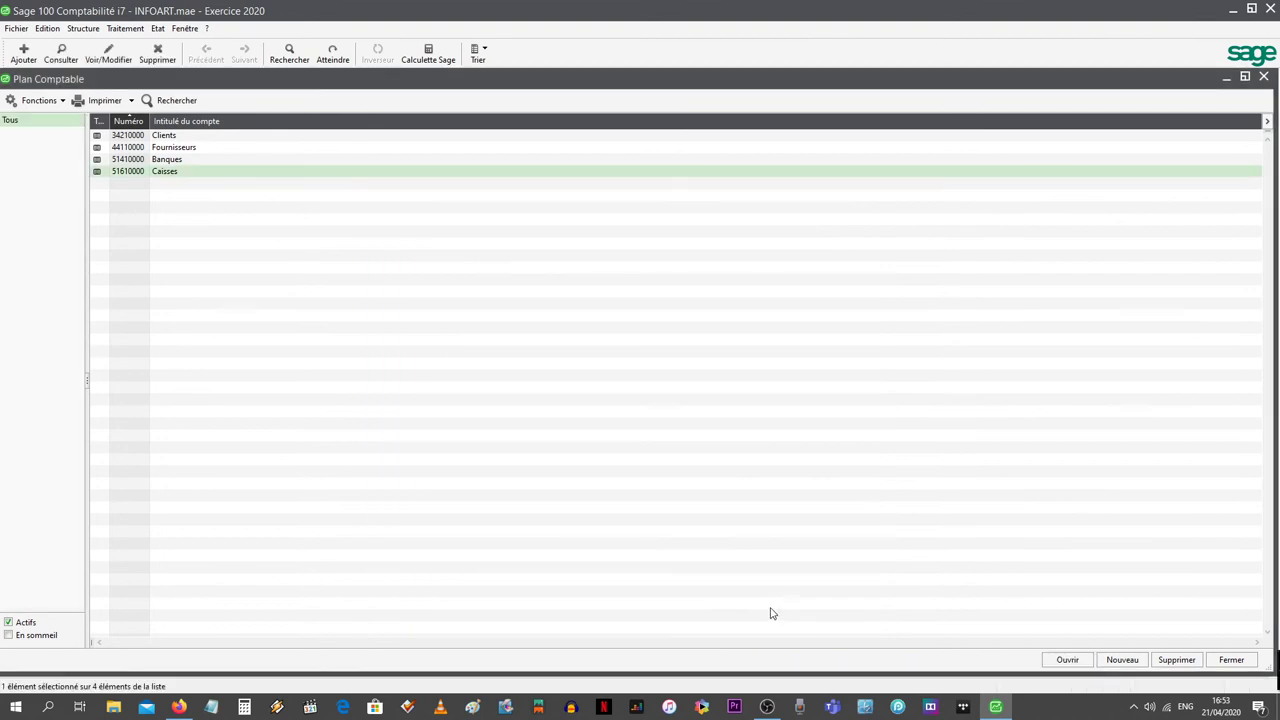
pyautogui.click(13, 31)
pyautogui.click(58, 113)
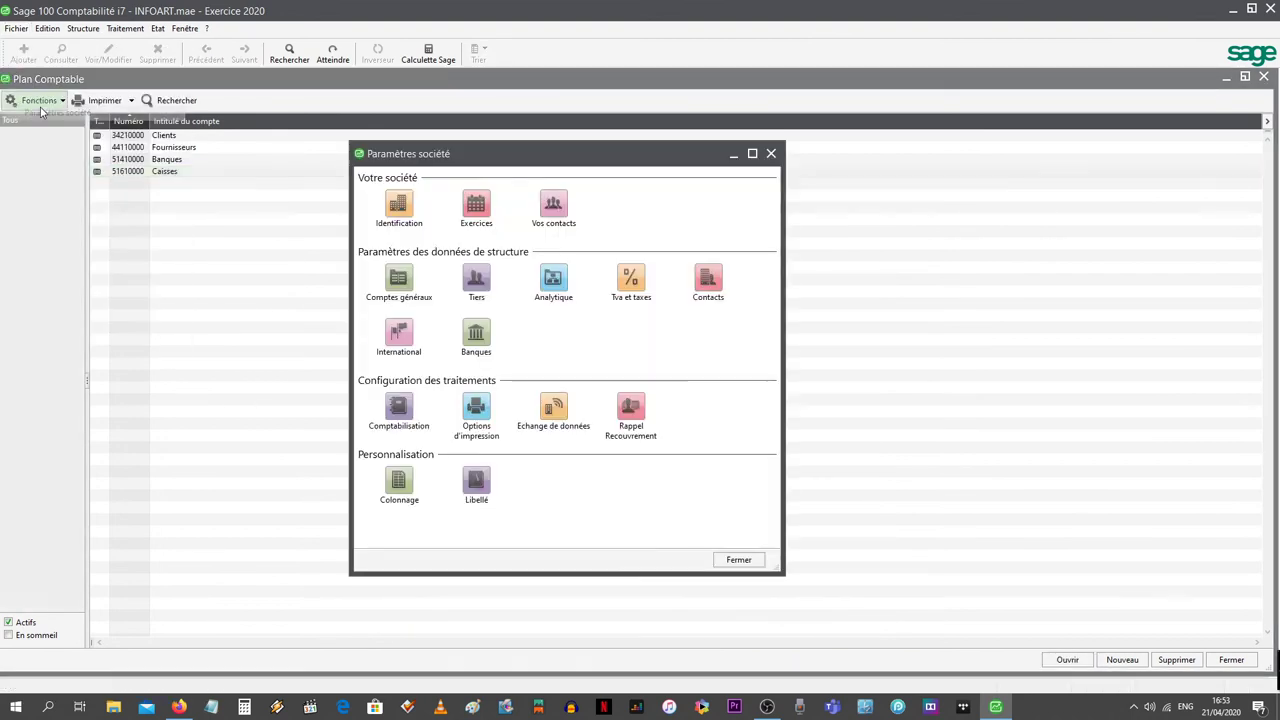
pyautogui.click(396, 287)
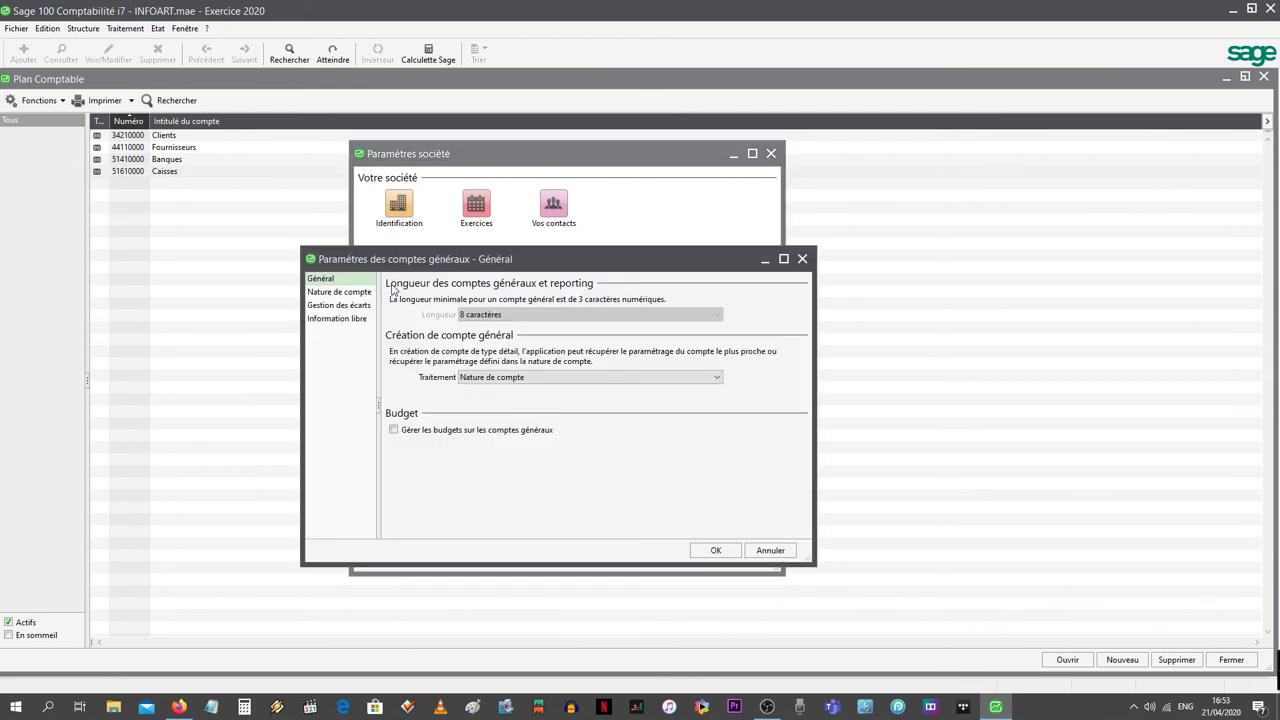
pyautogui.click(337, 293)
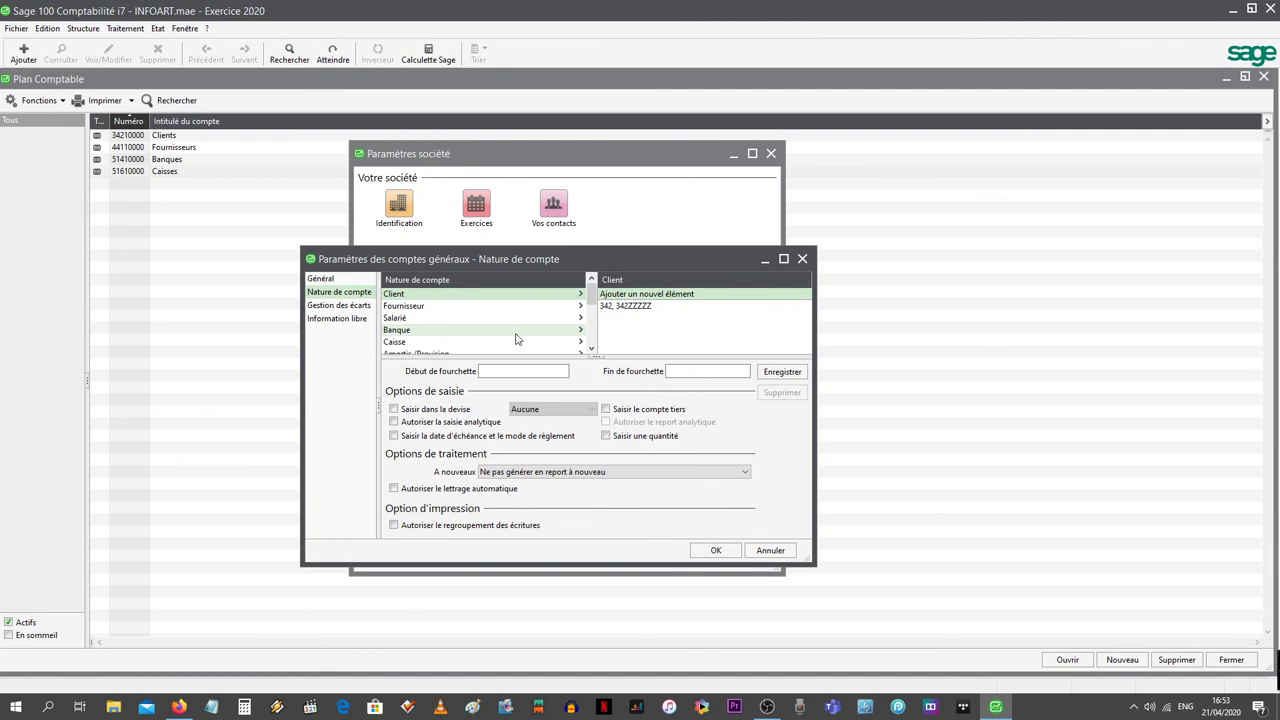
pyautogui.click(803, 262)
pyautogui.click(769, 158)
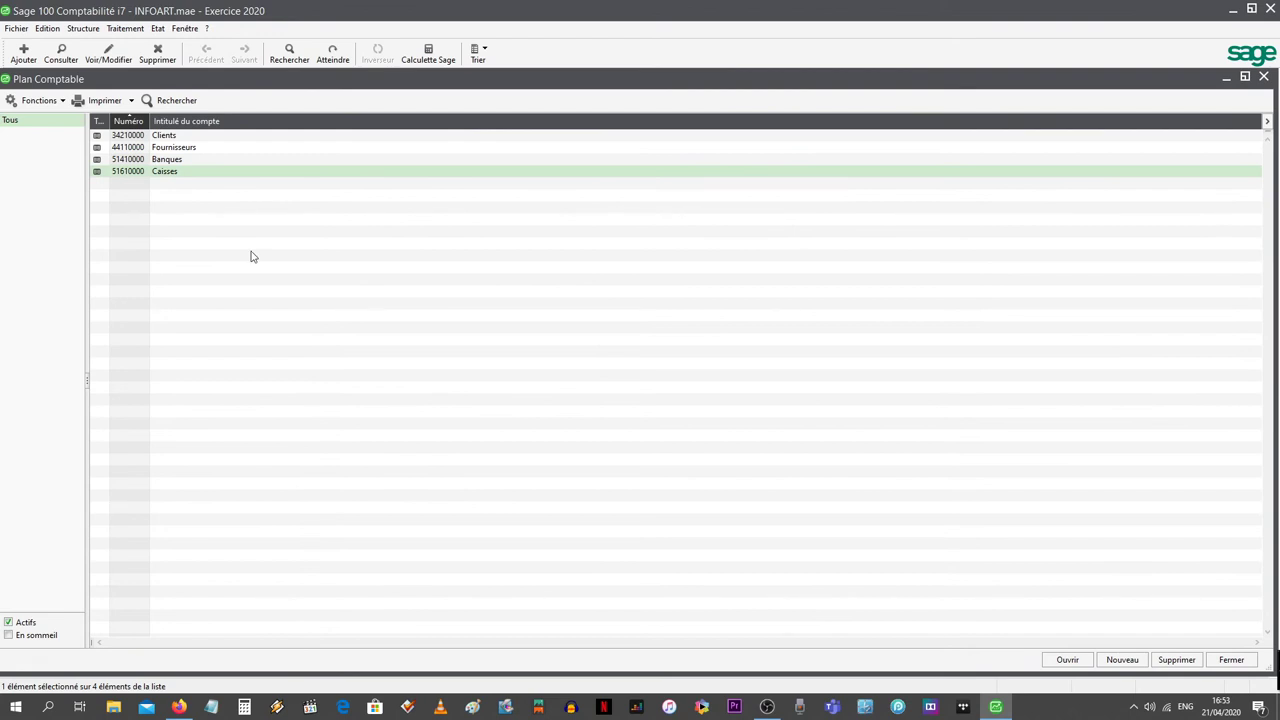
# Review the identification details and characteristics of the Clients account.
pyautogui.click(170, 136)
pyautogui.doubleClick(170, 136)
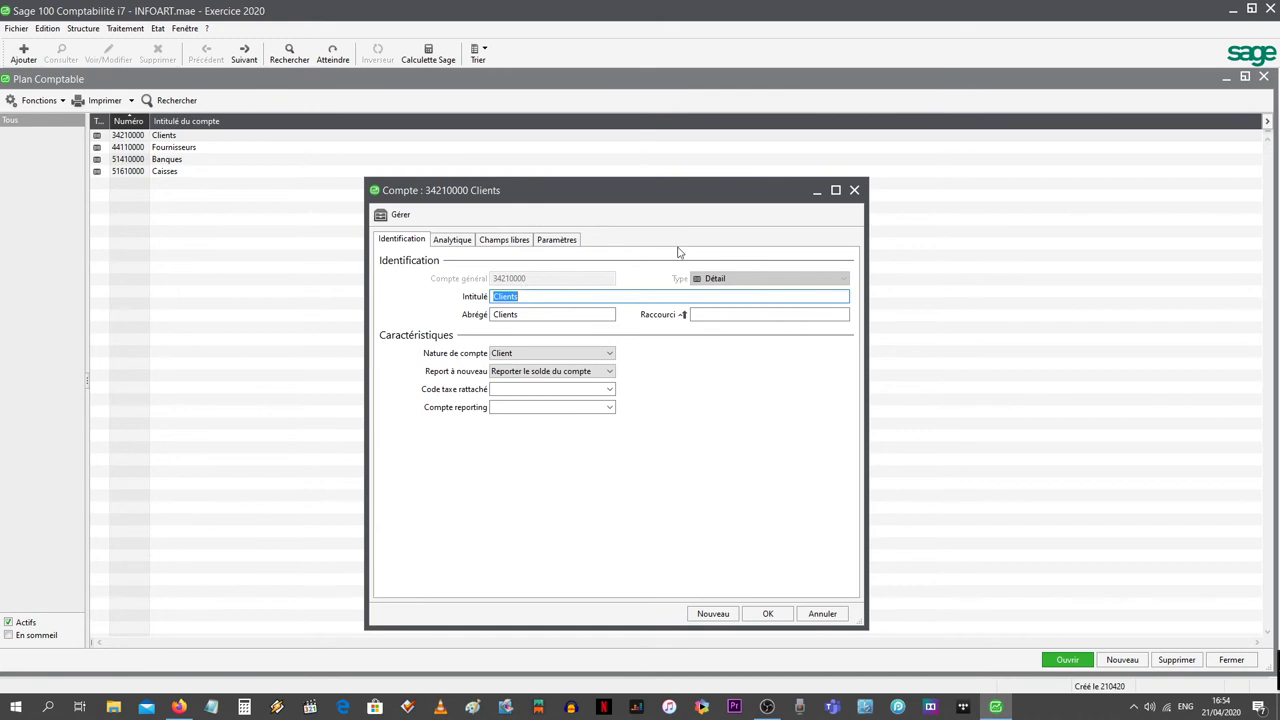
pyautogui.click(853, 195)
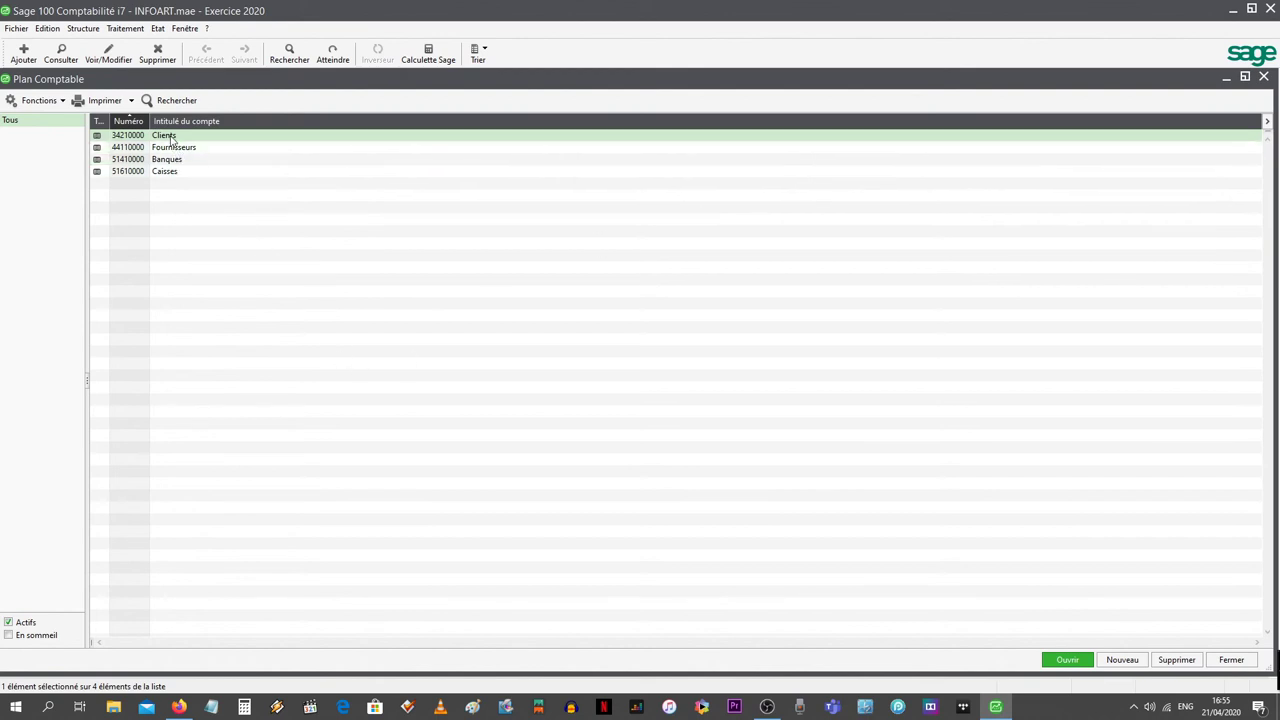
# Delete the Clients account and the three remaining accounts, Fournisseurs, Banques and Caisses, from the chart of accounts.
pyautogui.click(1165, 662)
pyautogui.click(634, 402)
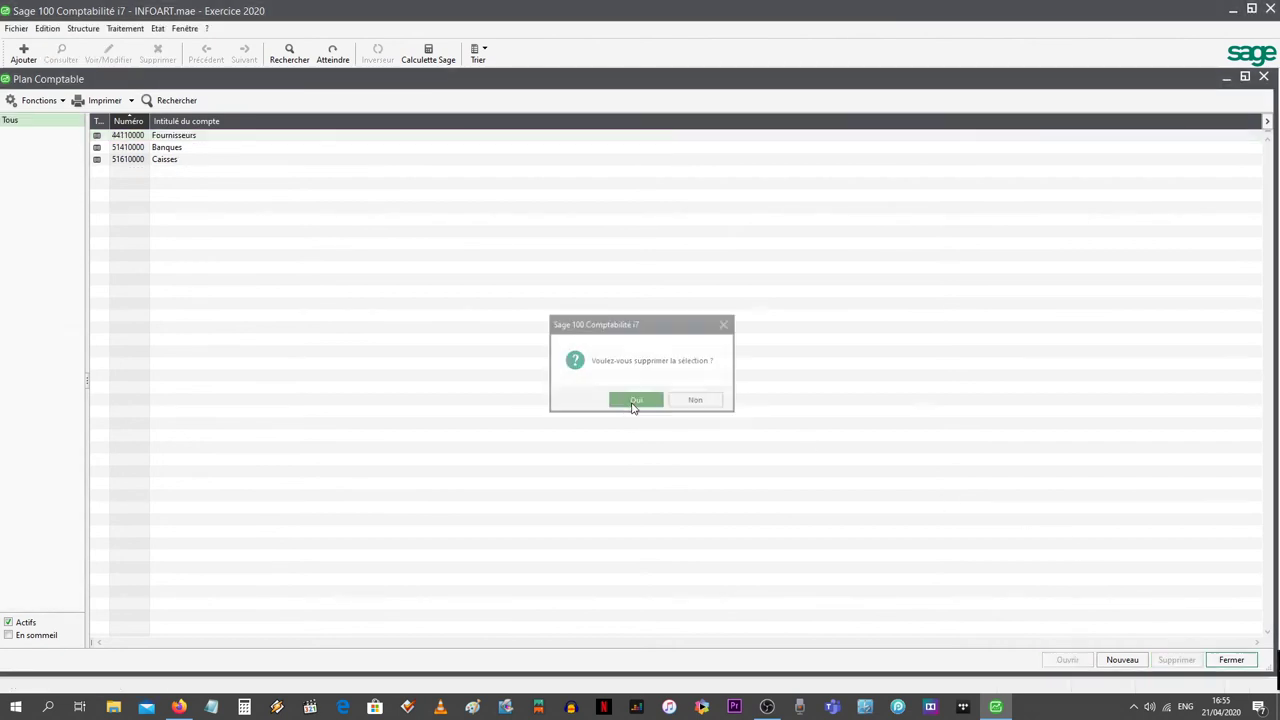
pyautogui.click(174, 138)
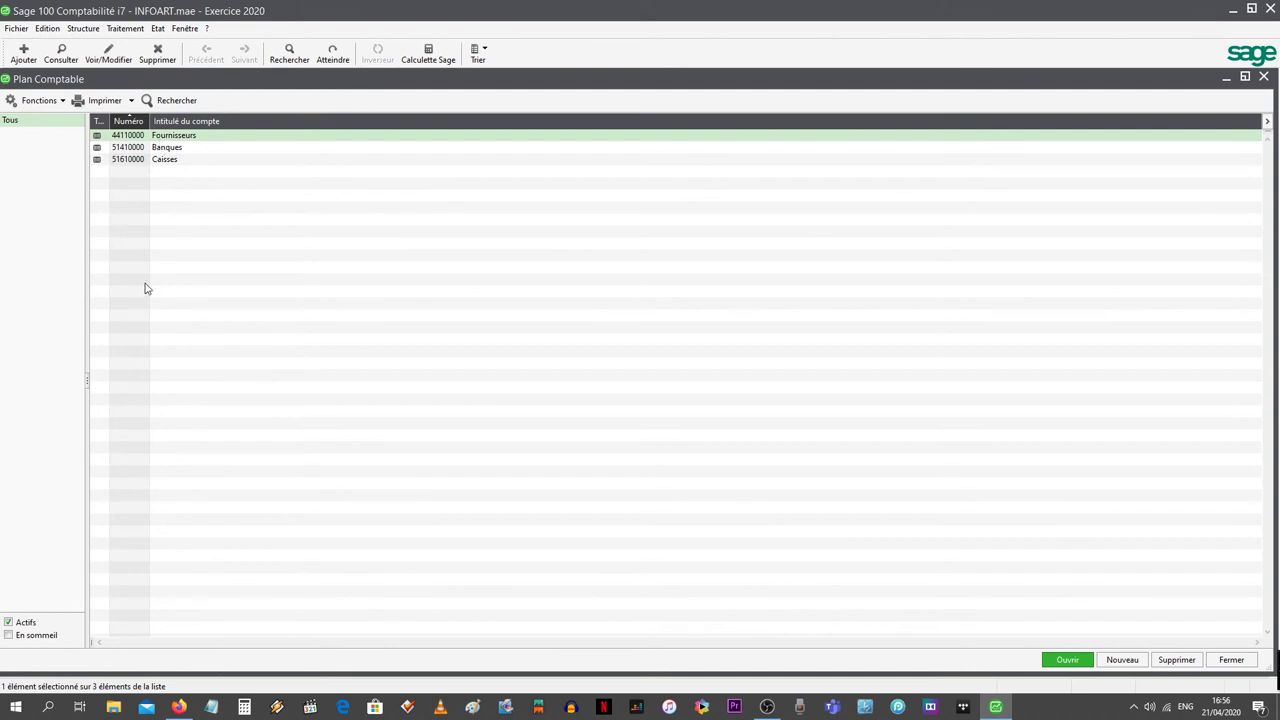
pyautogui.keyDown('shift'); pyautogui.click(168, 162); pyautogui.keyUp('shift')
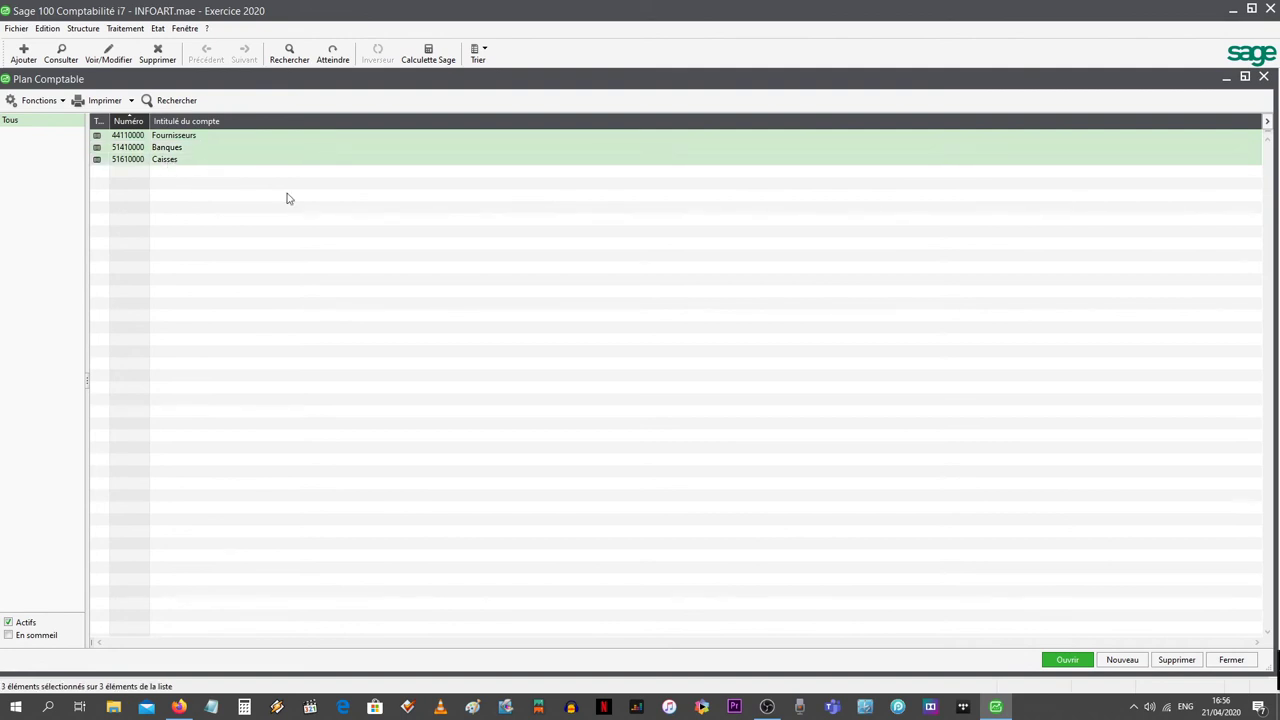
pyautogui.rightClick(195, 143)
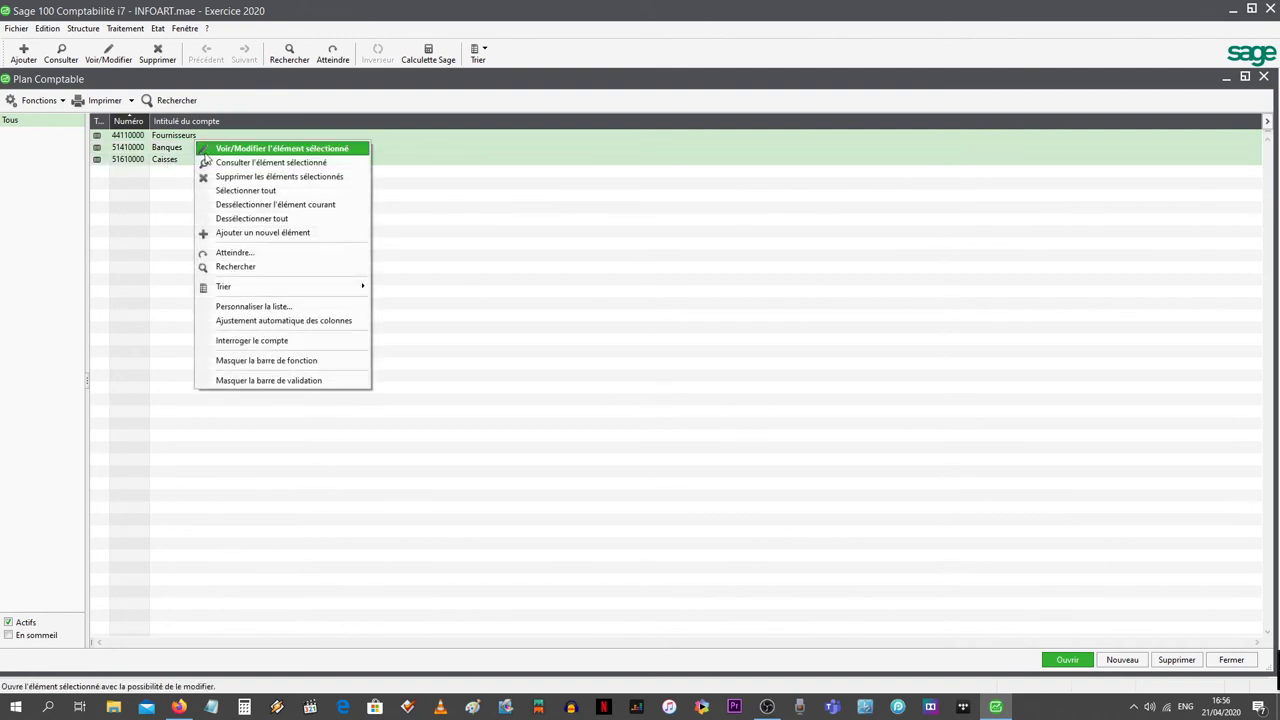
pyautogui.click(227, 177)
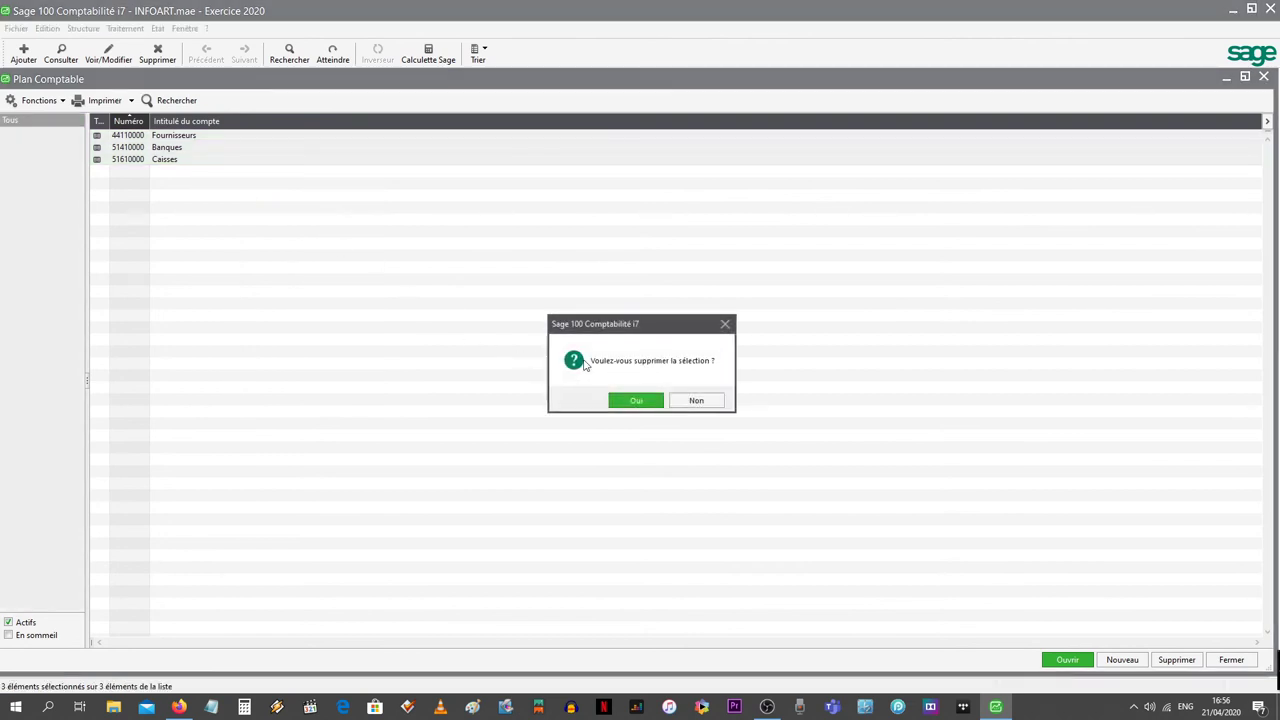
pyautogui.click(627, 403)
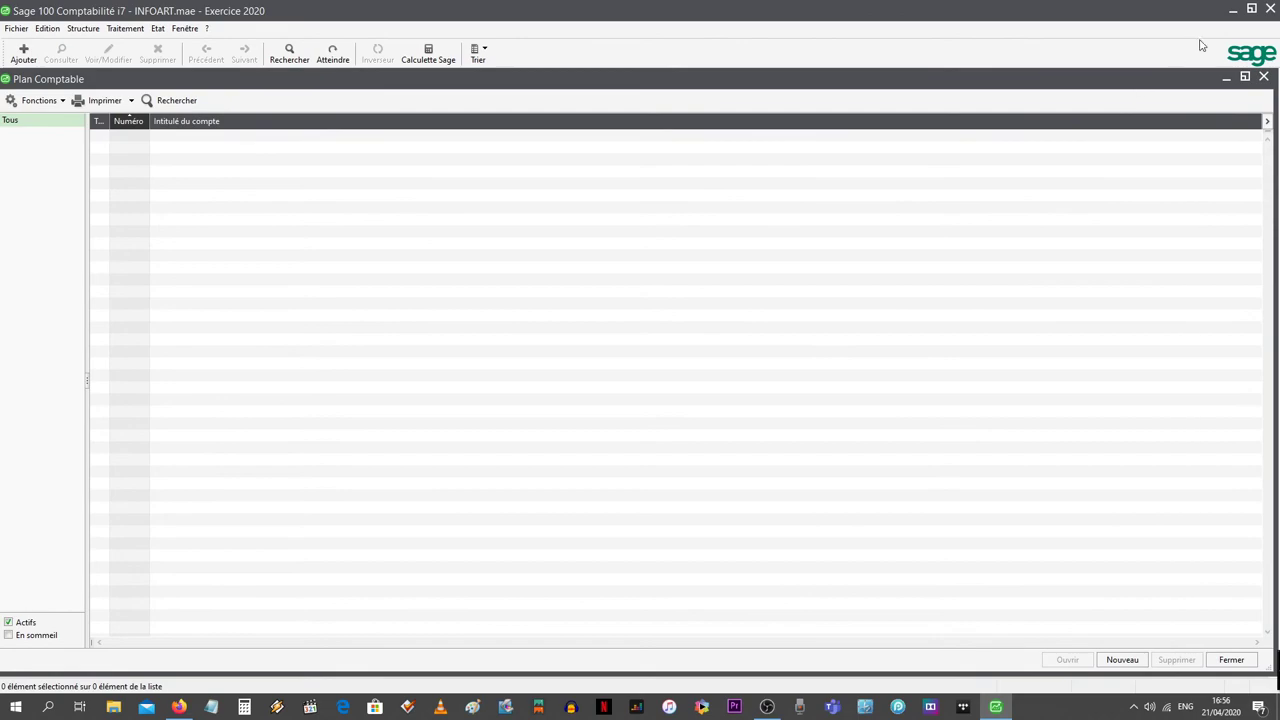
# Minimize the accounting program and open the workbook PLAN COMPT STANDARD.xlsx from the desktop in Excel.
pyautogui.click(1232, 9)
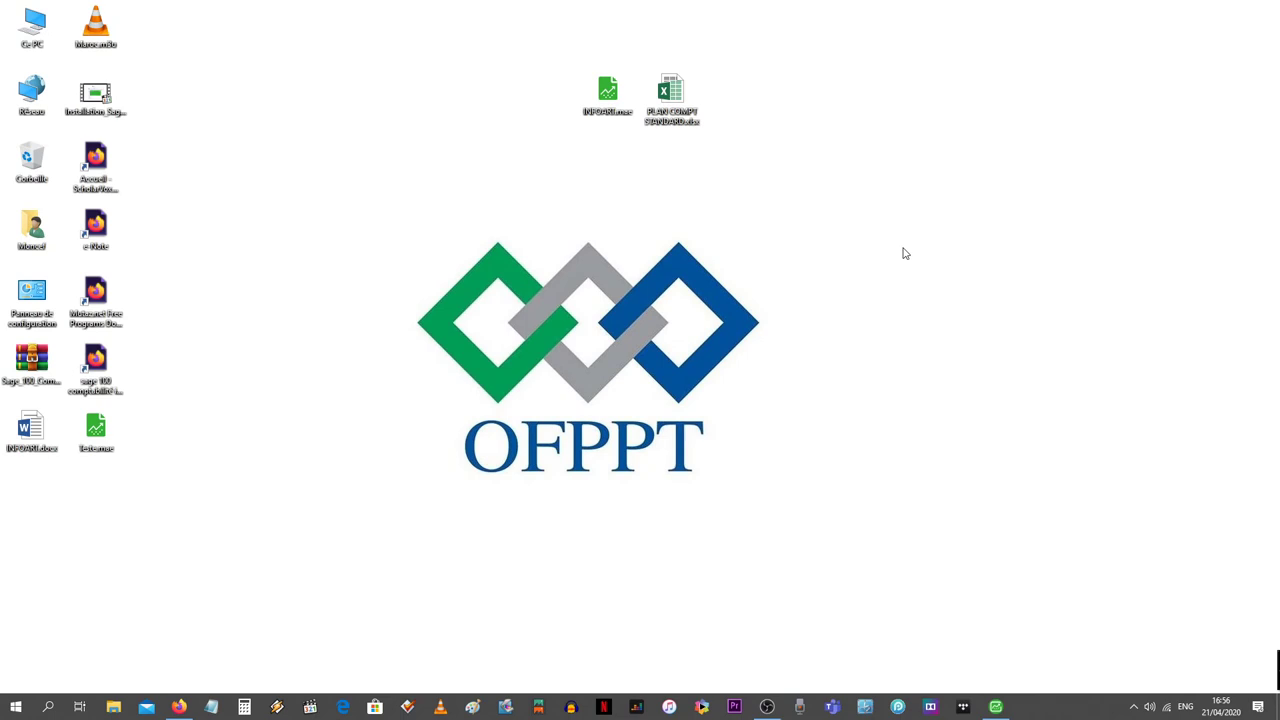
pyautogui.click(670, 118)
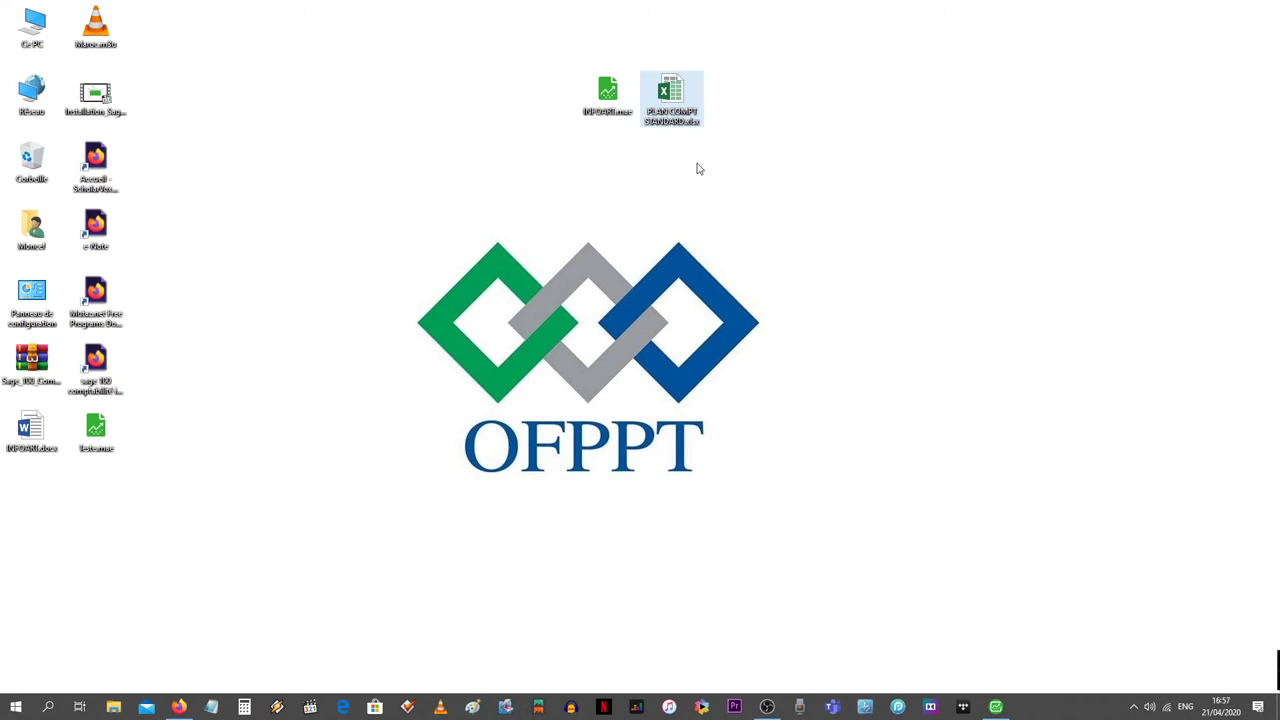
pyautogui.click(699, 169)
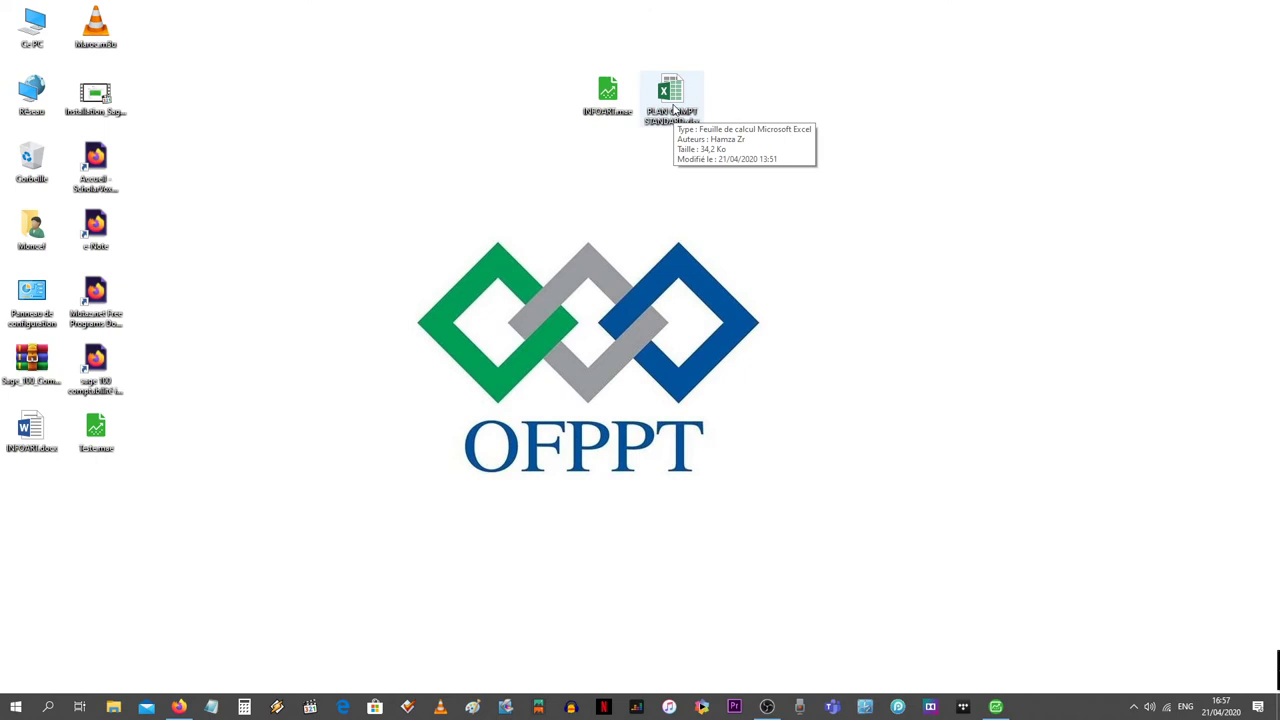
pyautogui.doubleClick(674, 107)
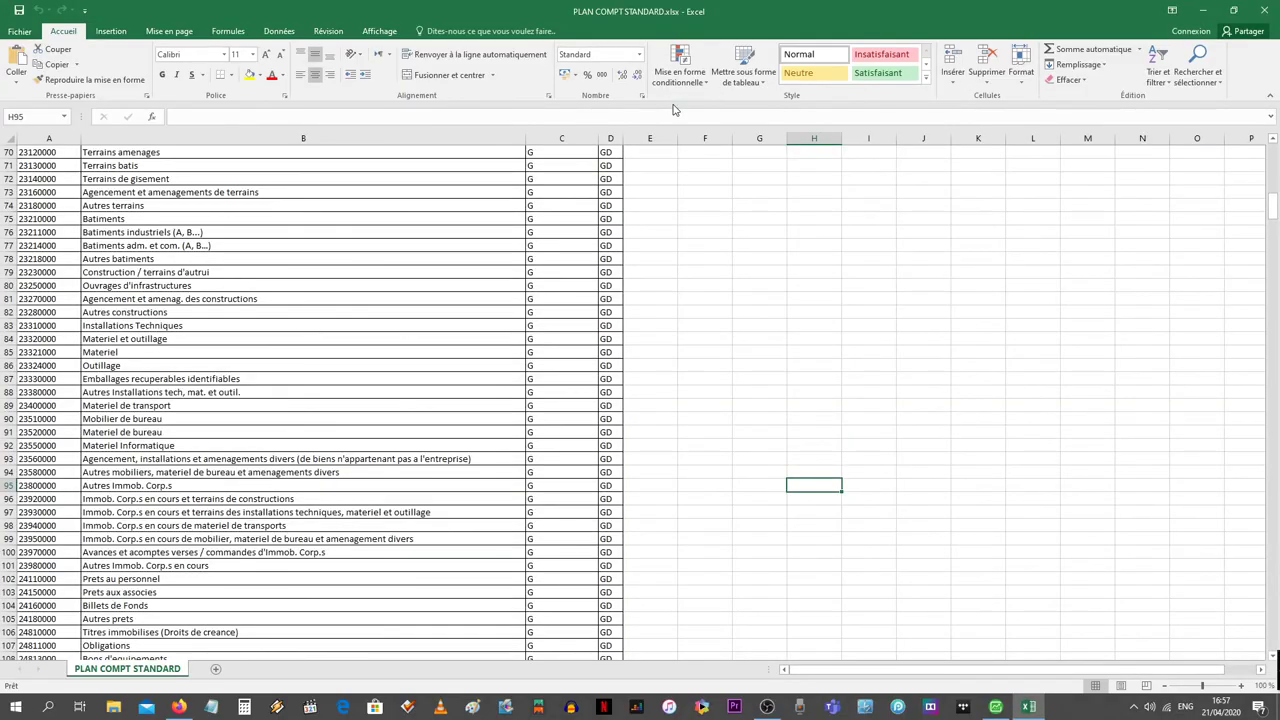
# Examine the account numbers, labels and account types listed throughout the PLAN COMPT STANDARD sheet.
pyautogui.scroll(20, 585, 276)
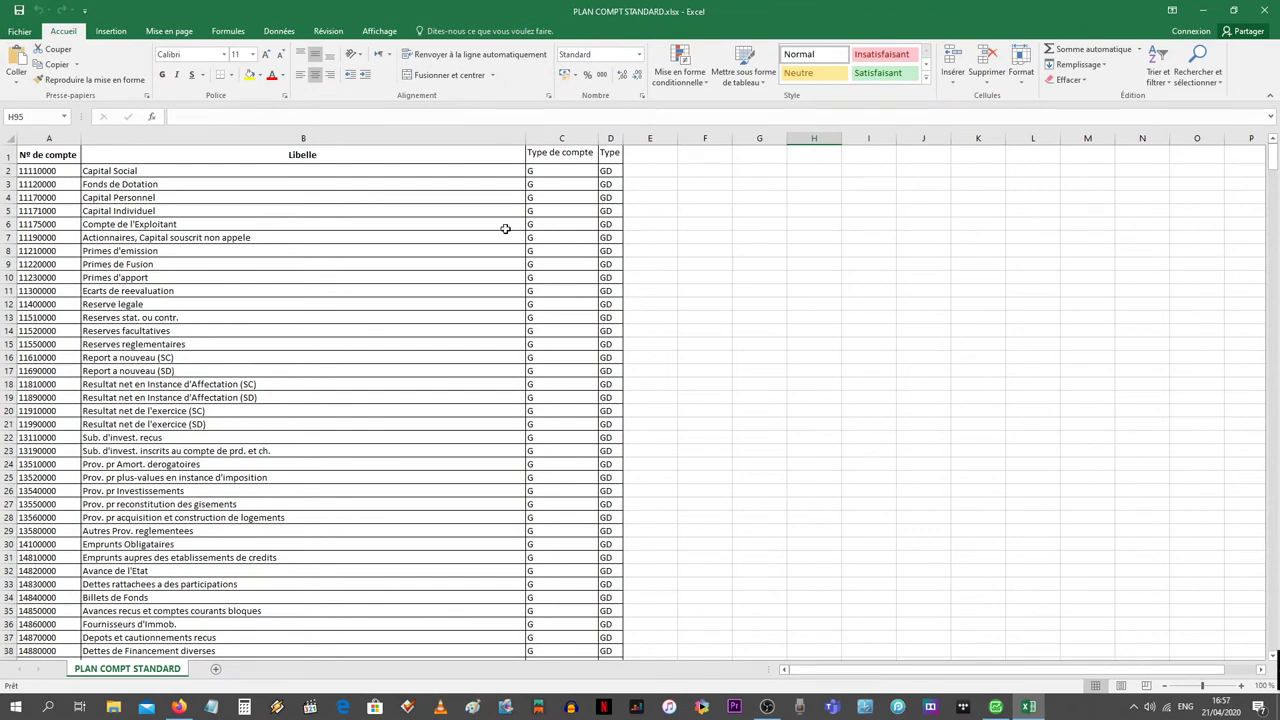
pyautogui.scroll(-3, 279, 321)
pyautogui.scroll(-20, 279, 321)
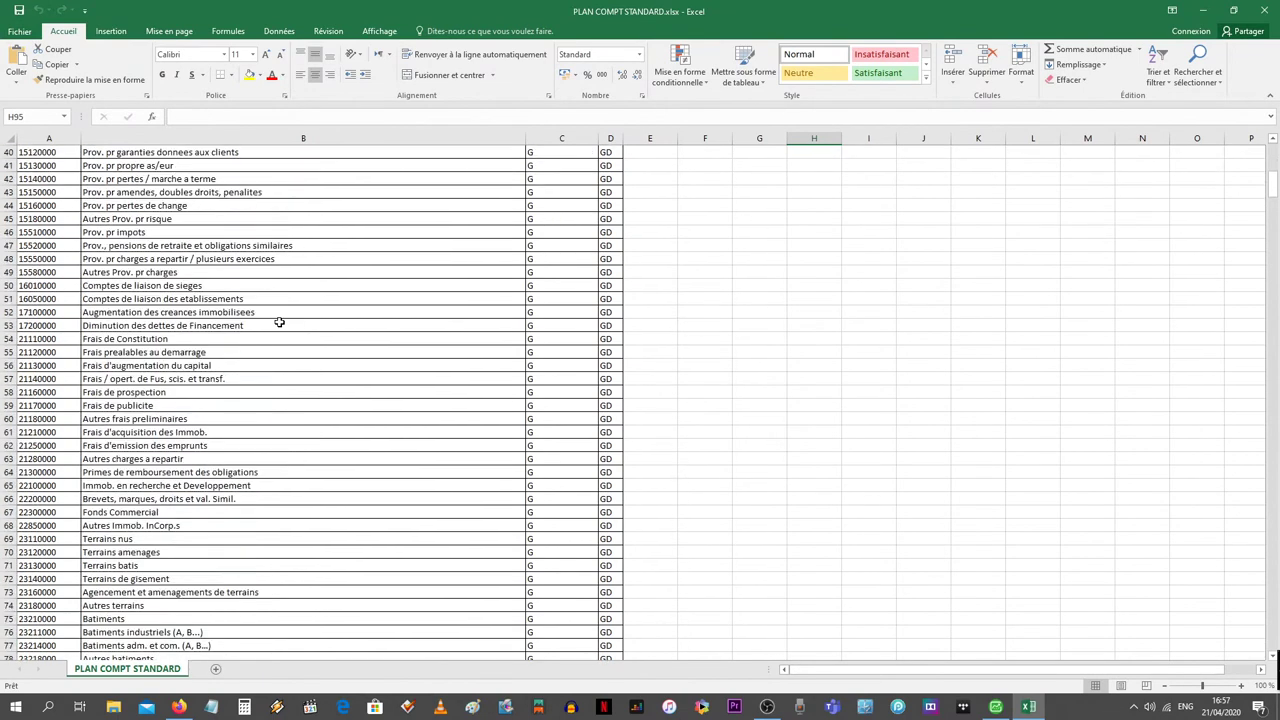
pyautogui.scroll(-20, 279, 323)
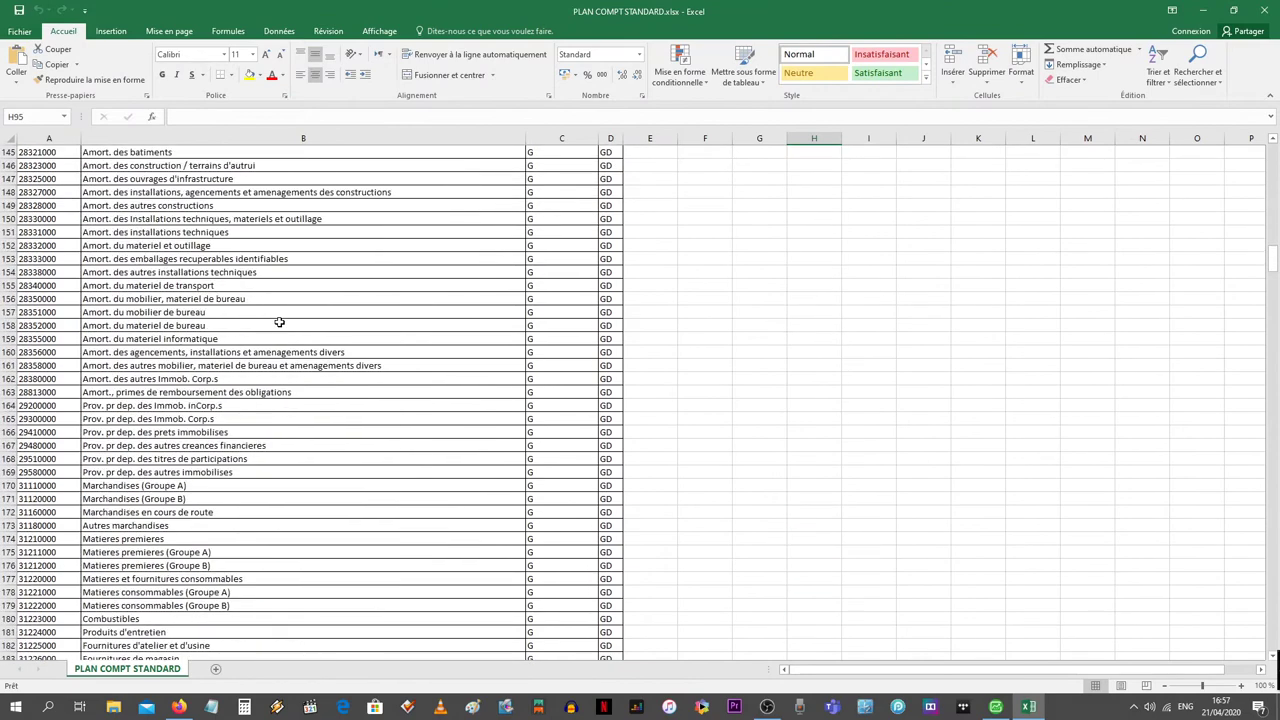
pyautogui.scroll(-7, 279, 323)
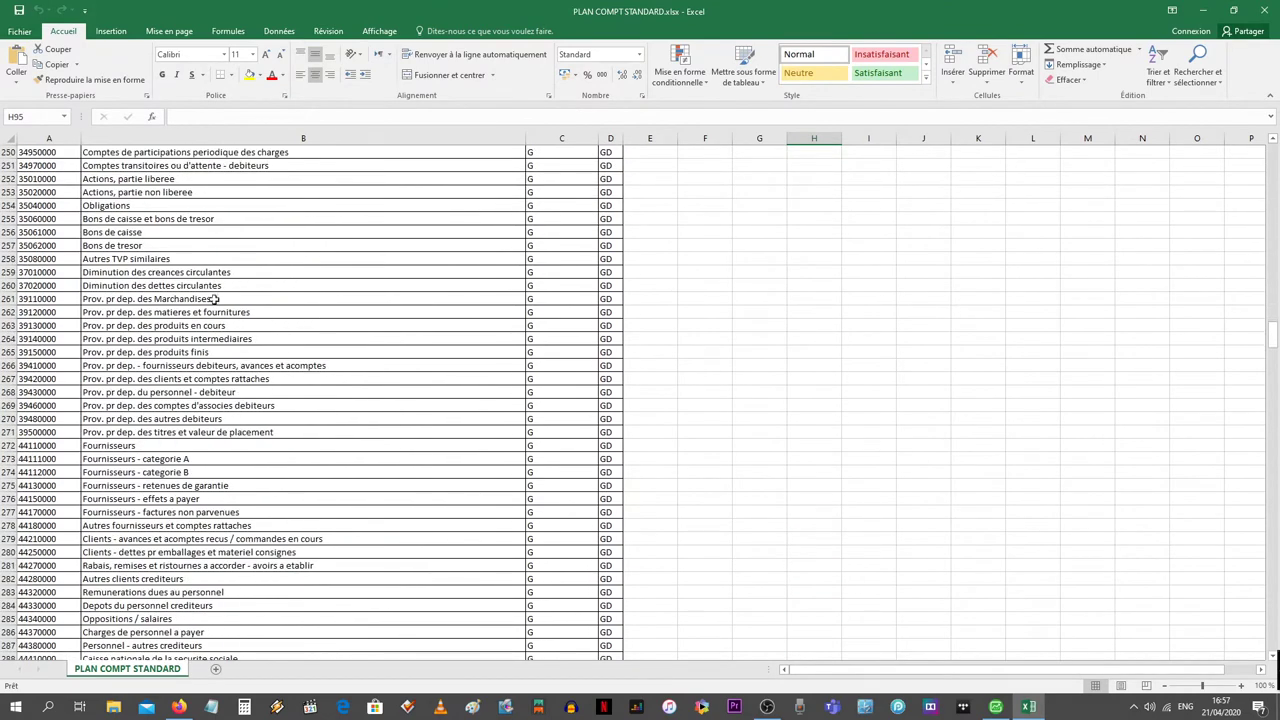
pyautogui.scroll(-20, 226, 368)
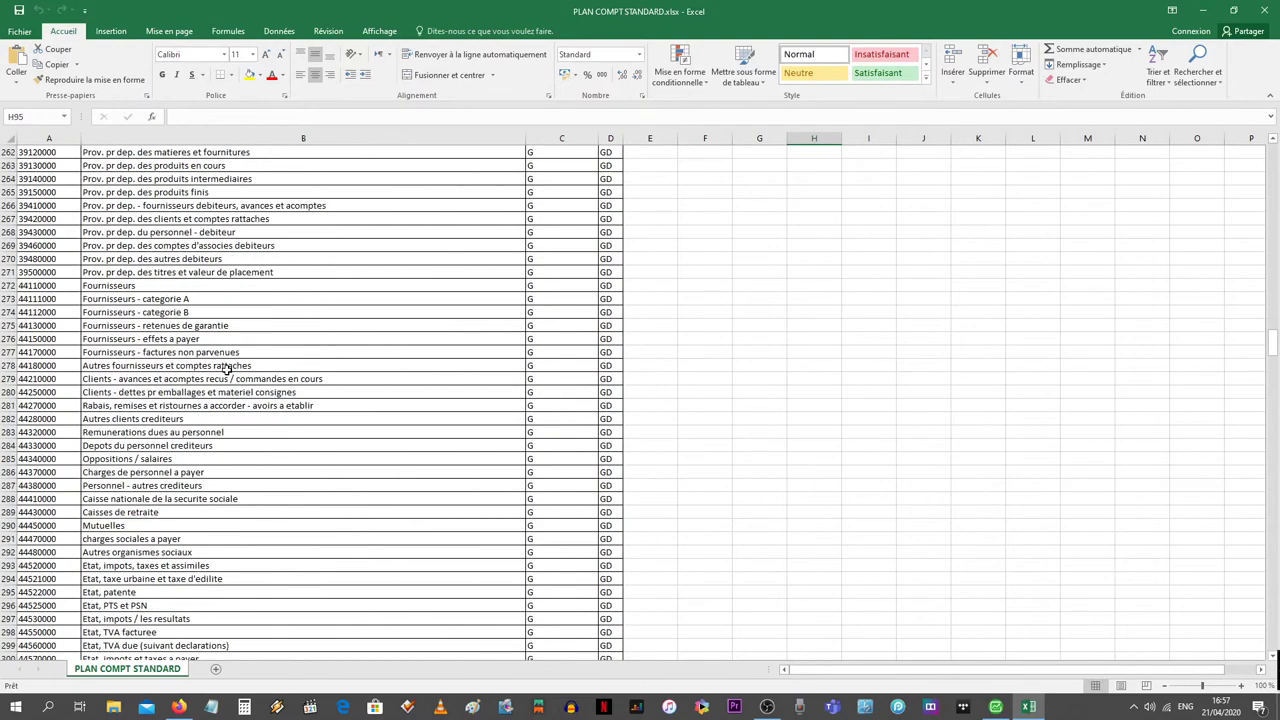
pyautogui.scroll(-20, 226, 370)
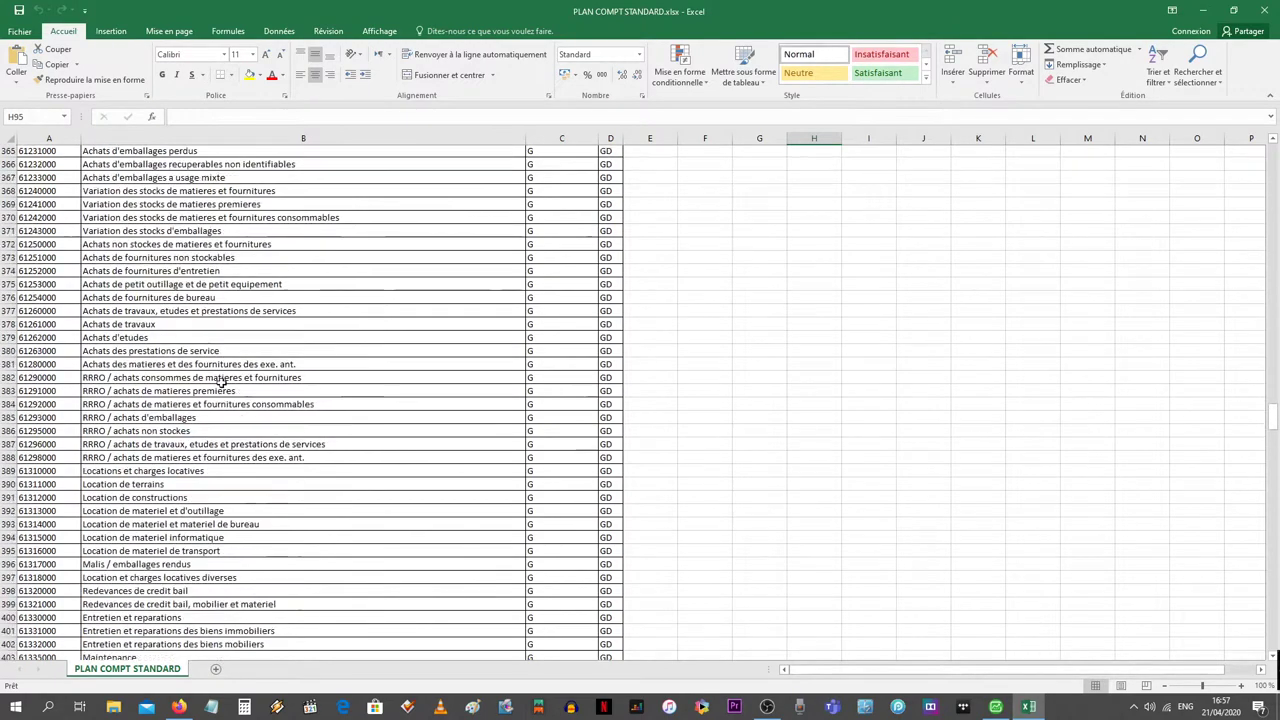
pyautogui.scroll(-20, 220, 380)
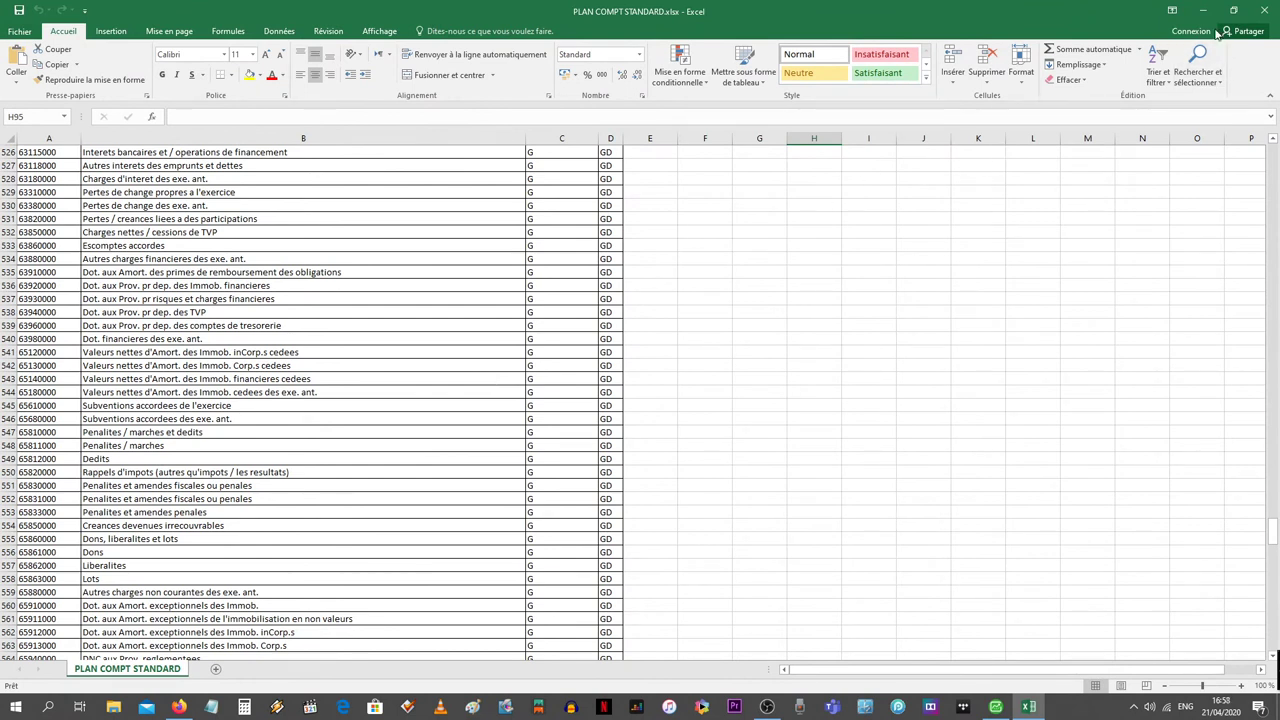
# Close the PLAN COMPT STANDARD workbook, switch back to Sage 100 Comptabilité and close its Plan Comptable window.
pyautogui.click(1264, 14)
pyautogui.click(995, 707)
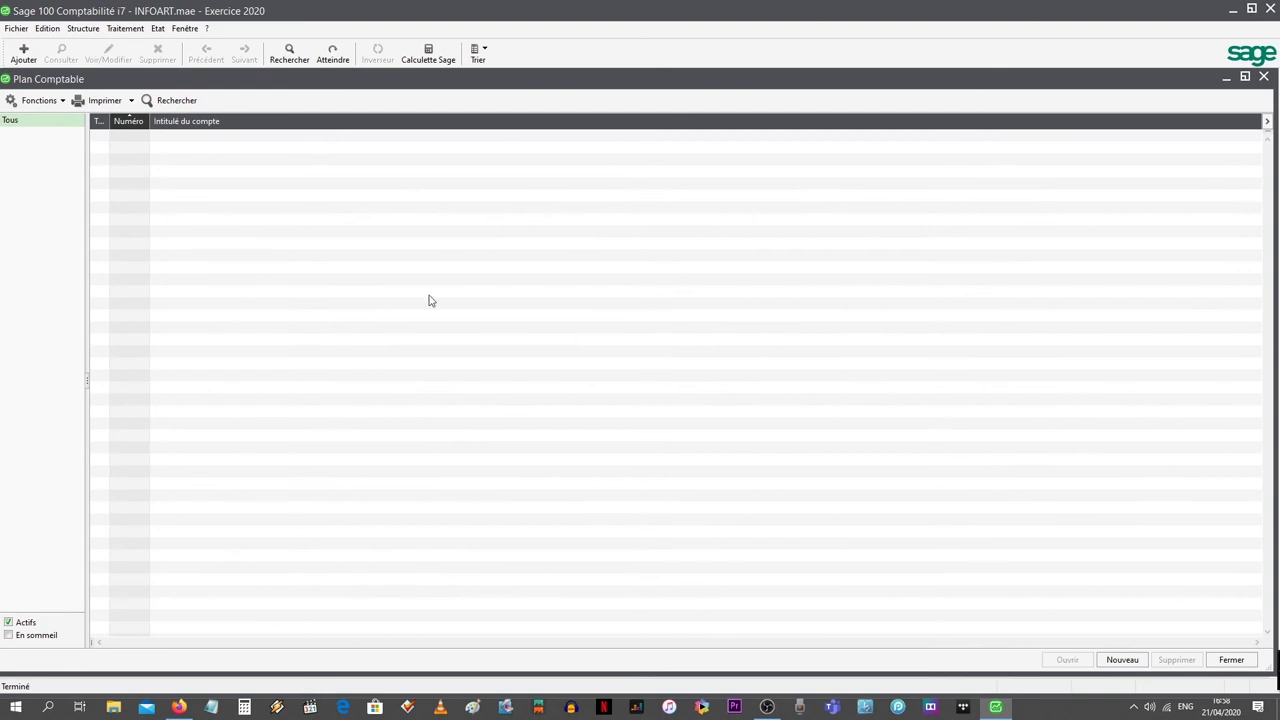
pyautogui.click(1263, 79)
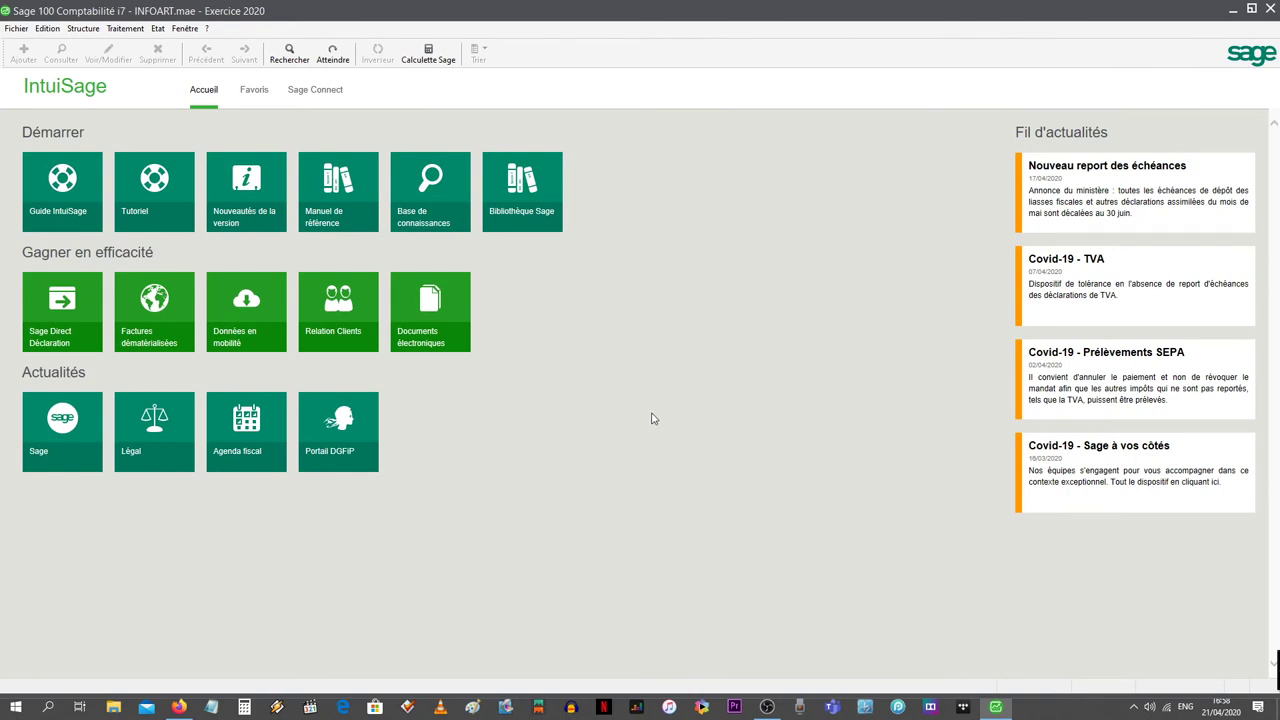
# Check the chart of accounts in INFOART.mae once more and look at the files on the desktop.
pyautogui.click(83, 28)
pyautogui.click(110, 44)
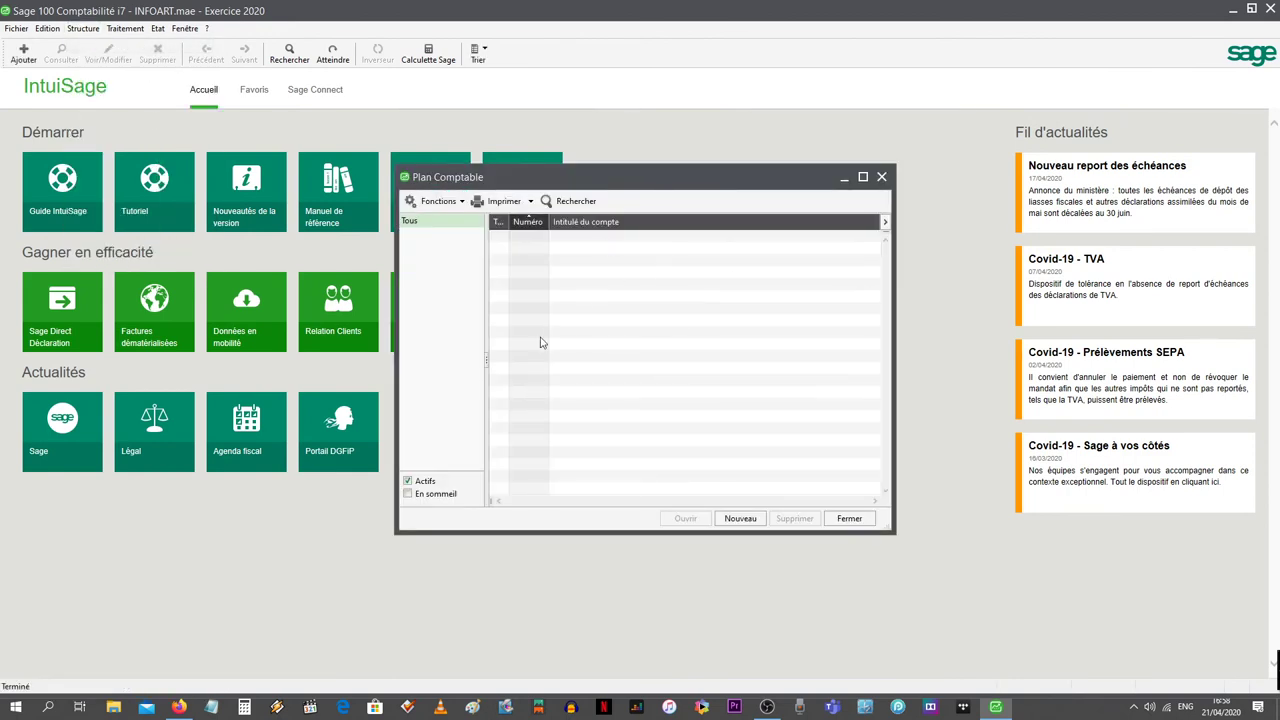
pyautogui.click(881, 177)
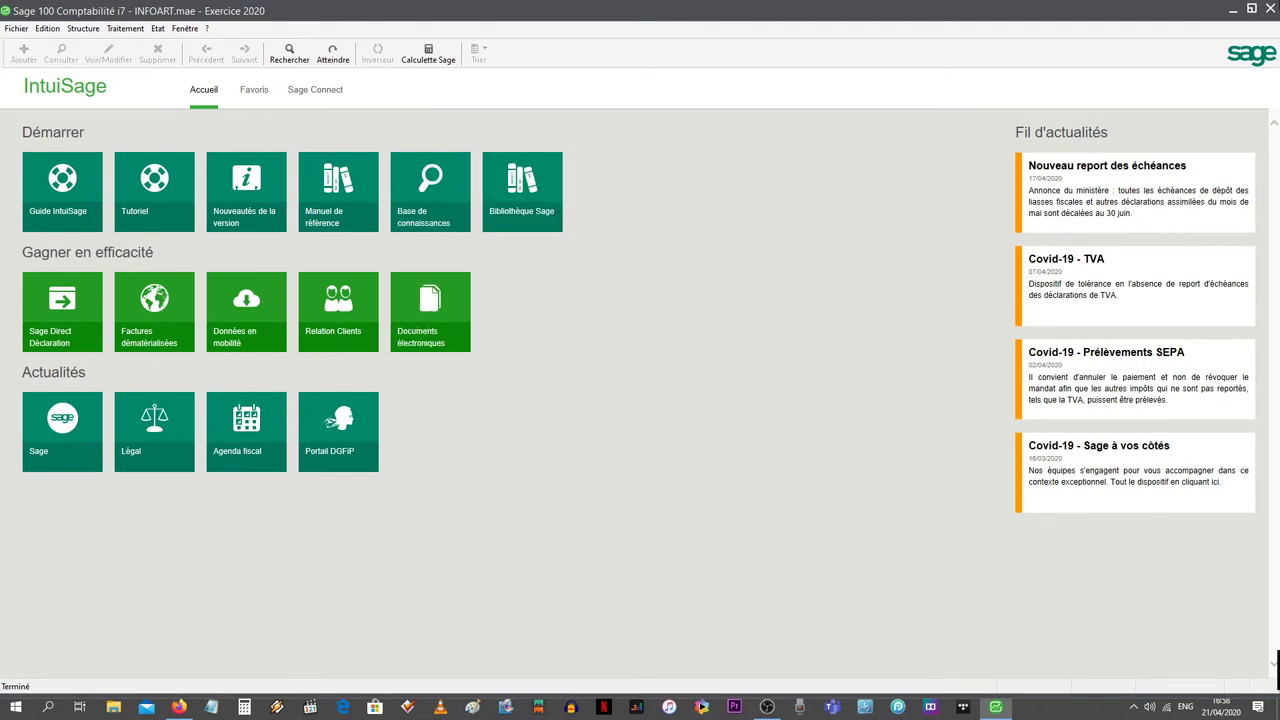
pyautogui.click(1233, 9)
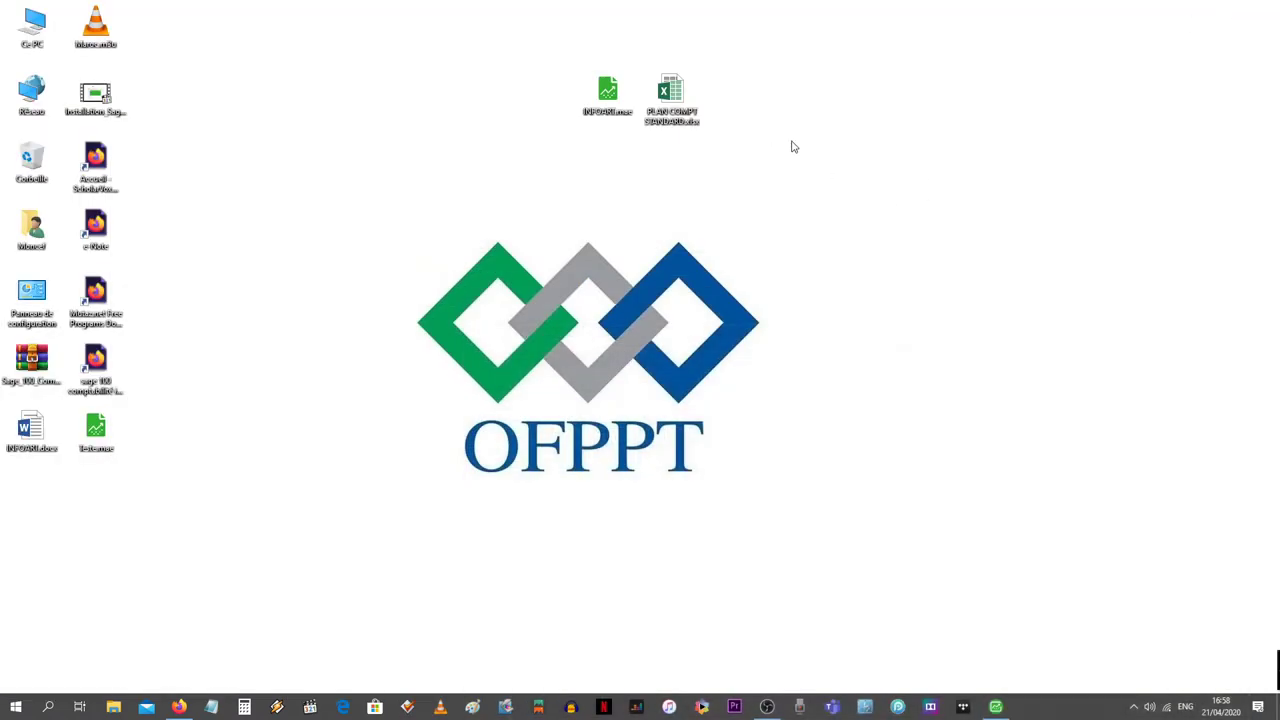
pyautogui.click(996, 707)
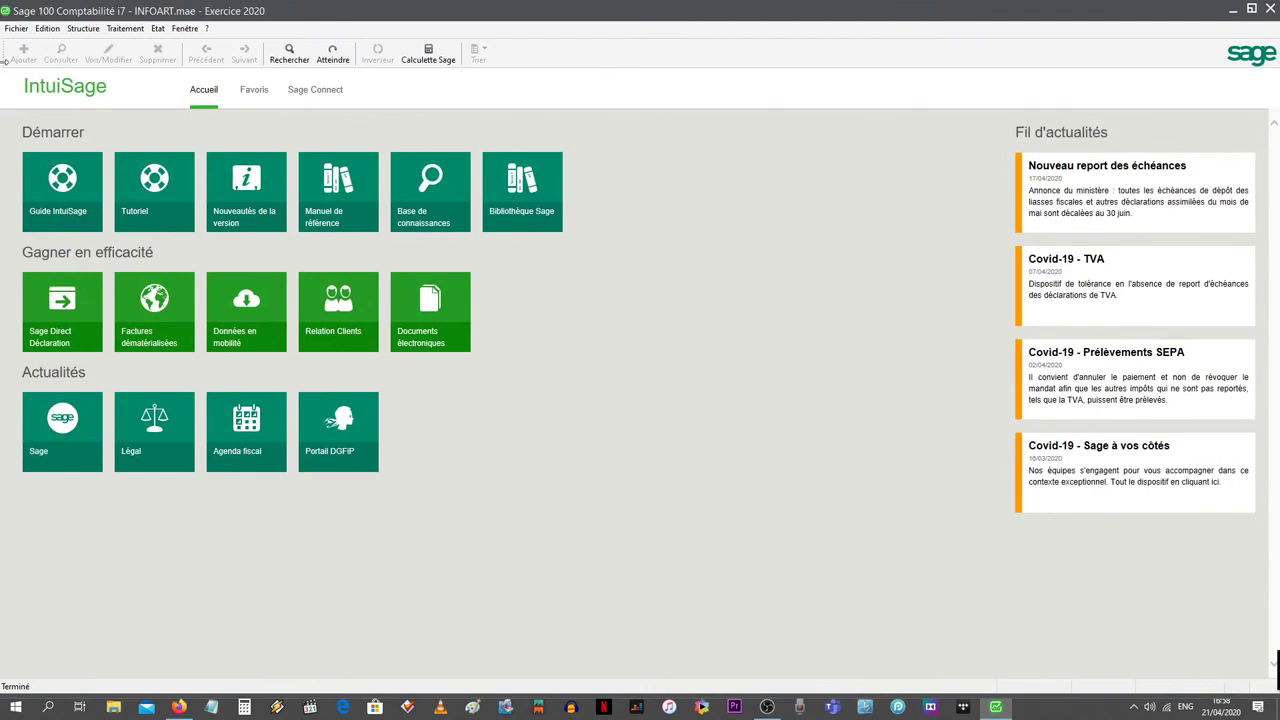
# Create a new configurable import/export format file named PCM on the desktop (Bureau).
pyautogui.click(15, 29)
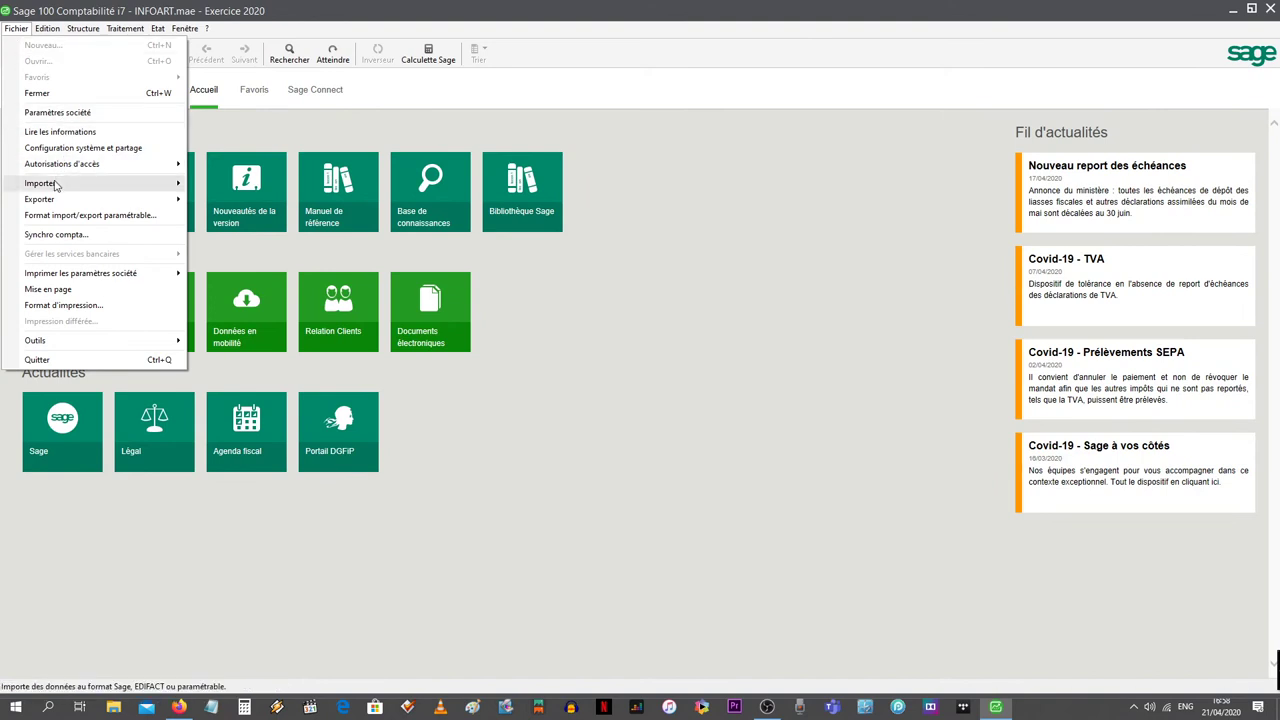
pyautogui.moveTo(56, 186)
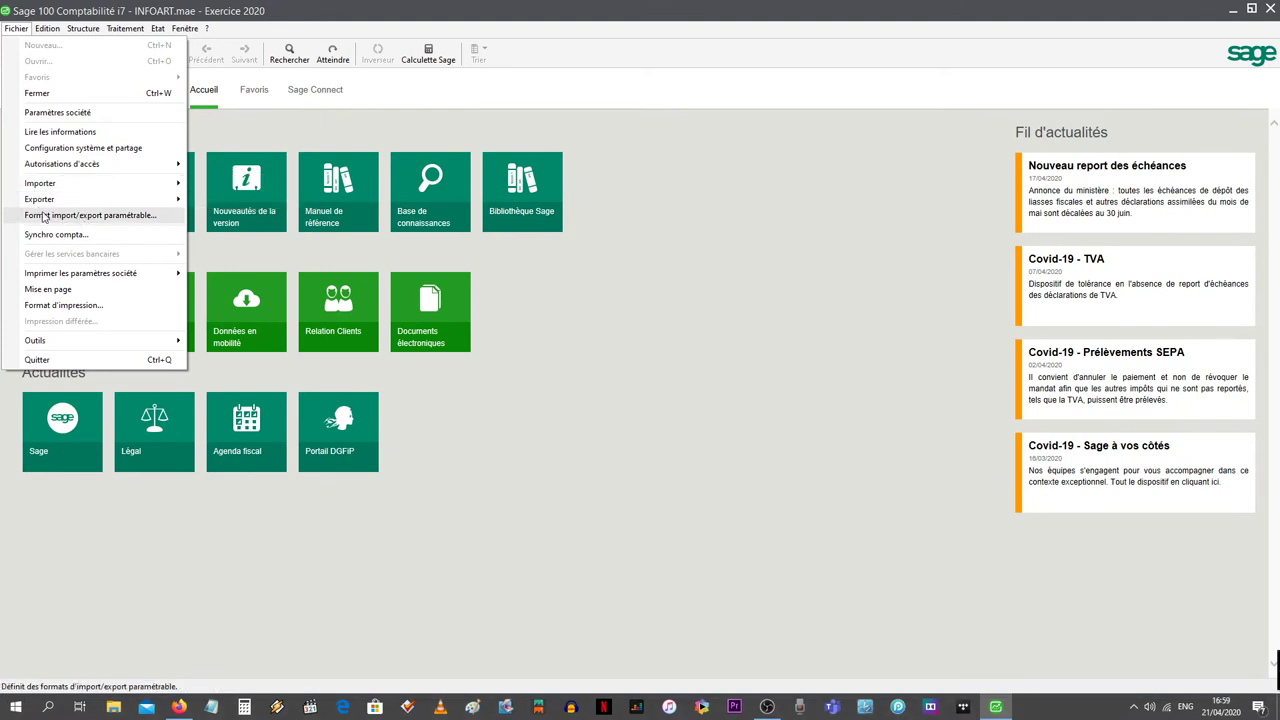
pyautogui.click(109, 219)
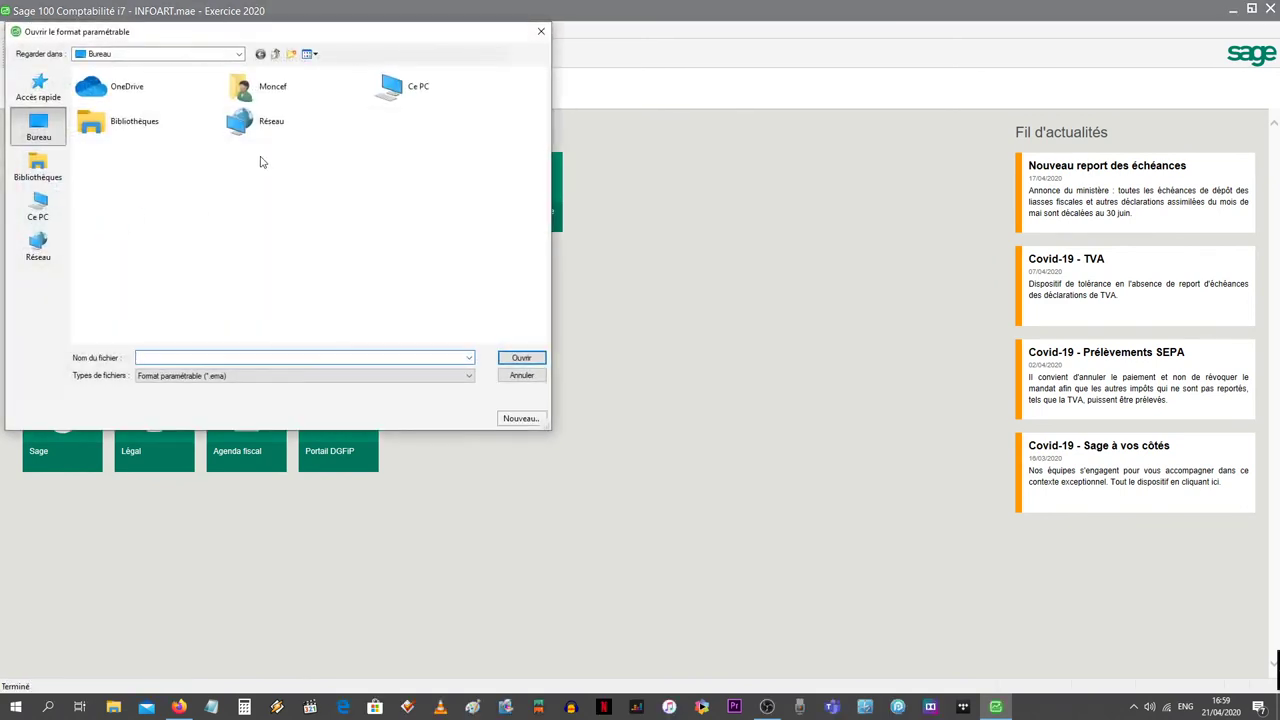
pyautogui.moveTo(229, 36); pyautogui.dragTo(434, 91)
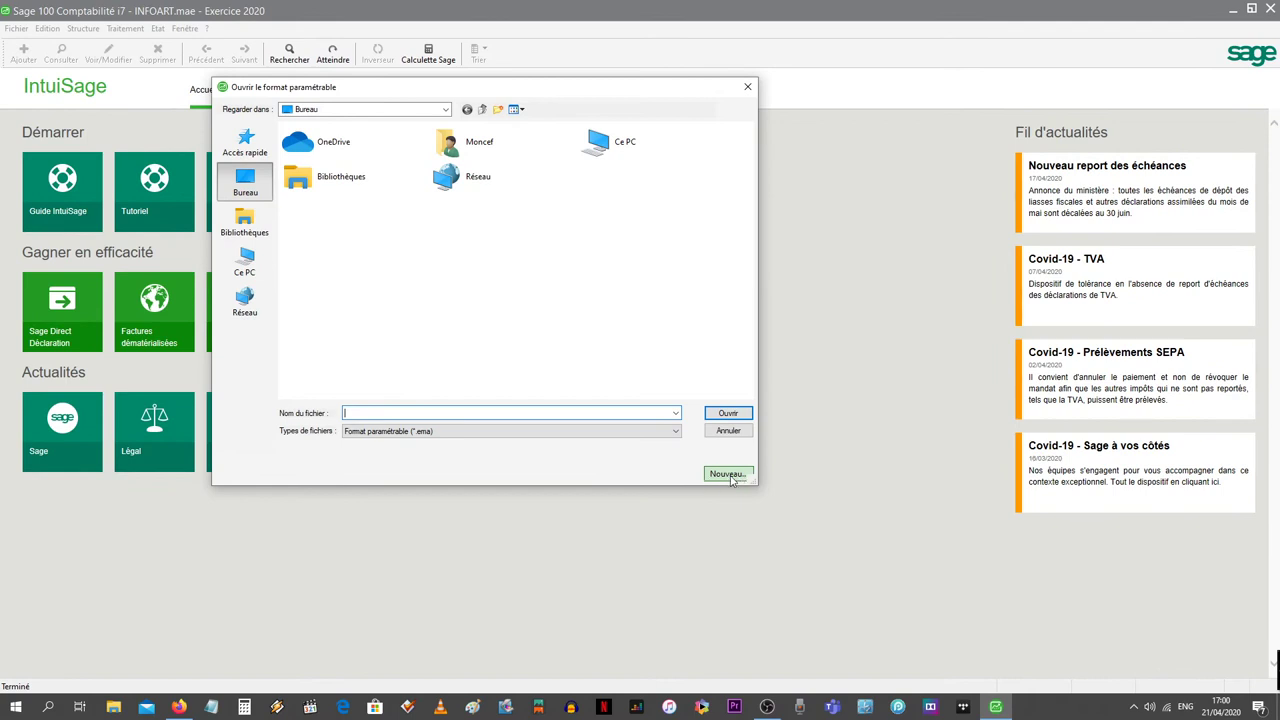
pyautogui.click(728, 475)
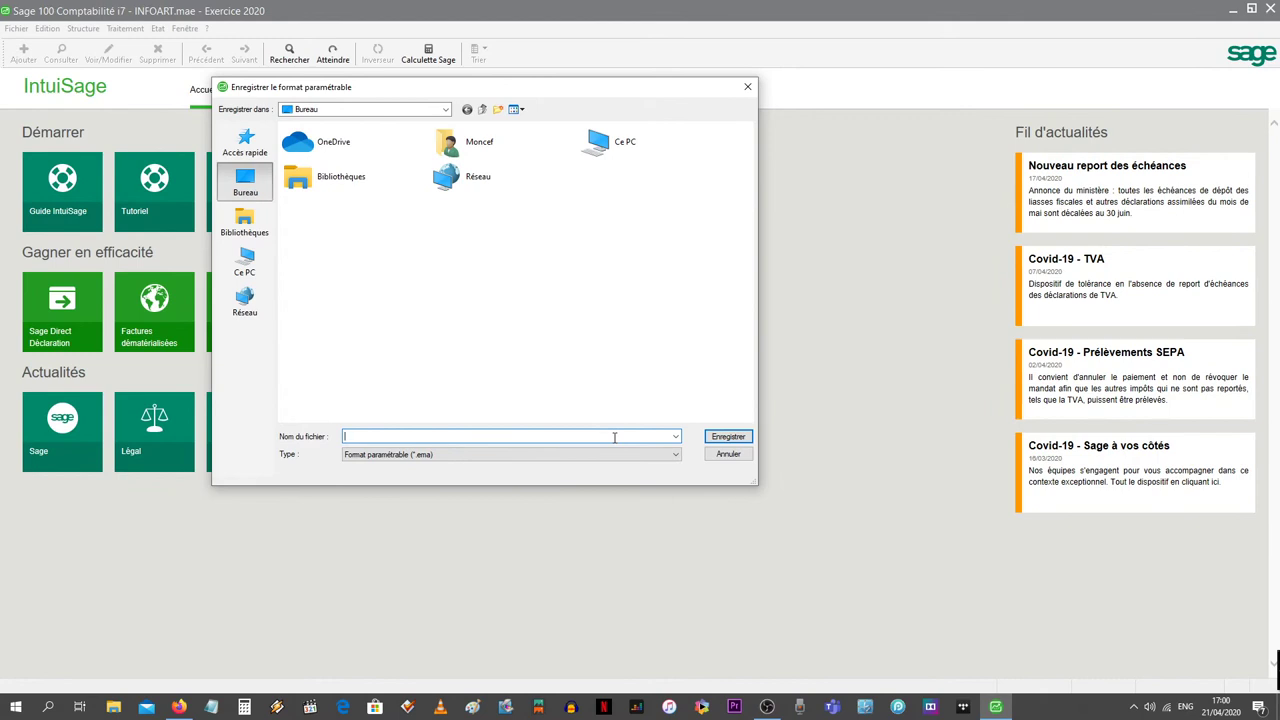
pyautogui.write('PCM')
pyautogui.click(721, 437)
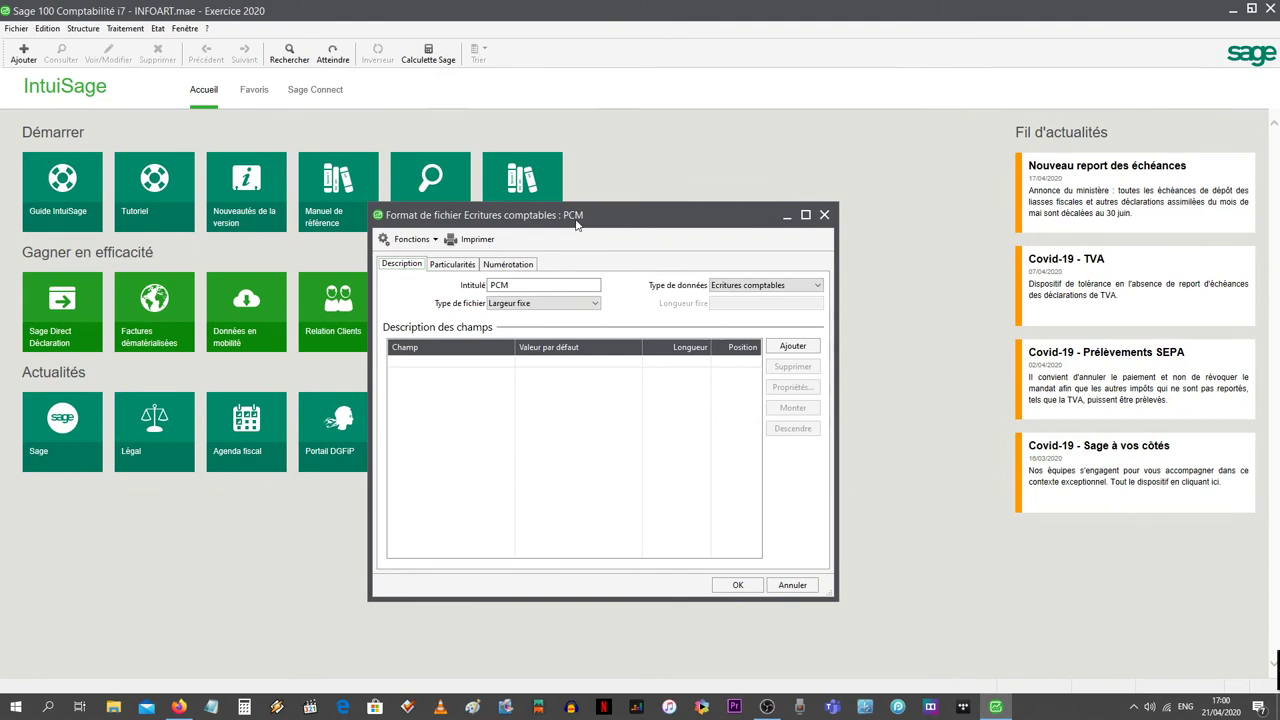
# Add a Code journal field with a length of 6 to the PCM format's field description.
pyautogui.moveTo(576, 224); pyautogui.dragTo(613, 197)
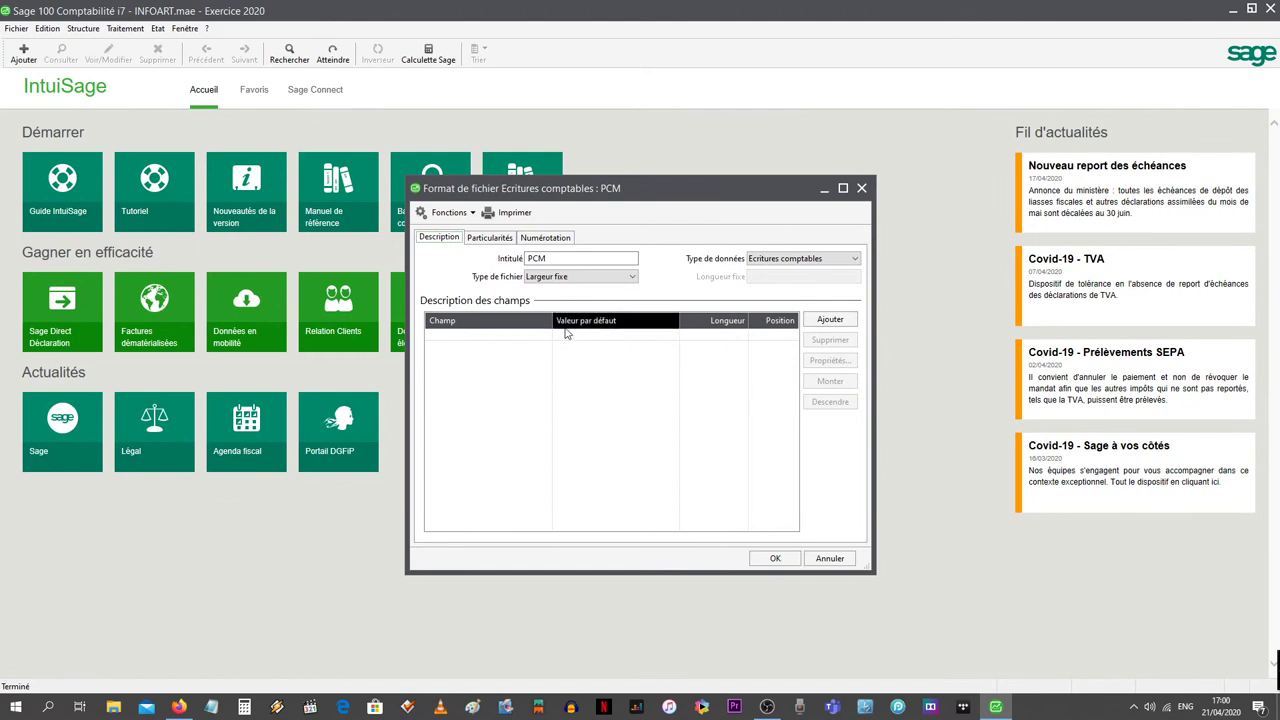
pyautogui.click(823, 325)
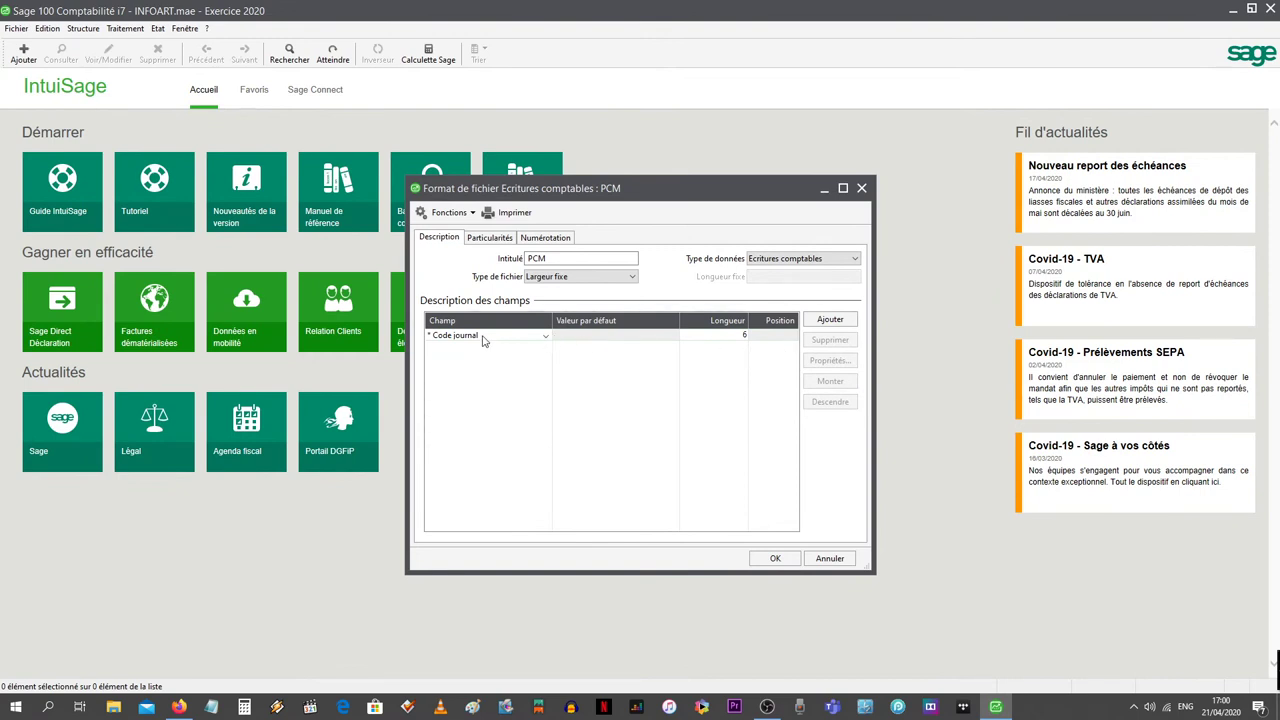
pyautogui.click(544, 337)
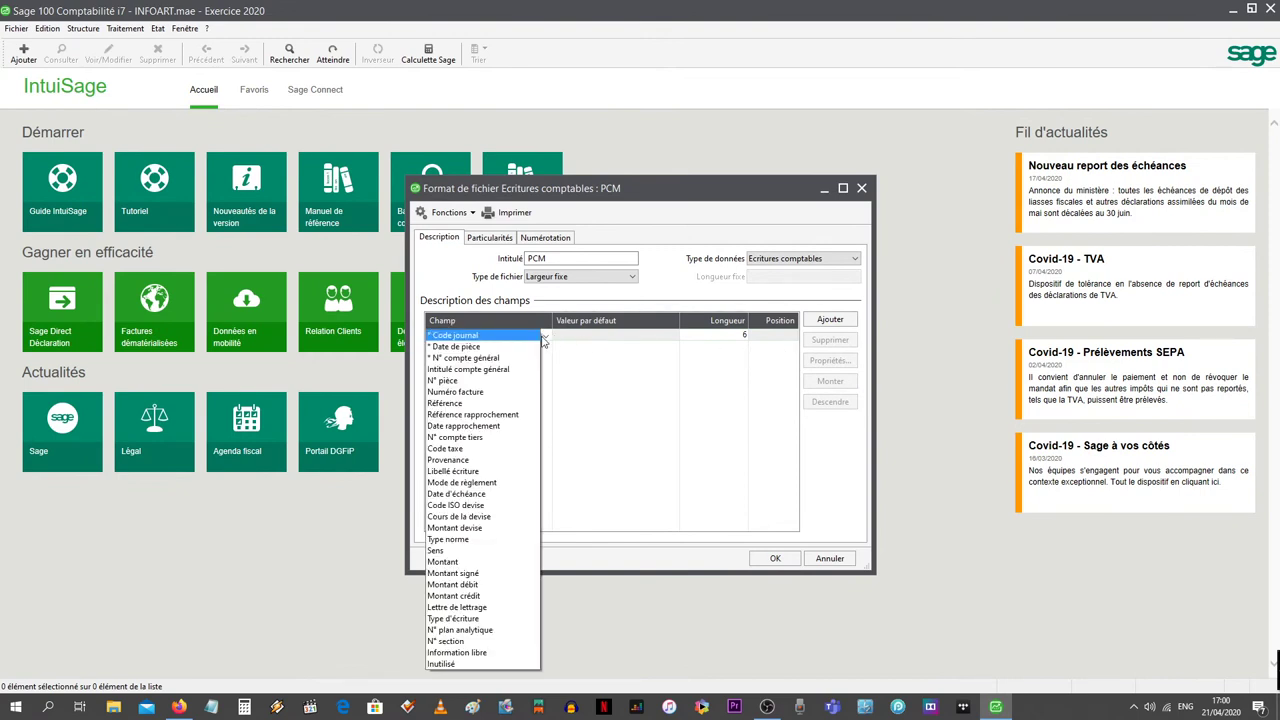
pyautogui.click(543, 339)
pyautogui.rightClick(525, 340)
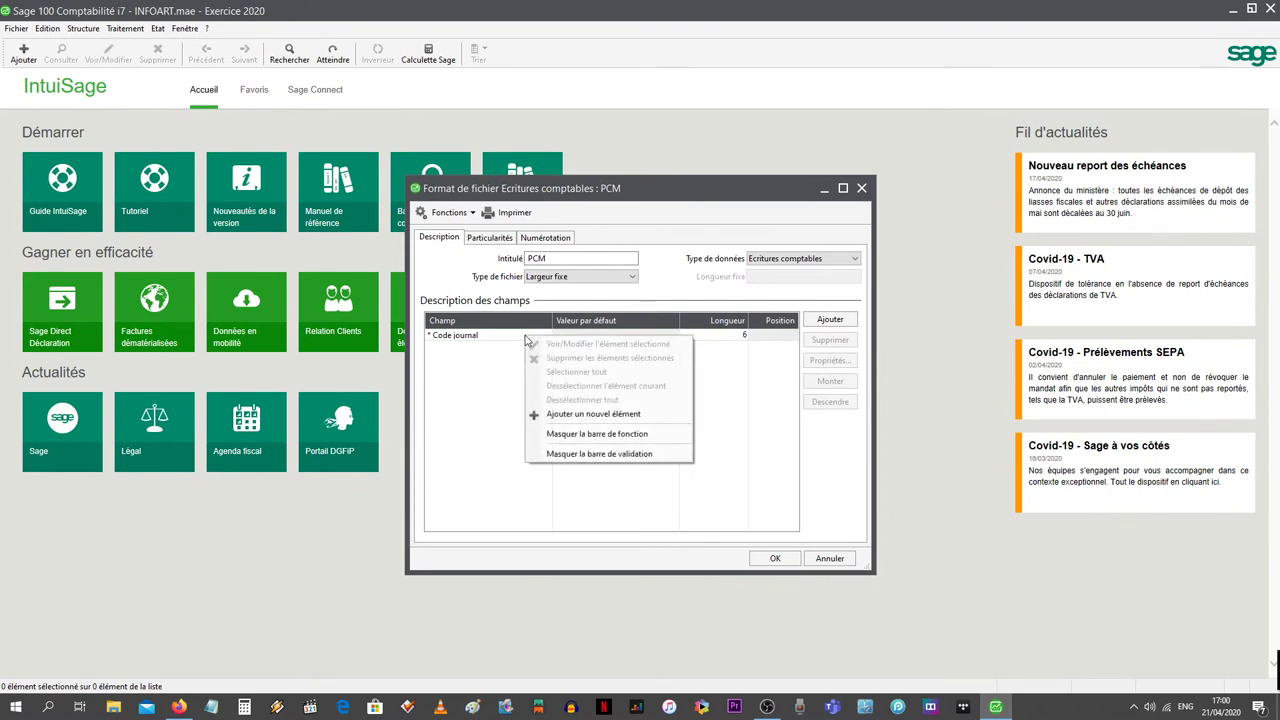
pyautogui.click(490, 402)
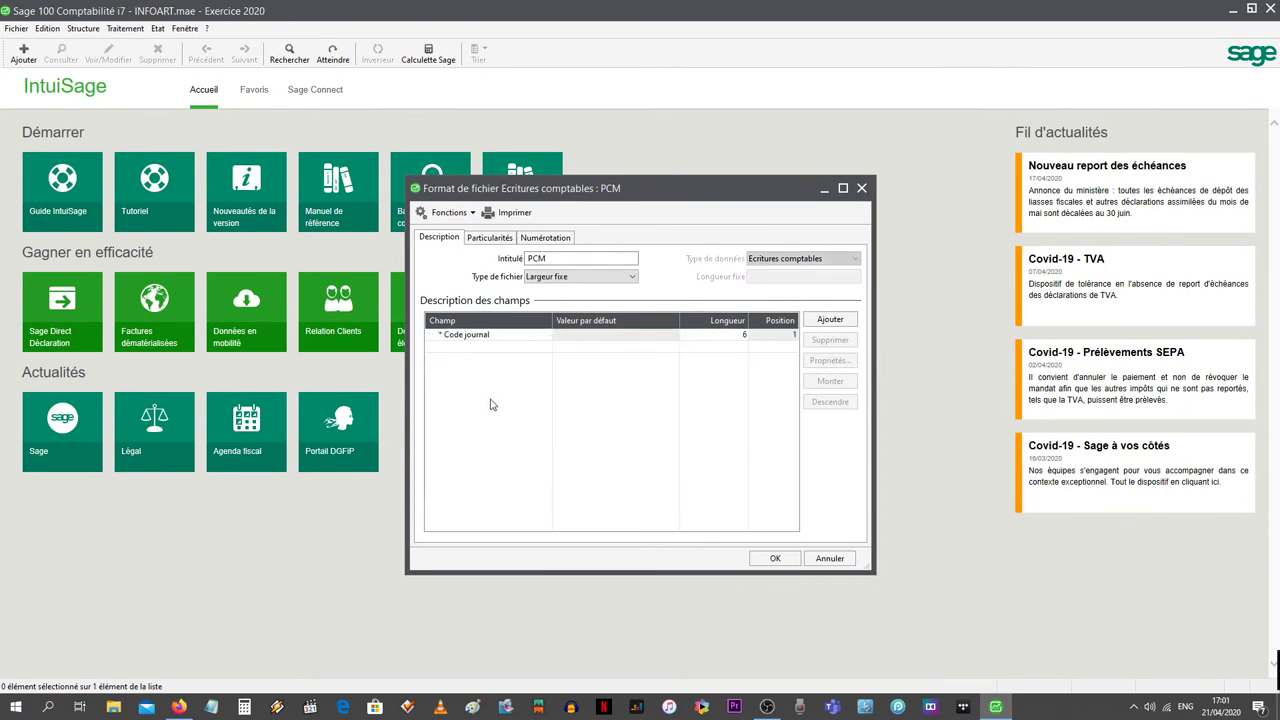
# Set the PCM format's file type to Délimité and accept the loss of field lengths and positions.
pyautogui.click(603, 277)
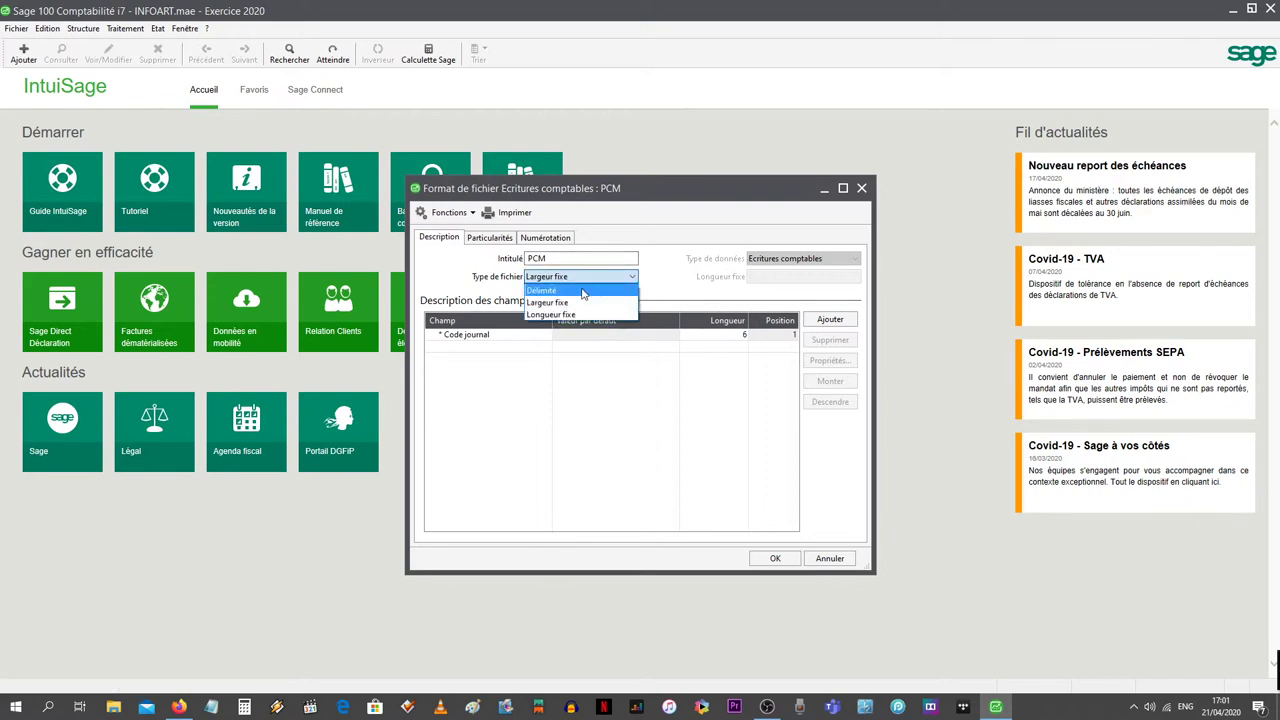
pyautogui.click(582, 291)
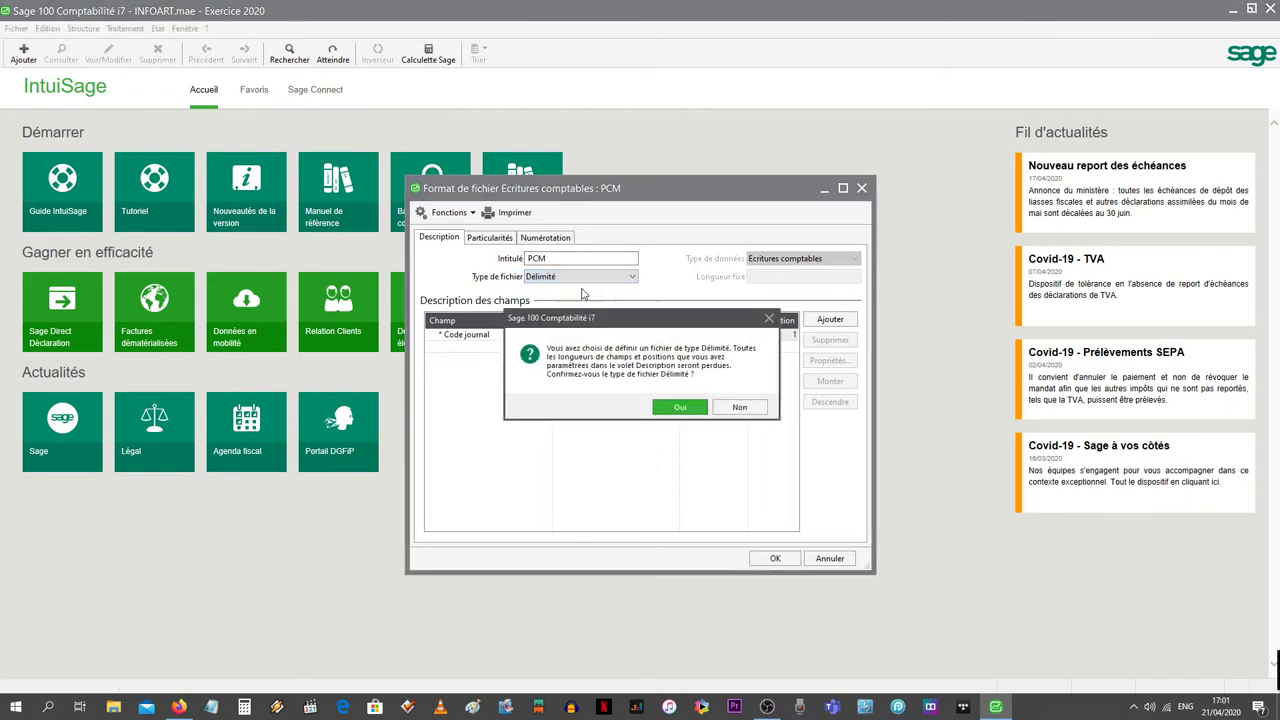
pyautogui.click(667, 410)
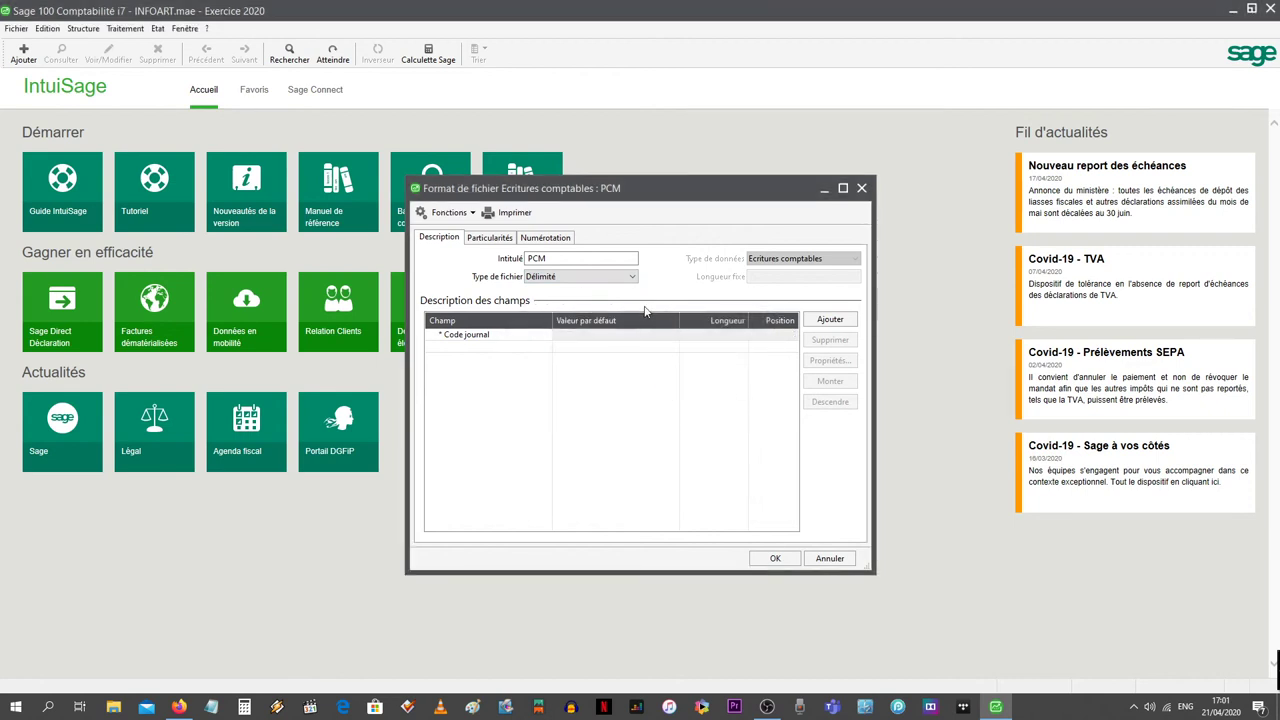
# Delete the Code journal field from the PCM format's field description.
pyautogui.click(520, 340)
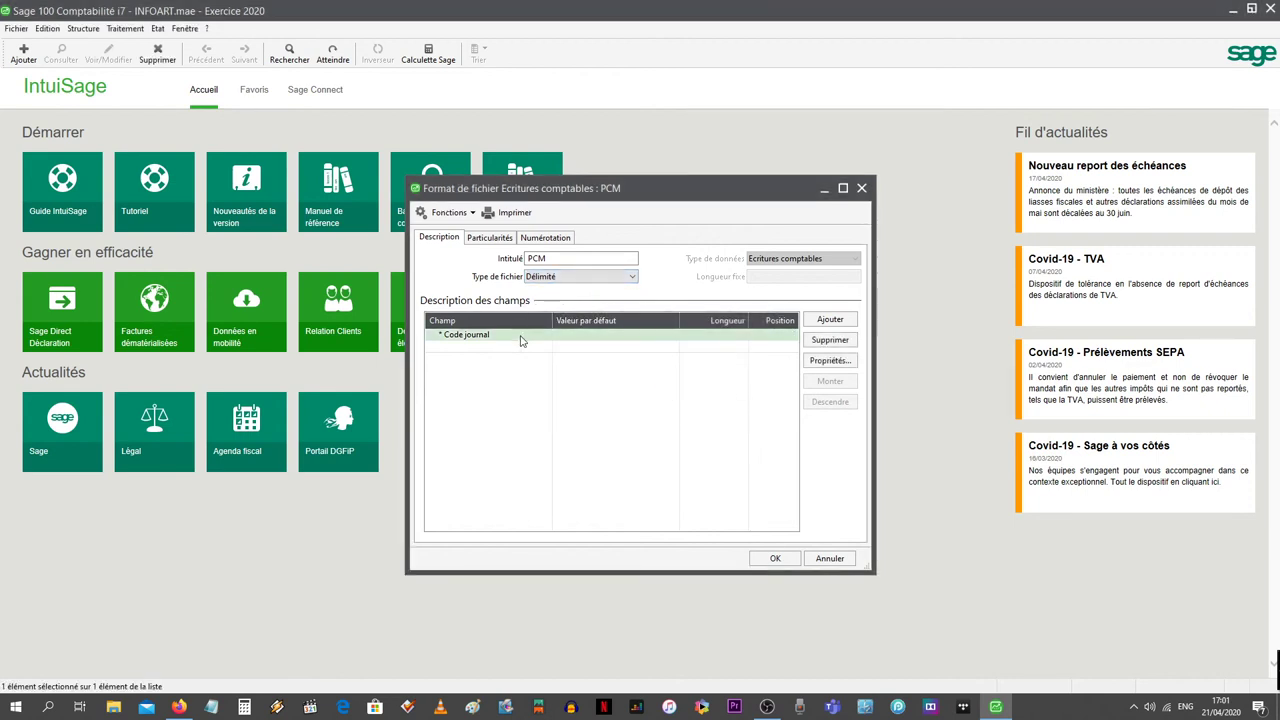
pyautogui.click(828, 345)
pyautogui.click(636, 400)
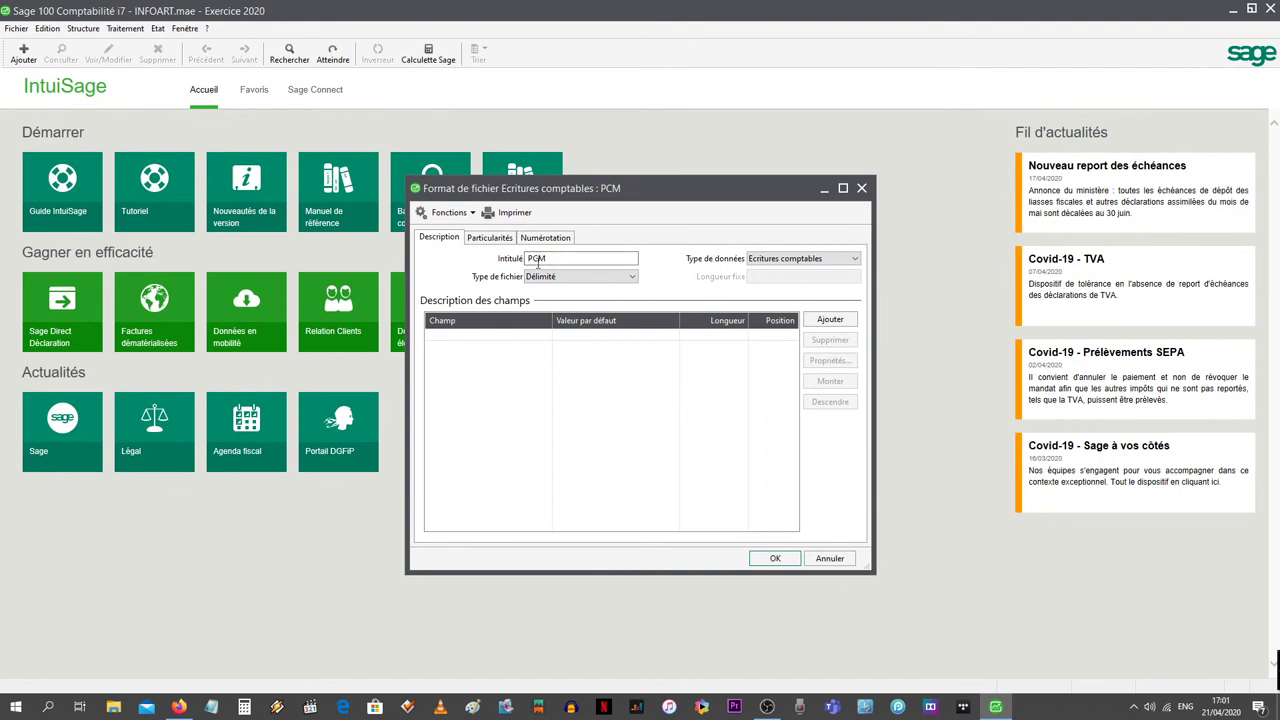
# Set the PCM format's data type to Comptes généraux/analytiques.
pyautogui.click(562, 279)
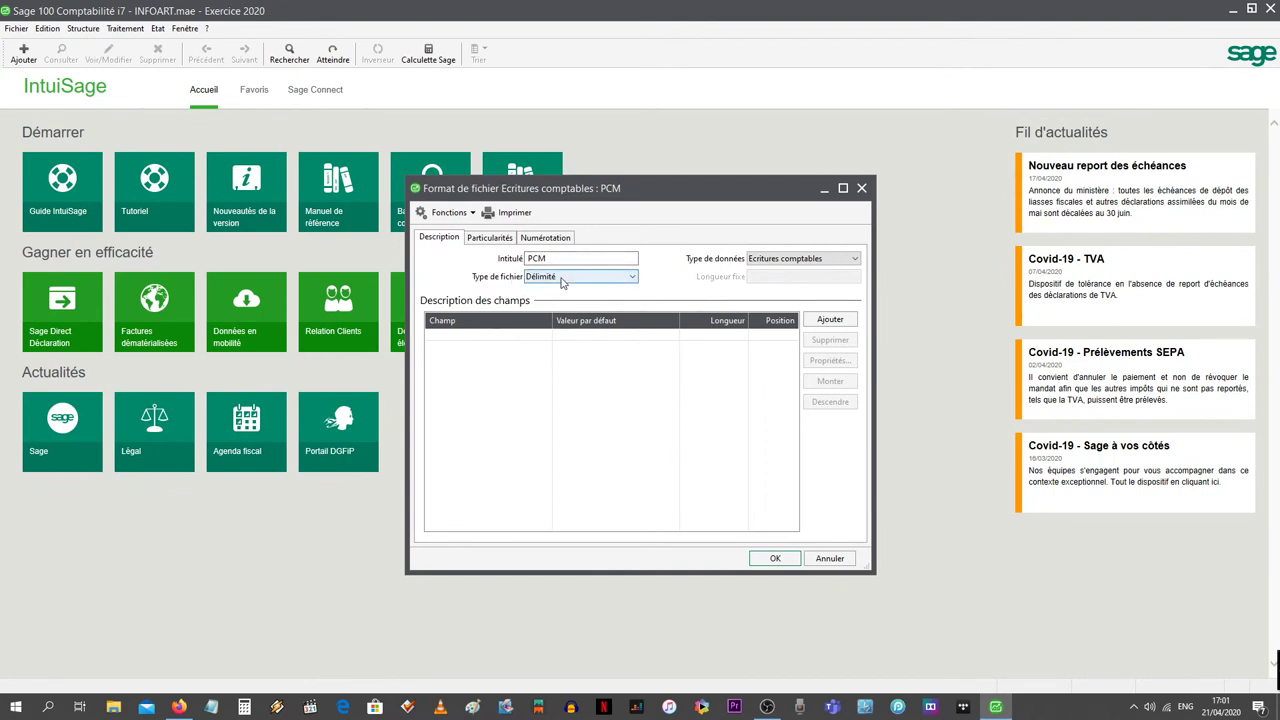
pyautogui.click(800, 259)
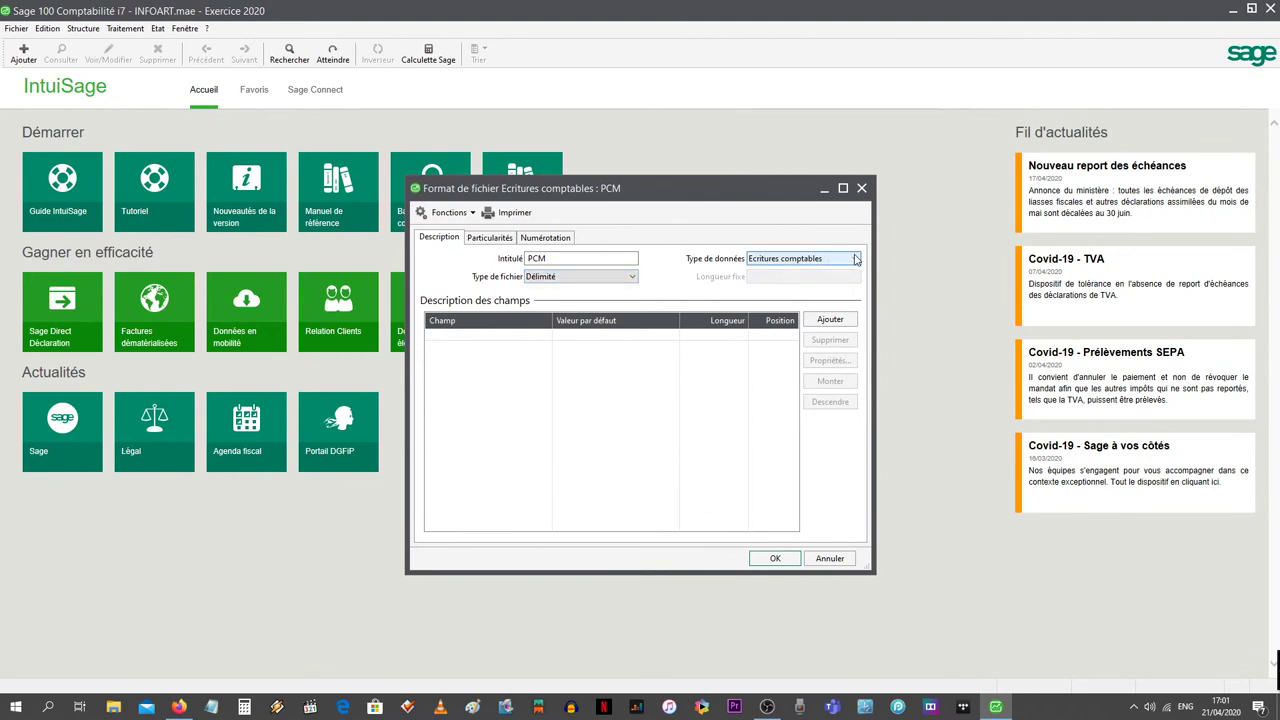
pyautogui.click(856, 259)
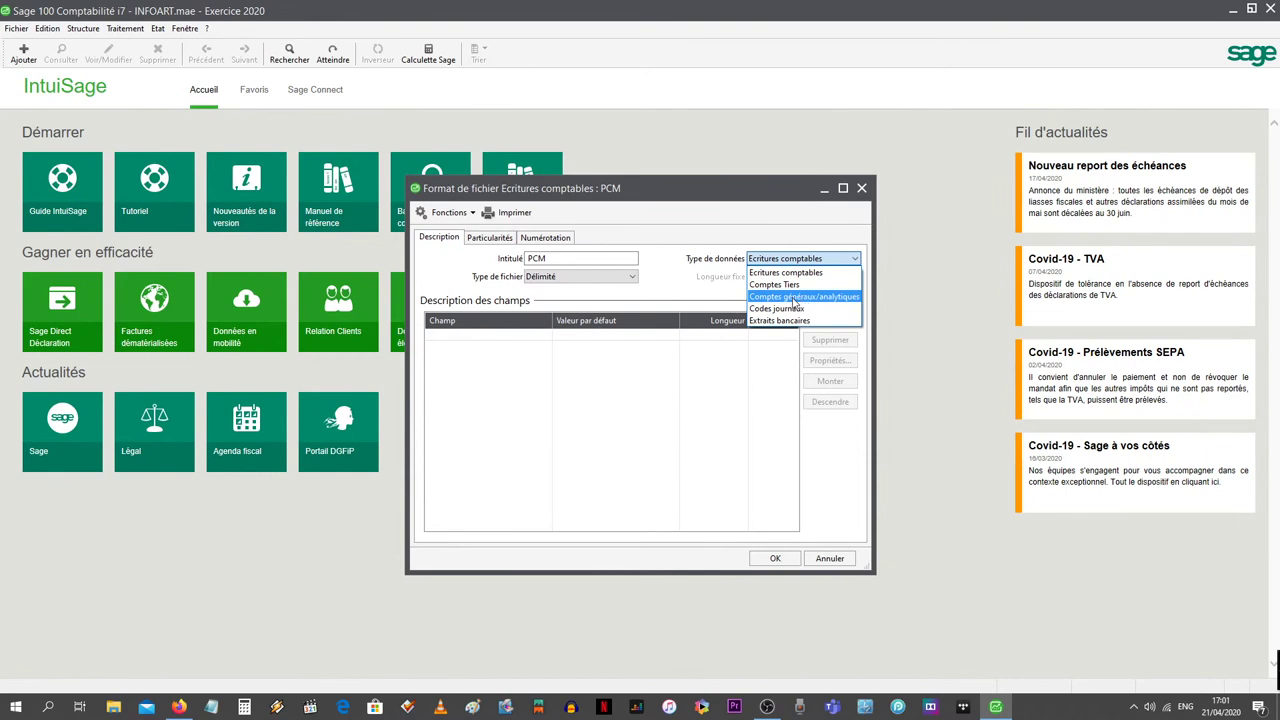
pyautogui.click(795, 298)
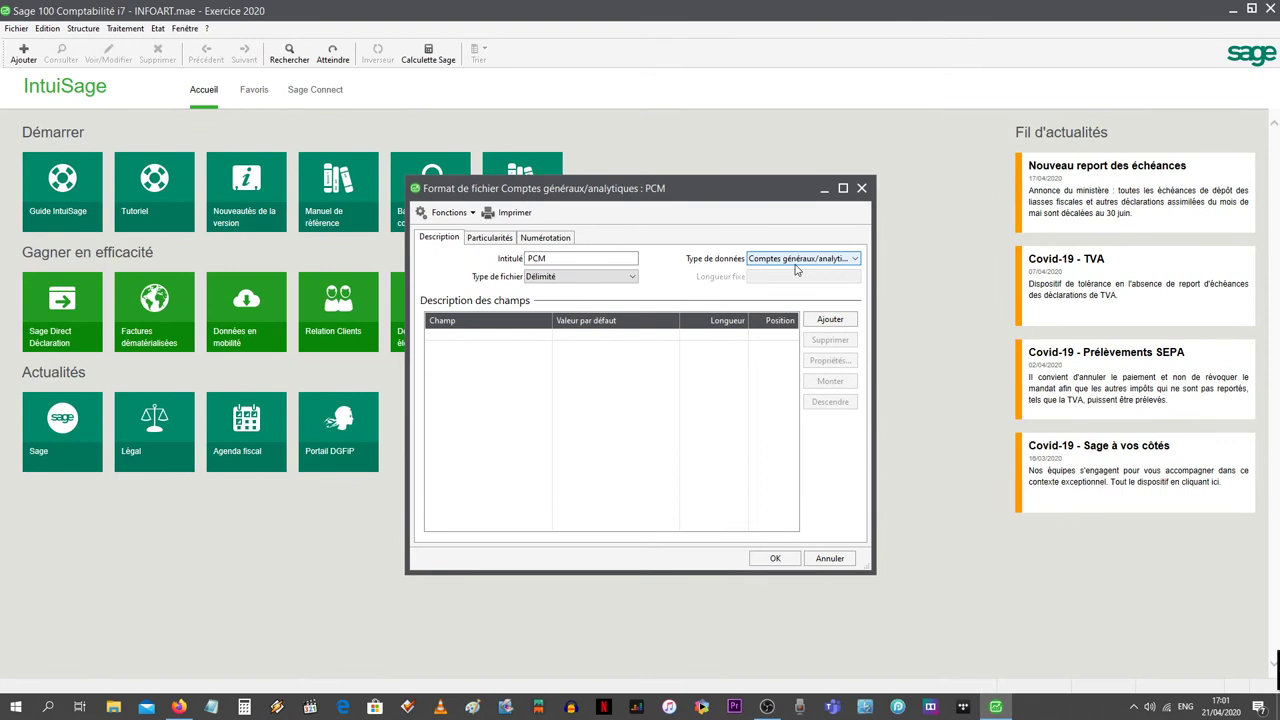
pyautogui.click(551, 277)
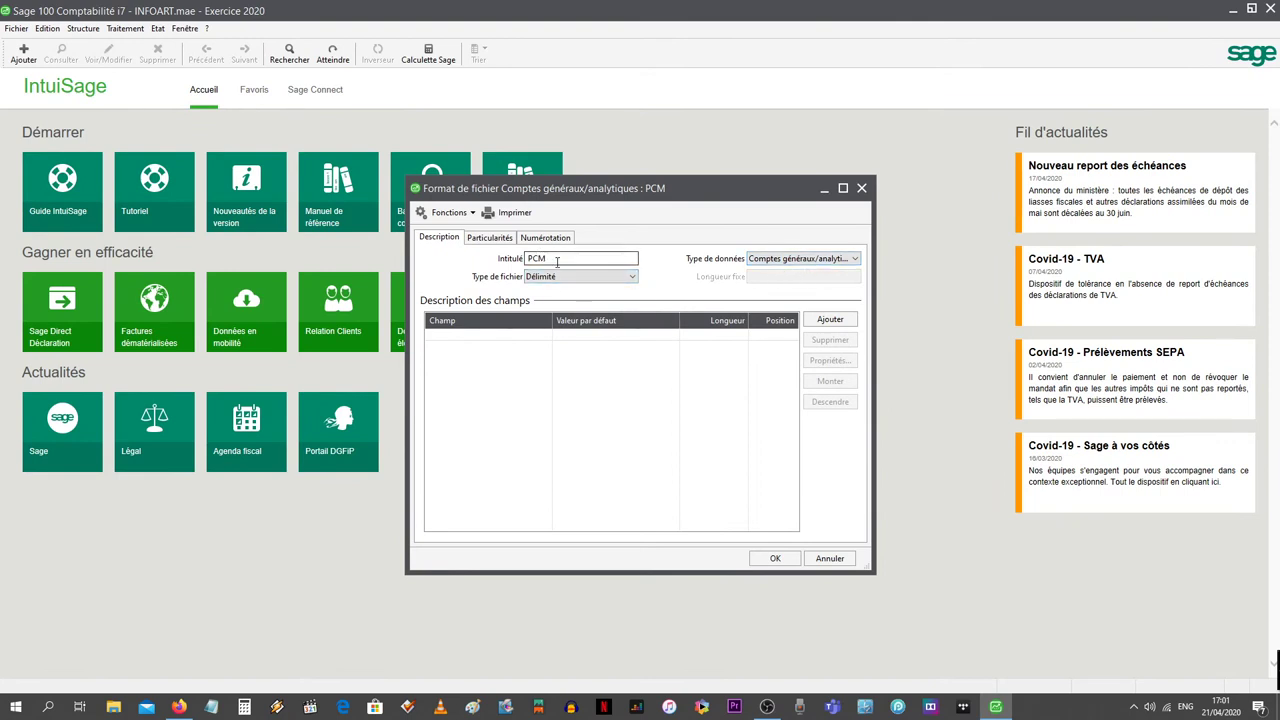
pyautogui.click(545, 277)
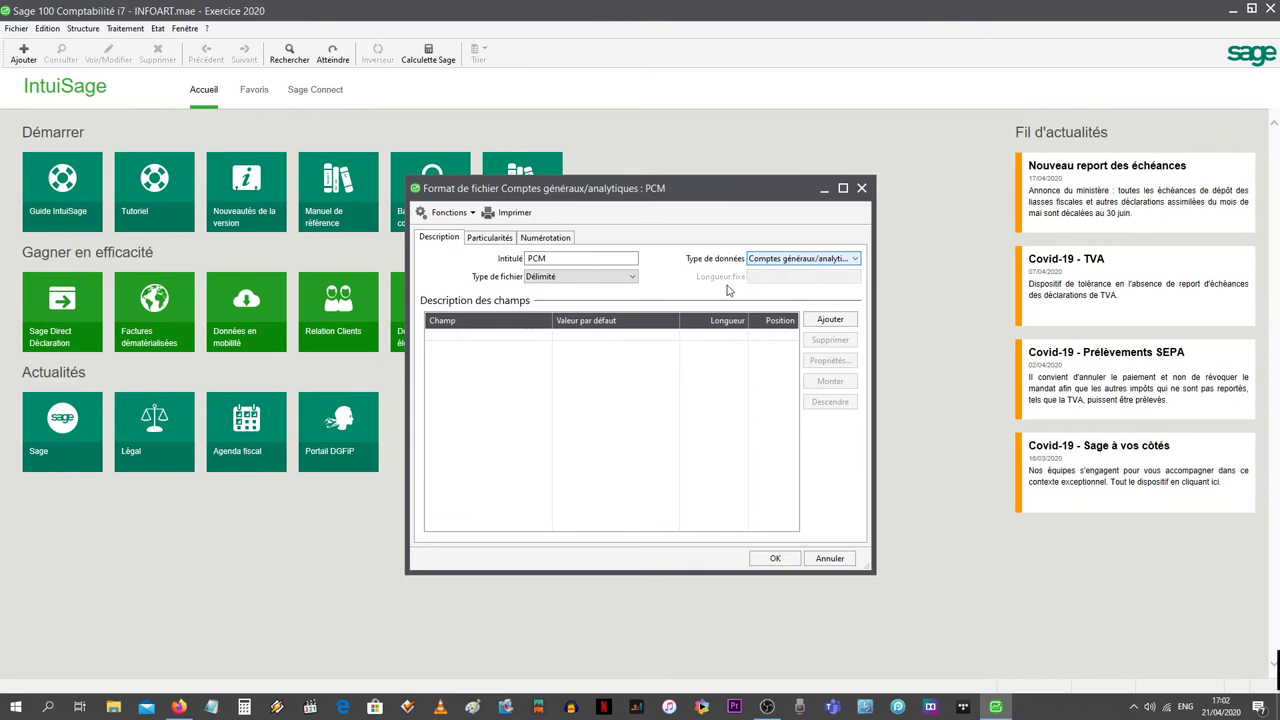
# Add a Numéro compte field to the PCM format and check the column headings in PLAN COMPT STANDARD.xlsx in Excel.
pyautogui.click(831, 321)
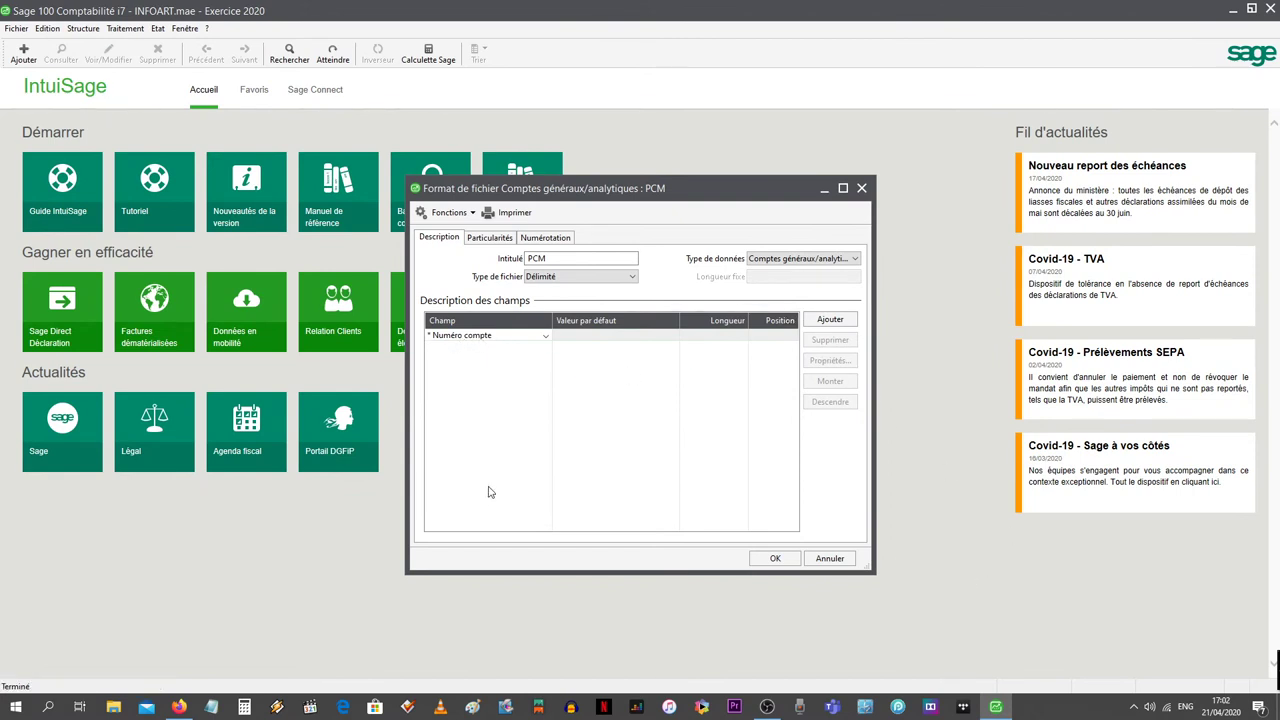
pyautogui.click(1232, 9)
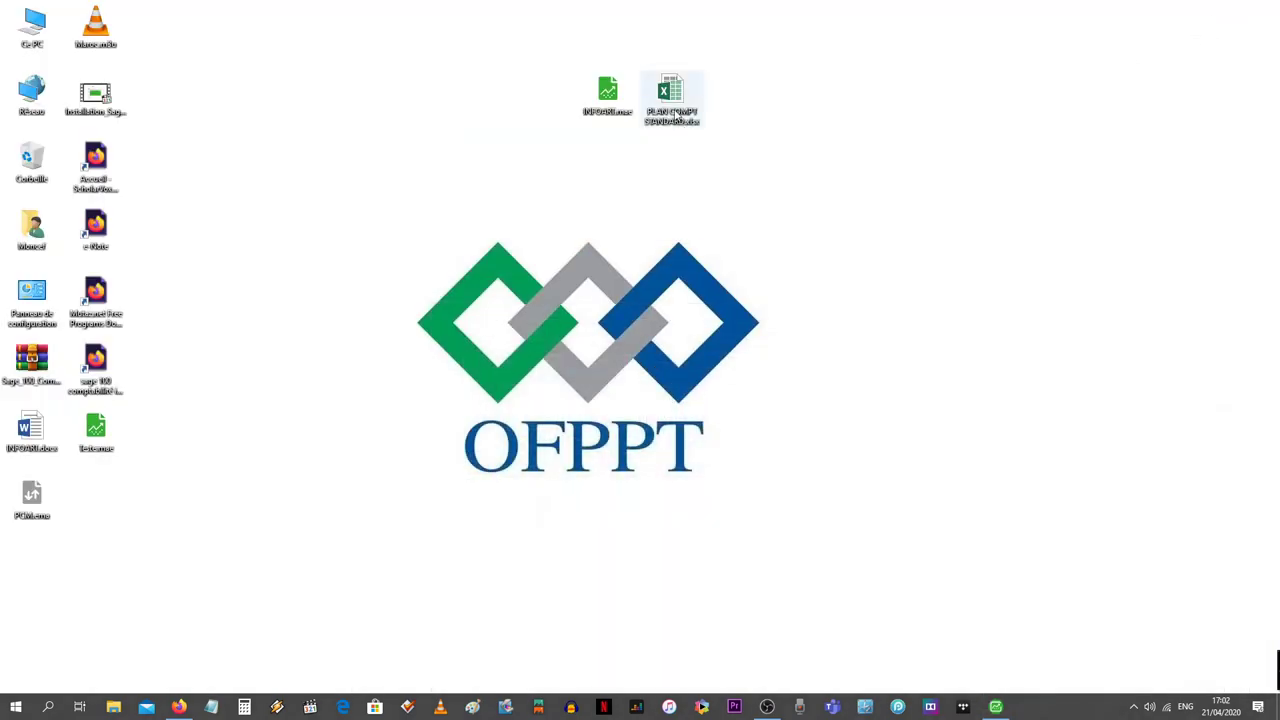
pyautogui.doubleClick(670, 98)
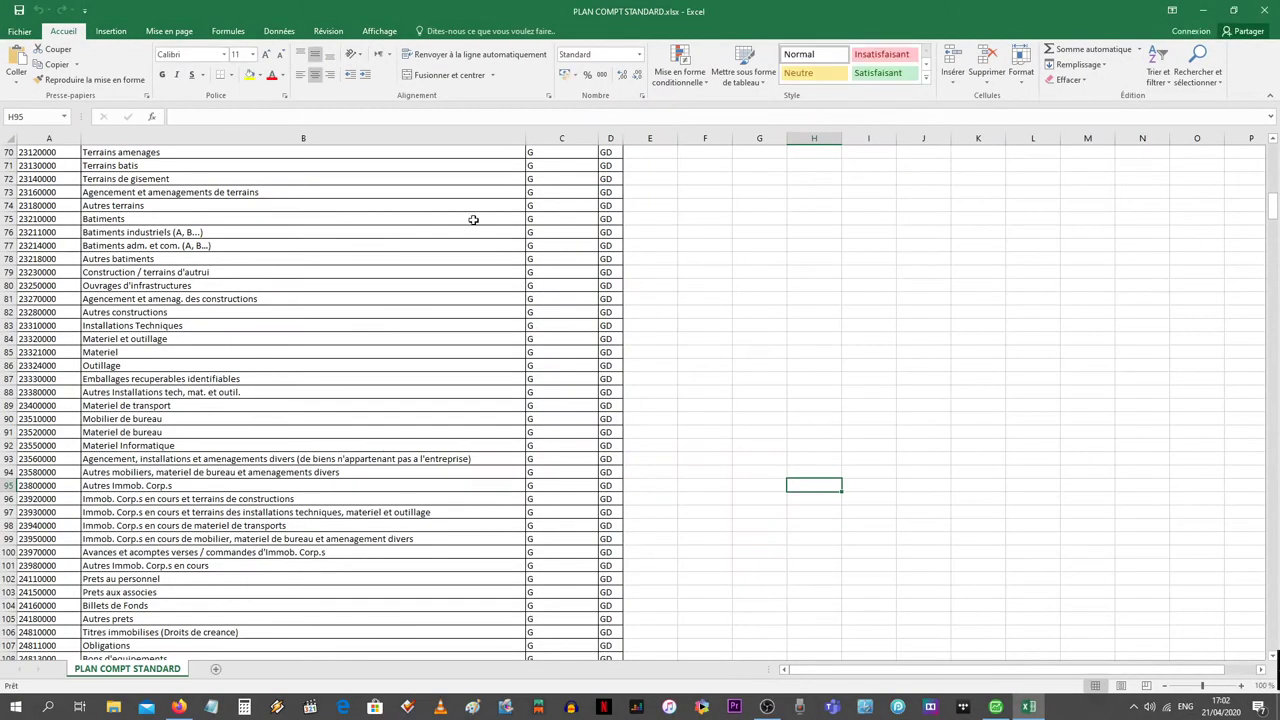
pyautogui.scroll(20, 362, 347)
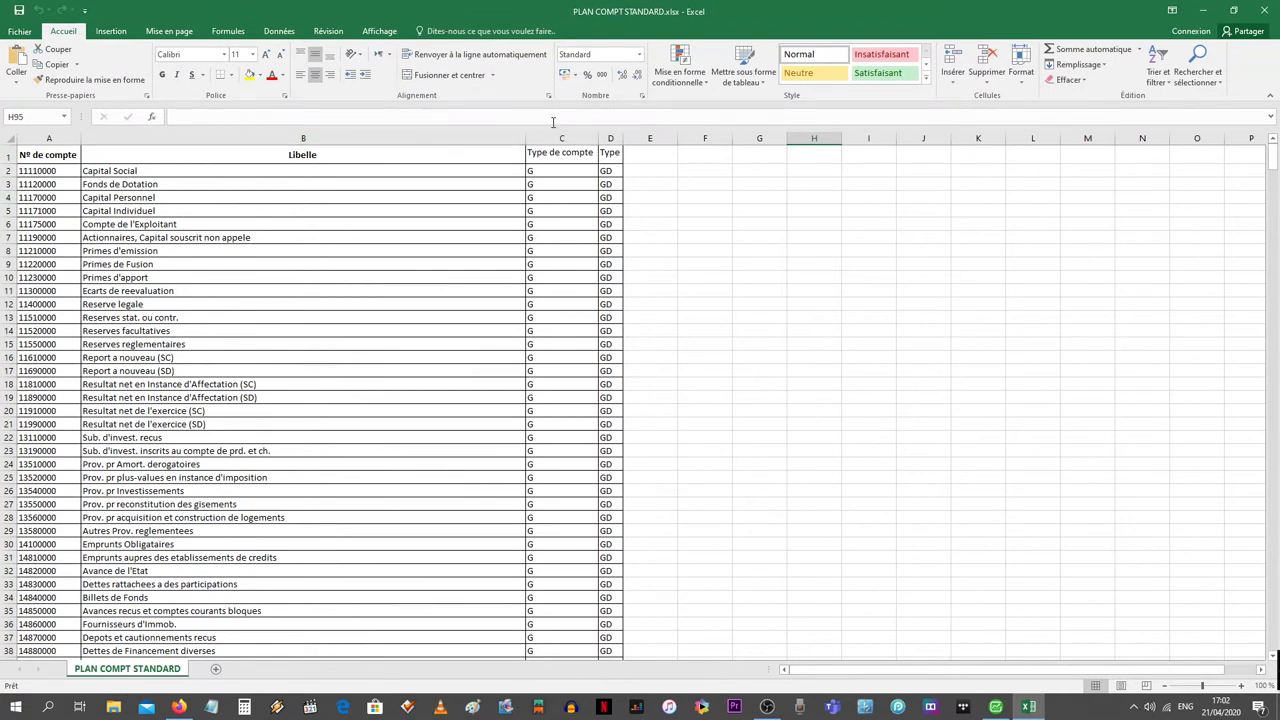
pyautogui.click(1201, 12)
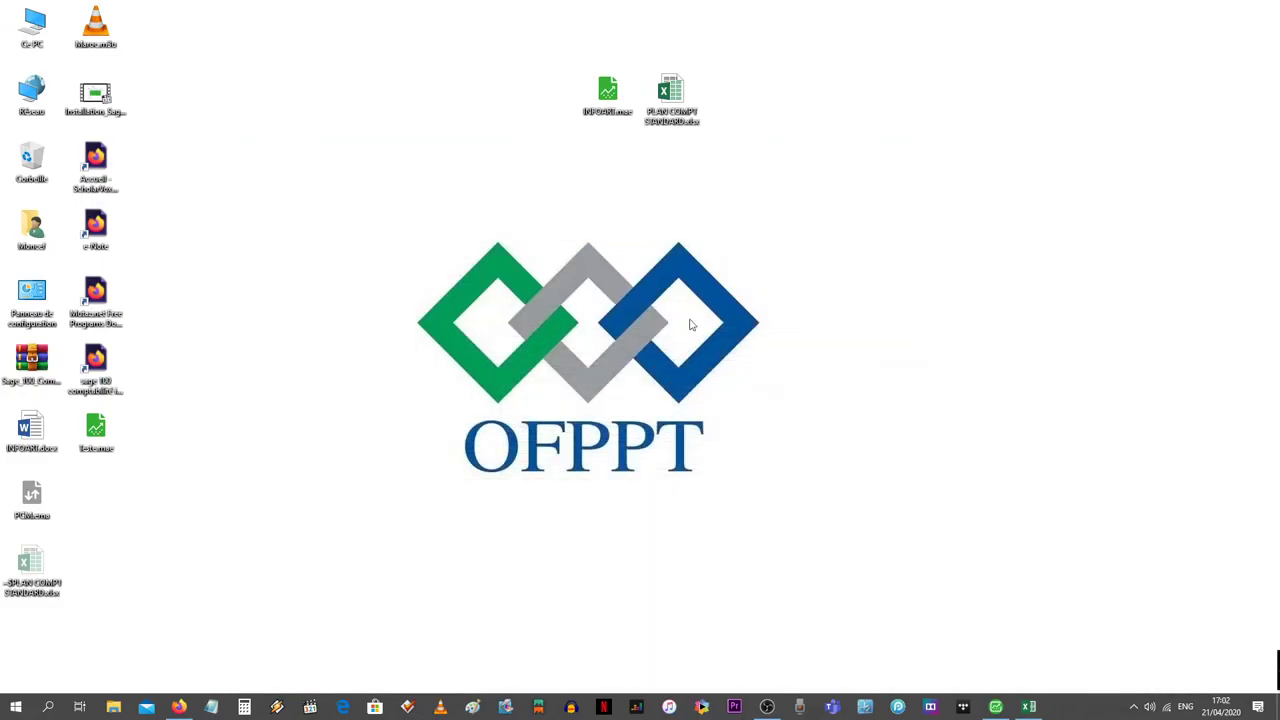
pyautogui.click(997, 707)
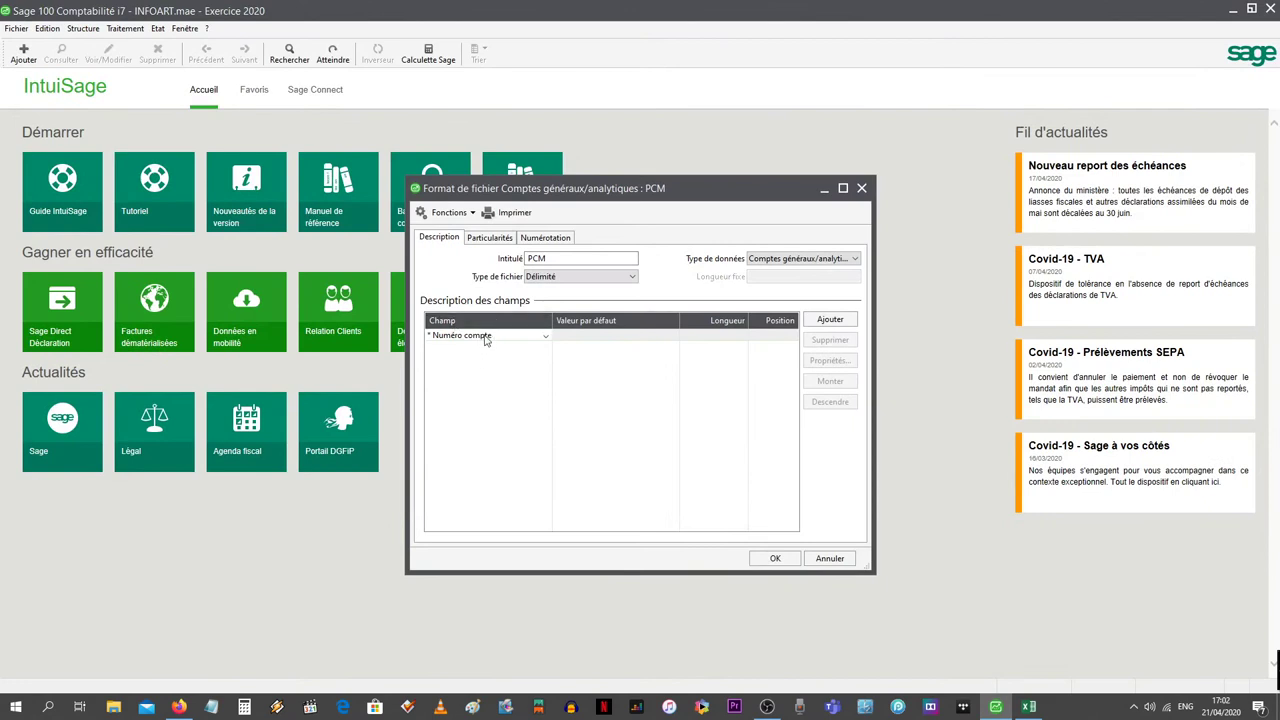
# Add the fields Intitulé, Type de compte and Type, in that order, below Numéro compte in the PCM format.
pyautogui.click(829, 320)
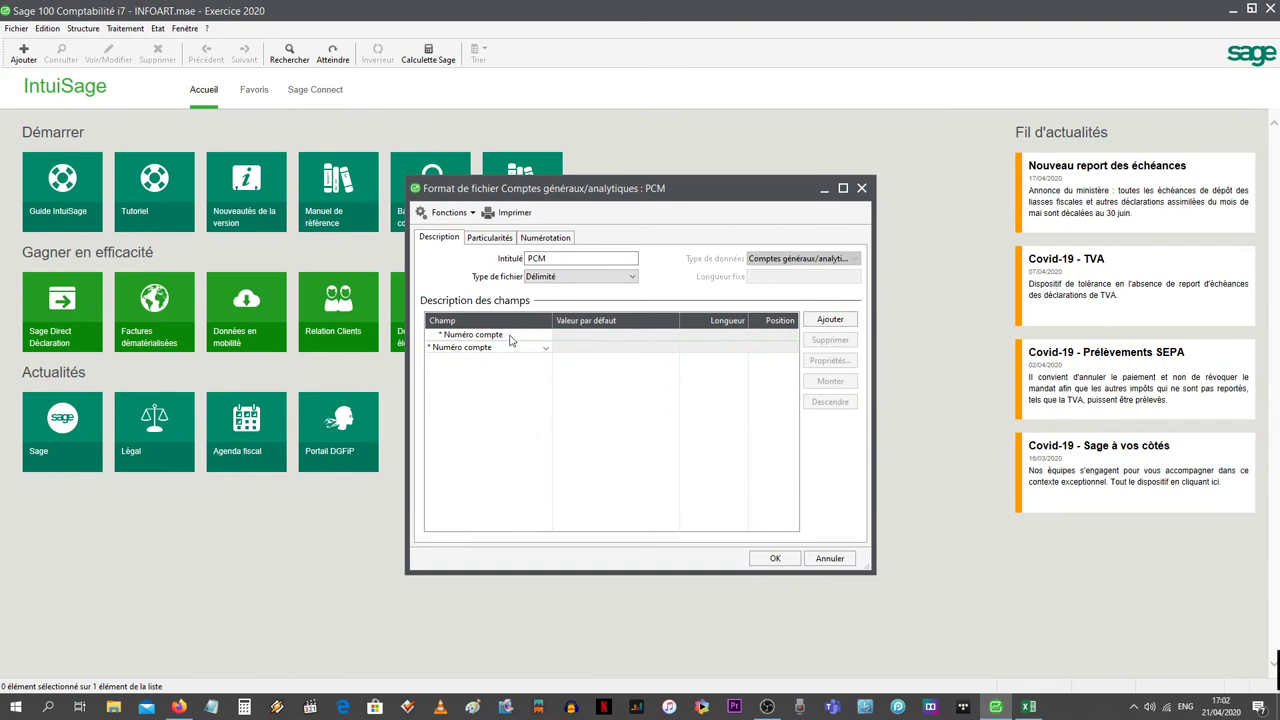
pyautogui.click(544, 352)
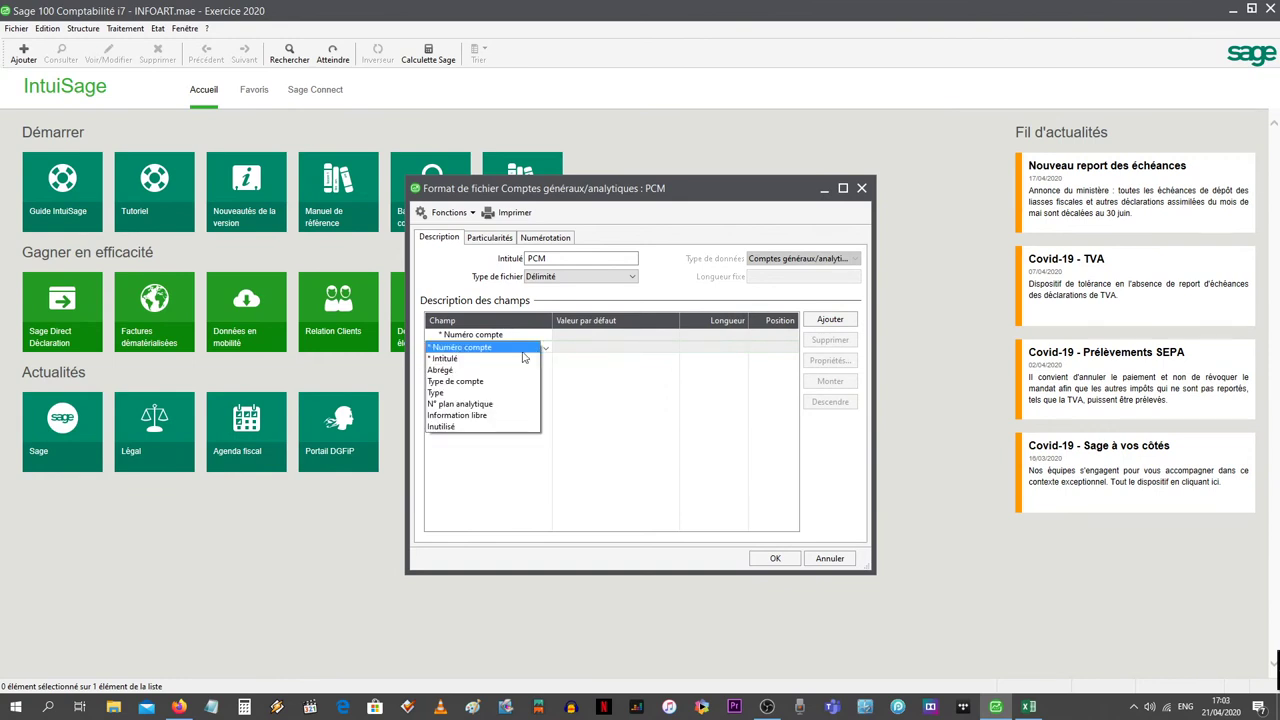
pyautogui.click(489, 363)
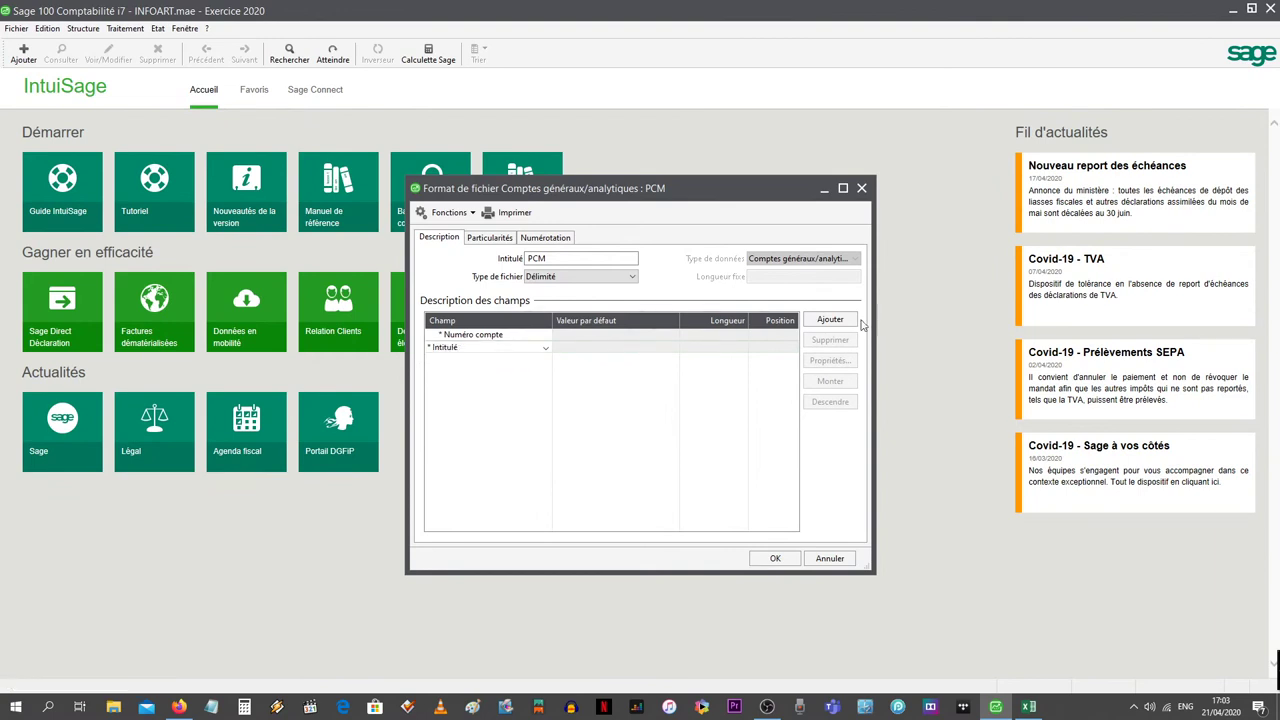
pyautogui.click(828, 322)
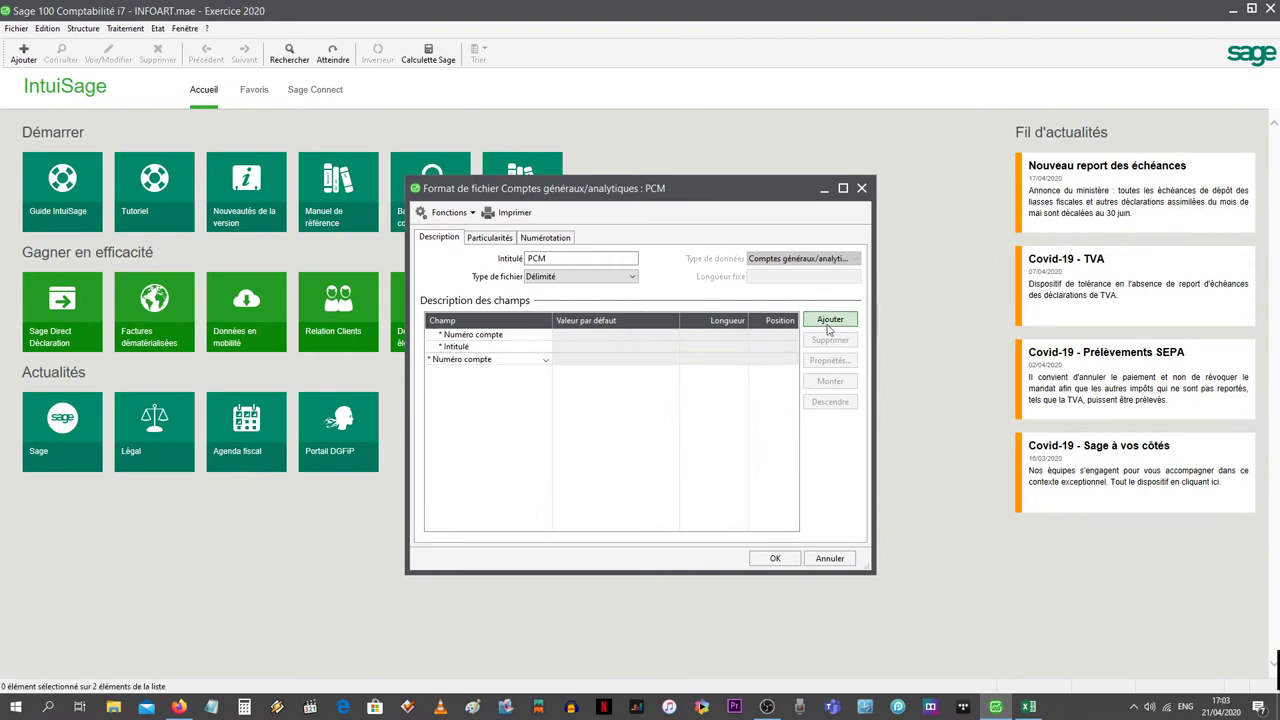
pyautogui.click(545, 362)
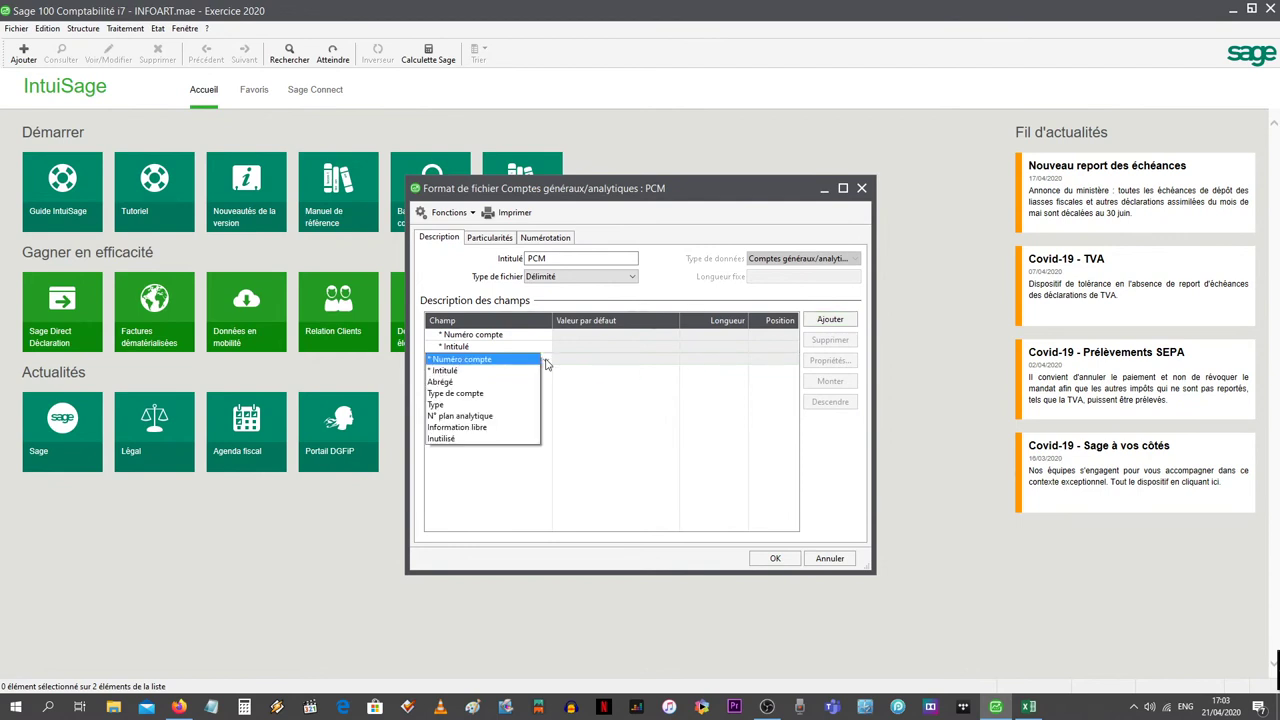
pyautogui.click(494, 396)
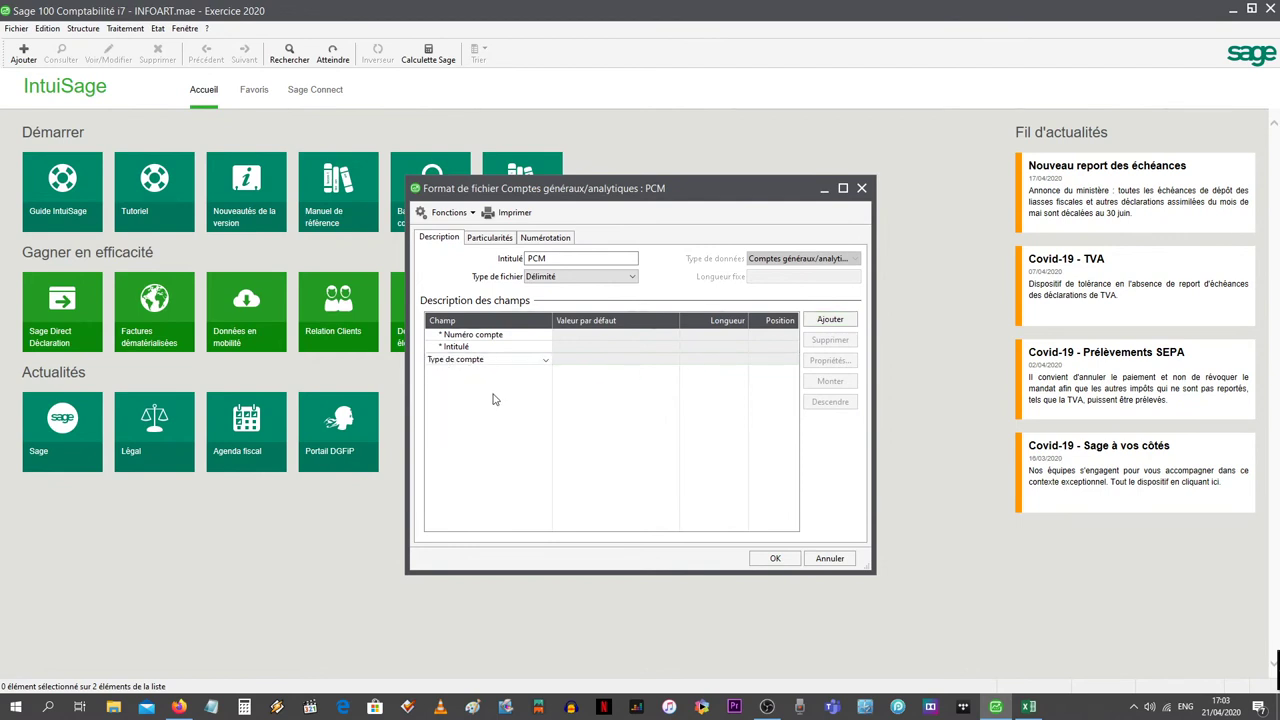
pyautogui.click(830, 320)
pyautogui.click(545, 373)
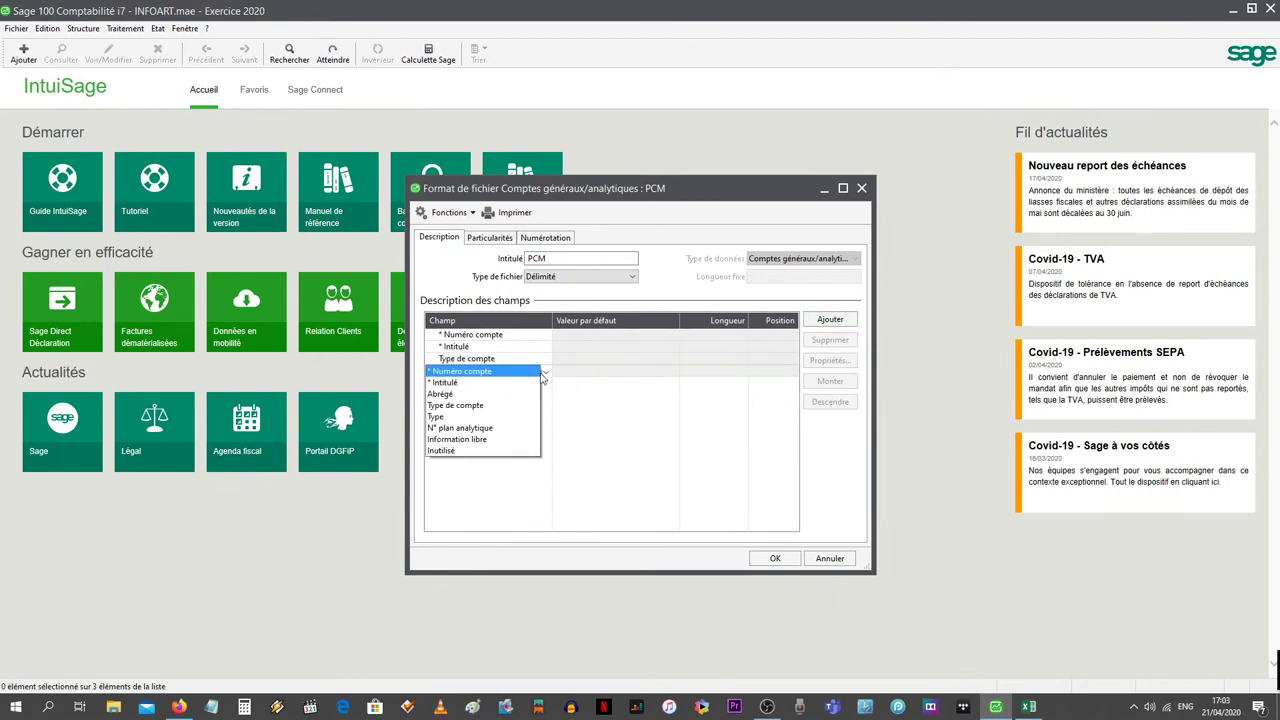
pyautogui.click(462, 417)
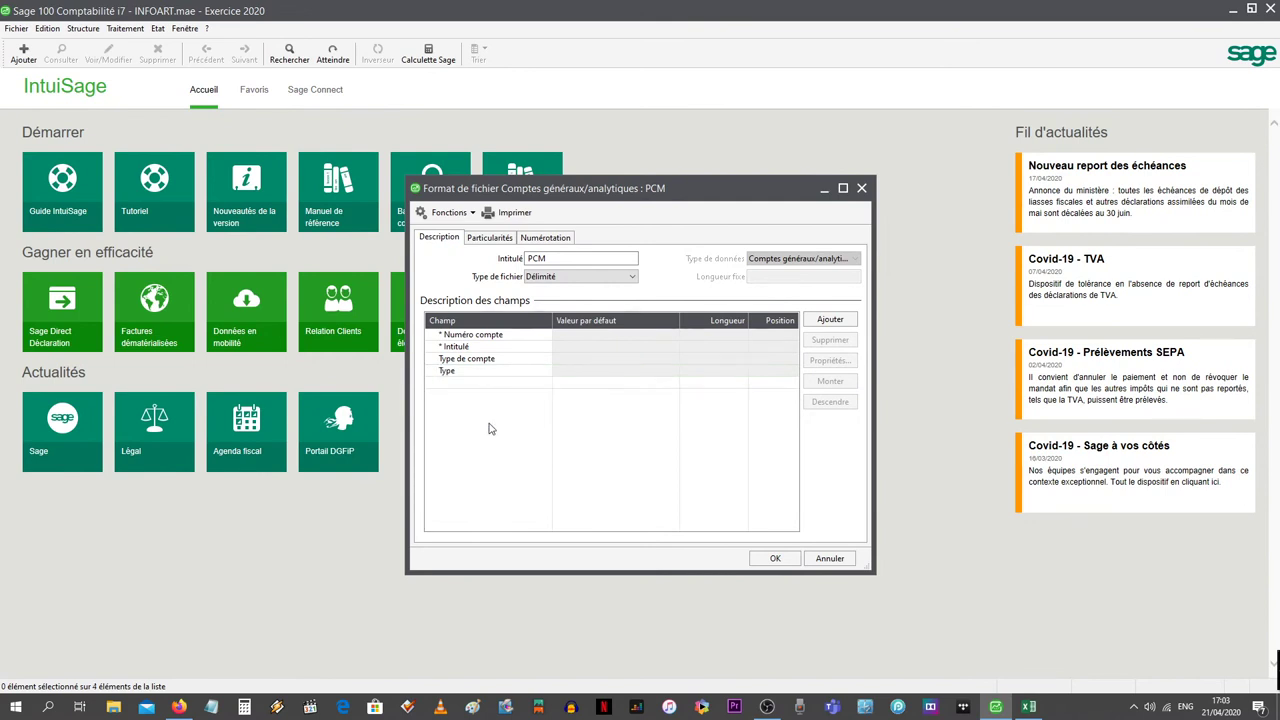
# Compare the PCM format's field order with the columns of PLAN COMPT STANDARD.xlsx in Excel and validate the format.
pyautogui.click(1031, 707)
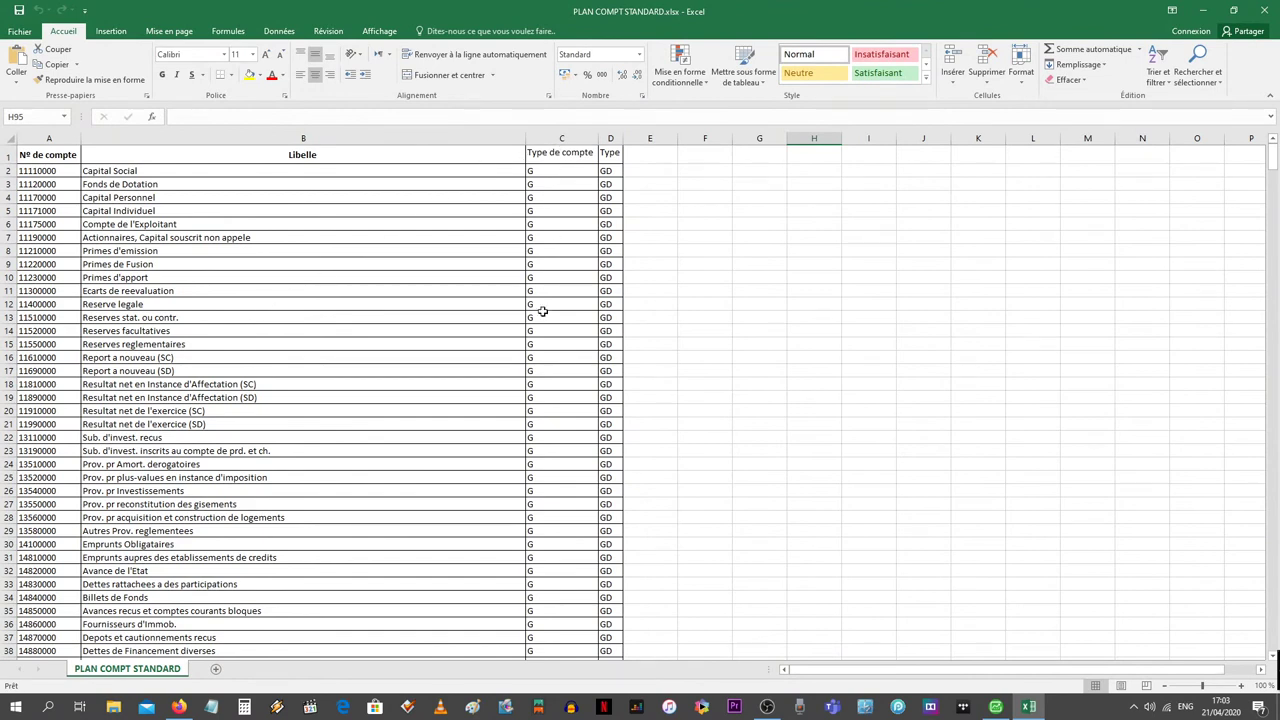
pyautogui.click(1204, 14)
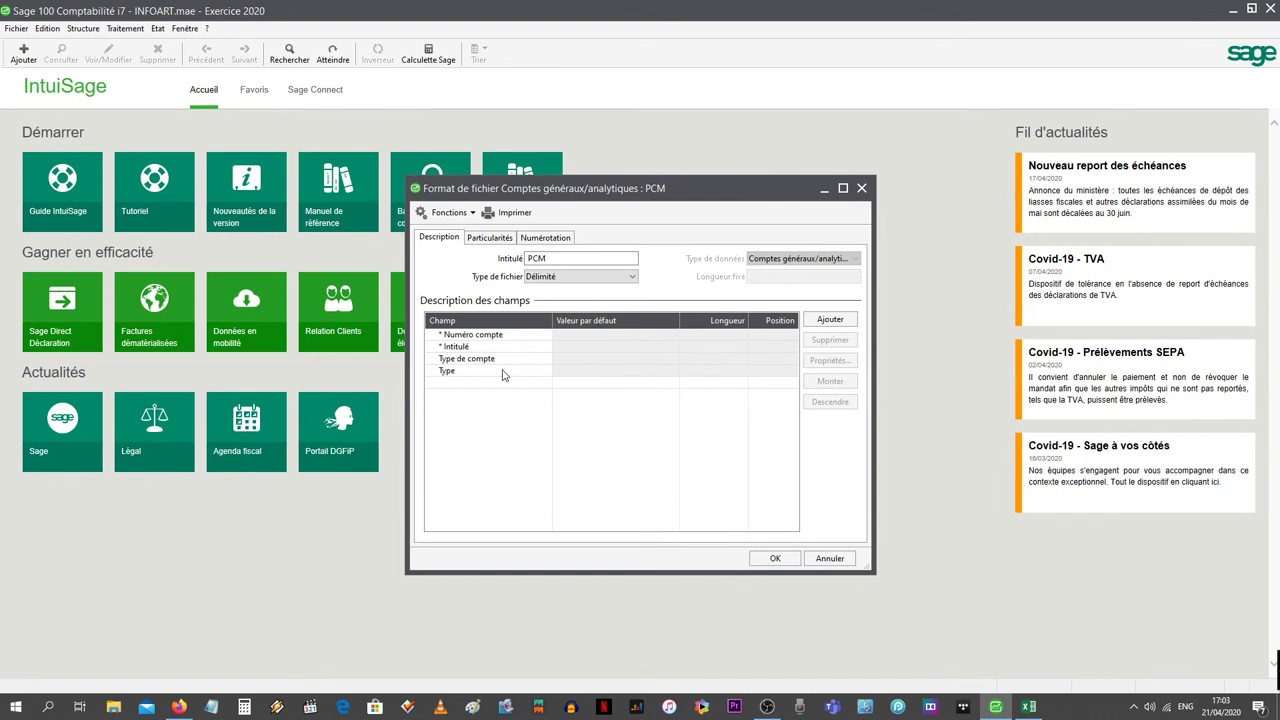
pyautogui.click(536, 281)
pyautogui.click(774, 554)
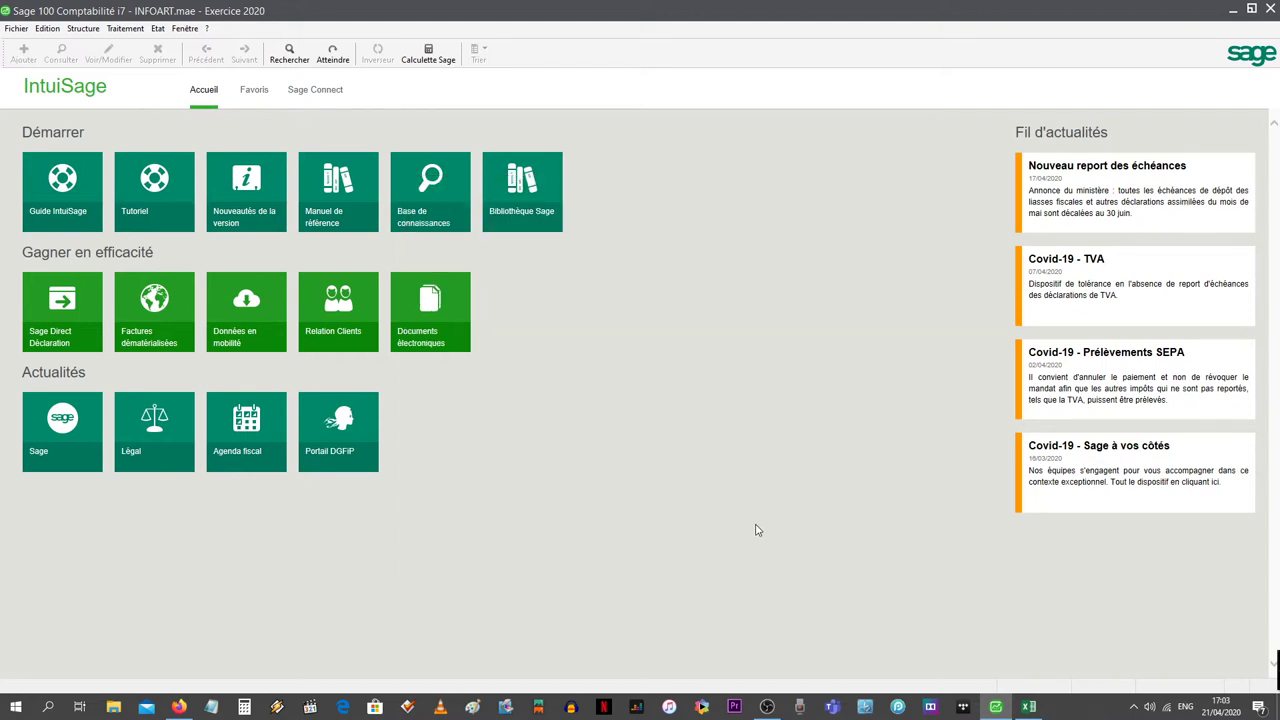
# Switch to the Windows desktop and open the personal user folder.
pyautogui.click(1232, 10)
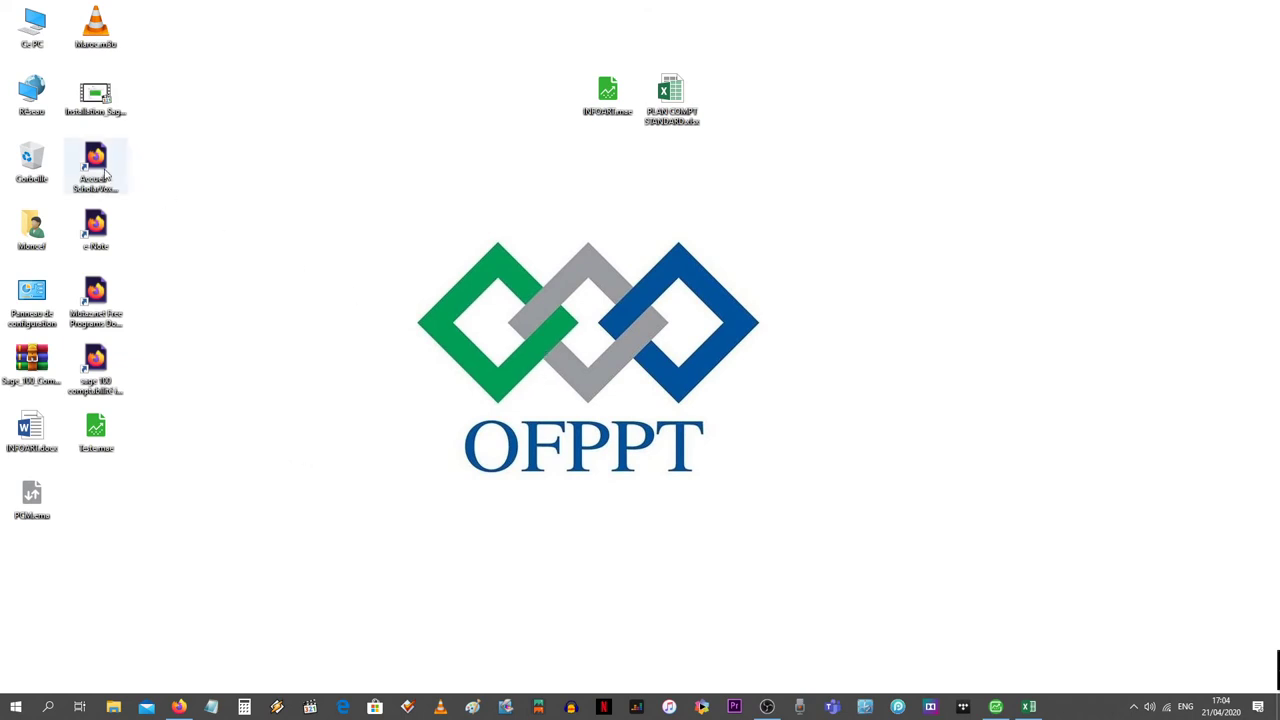
pyautogui.doubleClick(30, 235)
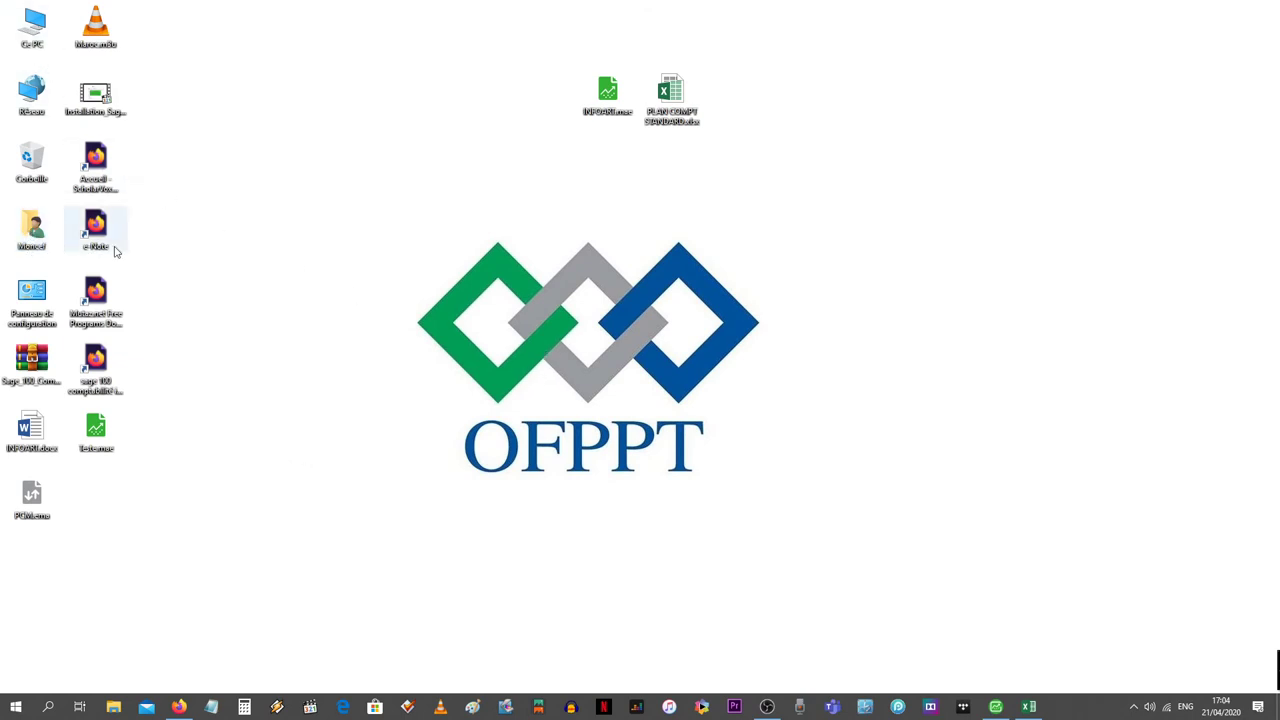